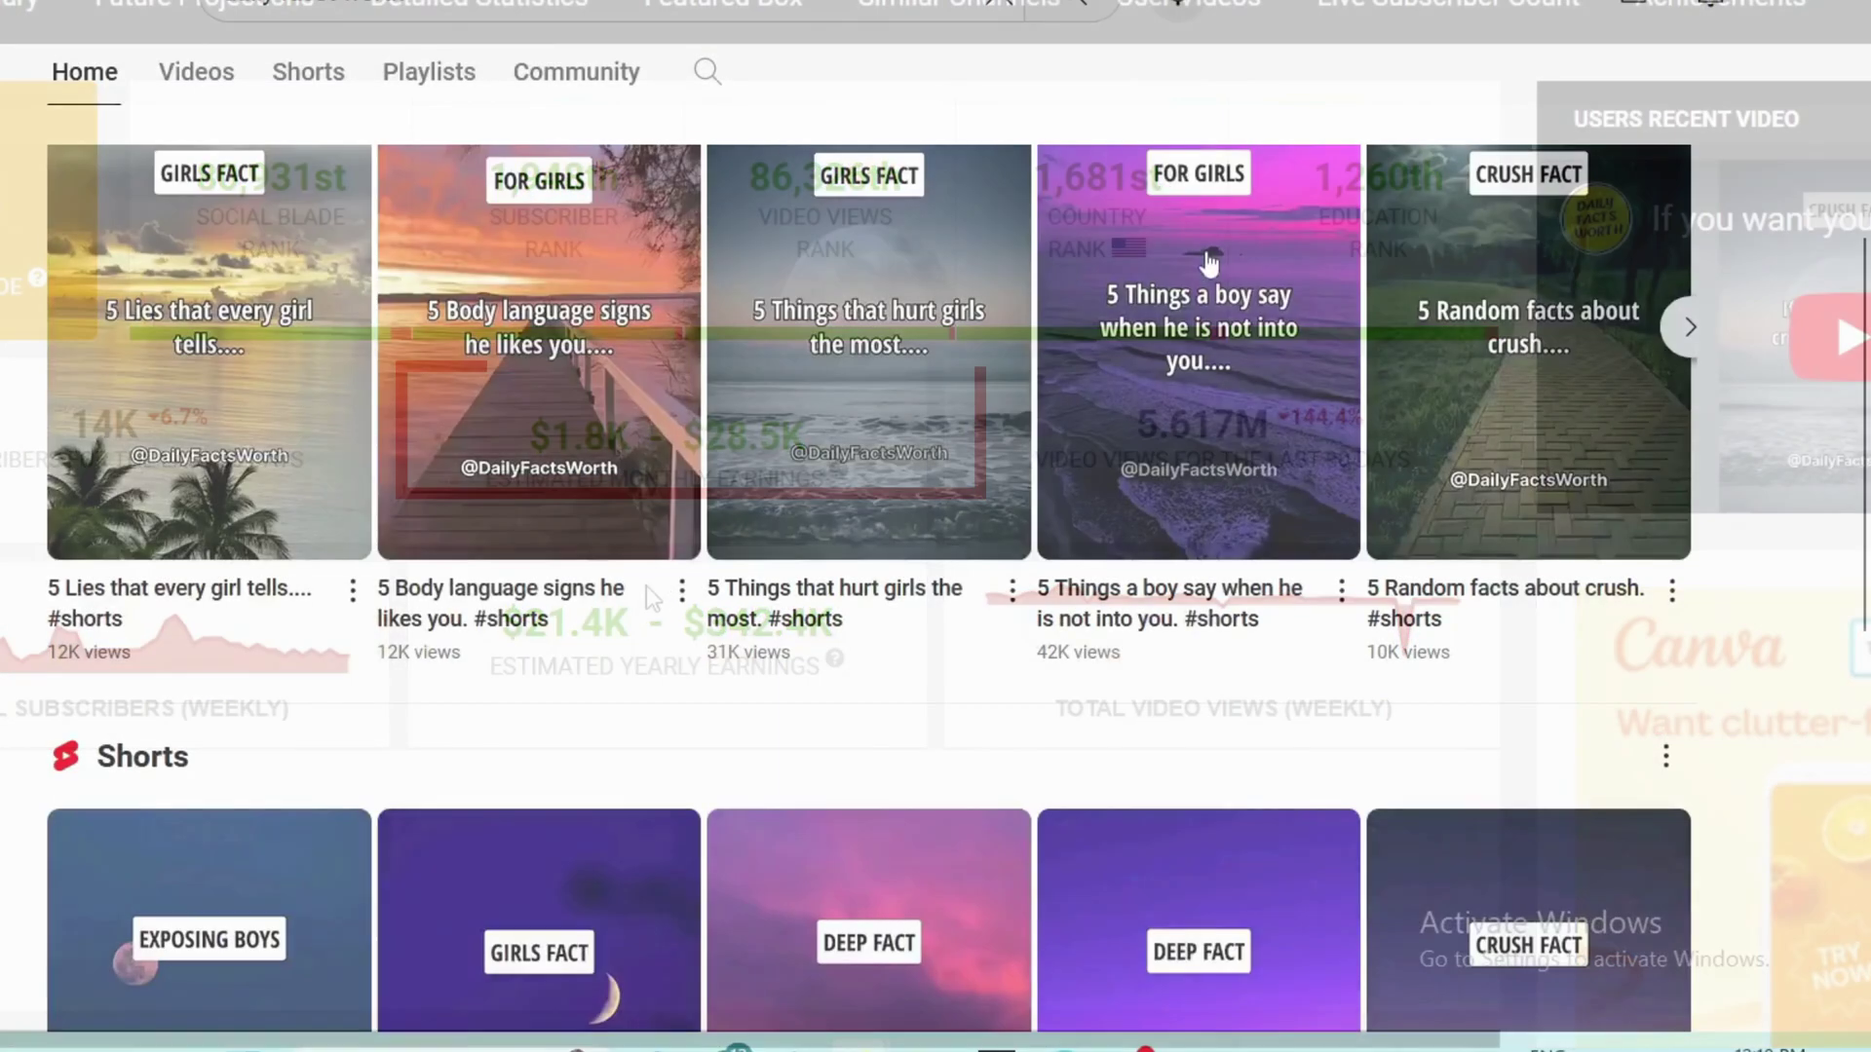
Step: Scroll down through the YouTube results for 'bulk create youtube shorts'
{"action": "scroll", "coordinate": [1207, 259], "scroll_direction": "down", "scroll_amount": 6}
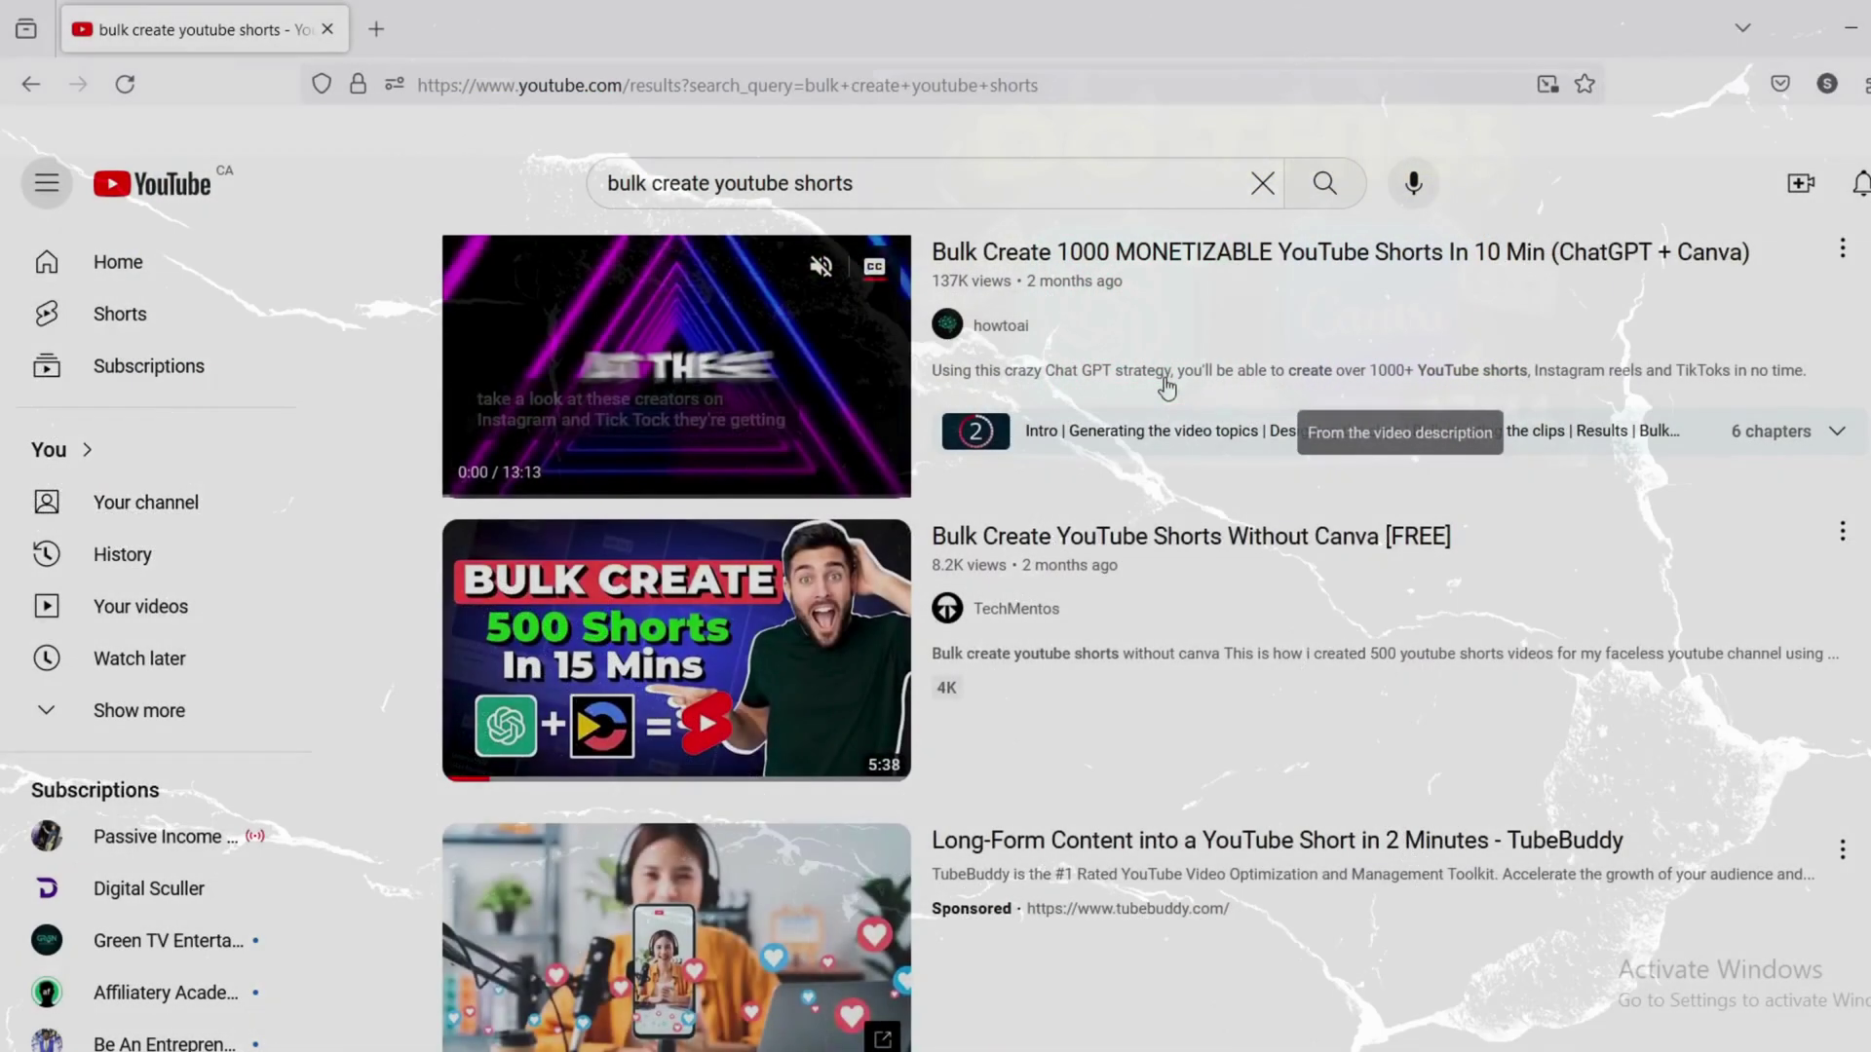
{"action": "scroll", "coordinate": [1166, 386], "scroll_direction": "down", "scroll_amount": 2}
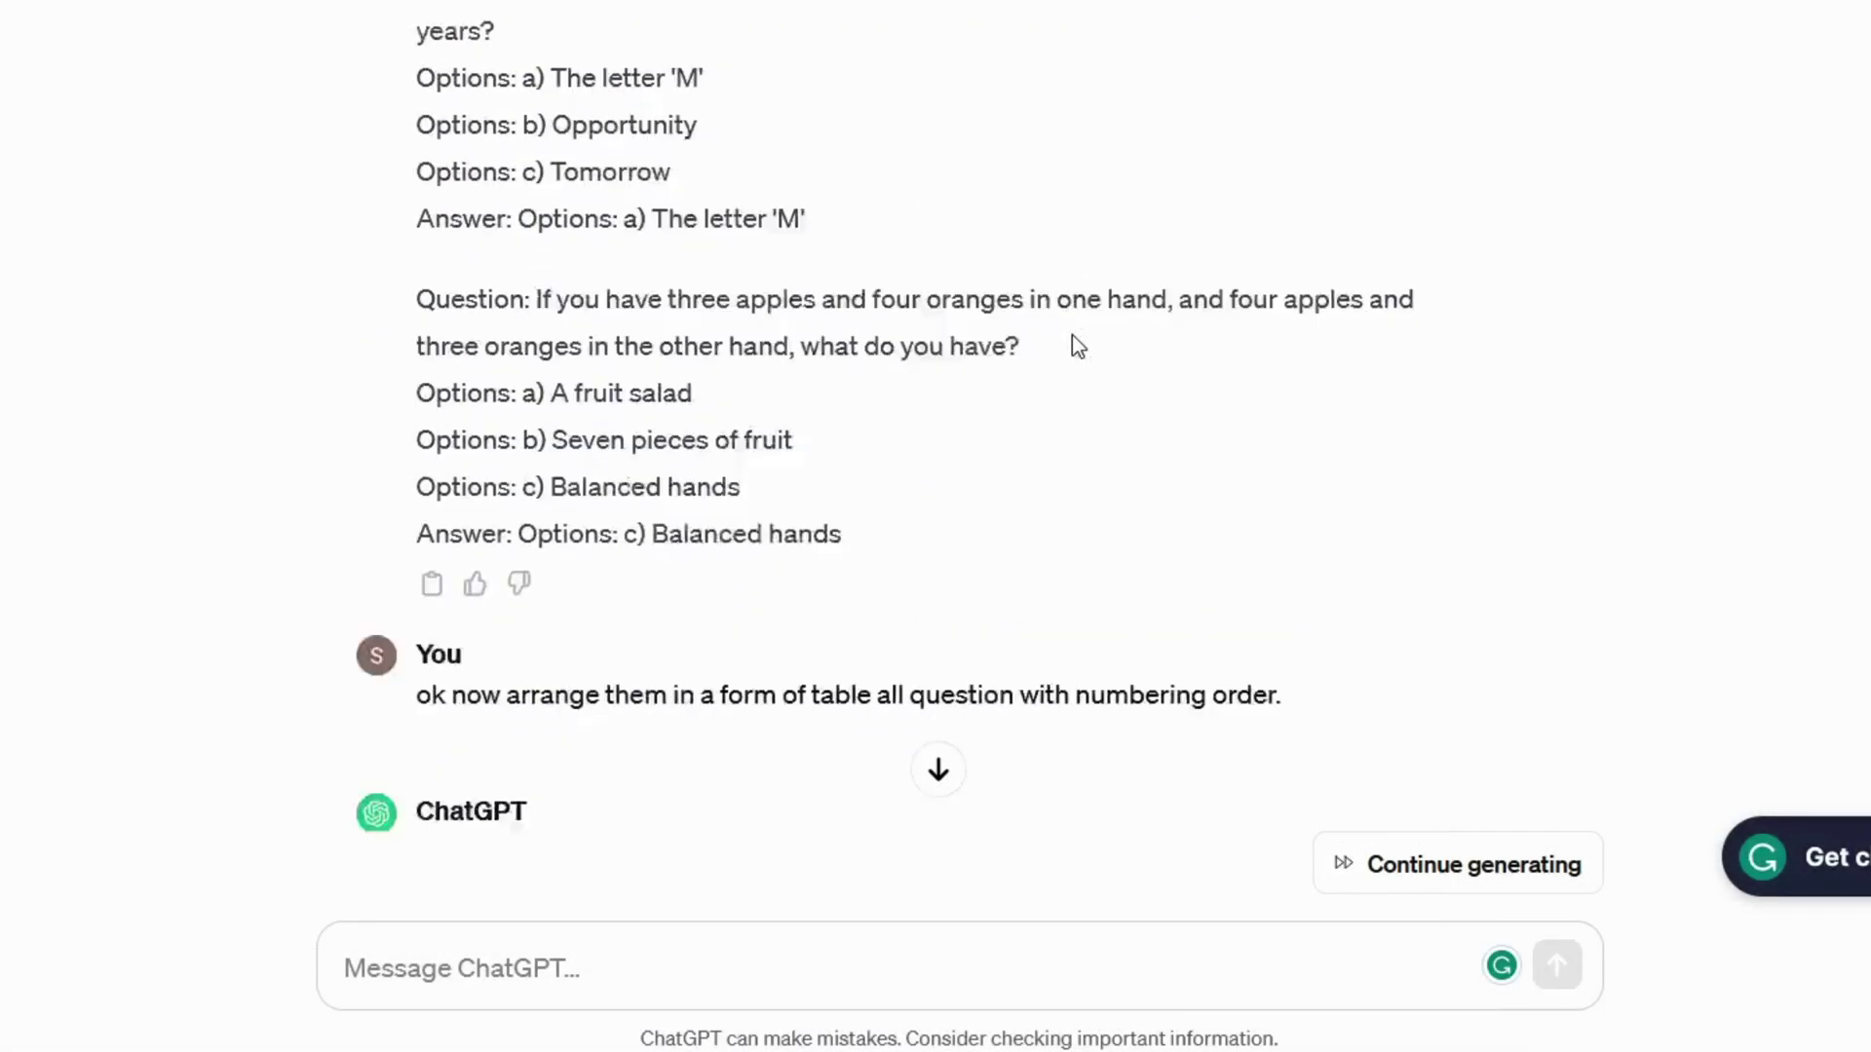
{"action": "scroll", "coordinate": [1083, 341], "scroll_direction": "down", "scroll_amount": 12}
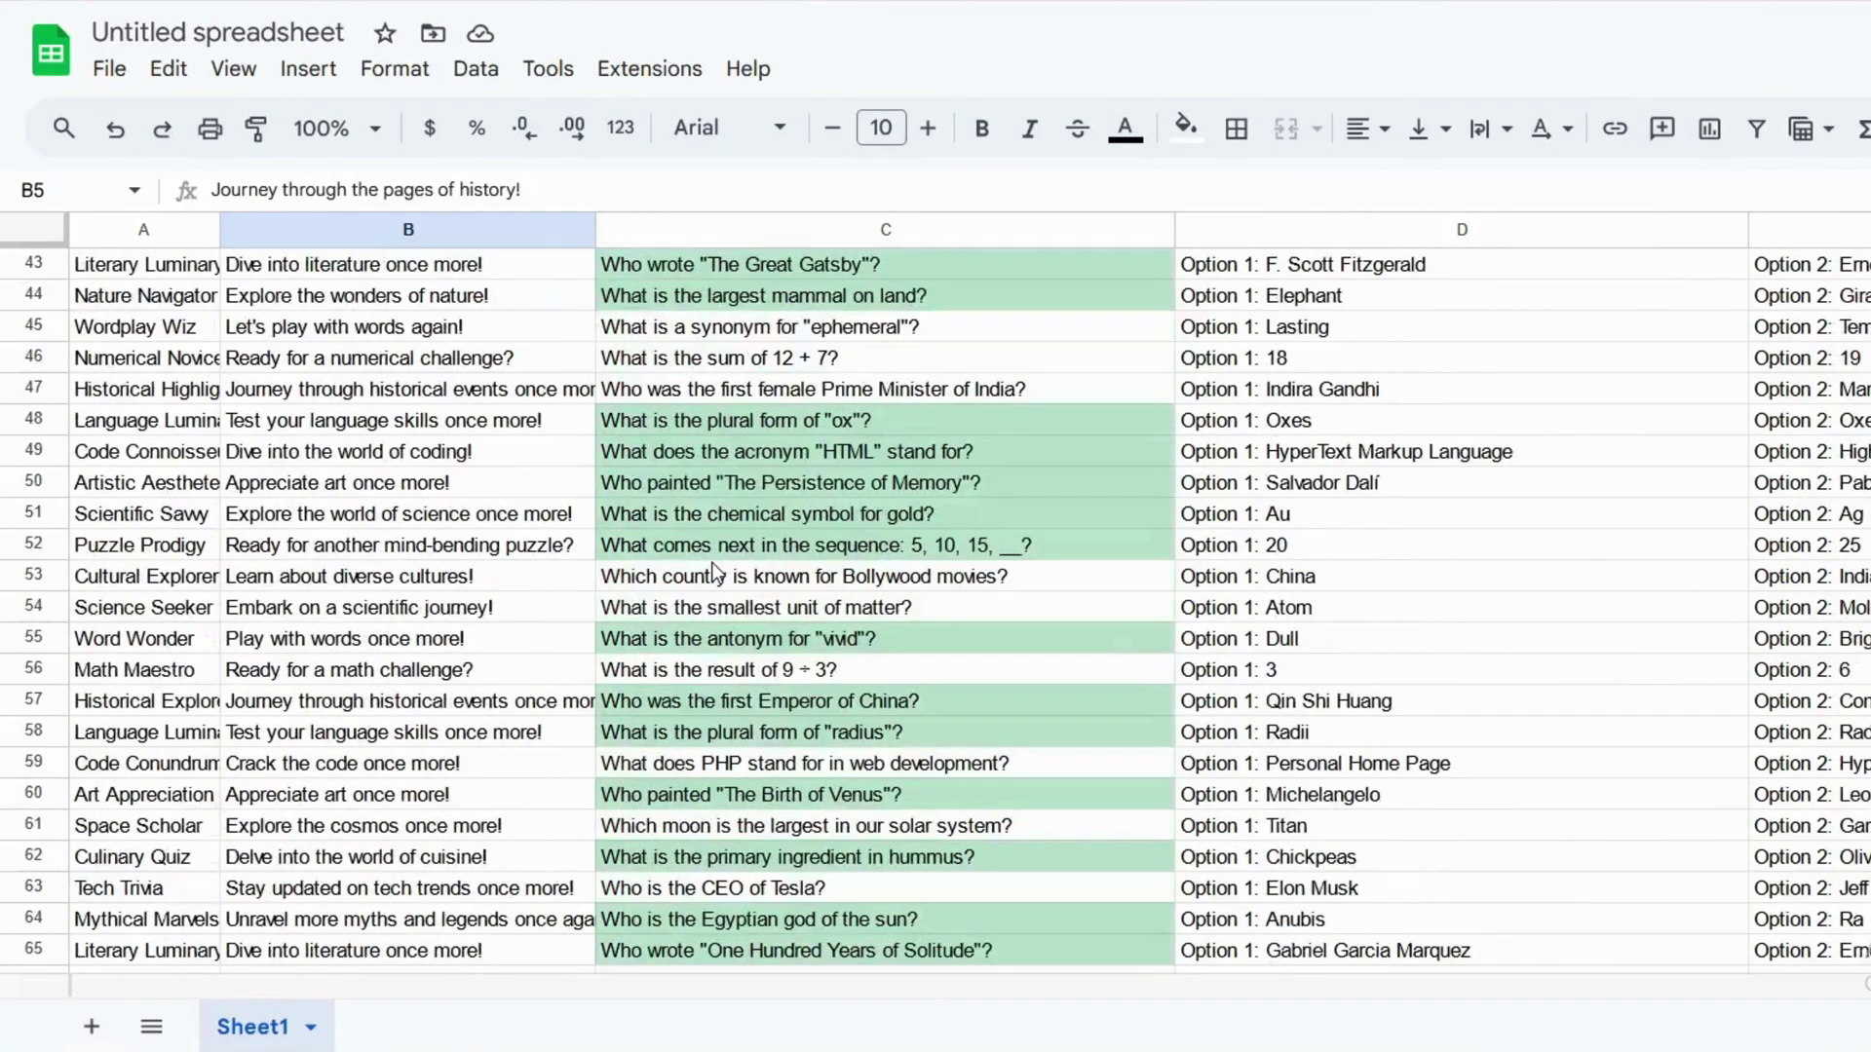
Step: Scroll back up to the top of the quiz data in A2:G583
{"action": "scroll", "coordinate": [712, 563], "scroll_direction": "up", "scroll_amount": 2}
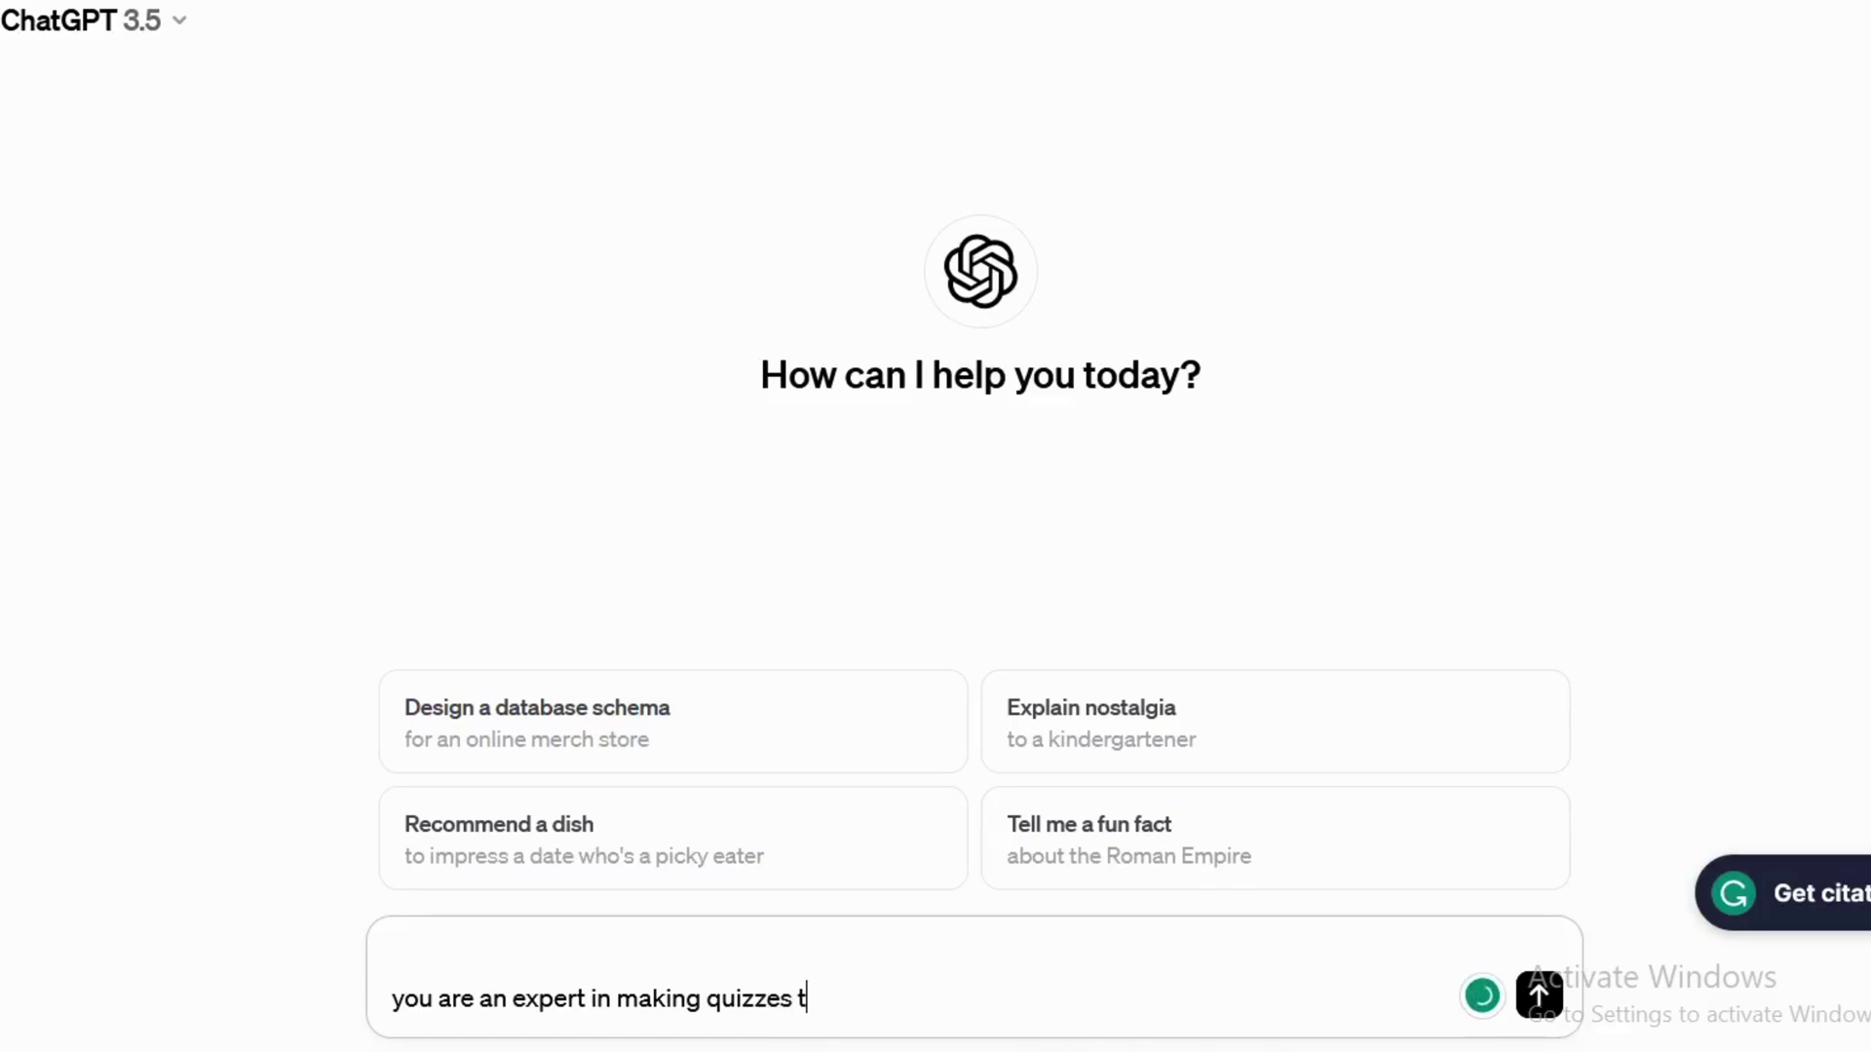
Step: Write the quiz prompt with 'Title| Hook| Quiz| option 1| option 2| option 3| answer' syntax and a Circle/Square example
{"action": "type", "text": "w"}
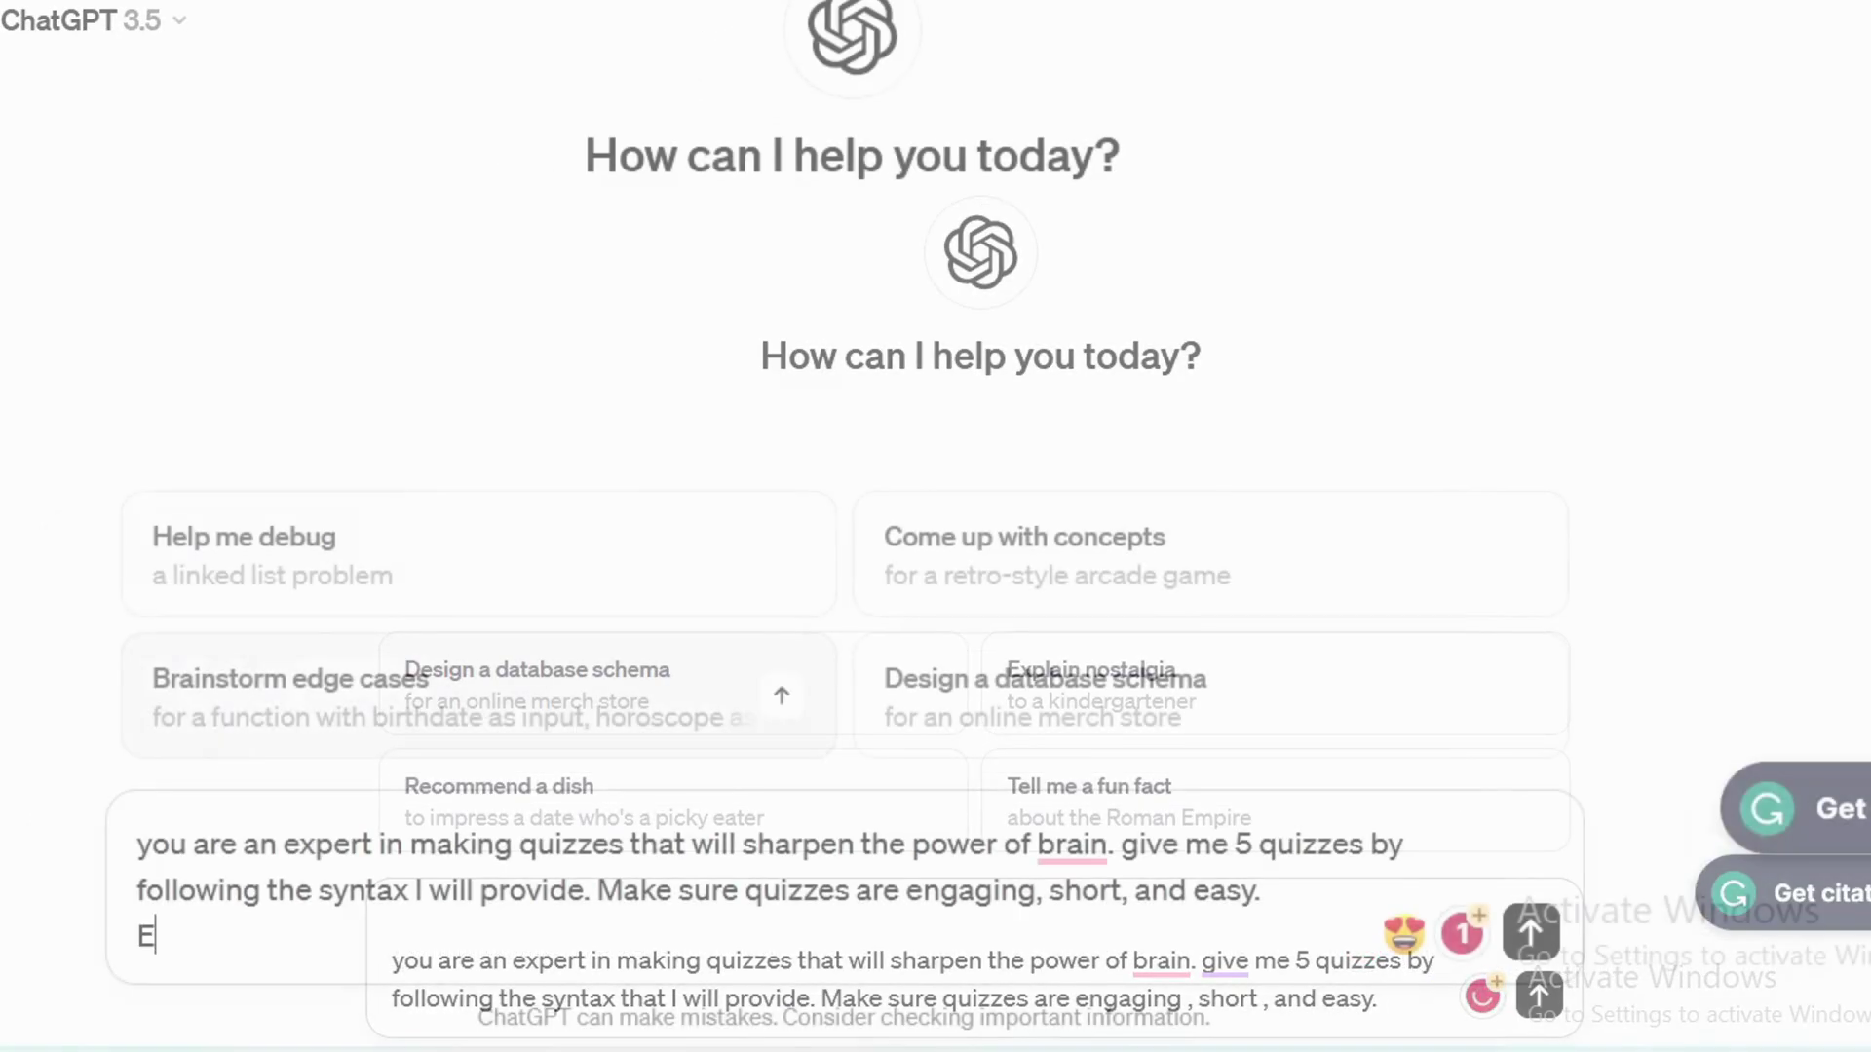
{"action": "type", "text": "ac"}
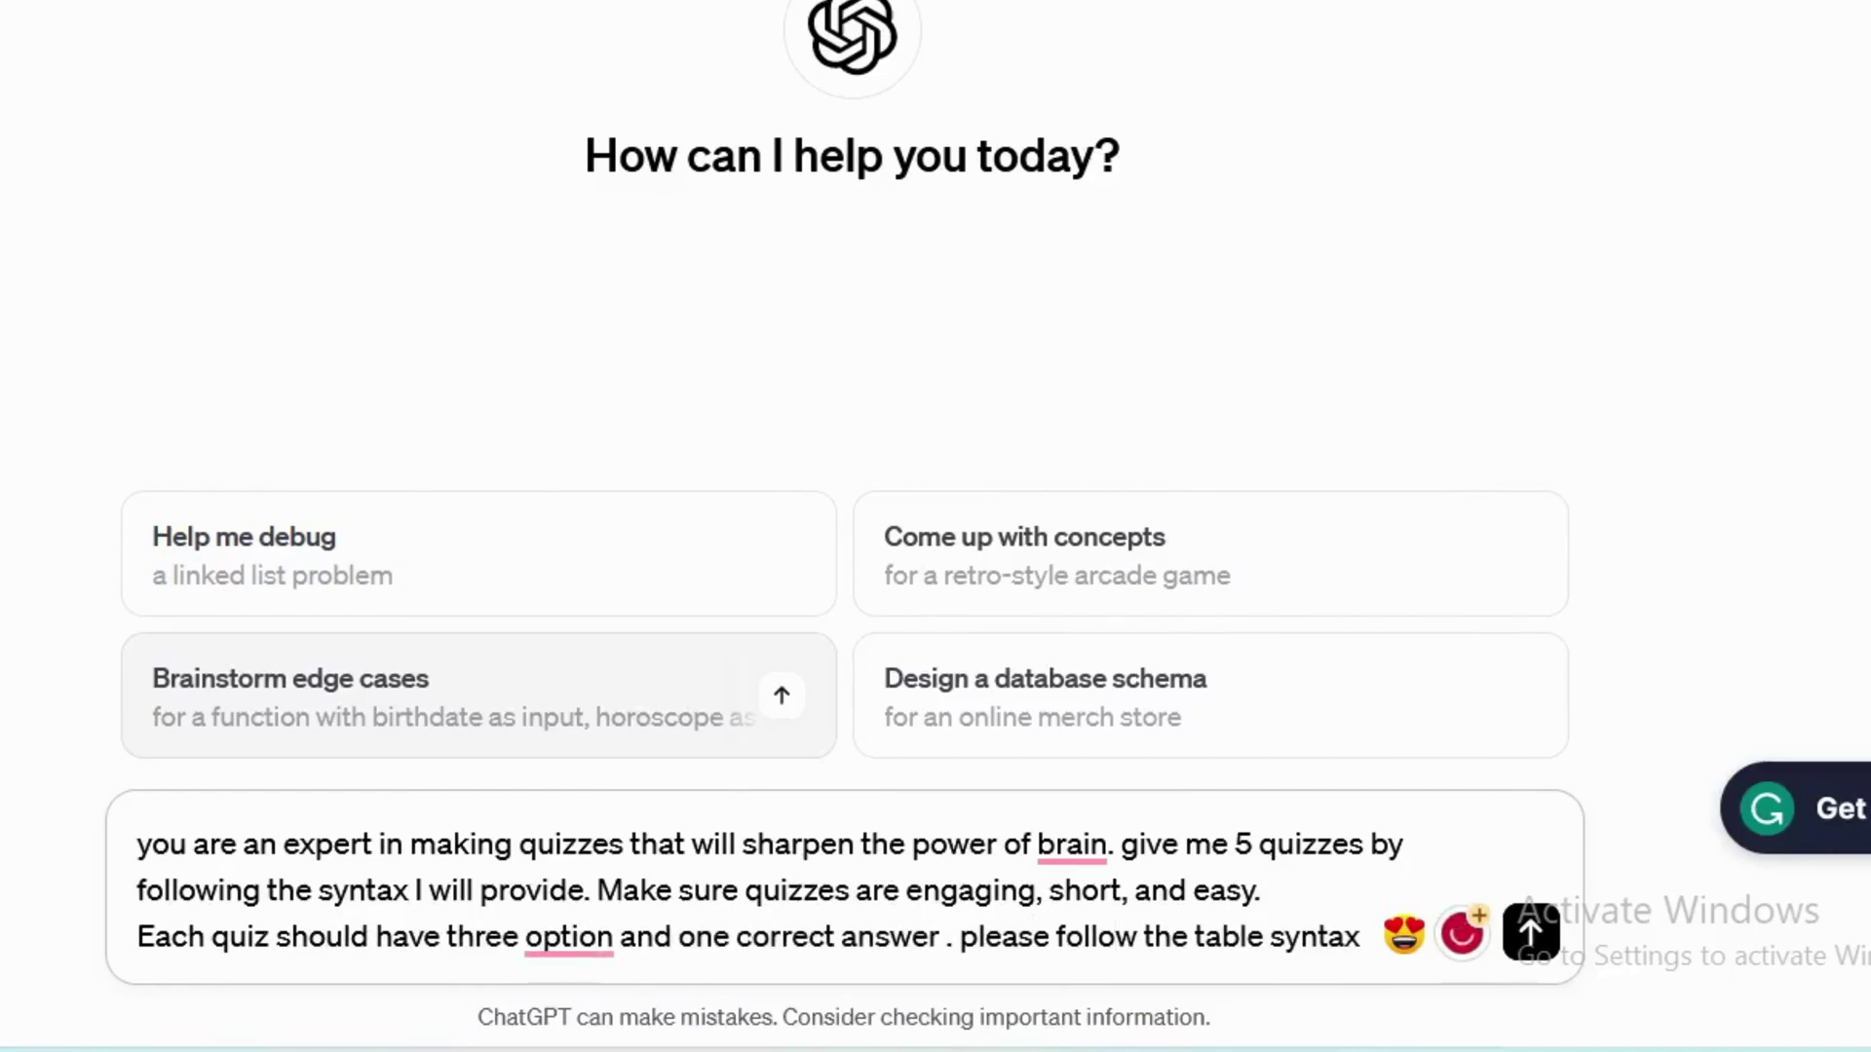
{"action": "type", "text": "provided below."}
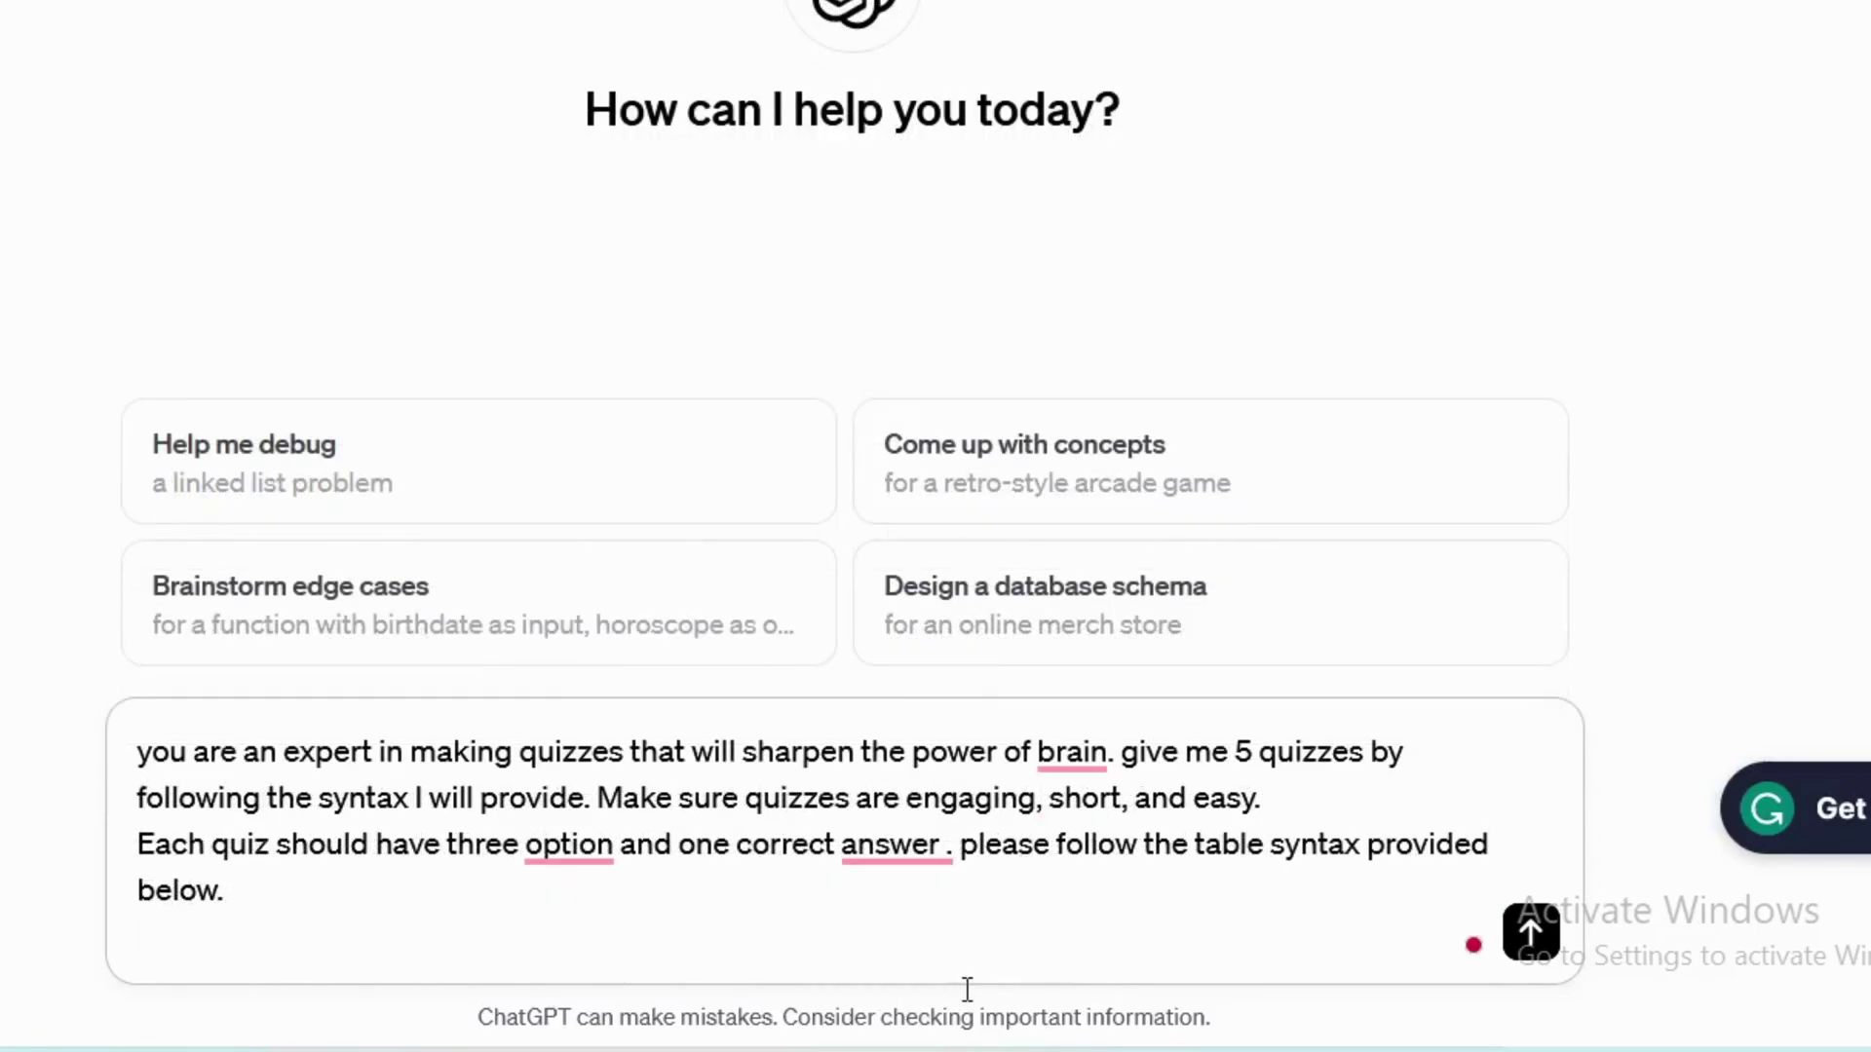
{"action": "key", "text": "shift+Return"}
{"action": "type", "text": "Titile"}
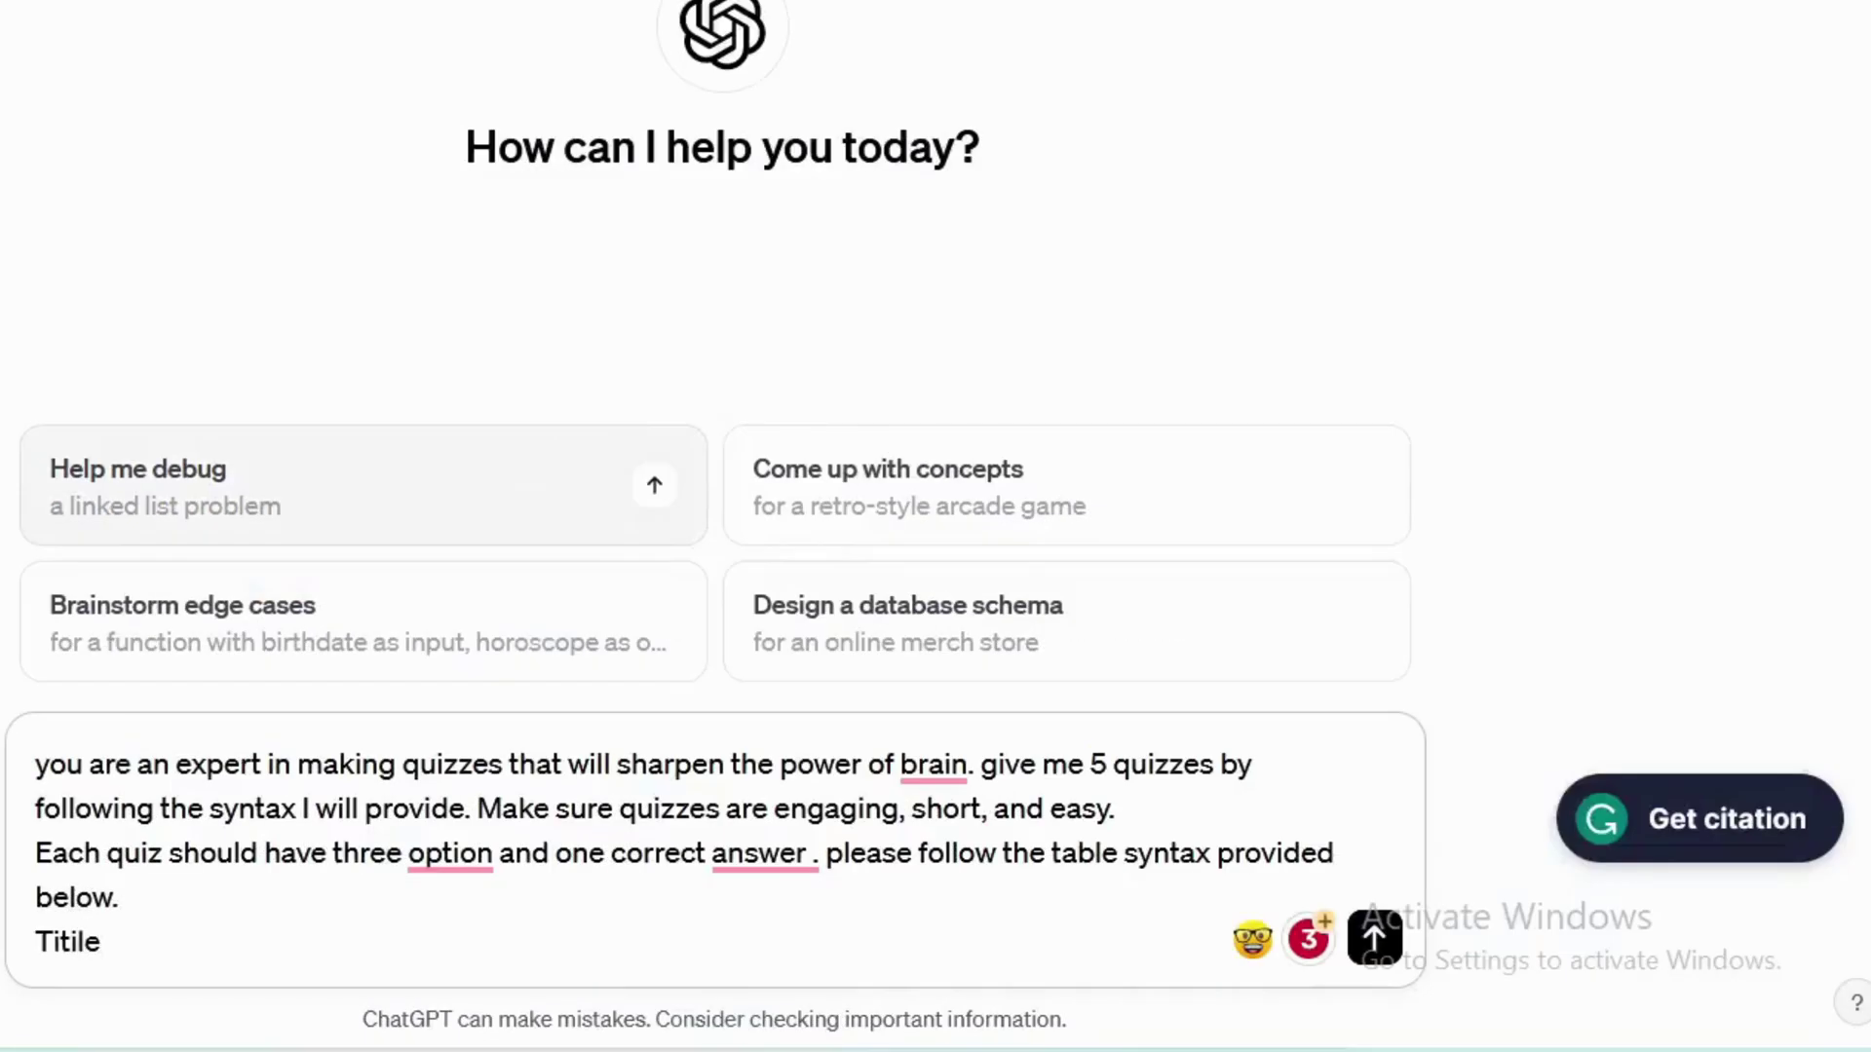
{"action": "type", "text": "| Hook| Quiz| option 1| option 2| option 3| answer"}
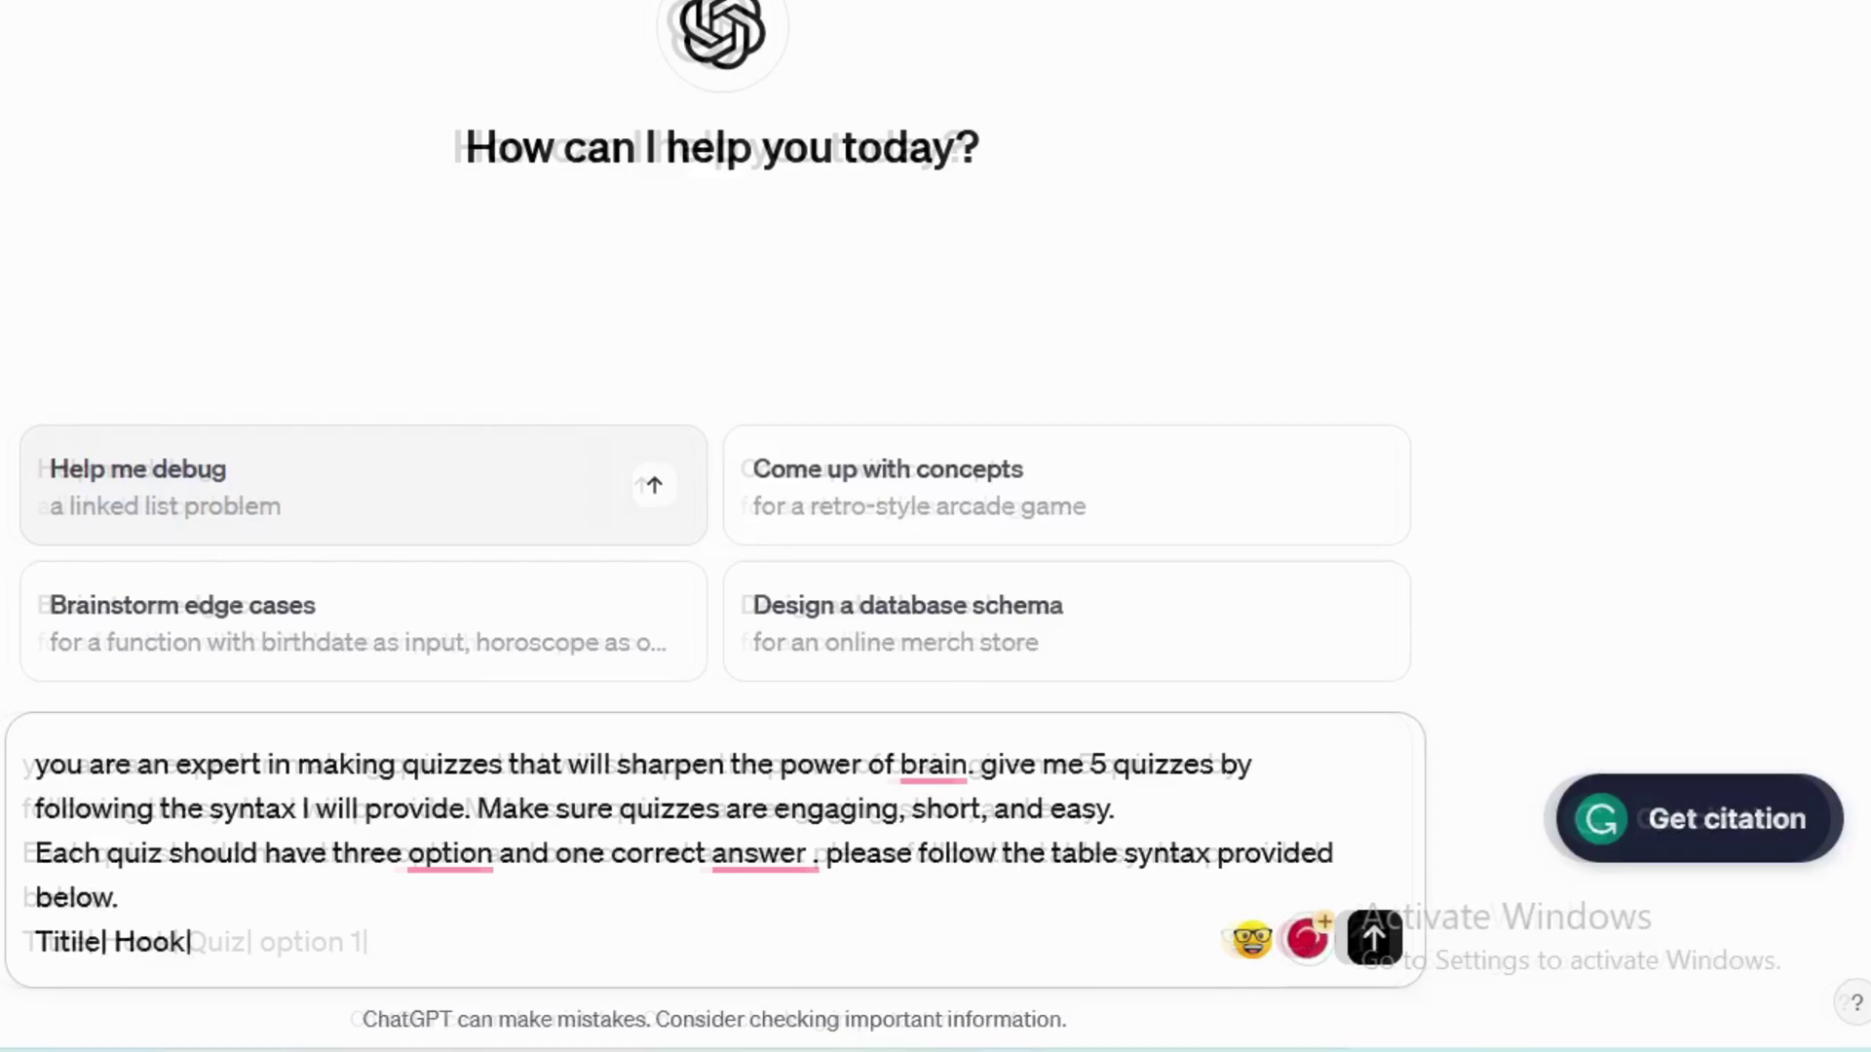
{"action": "key", "text": "shift+Return"}
{"action": "type", "text": "For example:"}
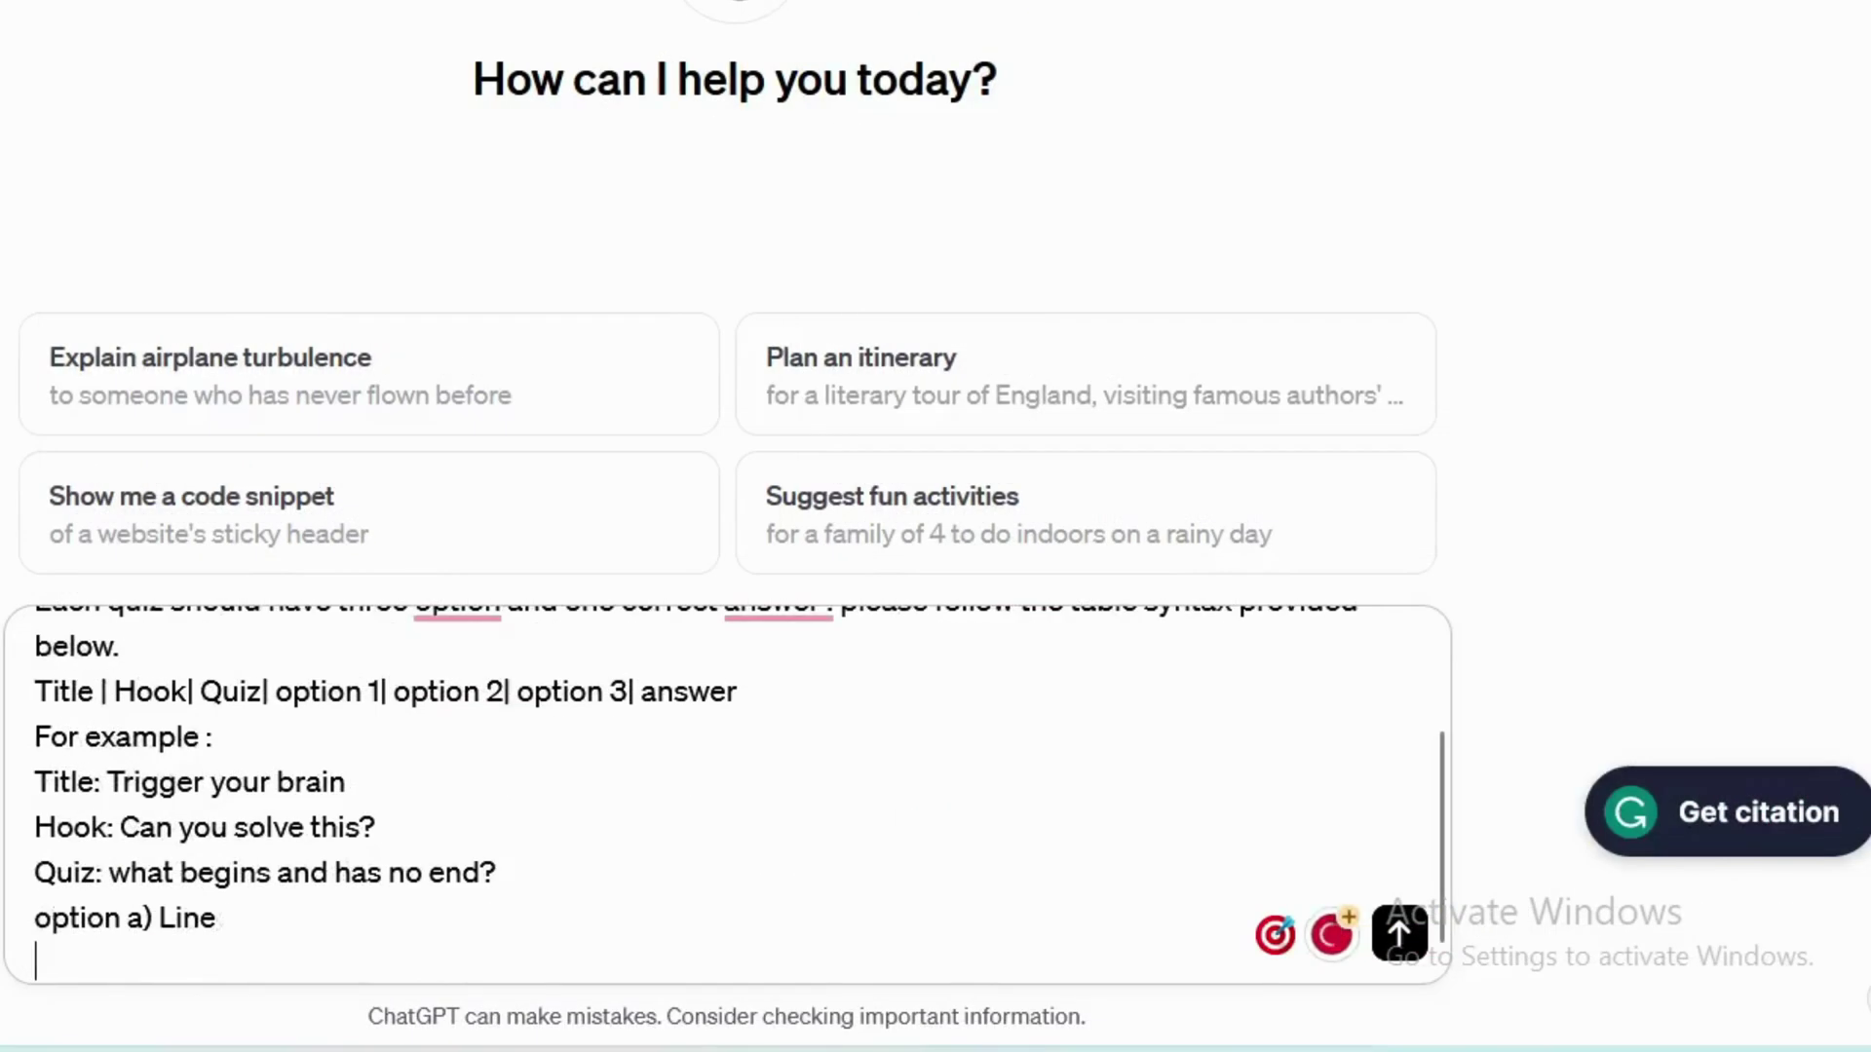
{"action": "key", "text": "shift+Return"}
{"action": "type", "text": "option b) Square"}
{"action": "key", "text": "shift+Return"}
{"action": "type", "text": "option c)"}
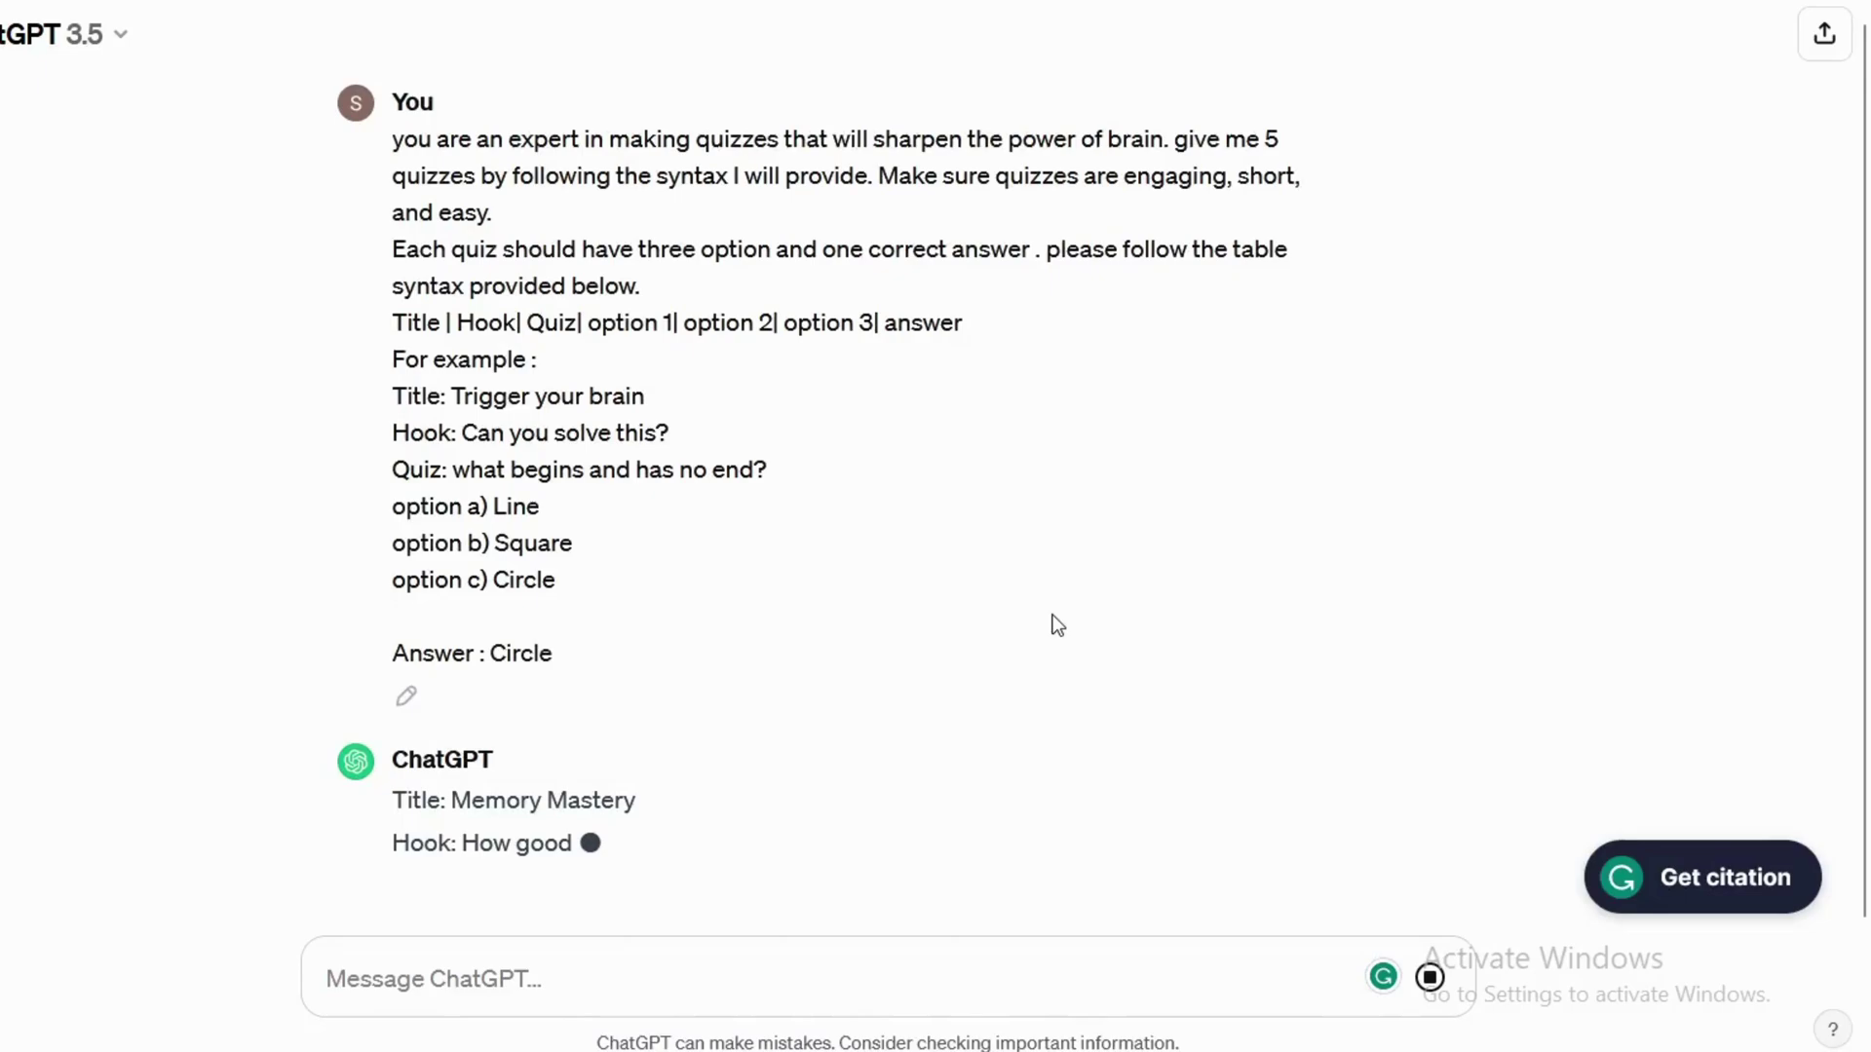
Step: Paste ChatGPT's numbered quiz table into Google Sheets
{"action": "scroll", "coordinate": [951, 714], "scroll_direction": "down", "scroll_amount": 5}
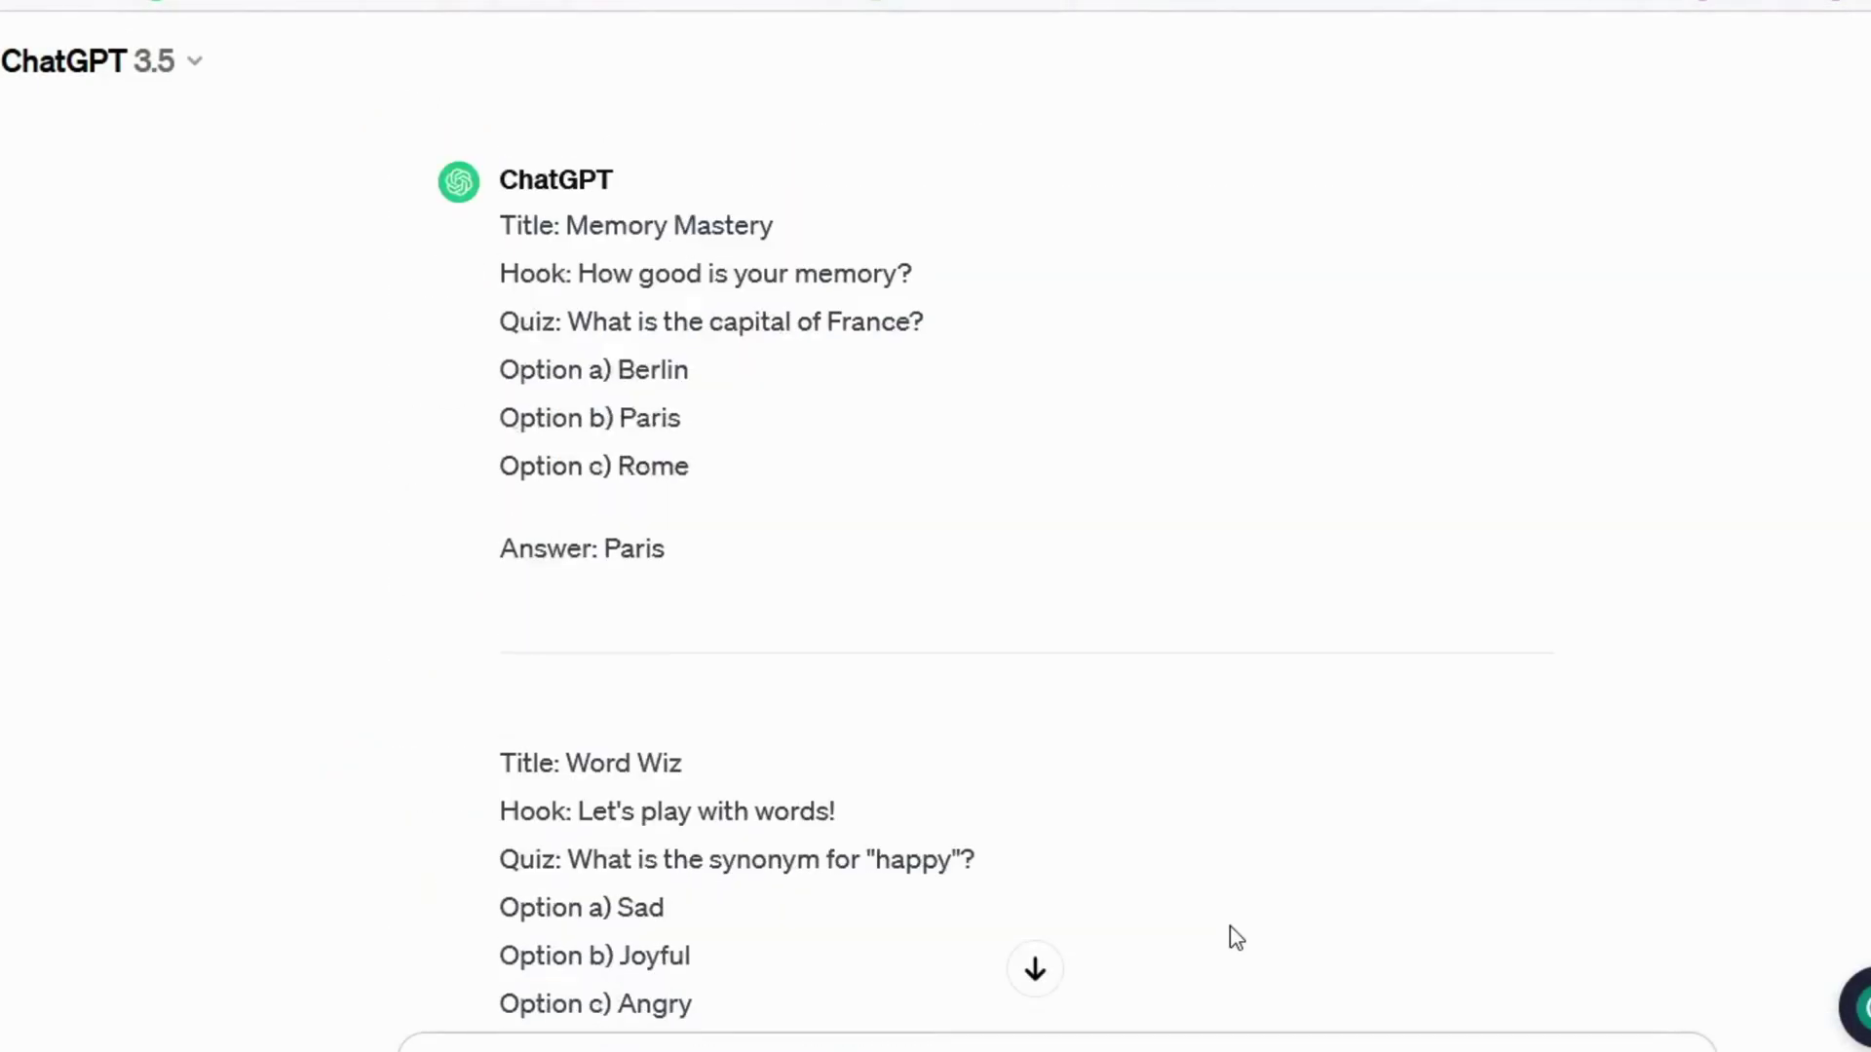
{"action": "scroll", "coordinate": [1230, 926], "scroll_direction": "up", "scroll_amount": 4}
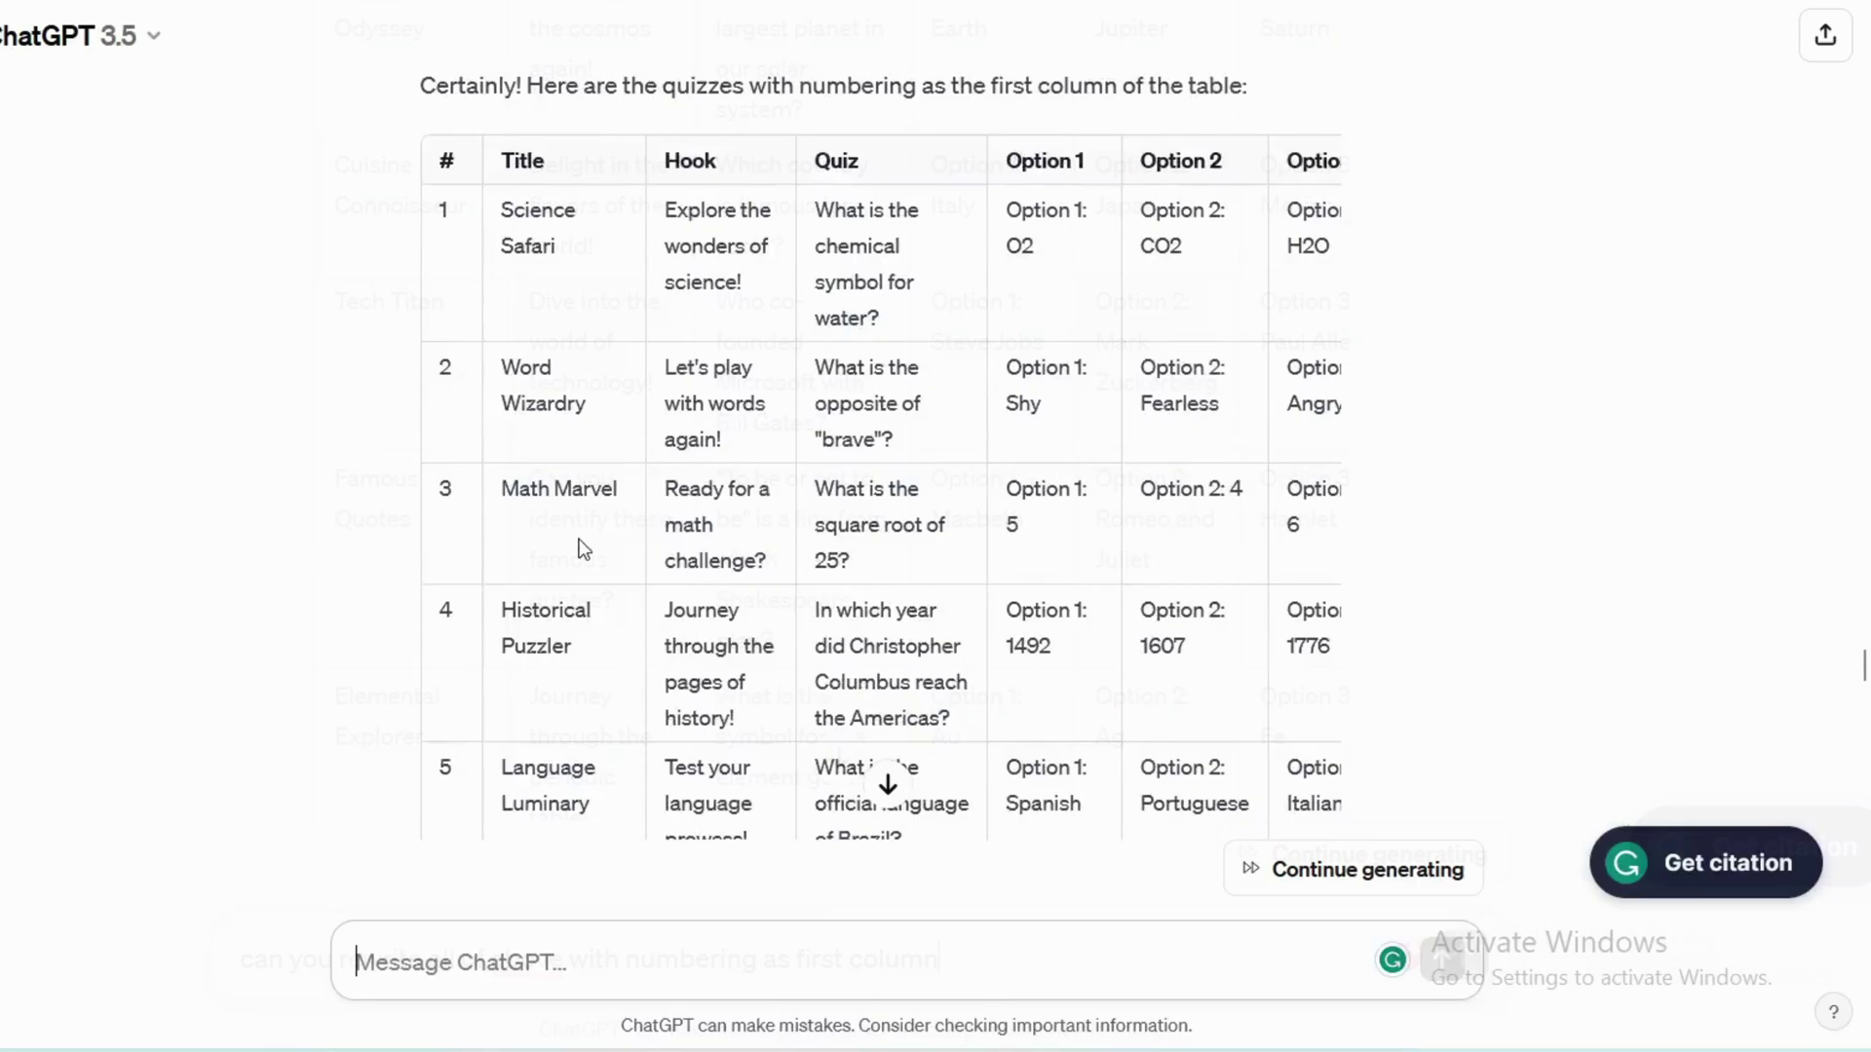
{"action": "scroll", "coordinate": [570, 448], "scroll_direction": "down", "scroll_amount": 5}
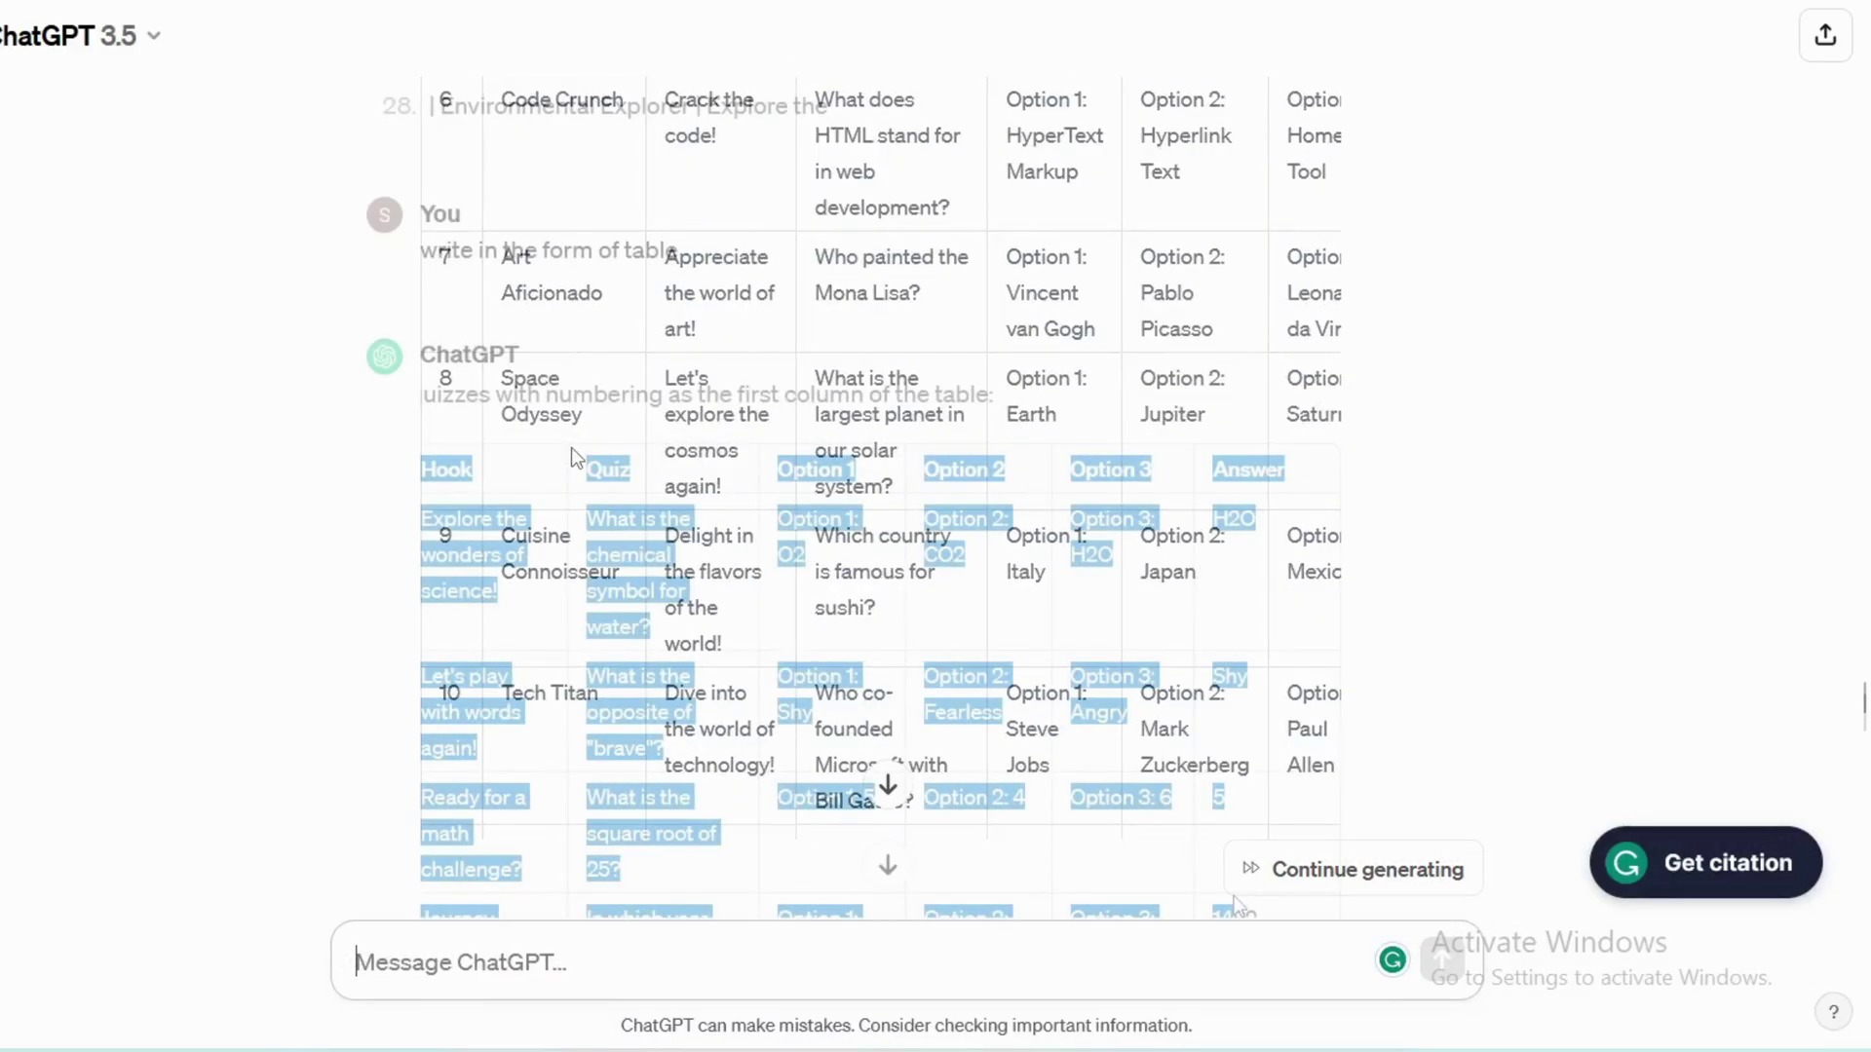
{"action": "scroll", "coordinate": [1292, 962], "scroll_direction": "down", "scroll_amount": 8}
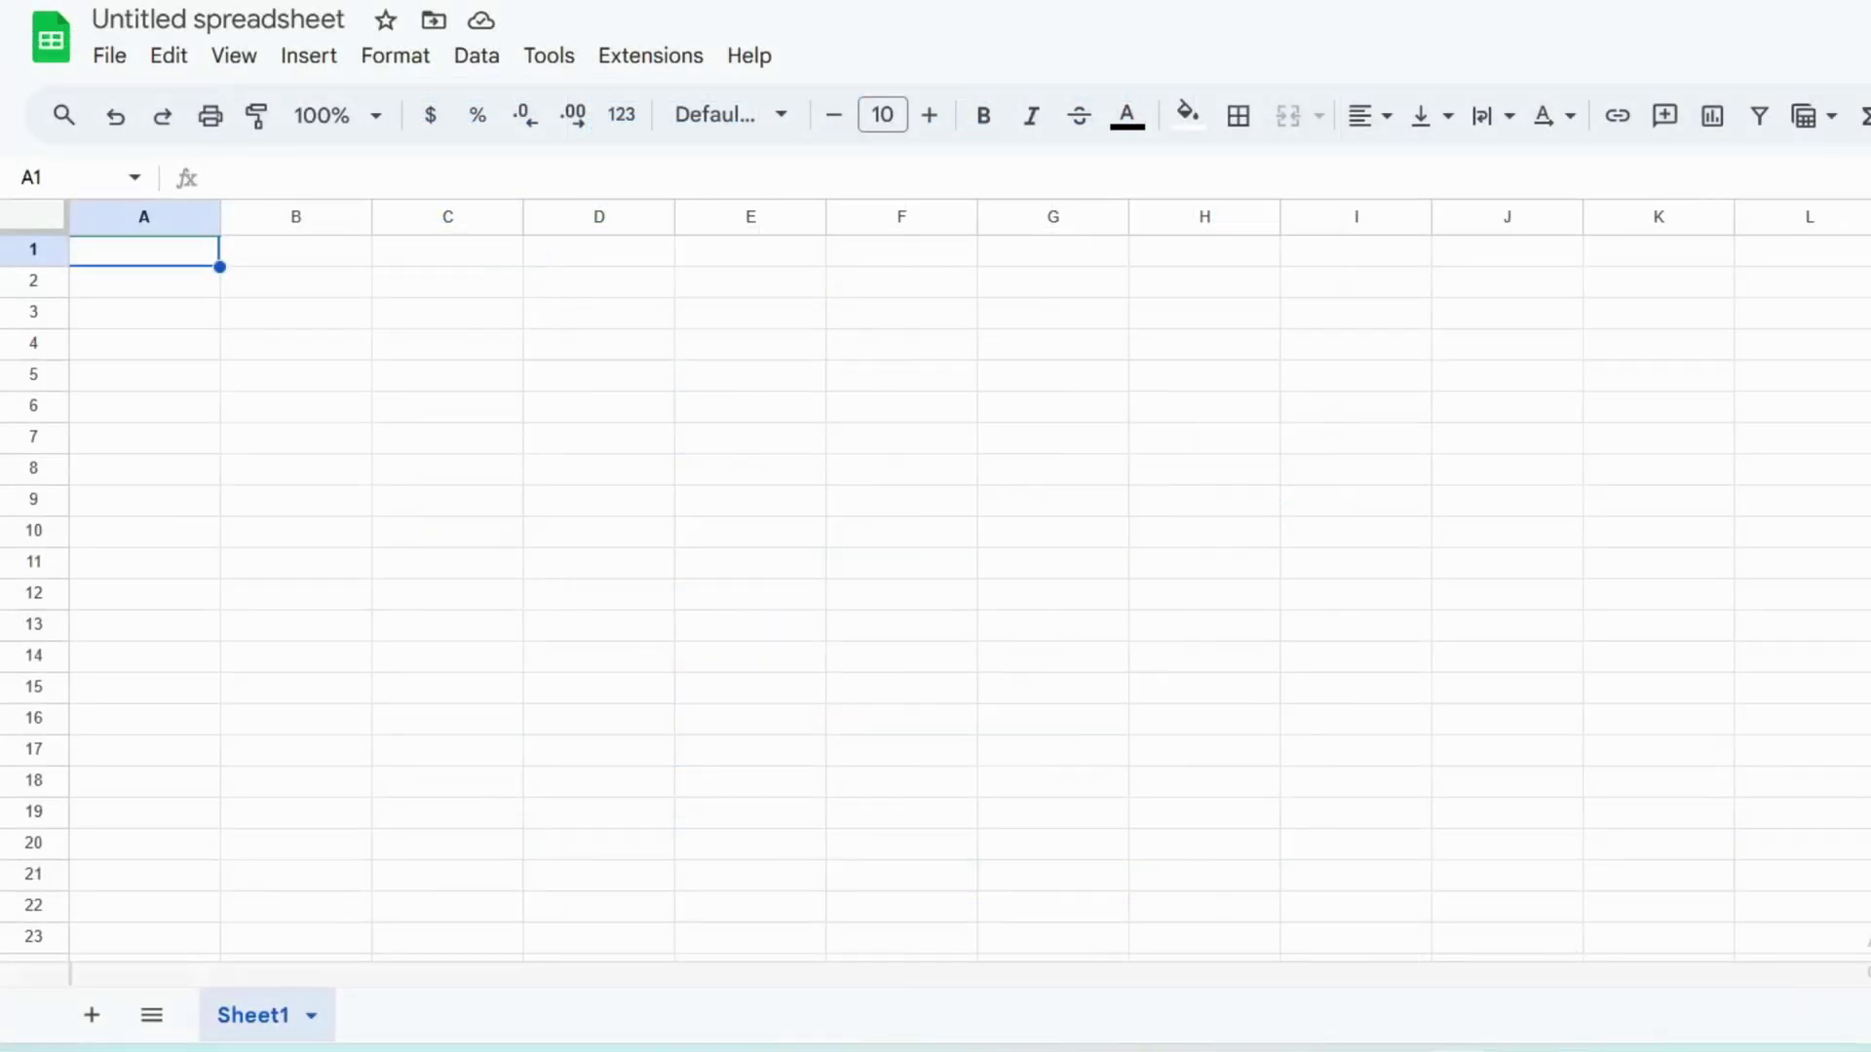
{"action": "key", "text": "ctrl+v"}
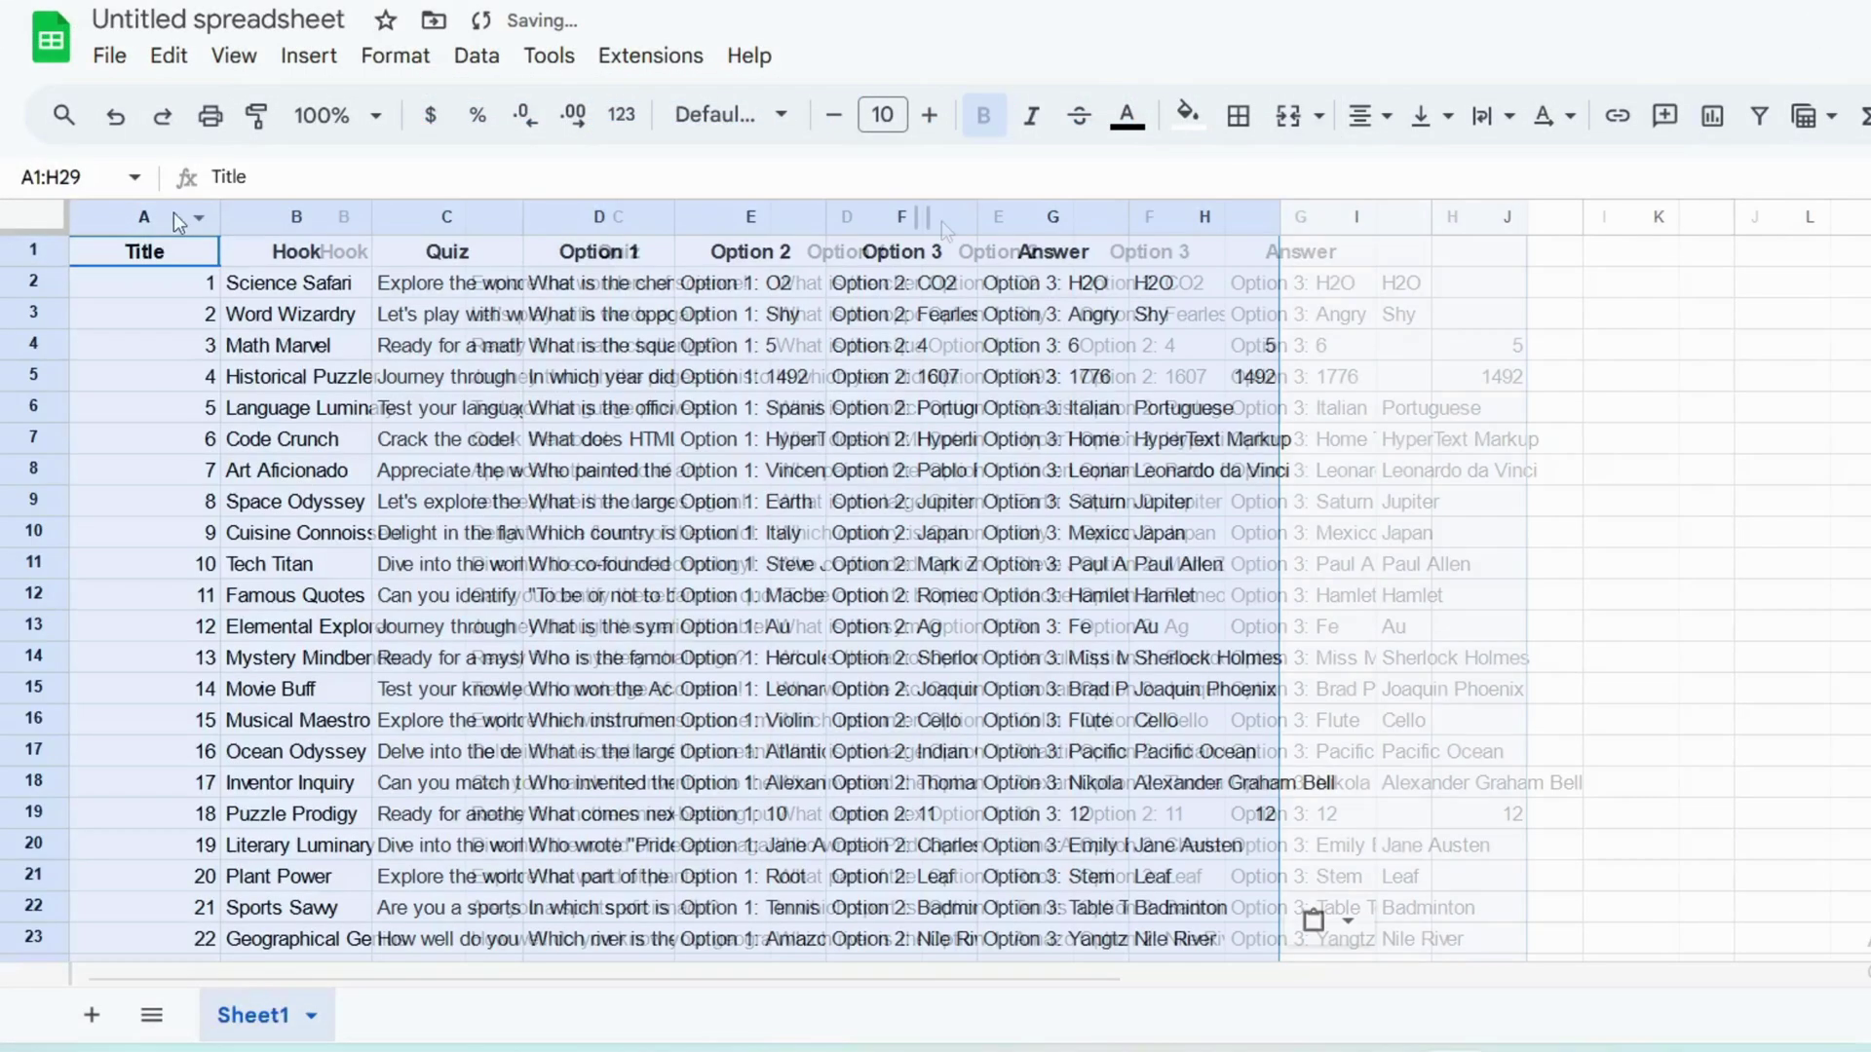
Step: Widen columns B, C and the quiz-question column so titles, hooks and questions fit
{"action": "left_click_drag", "start_coordinate": [372, 217], "coordinate": [465, 217]}
{"action": "left_click_drag", "start_coordinate": [616, 217], "coordinate": [771, 217]}
{"action": "left_click_drag", "start_coordinate": [1073, 216], "coordinate": [1118, 216]}
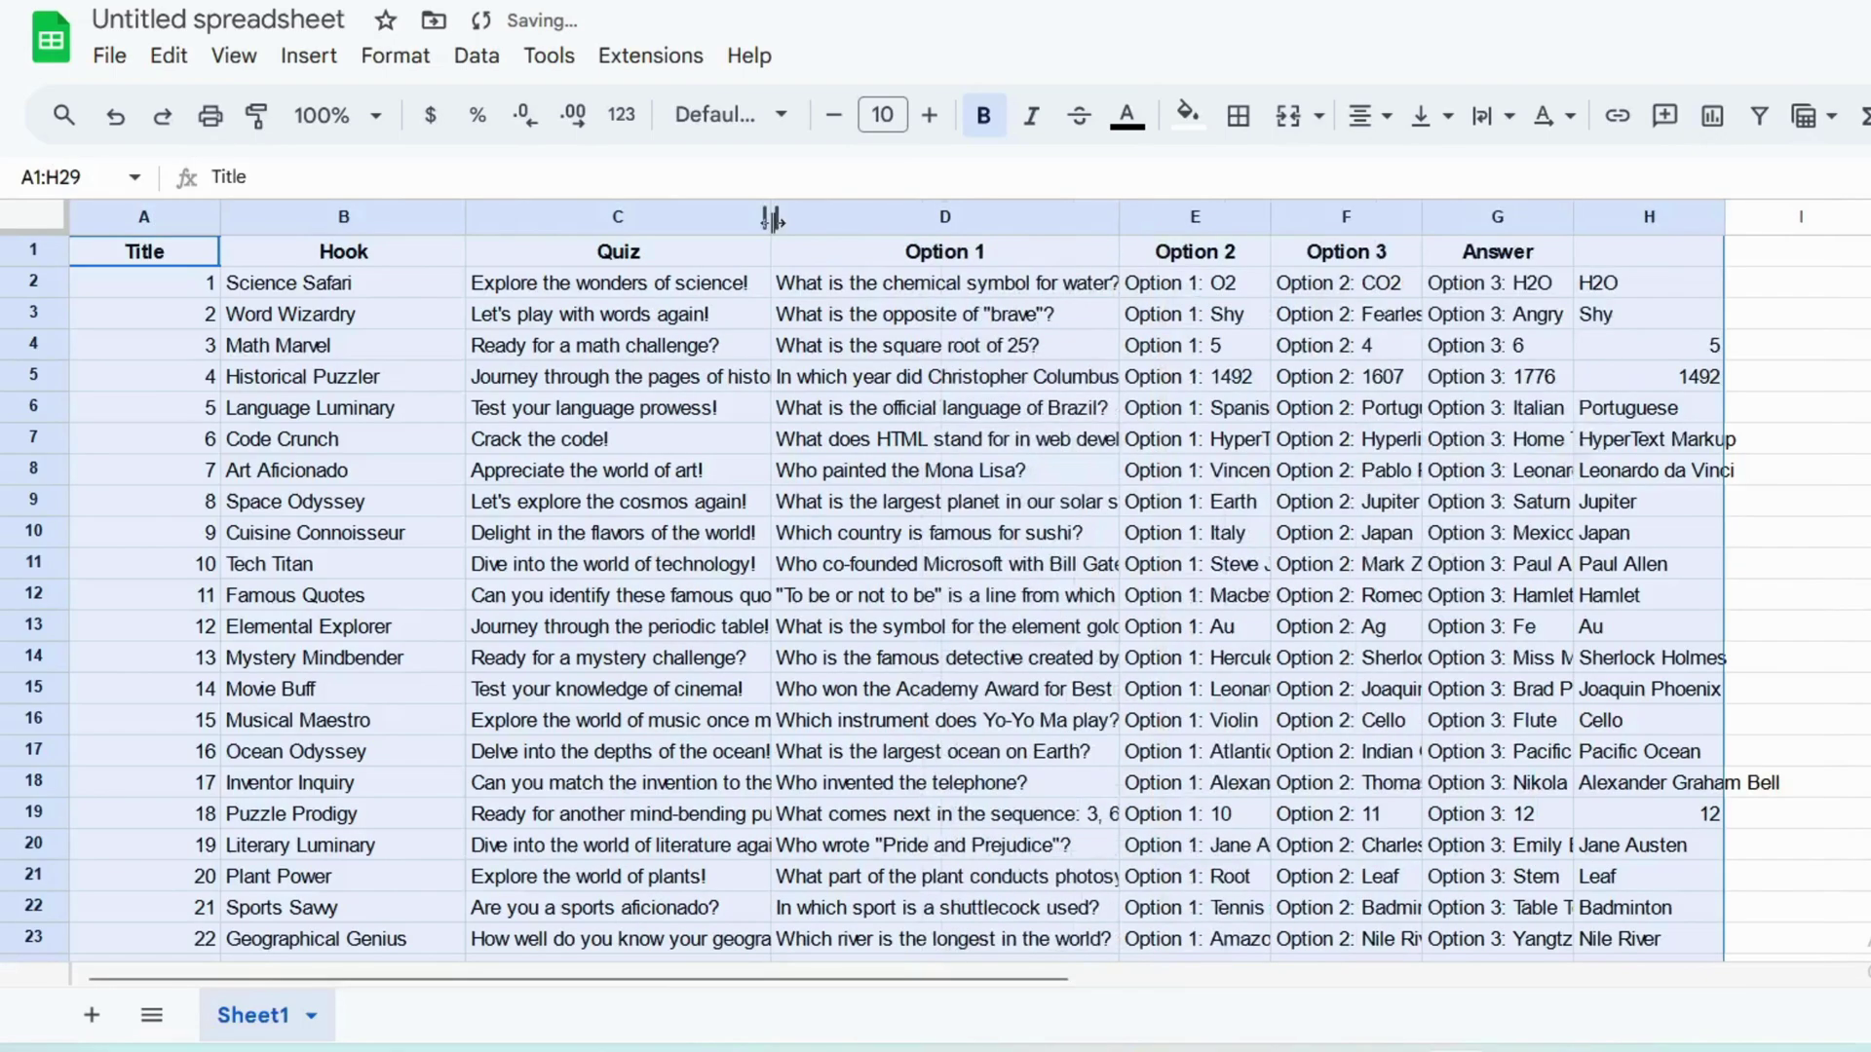
{"action": "left_click_drag", "start_coordinate": [982, 216], "coordinate": [979, 216]}
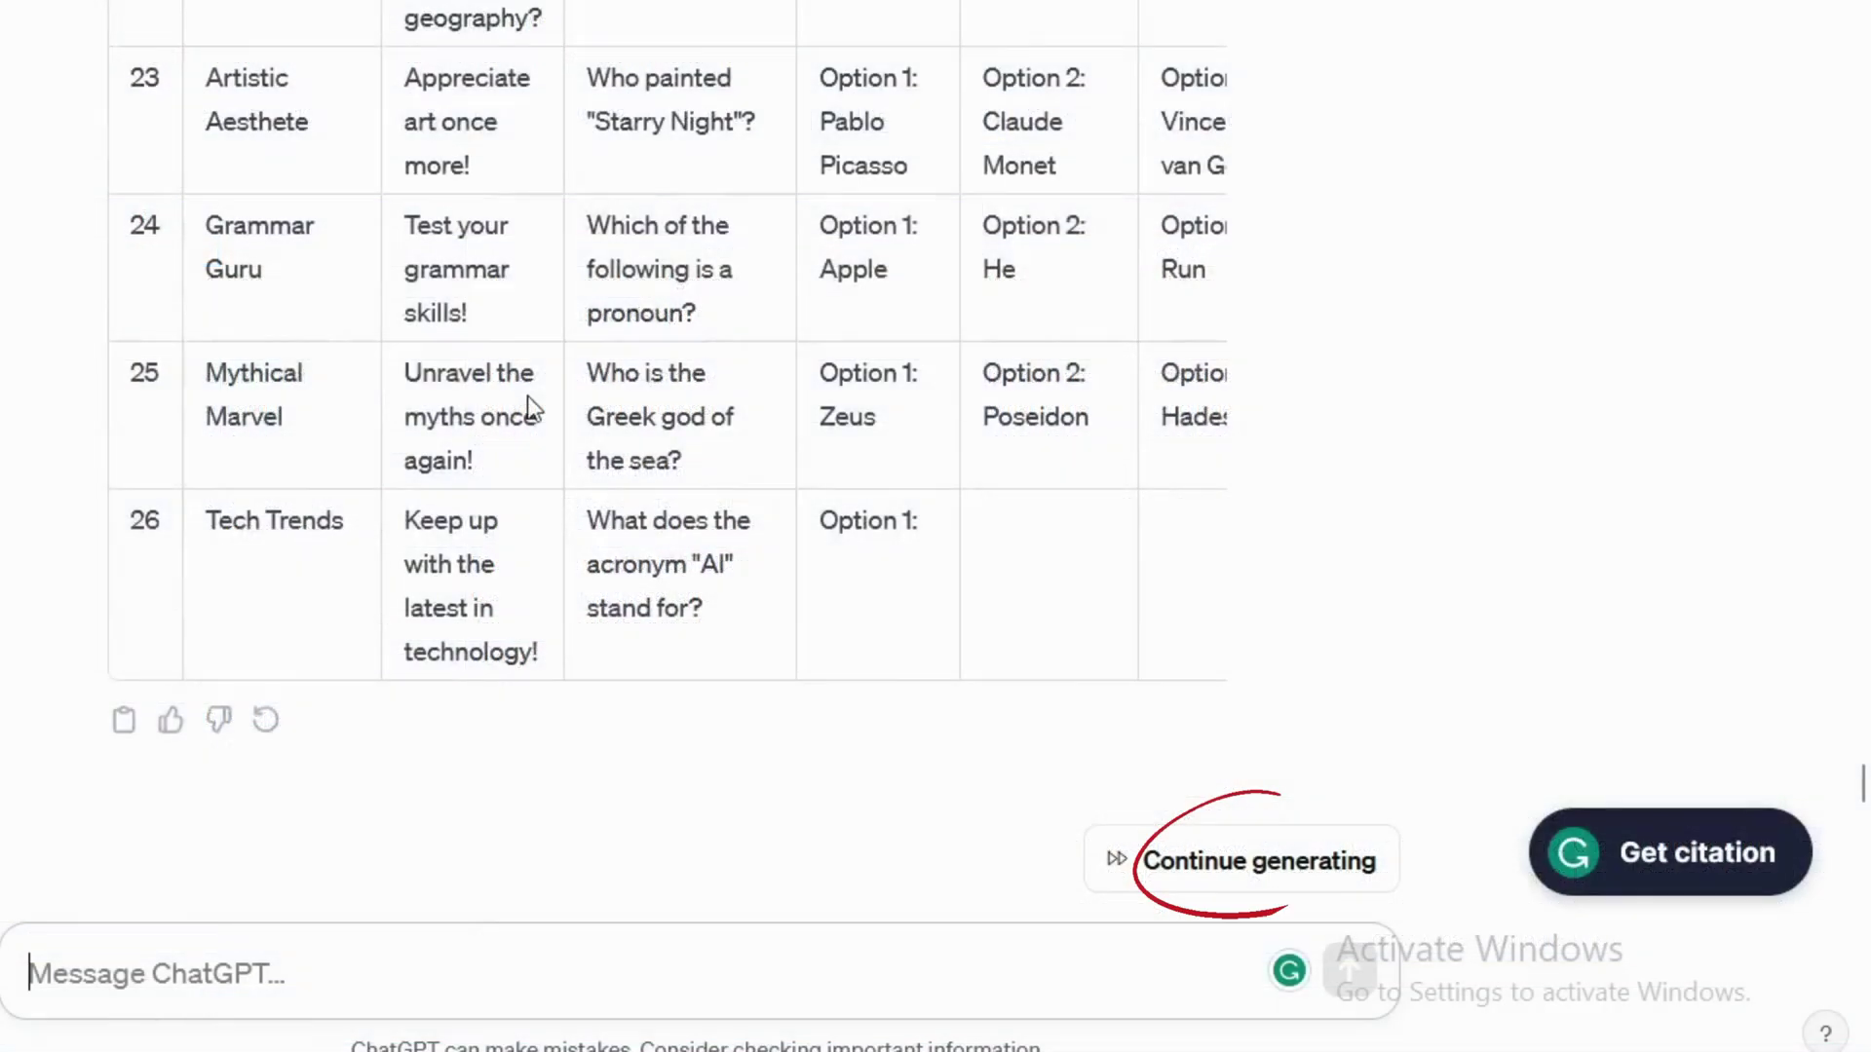
Step: Send ChatGPT 'continue providing more till 1000' to extend the numbered quiz table
{"action": "scroll", "coordinate": [297, 360], "scroll_direction": "up", "scroll_amount": 15}
{"action": "scroll", "coordinate": [528, 395], "scroll_direction": "down", "scroll_amount": 20}
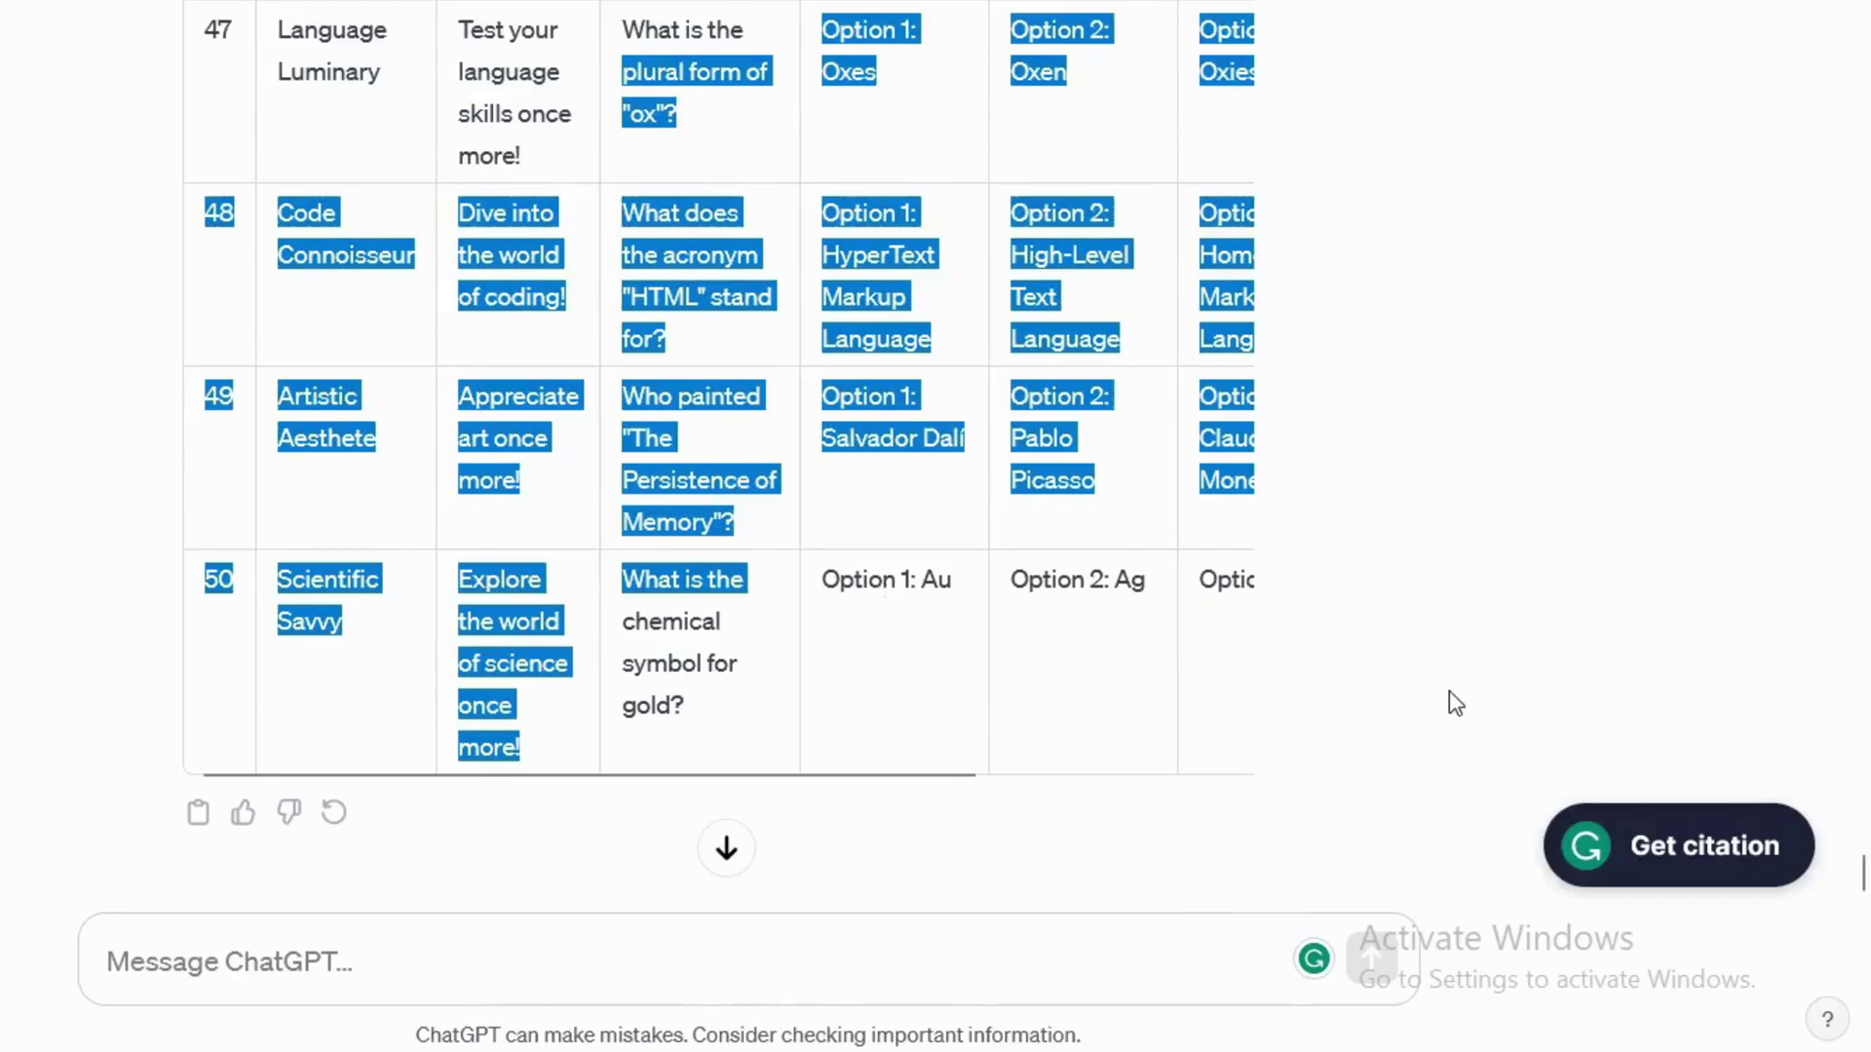
{"action": "type", "text": "continu"}
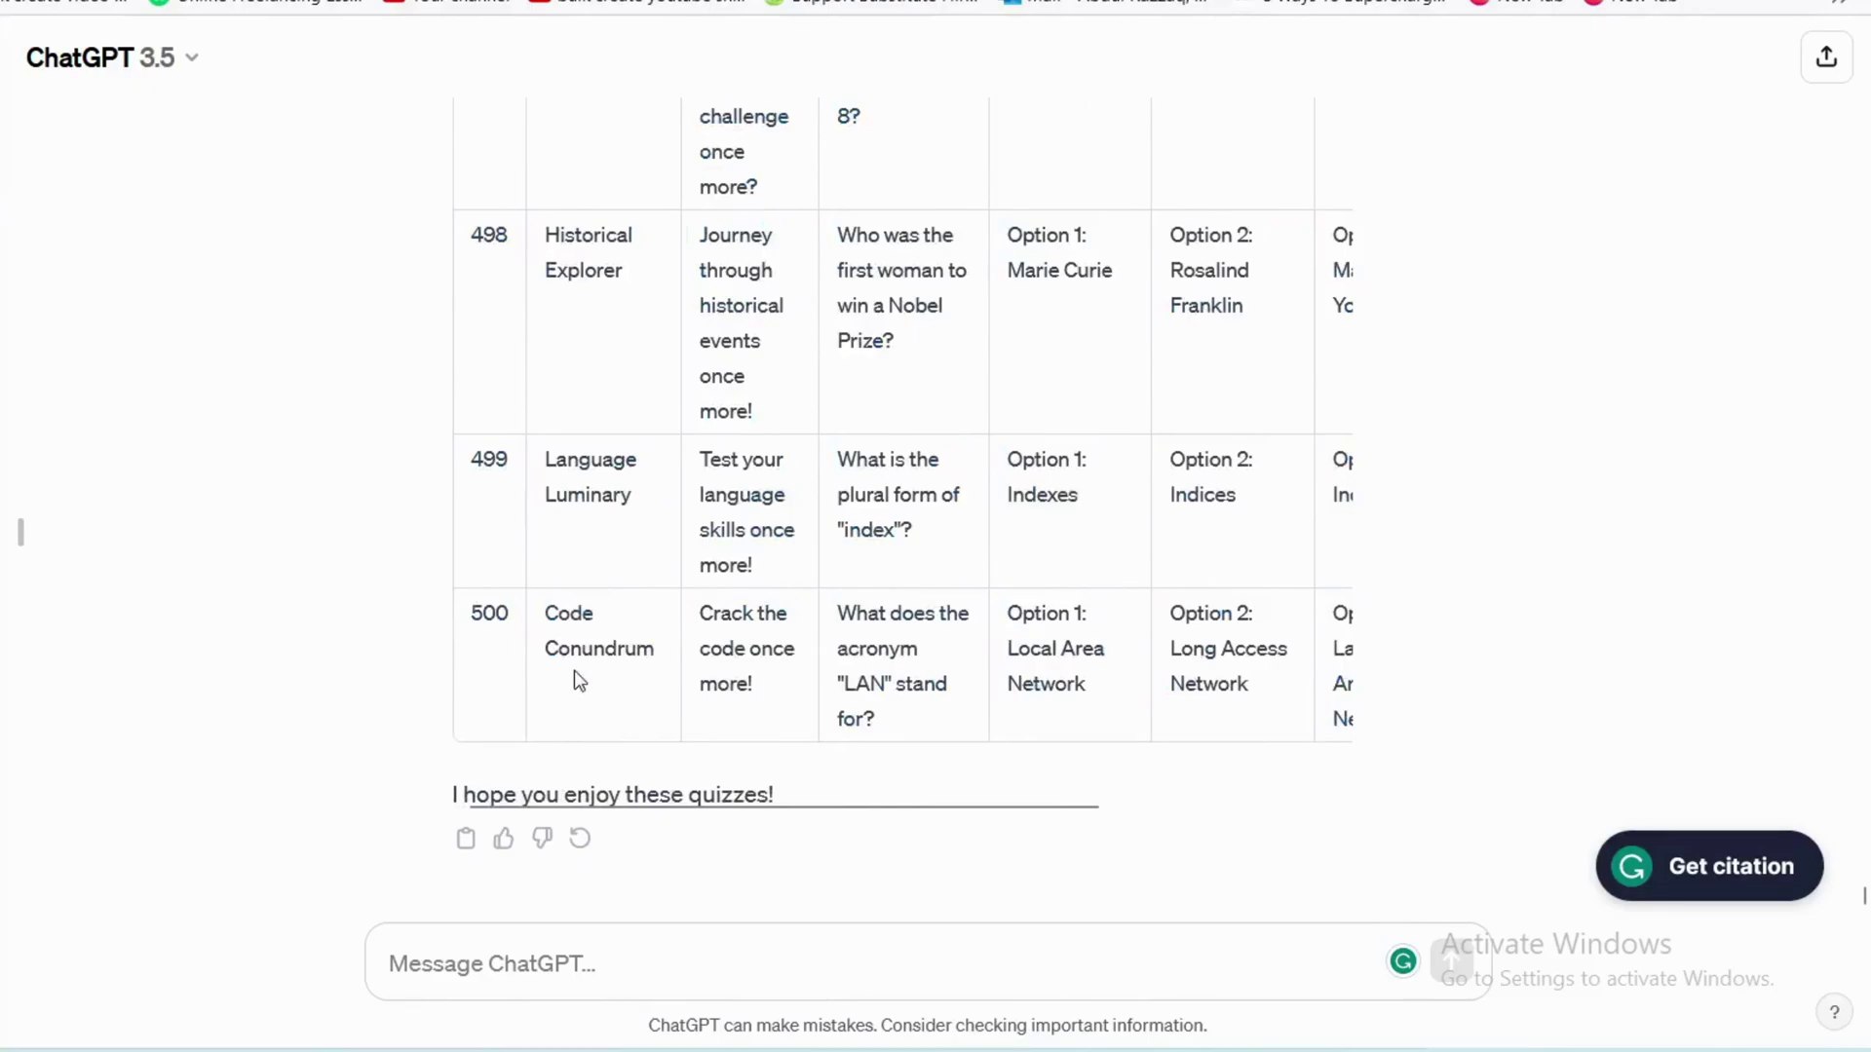
{"action": "scroll", "coordinate": [575, 670], "scroll_direction": "up", "scroll_amount": 2}
{"action": "scroll", "coordinate": [575, 671], "scroll_direction": "down", "scroll_amount": 2}
{"action": "scroll", "coordinate": [575, 670], "scroll_direction": "up", "scroll_amount": 9}
{"action": "scroll", "coordinate": [575, 671], "scroll_direction": "up", "scroll_amount": 4}
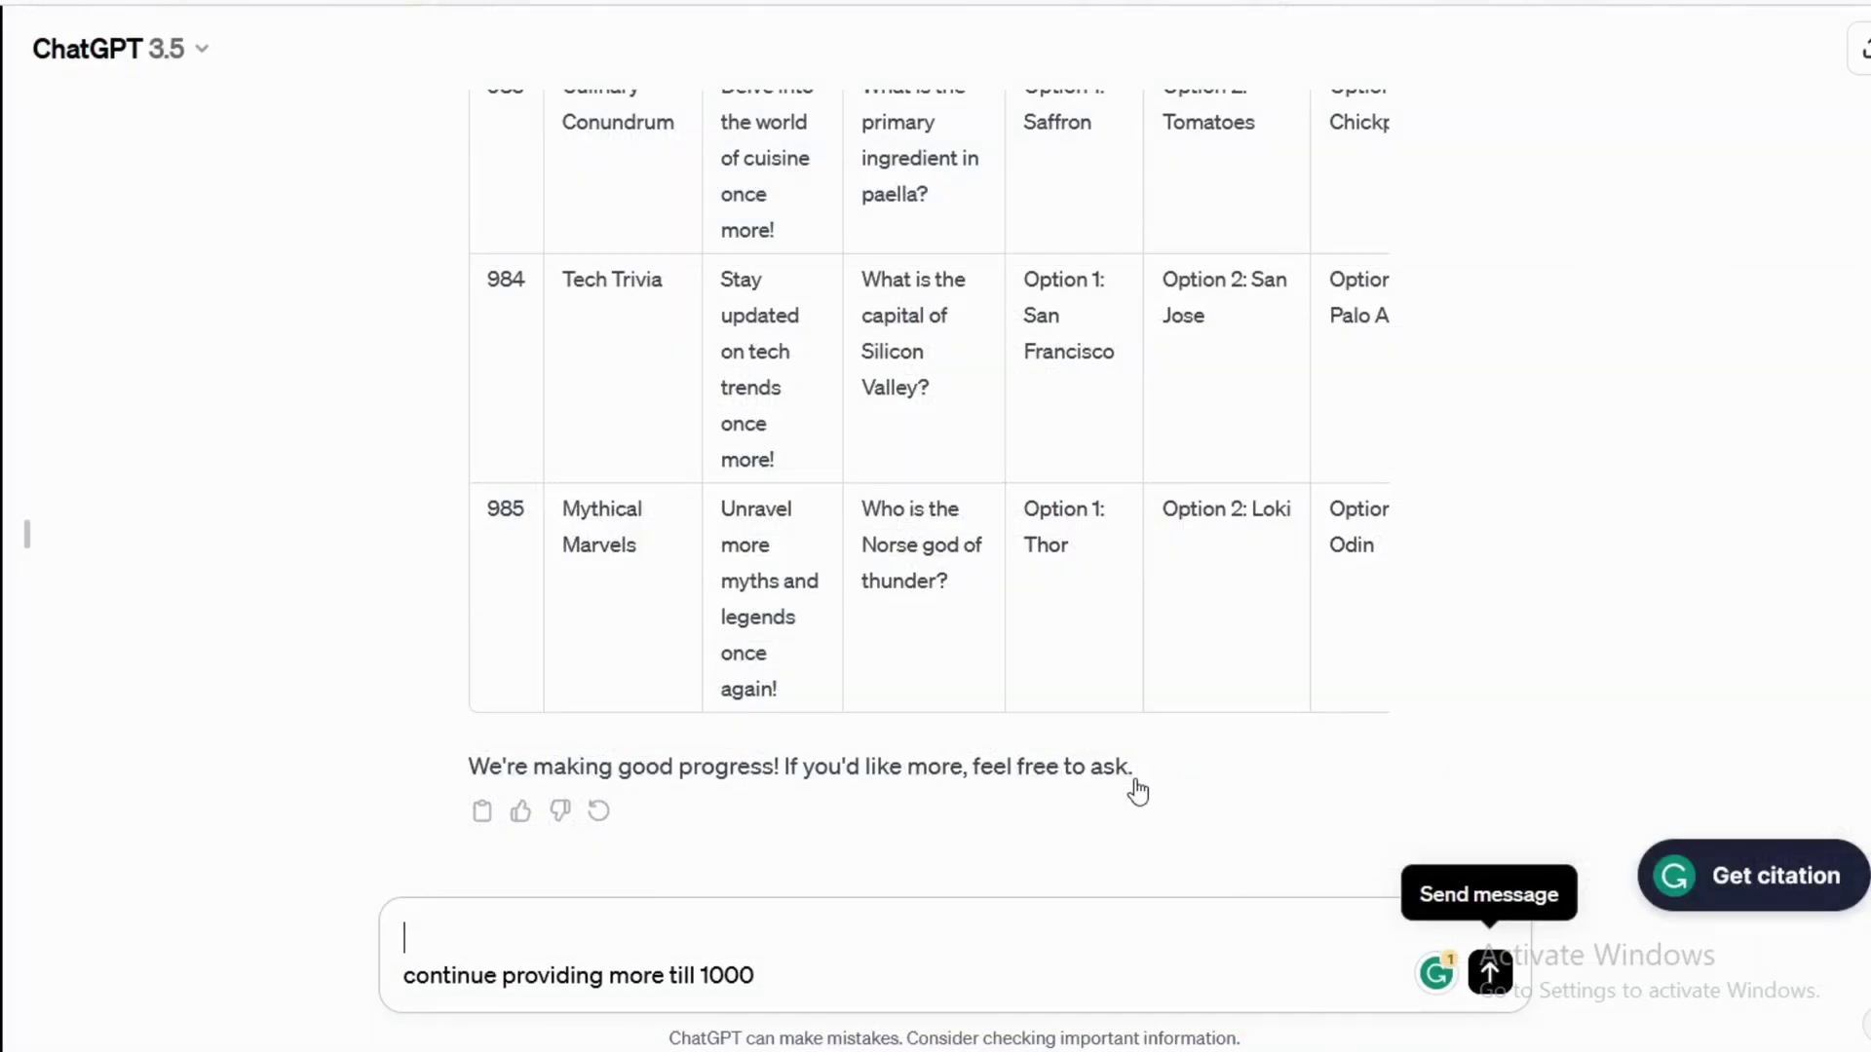
{"action": "key", "text": "Return"}
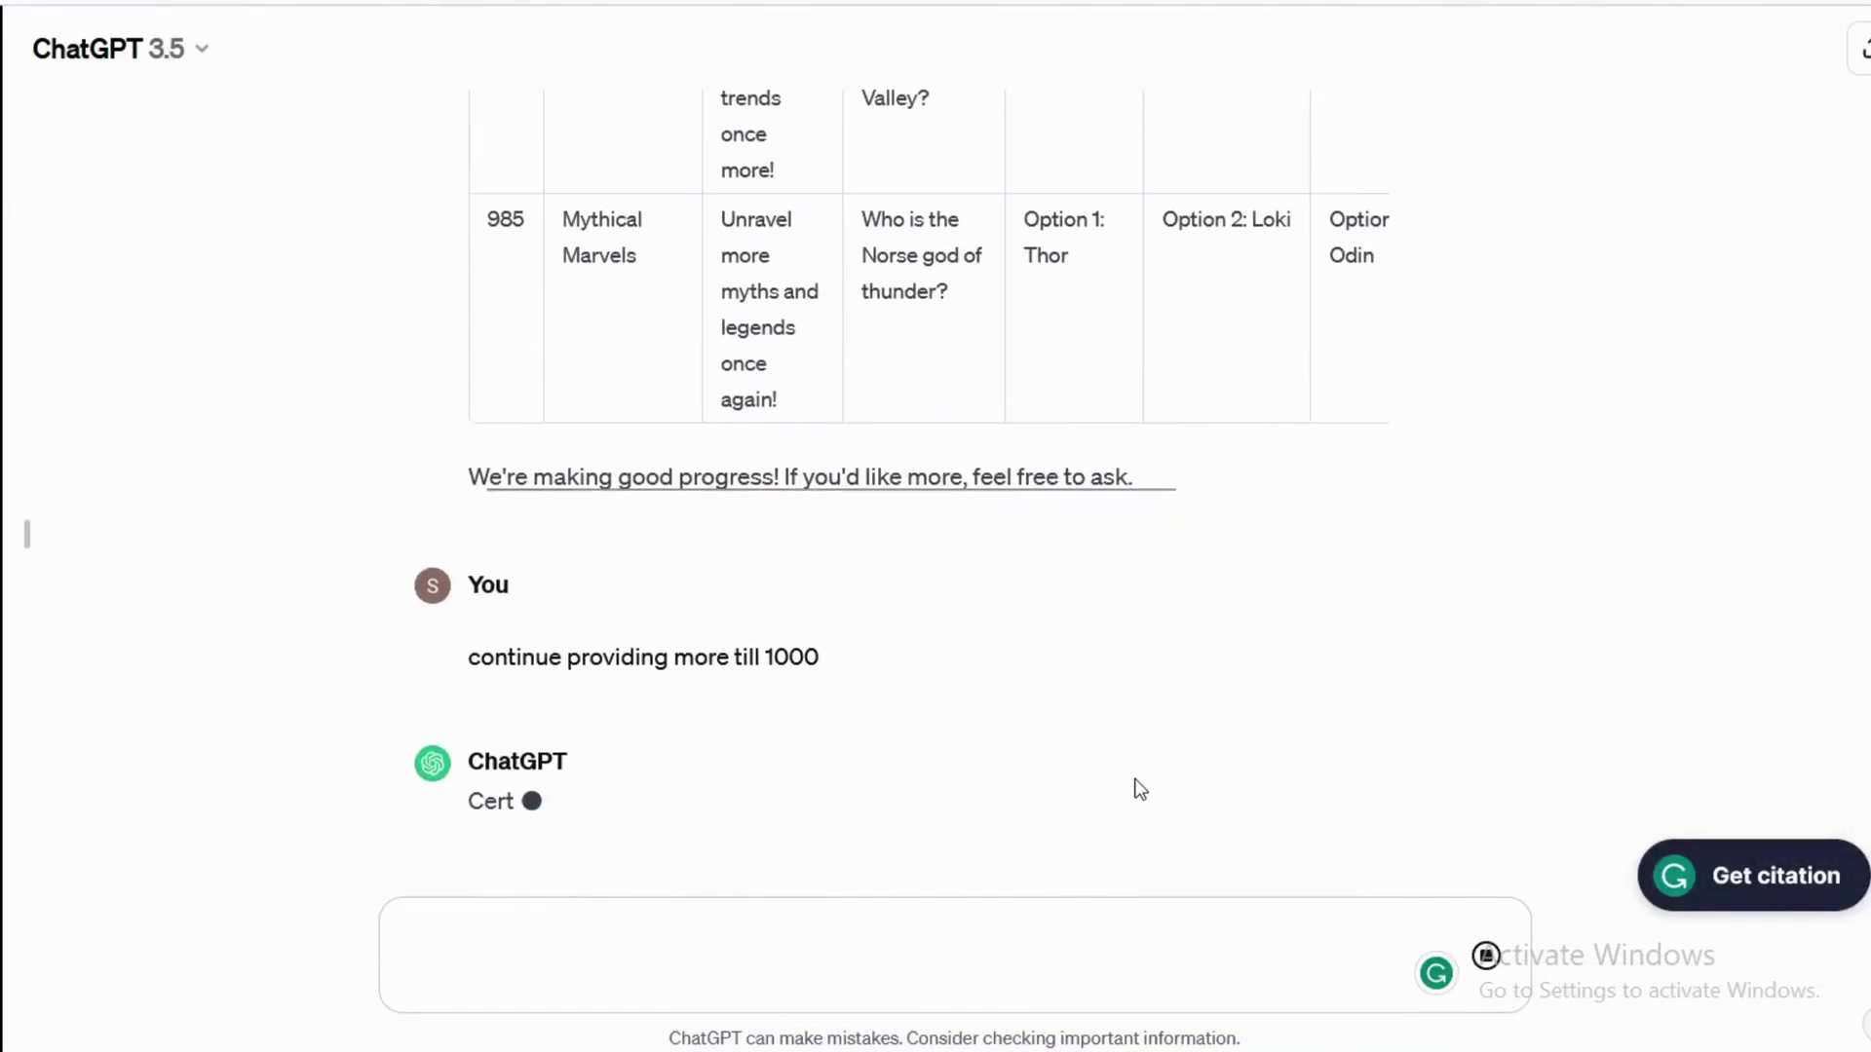
Step: Scroll to row 1000 'Historical Explorer' and begin typing a thank-you reply
{"action": "scroll", "coordinate": [1140, 789], "scroll_direction": "down", "scroll_amount": 5}
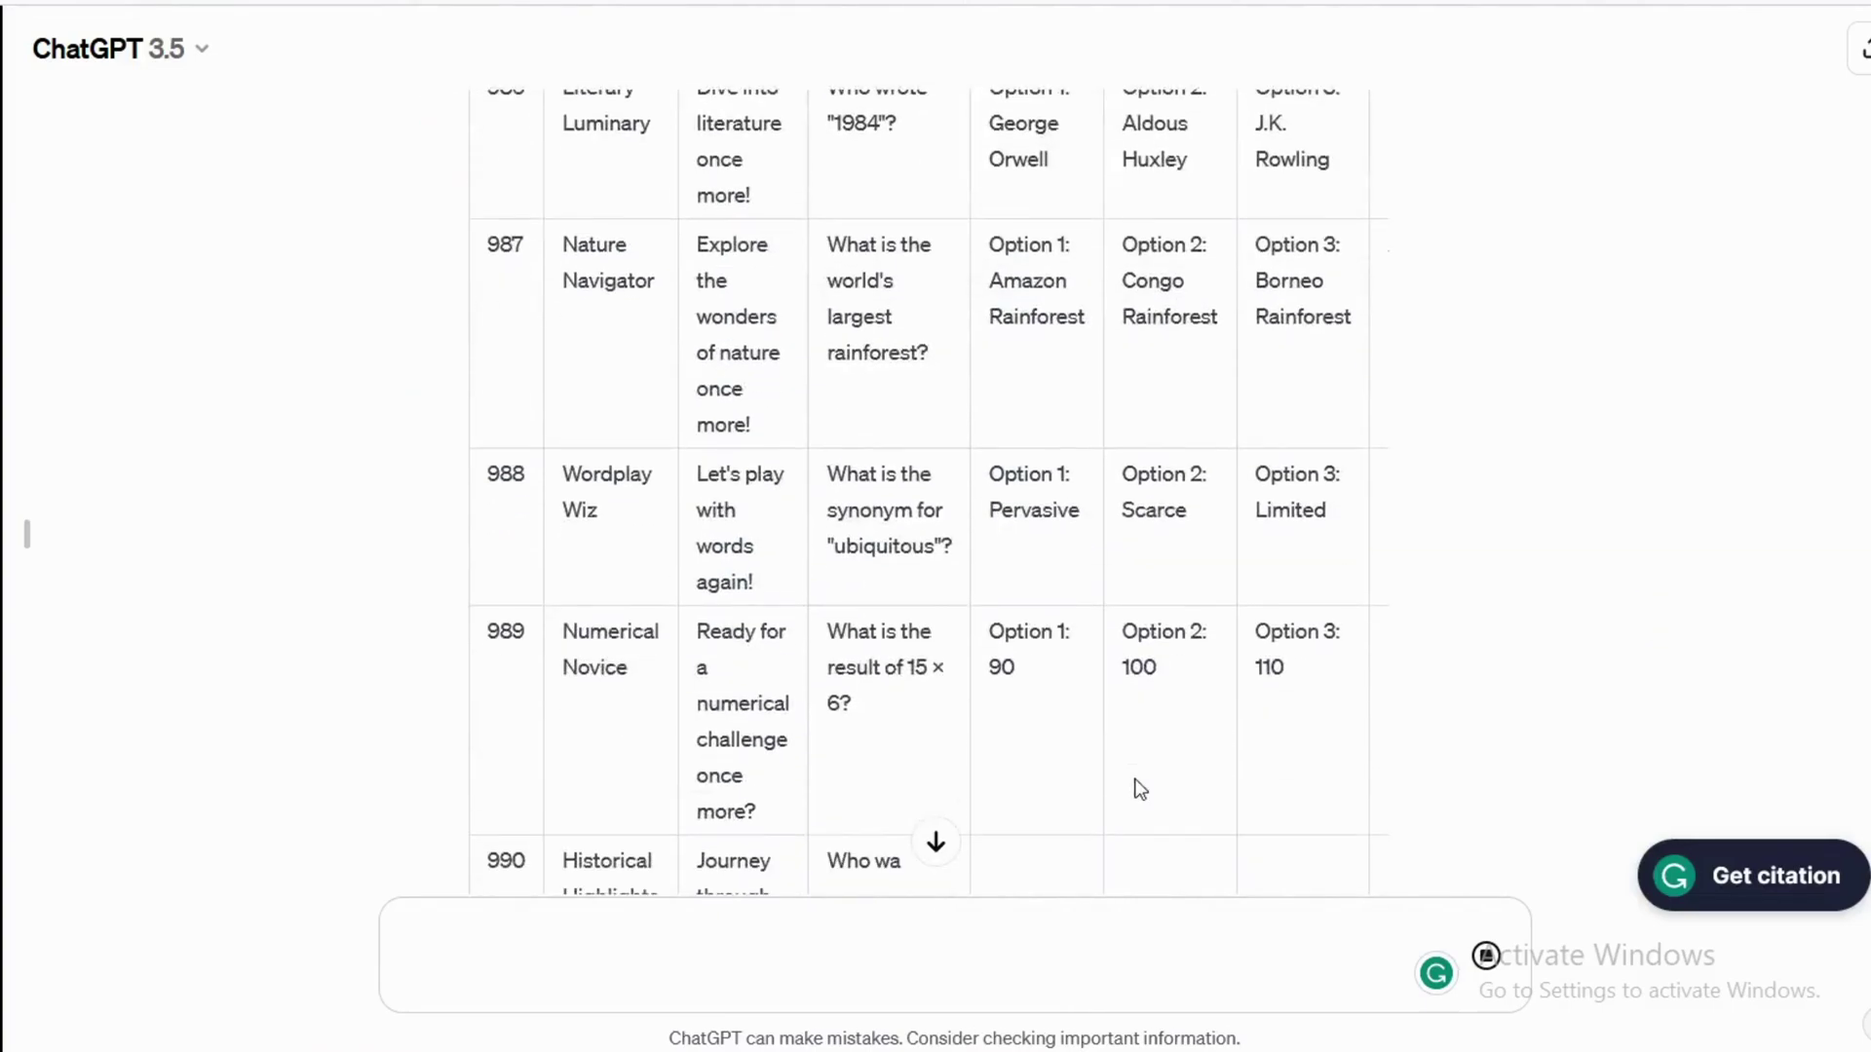
{"action": "scroll", "coordinate": [1140, 789], "scroll_direction": "down", "scroll_amount": 5}
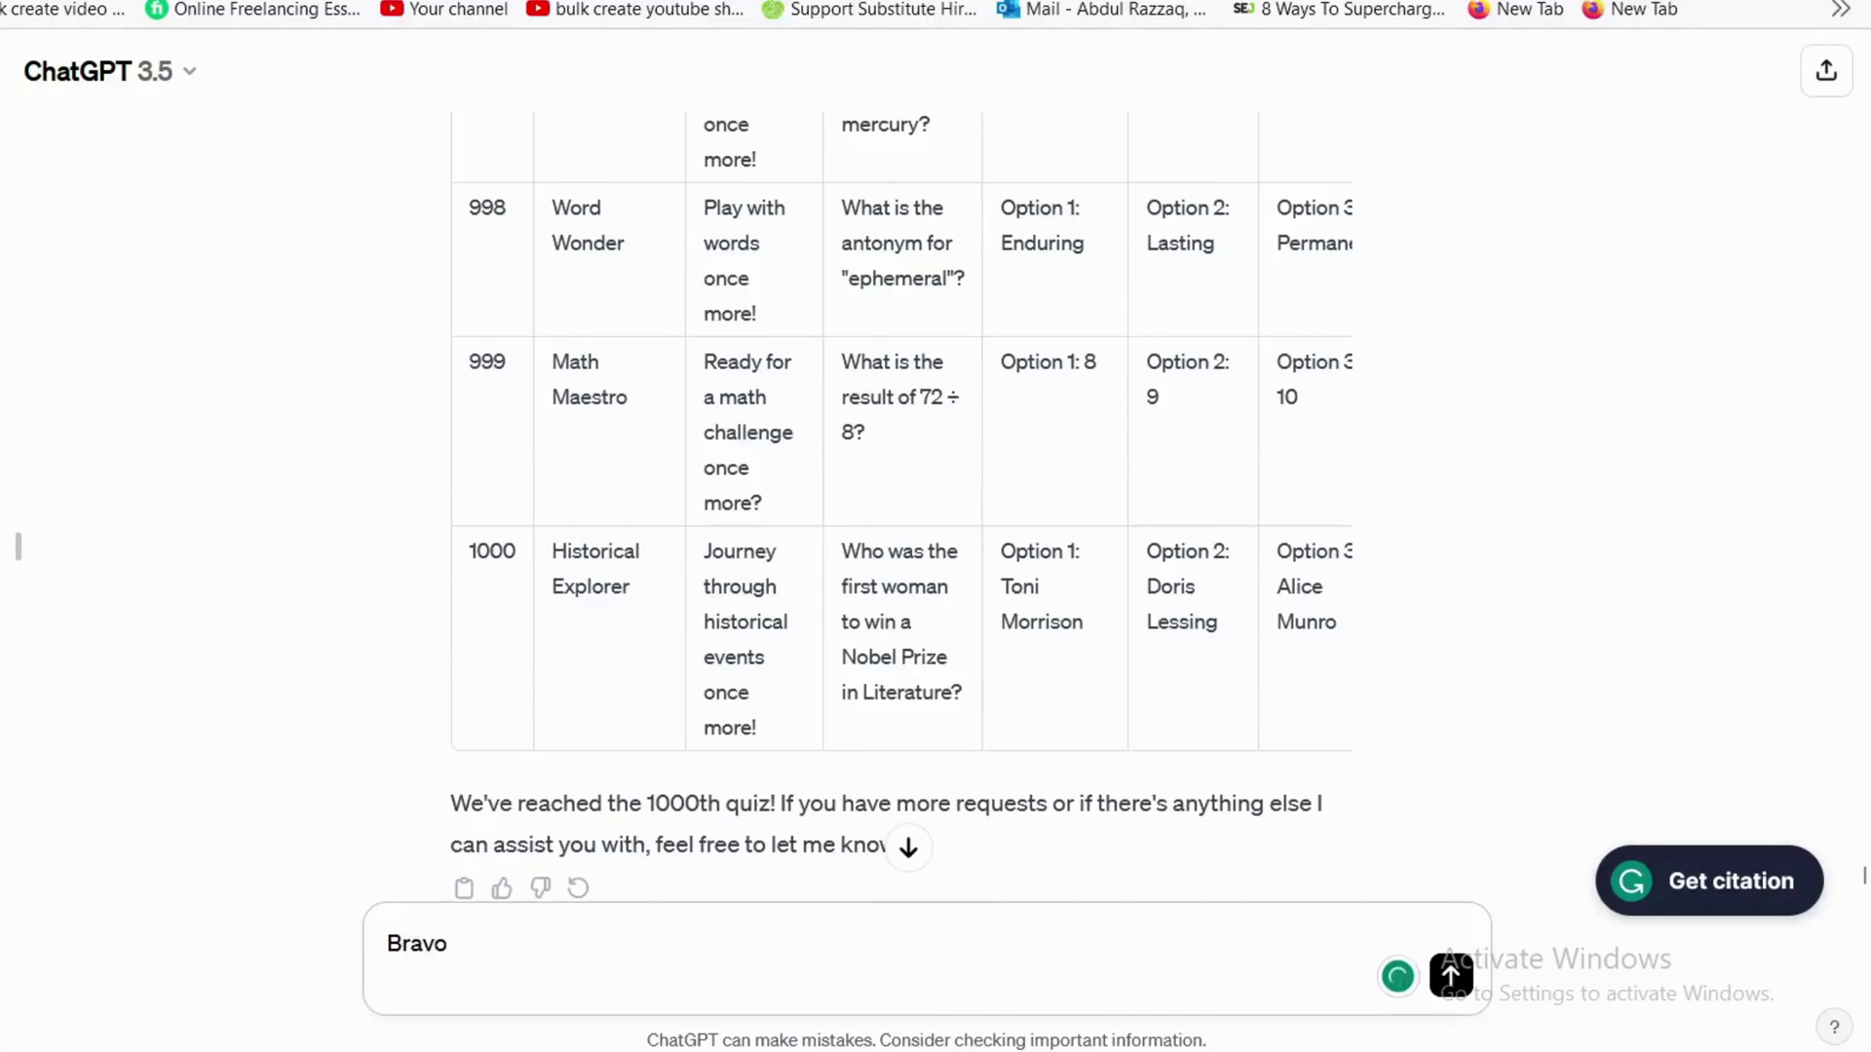
{"action": "type", "text": "so mu"}
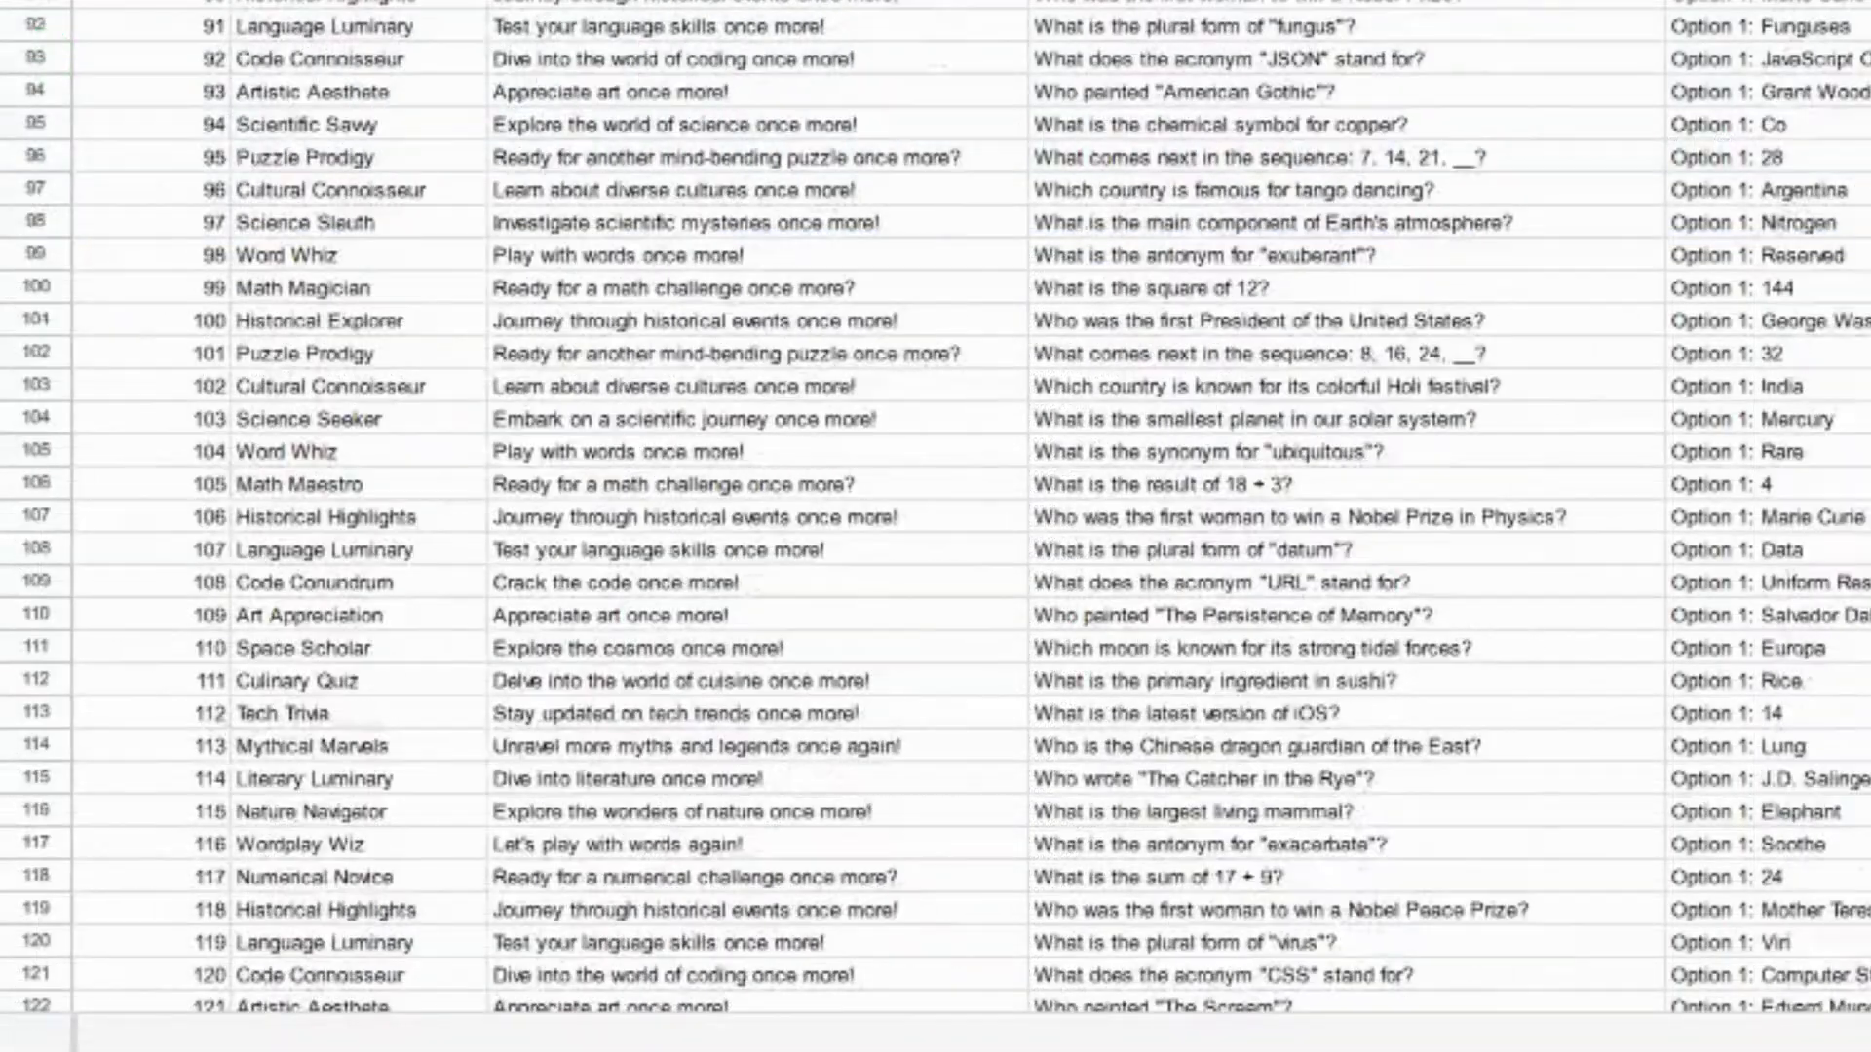
{"action": "scroll", "coordinate": [935, 507], "scroll_direction": "down", "scroll_amount": 20}
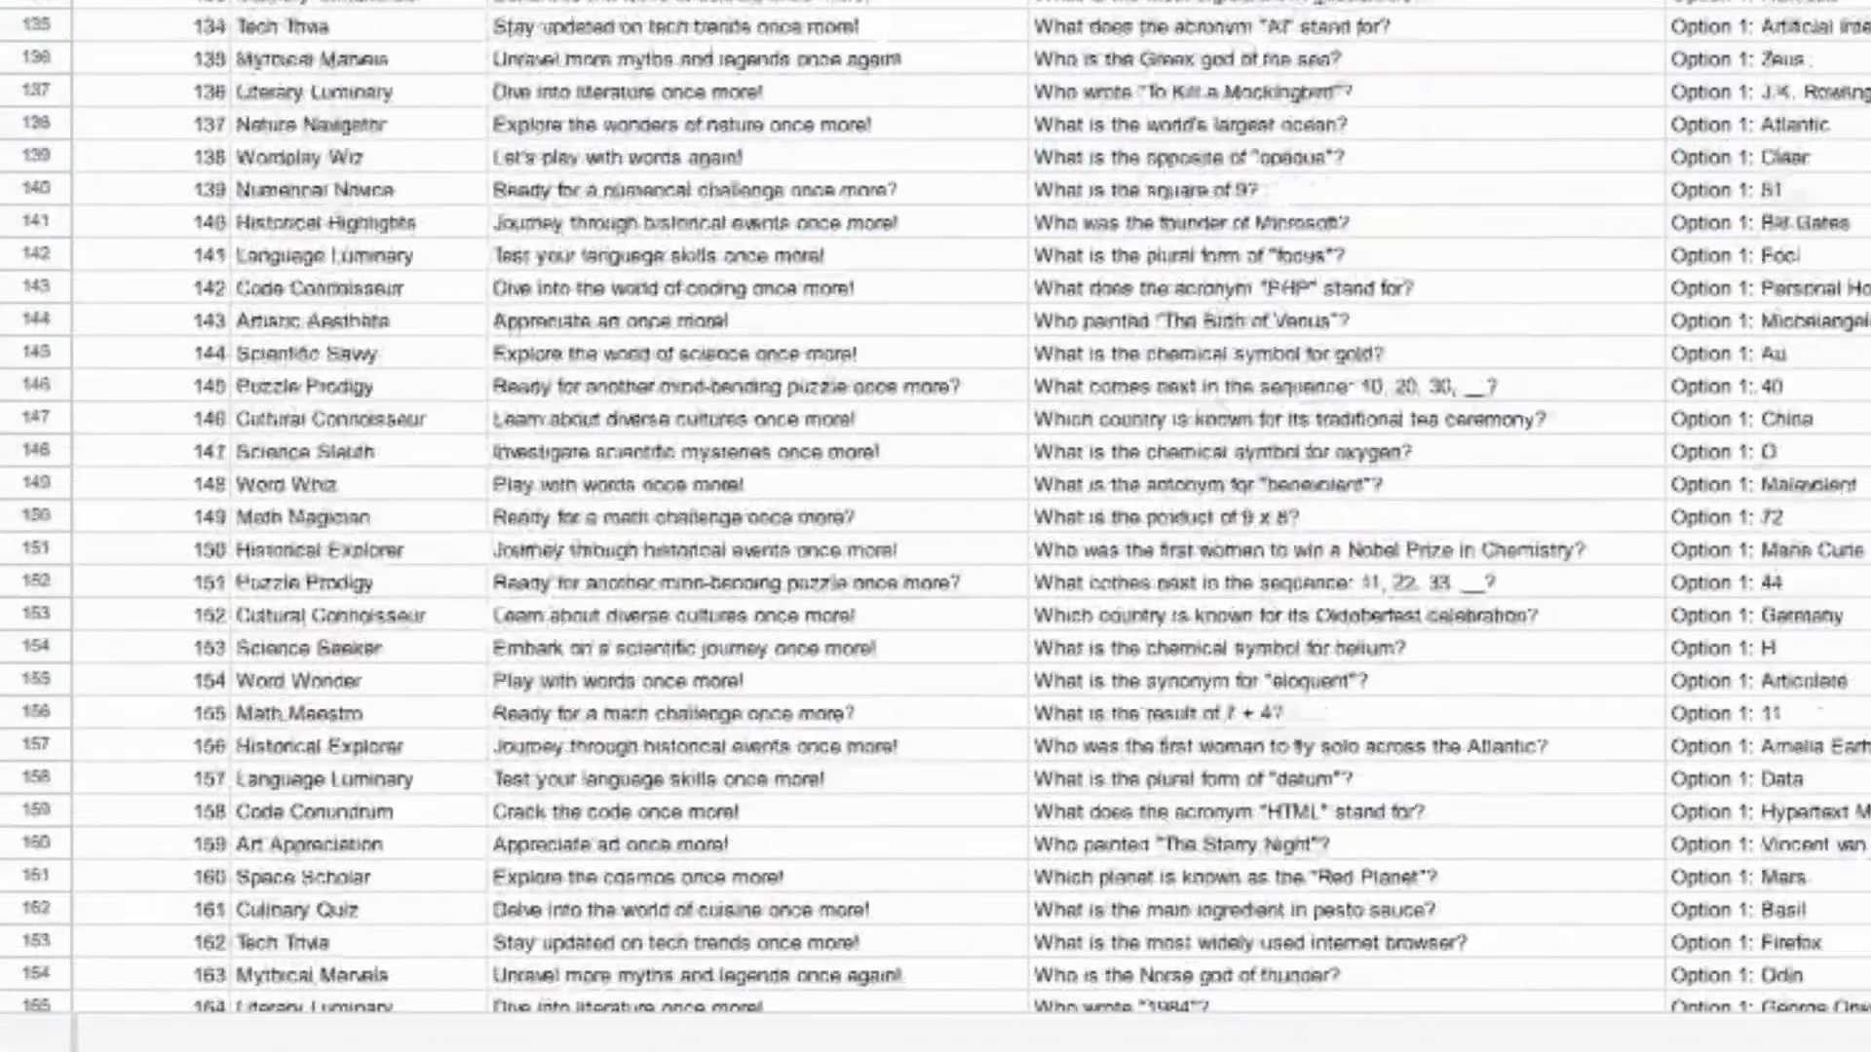
{"action": "scroll", "coordinate": [935, 507], "scroll_direction": "down", "scroll_amount": 20}
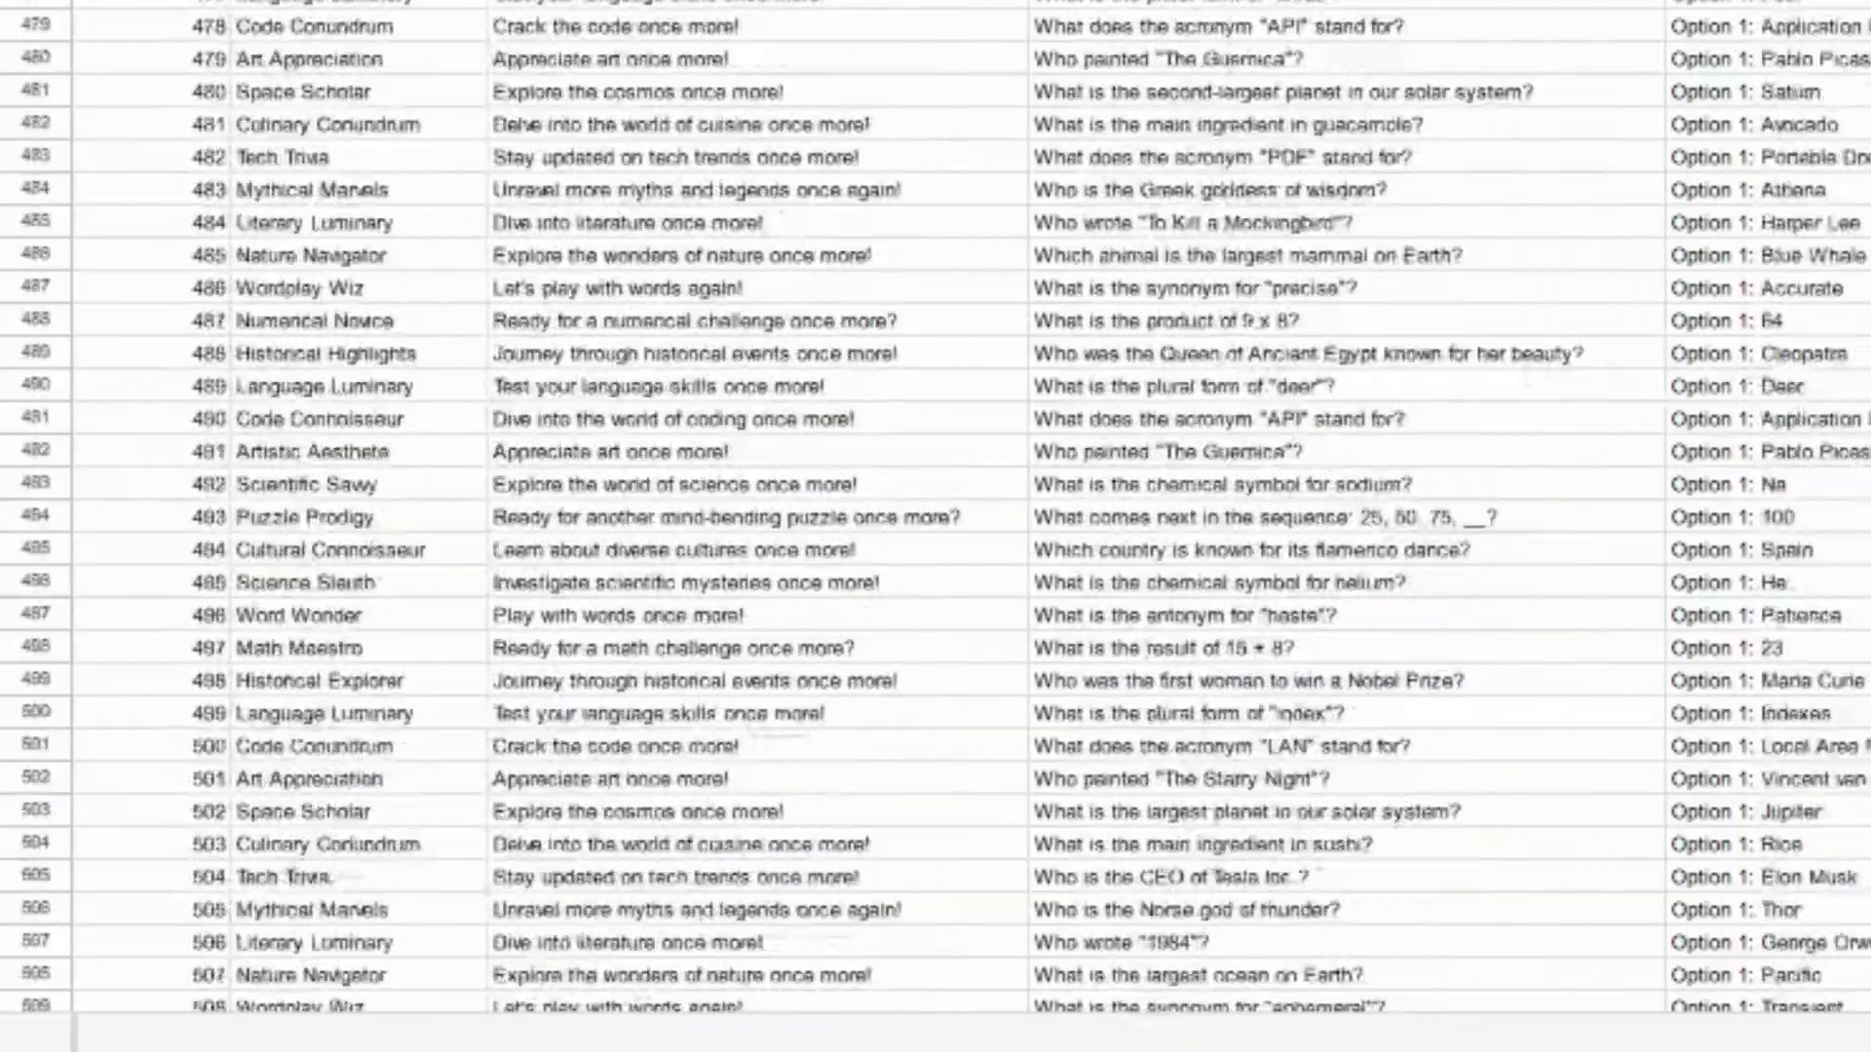
{"action": "scroll", "coordinate": [935, 507], "scroll_direction": "down", "scroll_amount": 20}
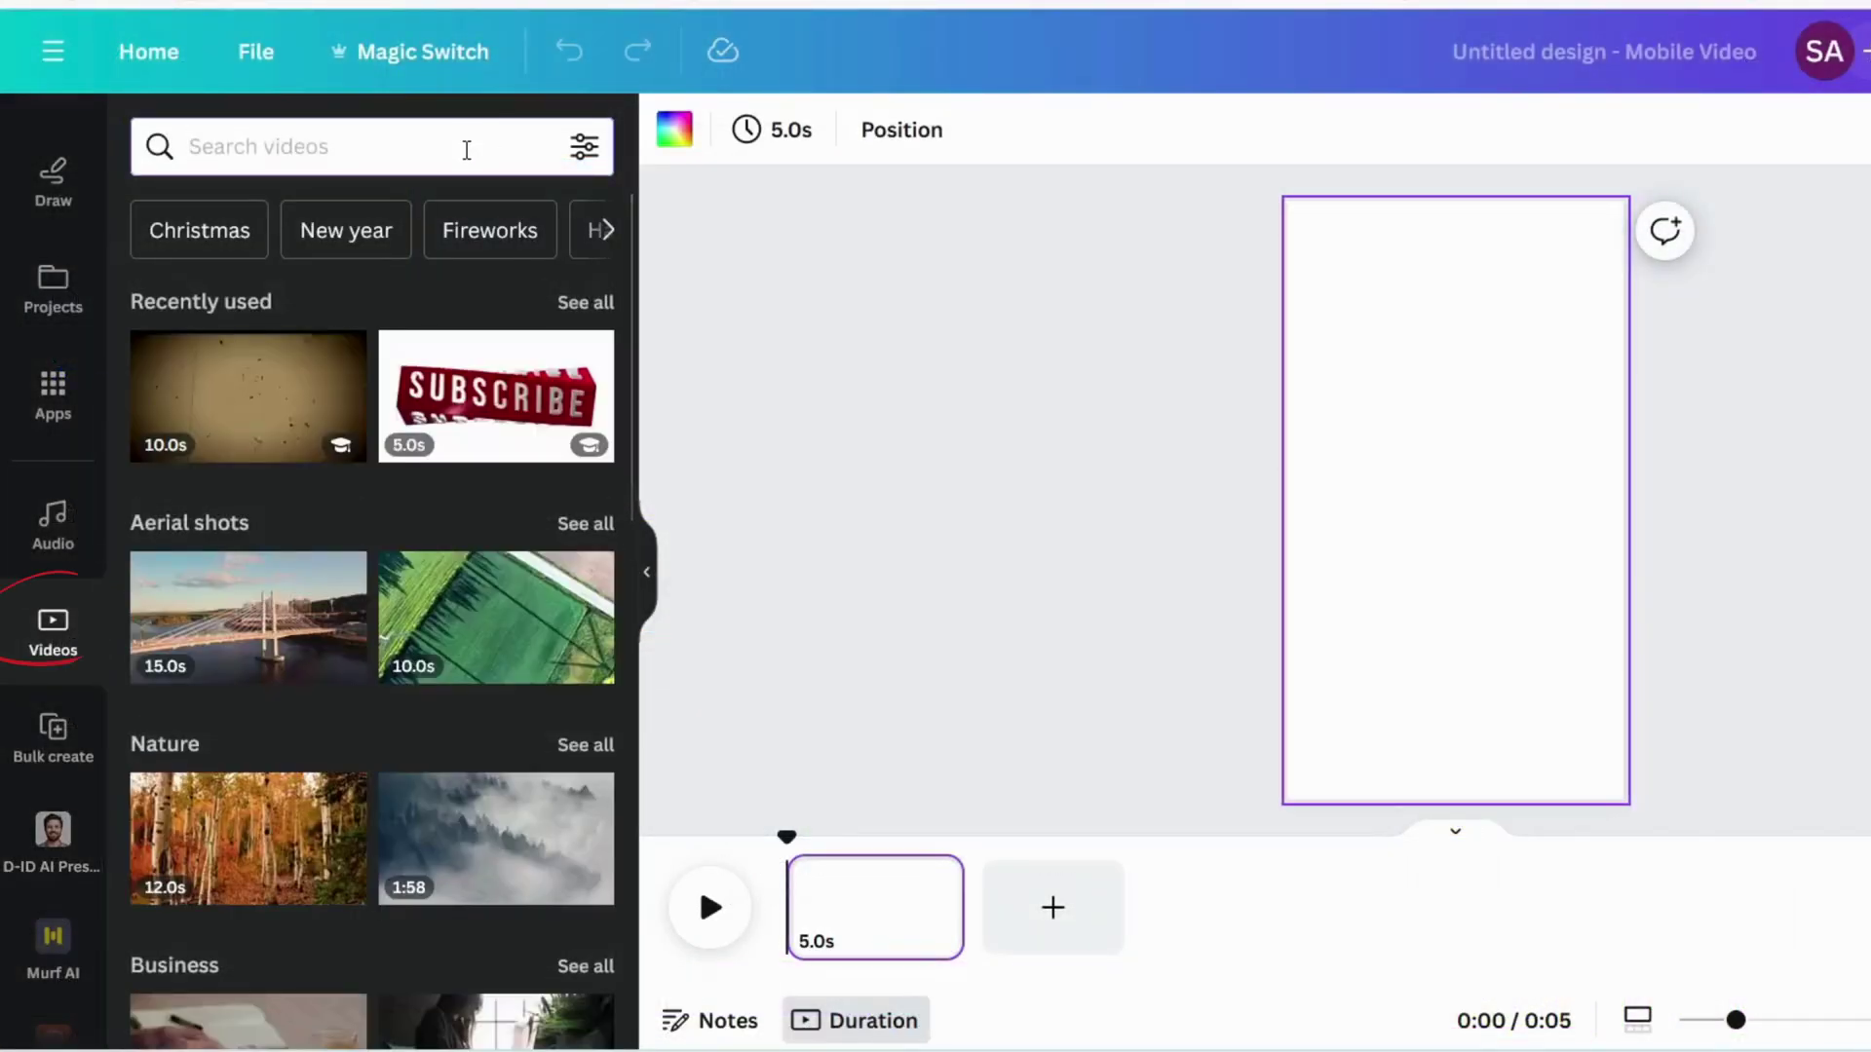
Step: Search videos for 'motion lines background' and set the blue 10s clip as the page background
{"action": "type", "text": "motion lines"}
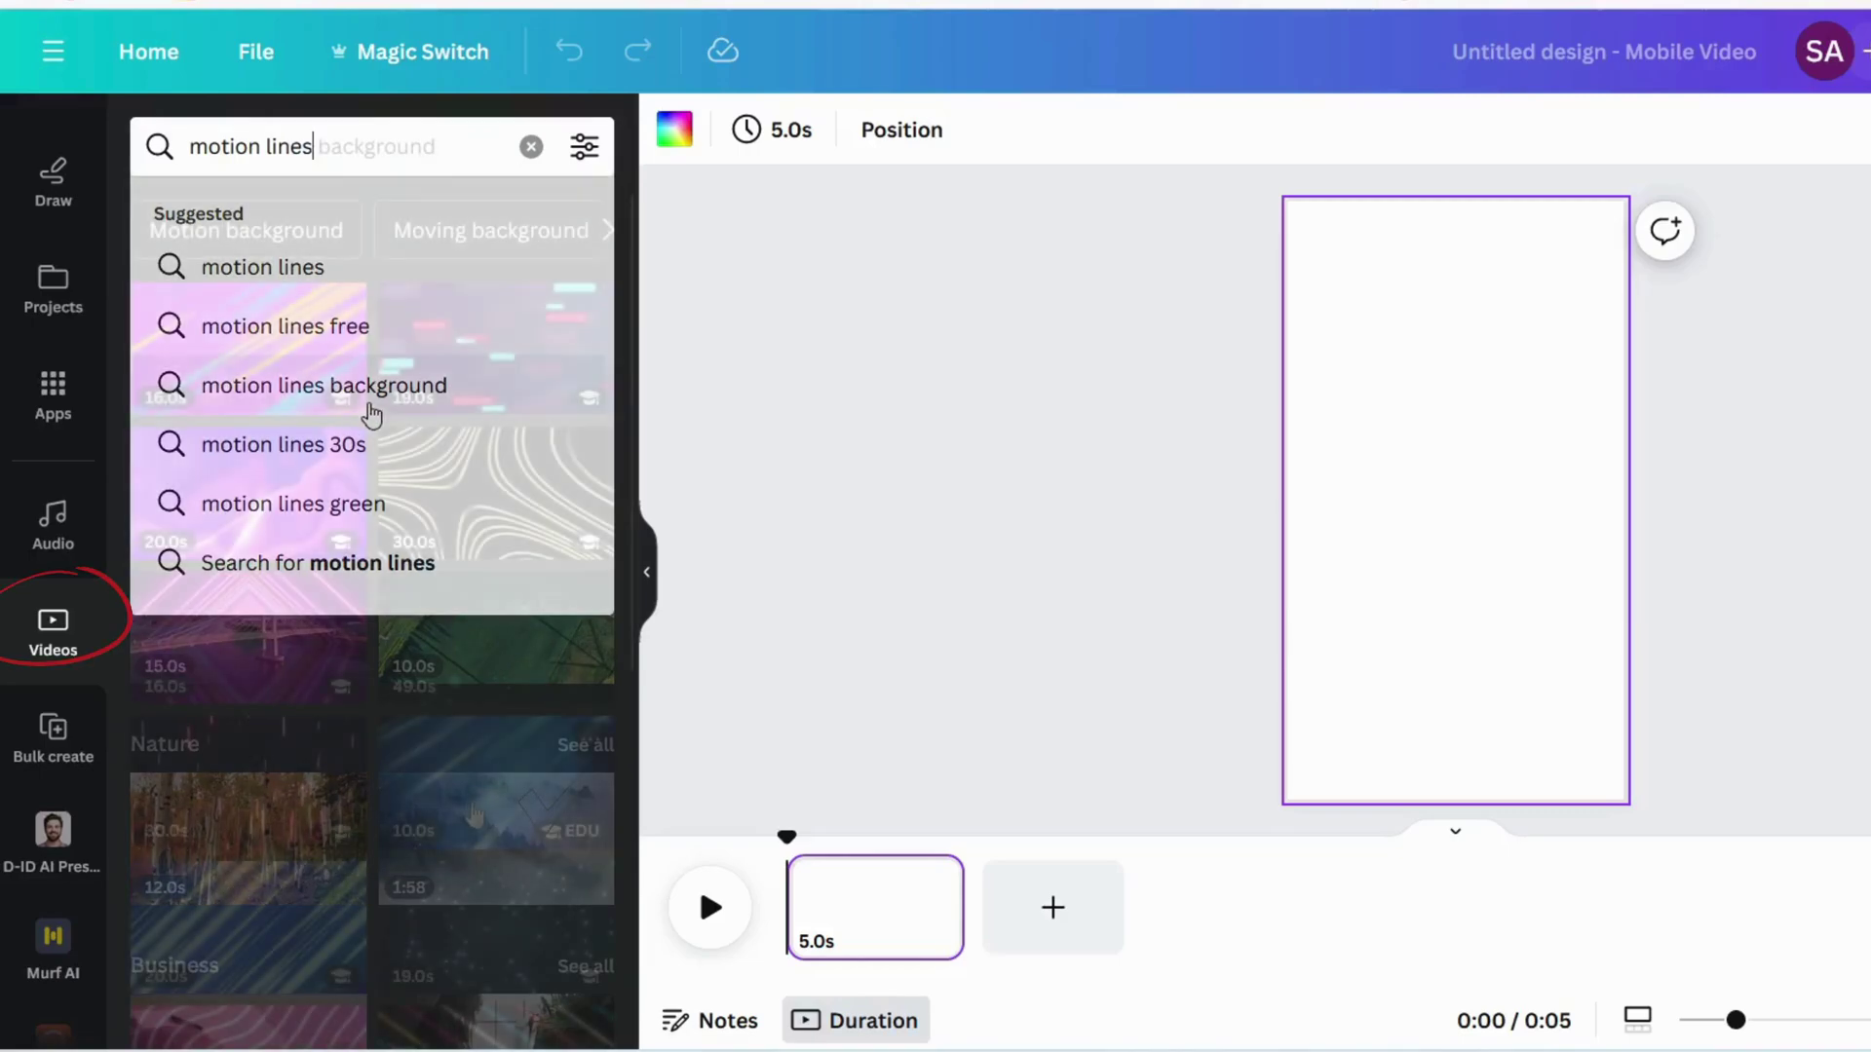
{"action": "left_click", "coordinate": [367, 390]}
{"action": "left_click_drag", "start_coordinate": [496, 782], "coordinate": [1540, 439]}
{"action": "left_click", "coordinate": [1531, 290]}
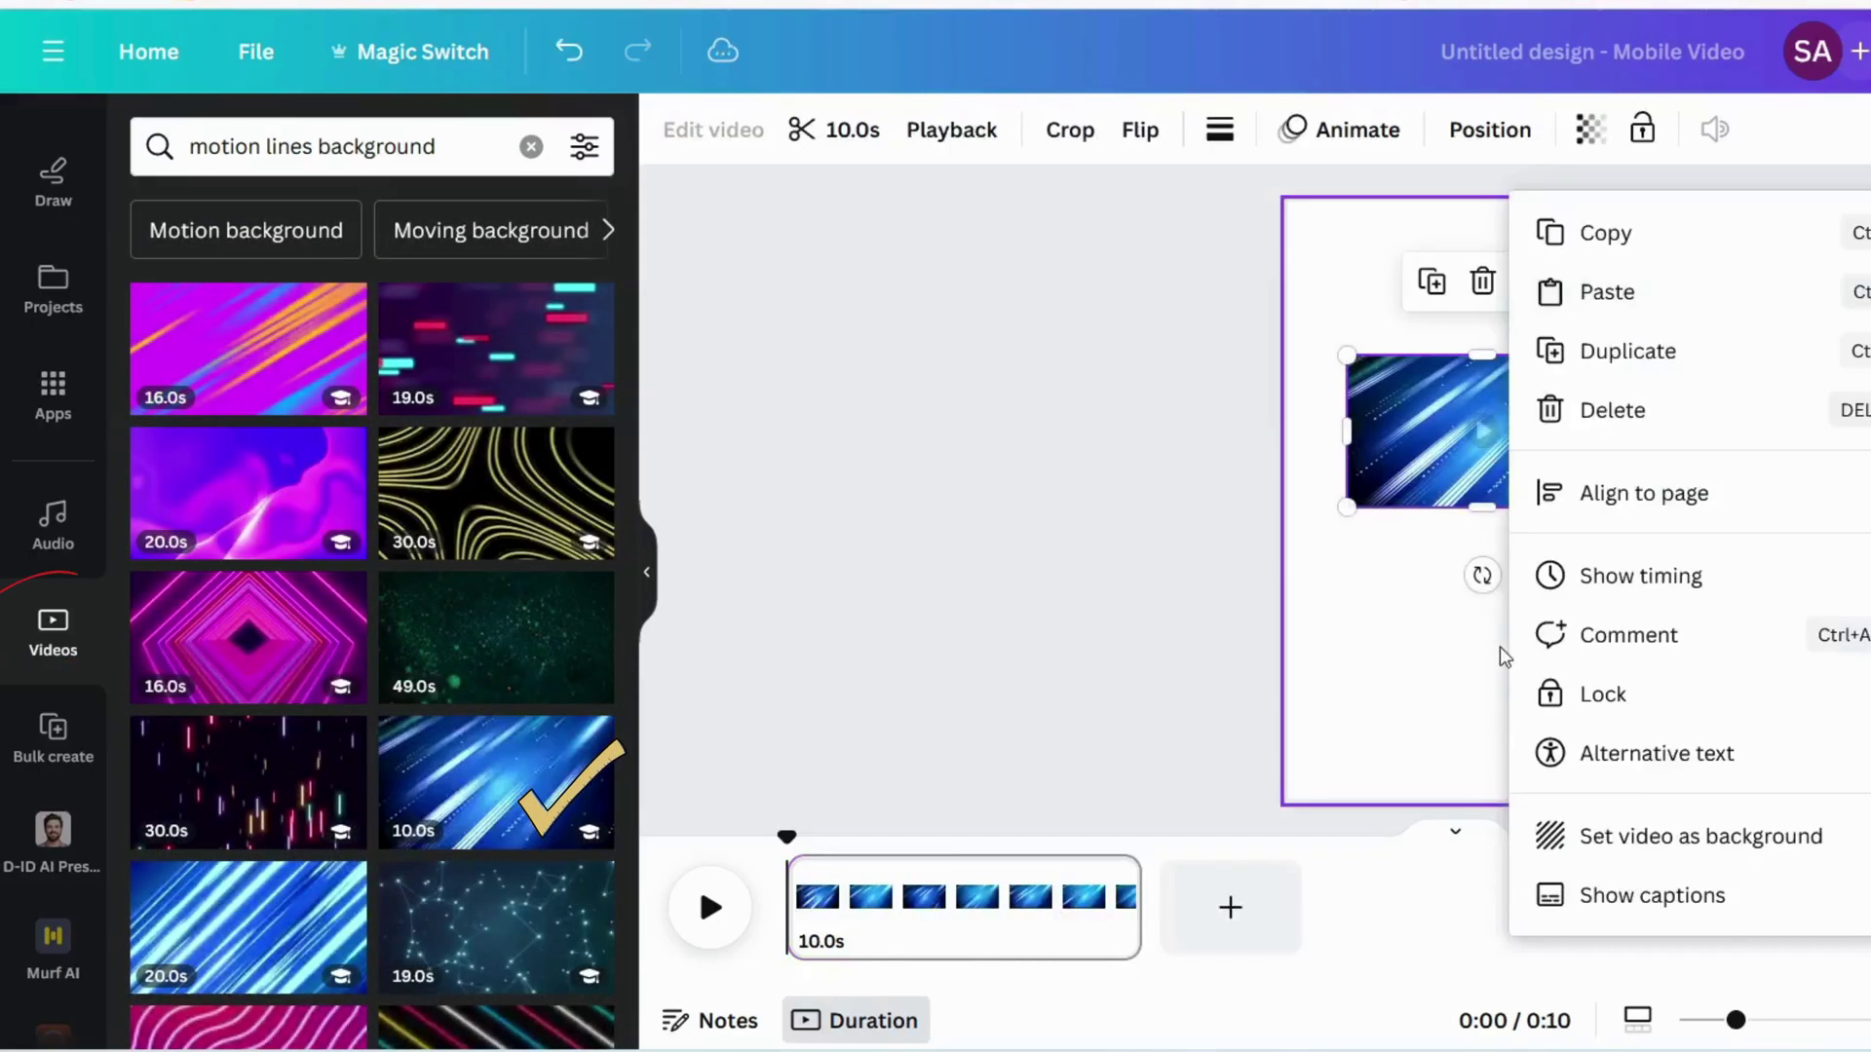
{"action": "left_click", "coordinate": [1516, 840]}
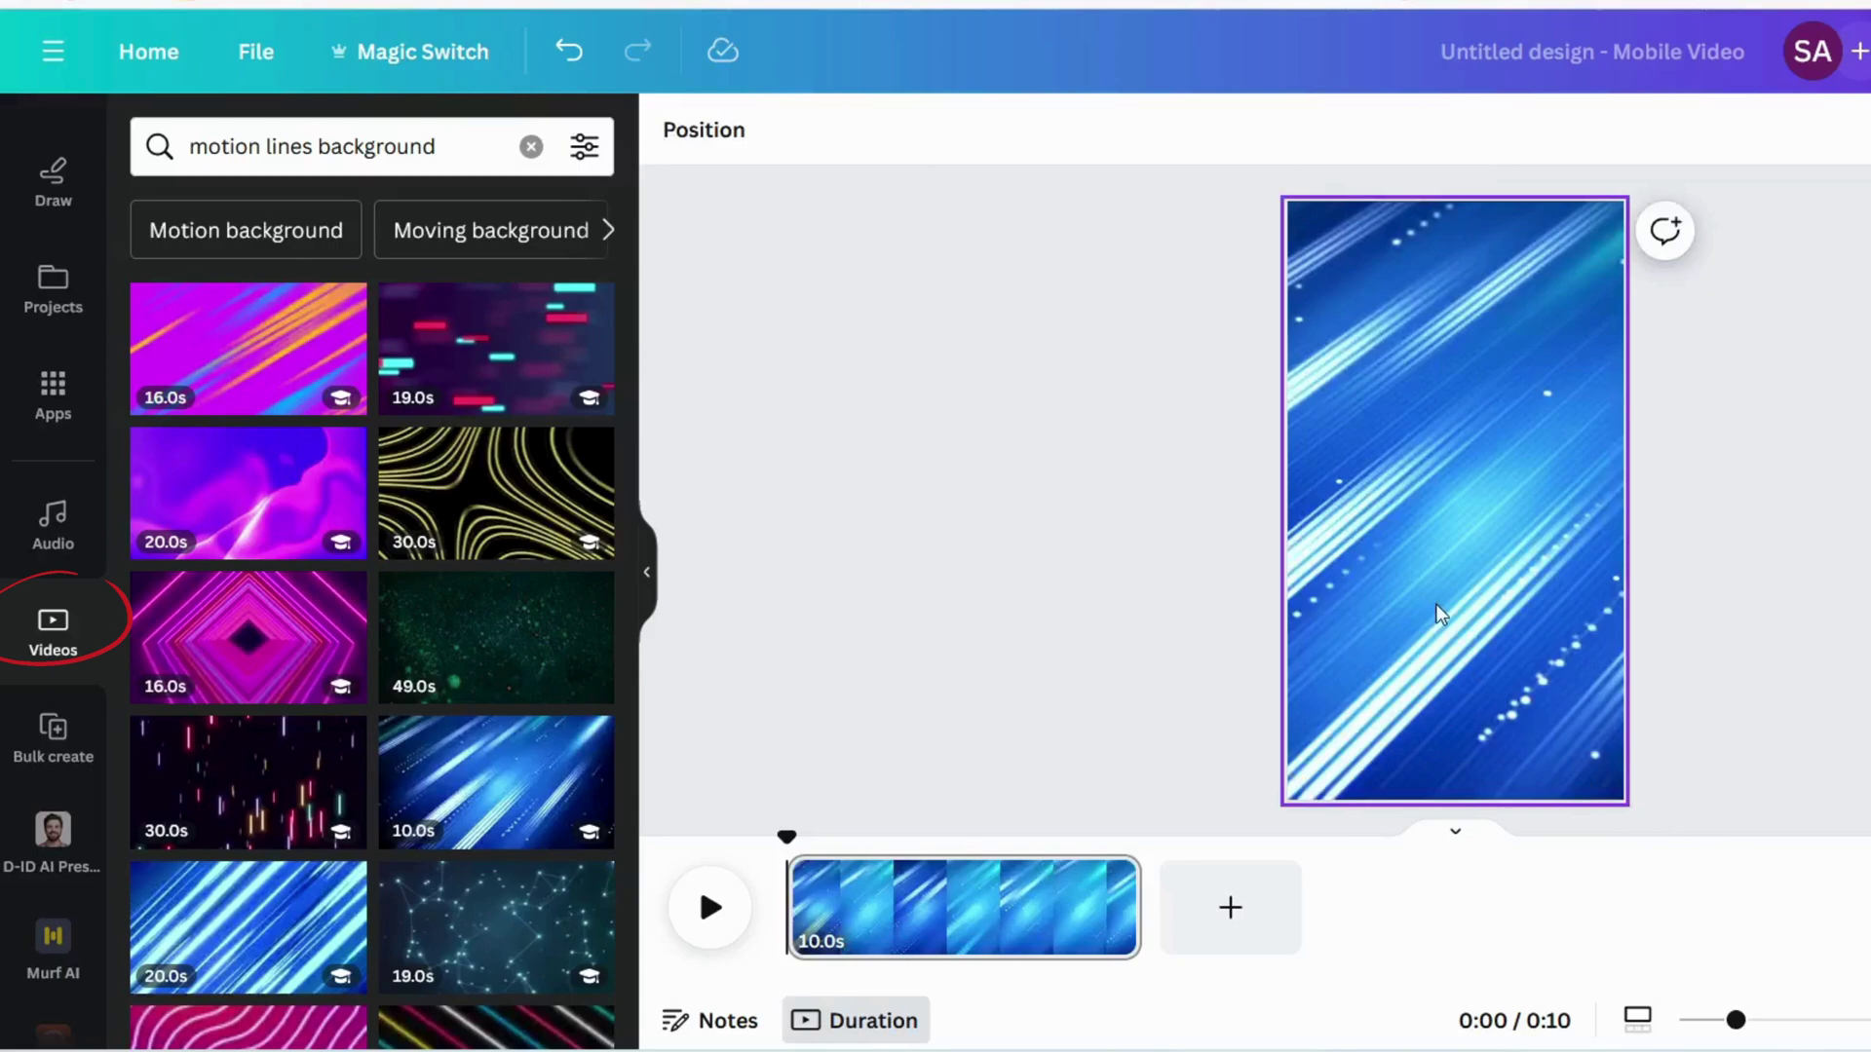
Step: Preview the video design, stopping at 0:03 and returning to the start
{"action": "left_click", "coordinate": [709, 906]}
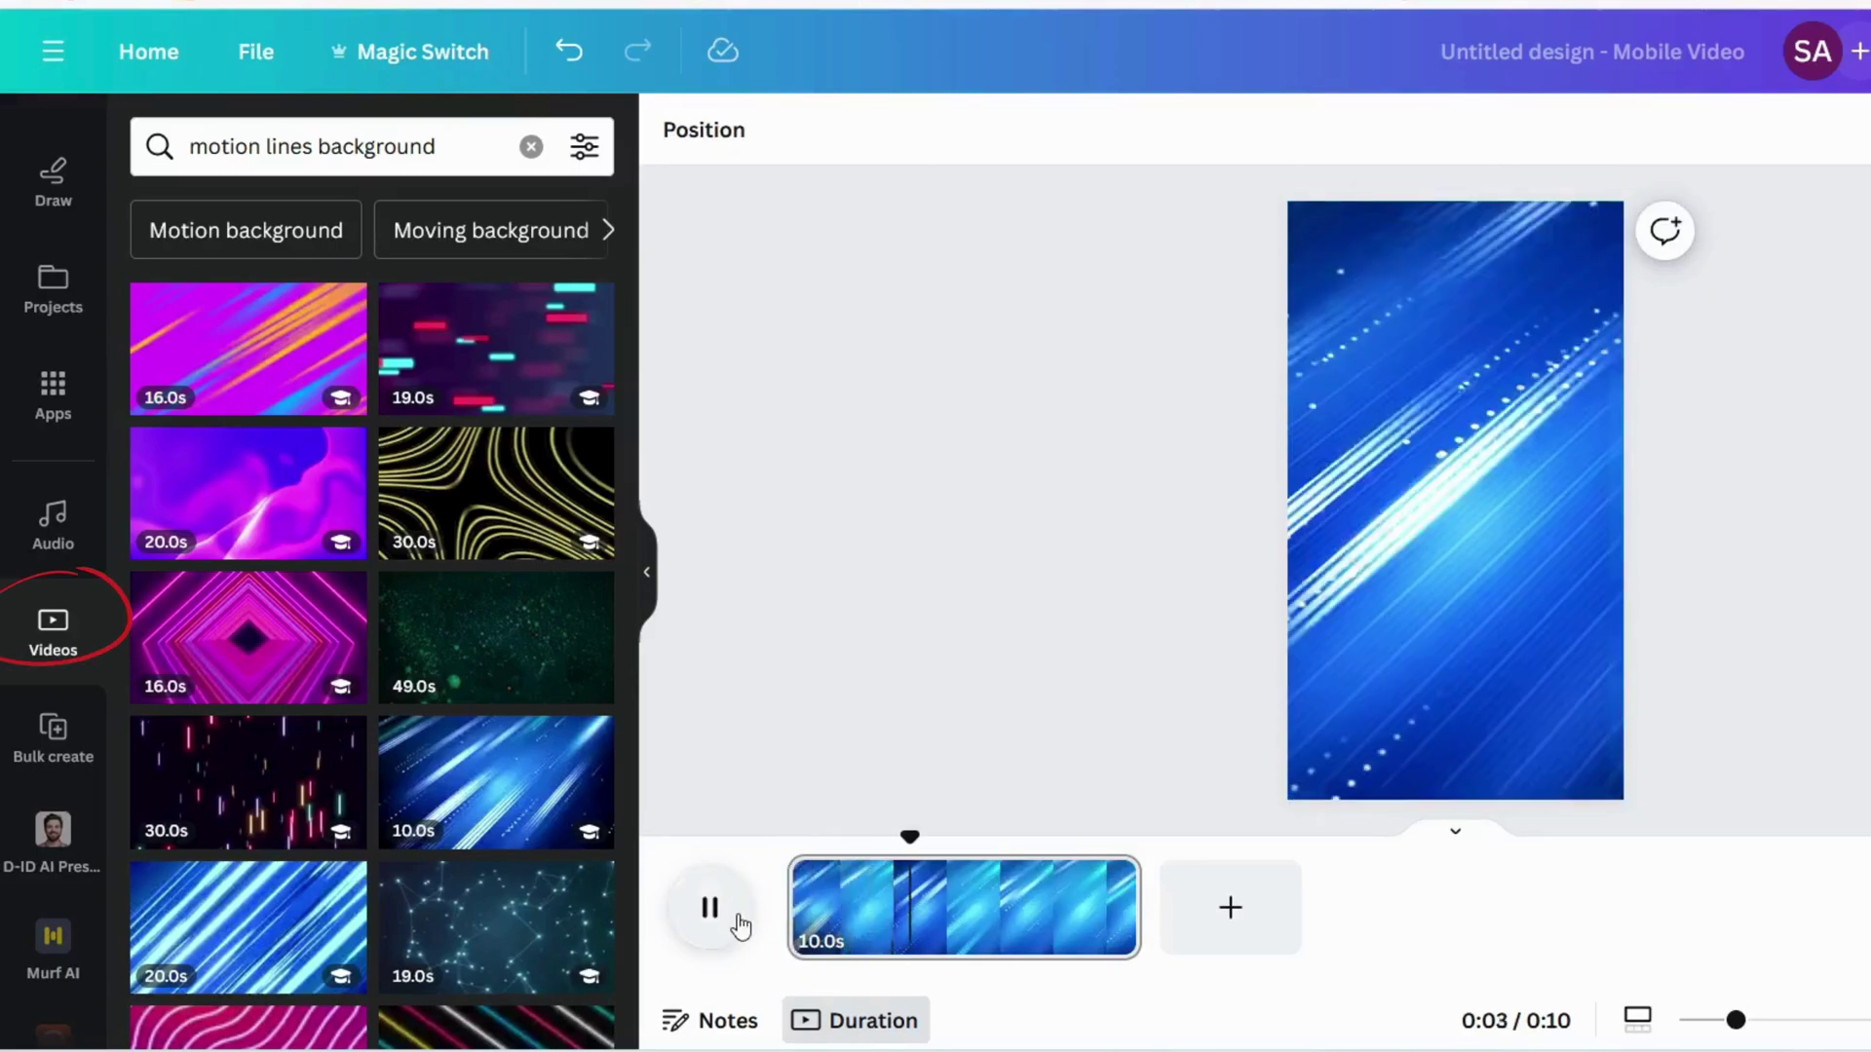
{"action": "left_click", "coordinate": [726, 908]}
{"action": "left_click", "coordinate": [950, 866]}
Step: Stretch a white square over the page, then move the heading to the top in Sunborn font
{"action": "key", "text": "r"}
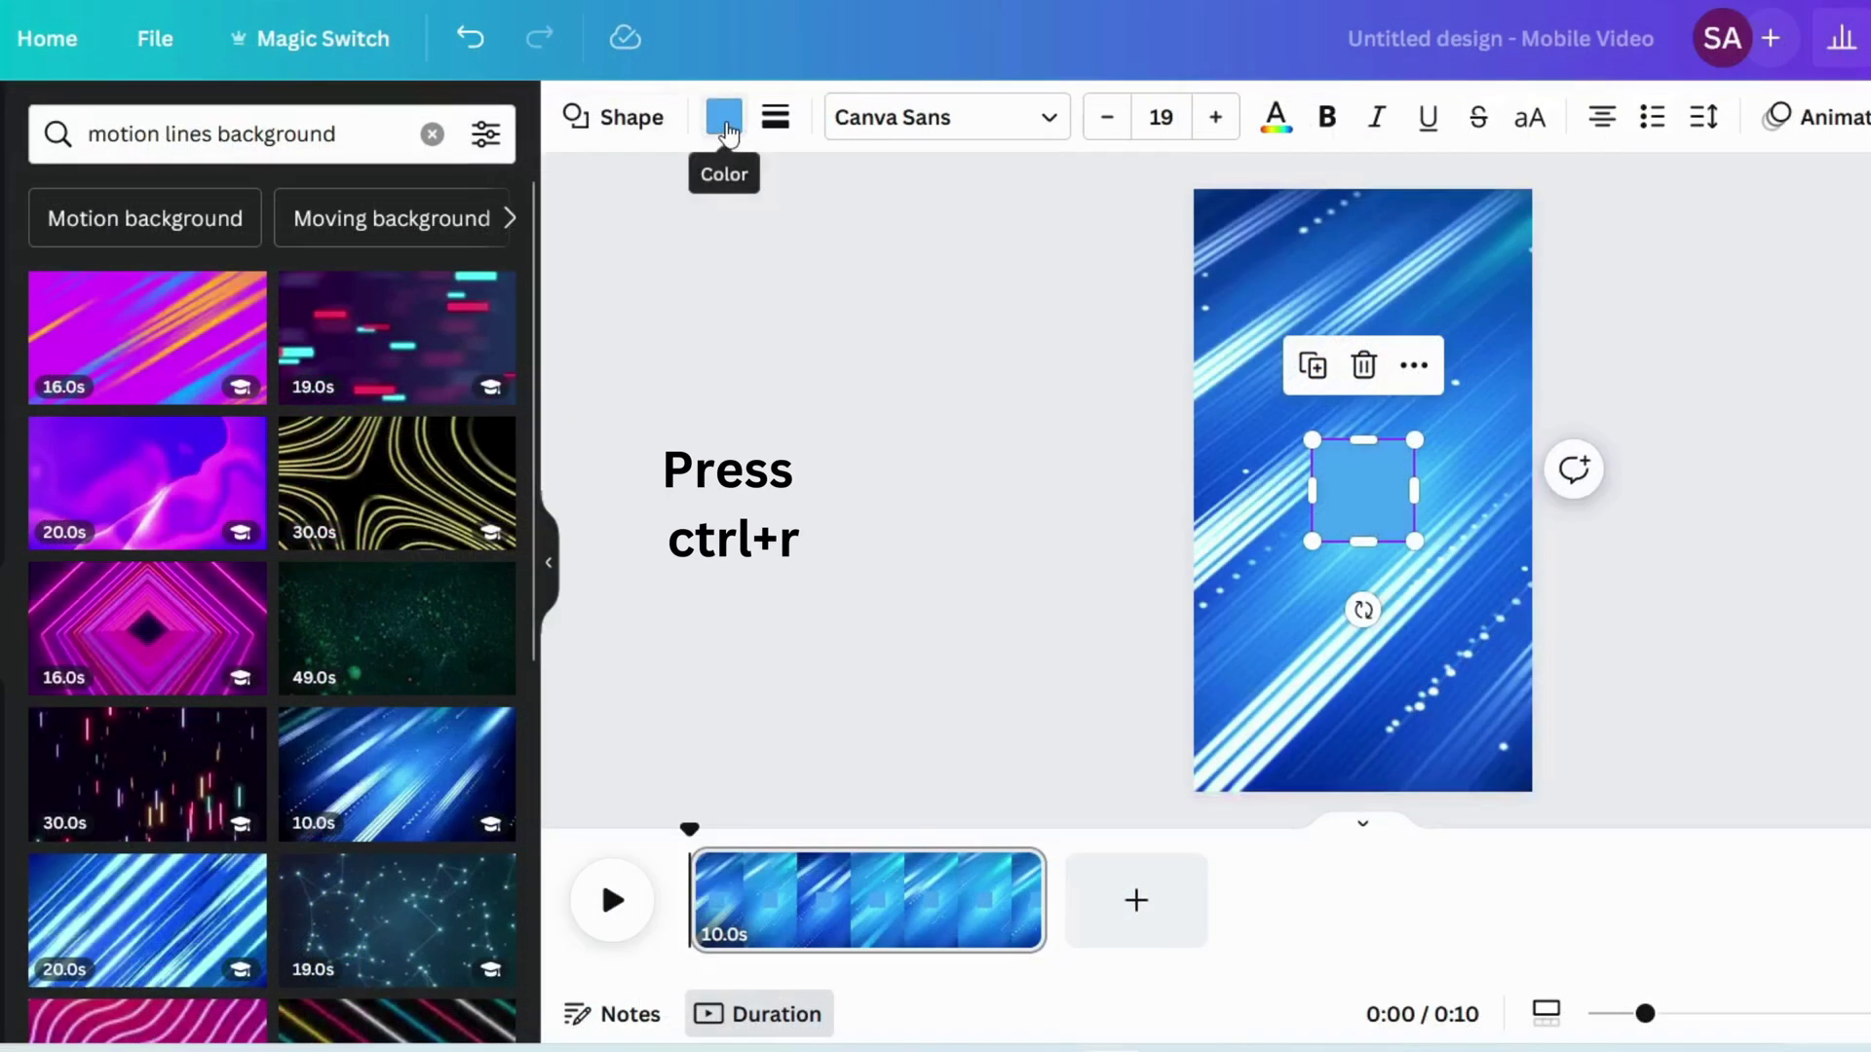
{"action": "left_click", "coordinate": [726, 118]}
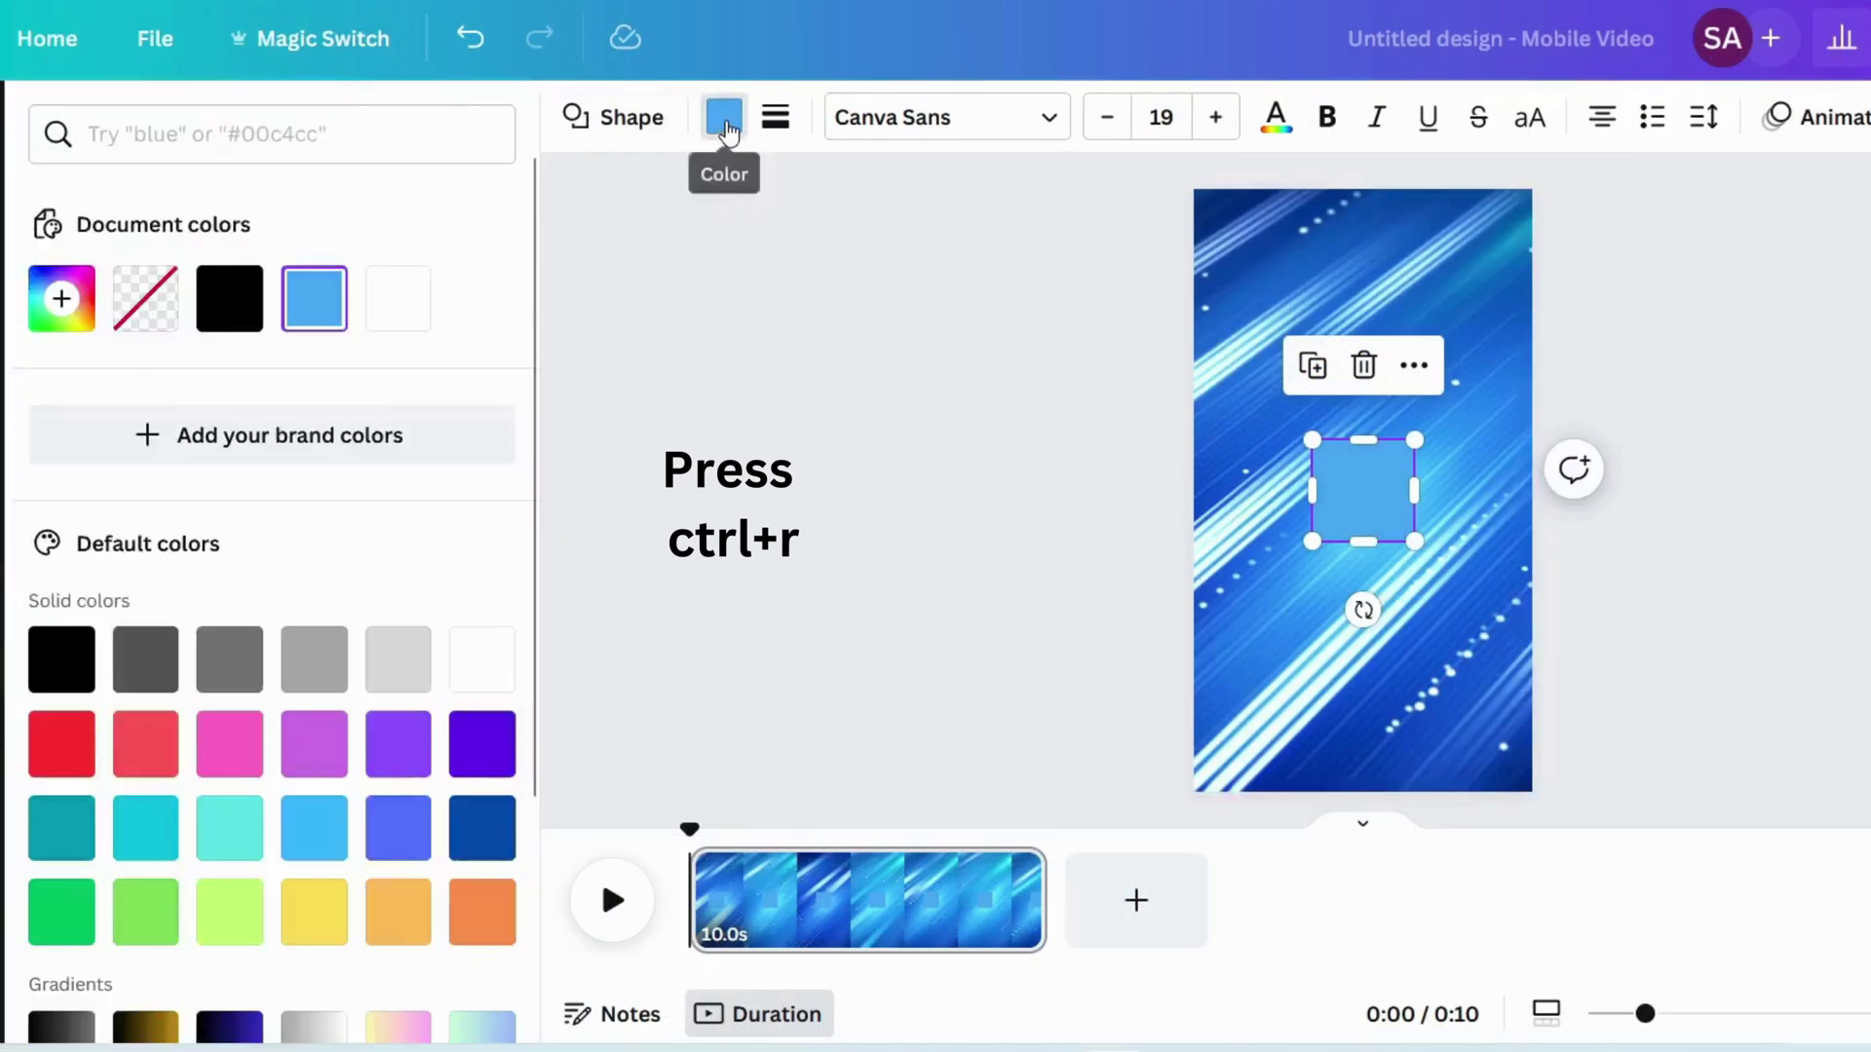
{"action": "left_click", "coordinate": [481, 659]}
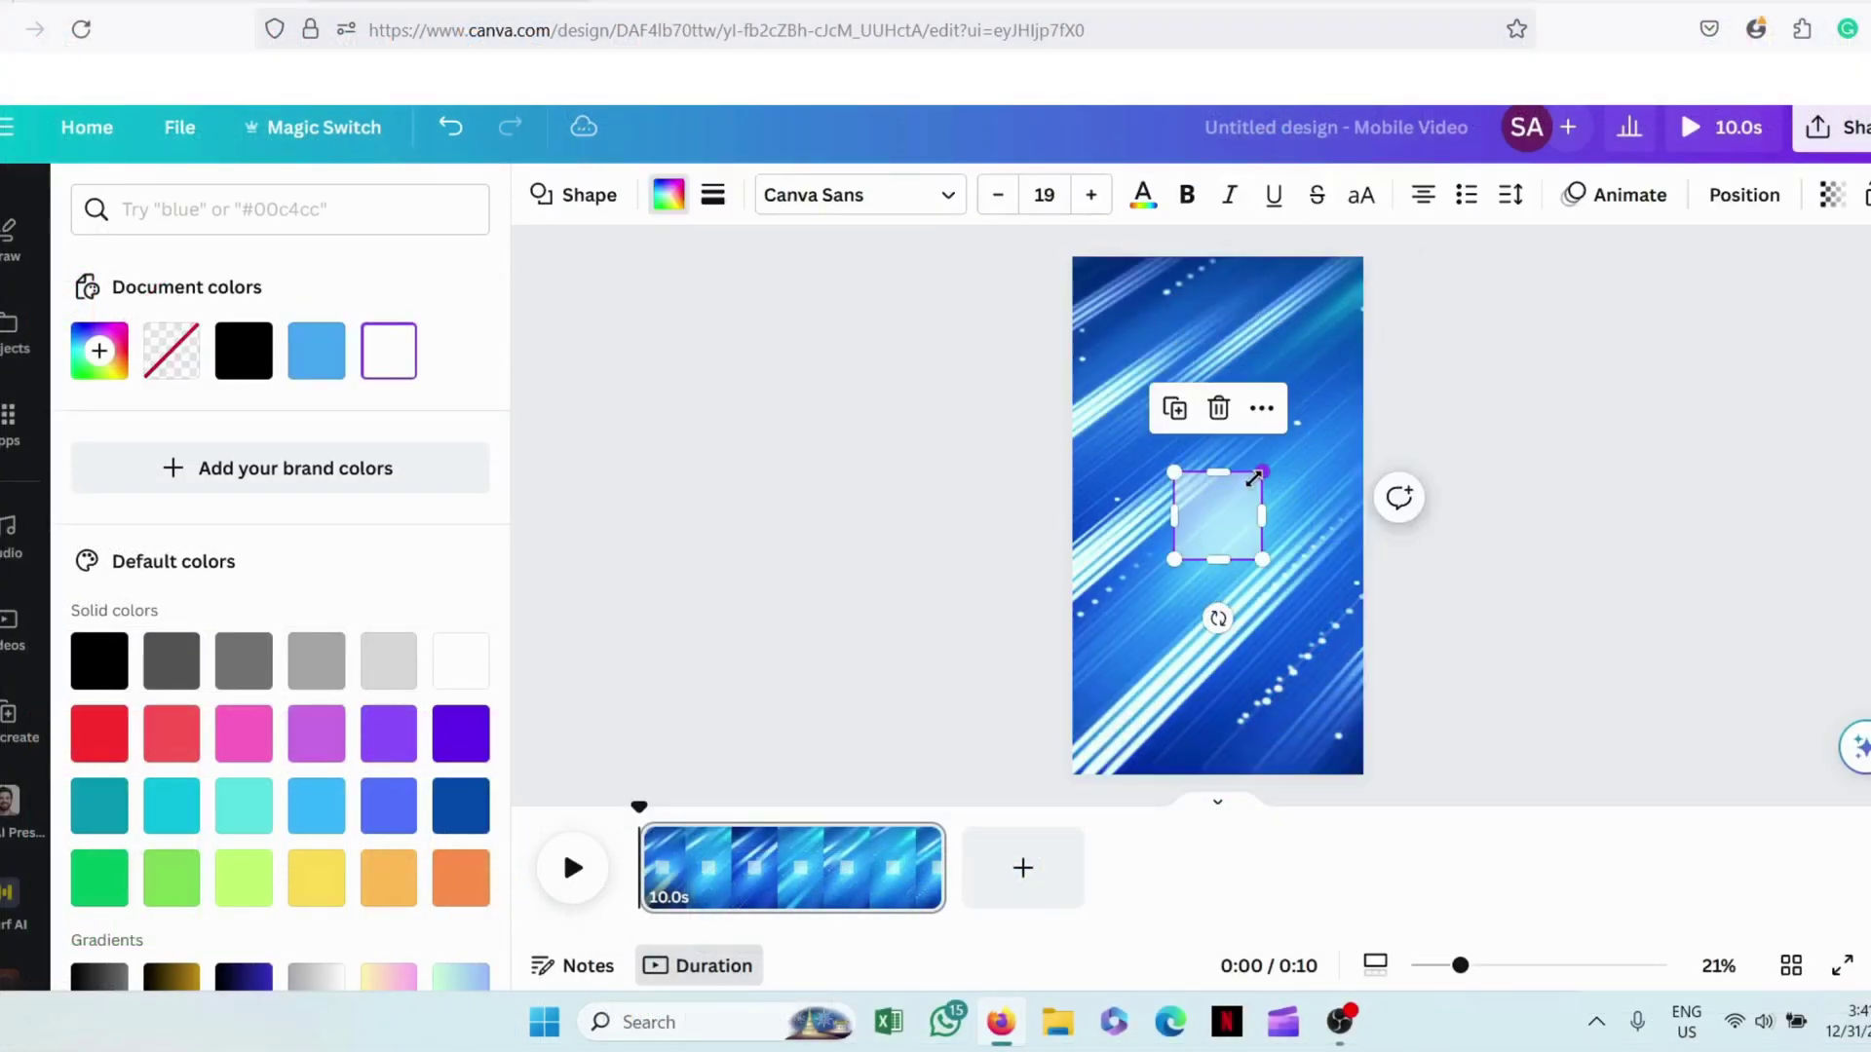
{"action": "left_click_drag", "start_coordinate": [1260, 473], "coordinate": [1374, 283]}
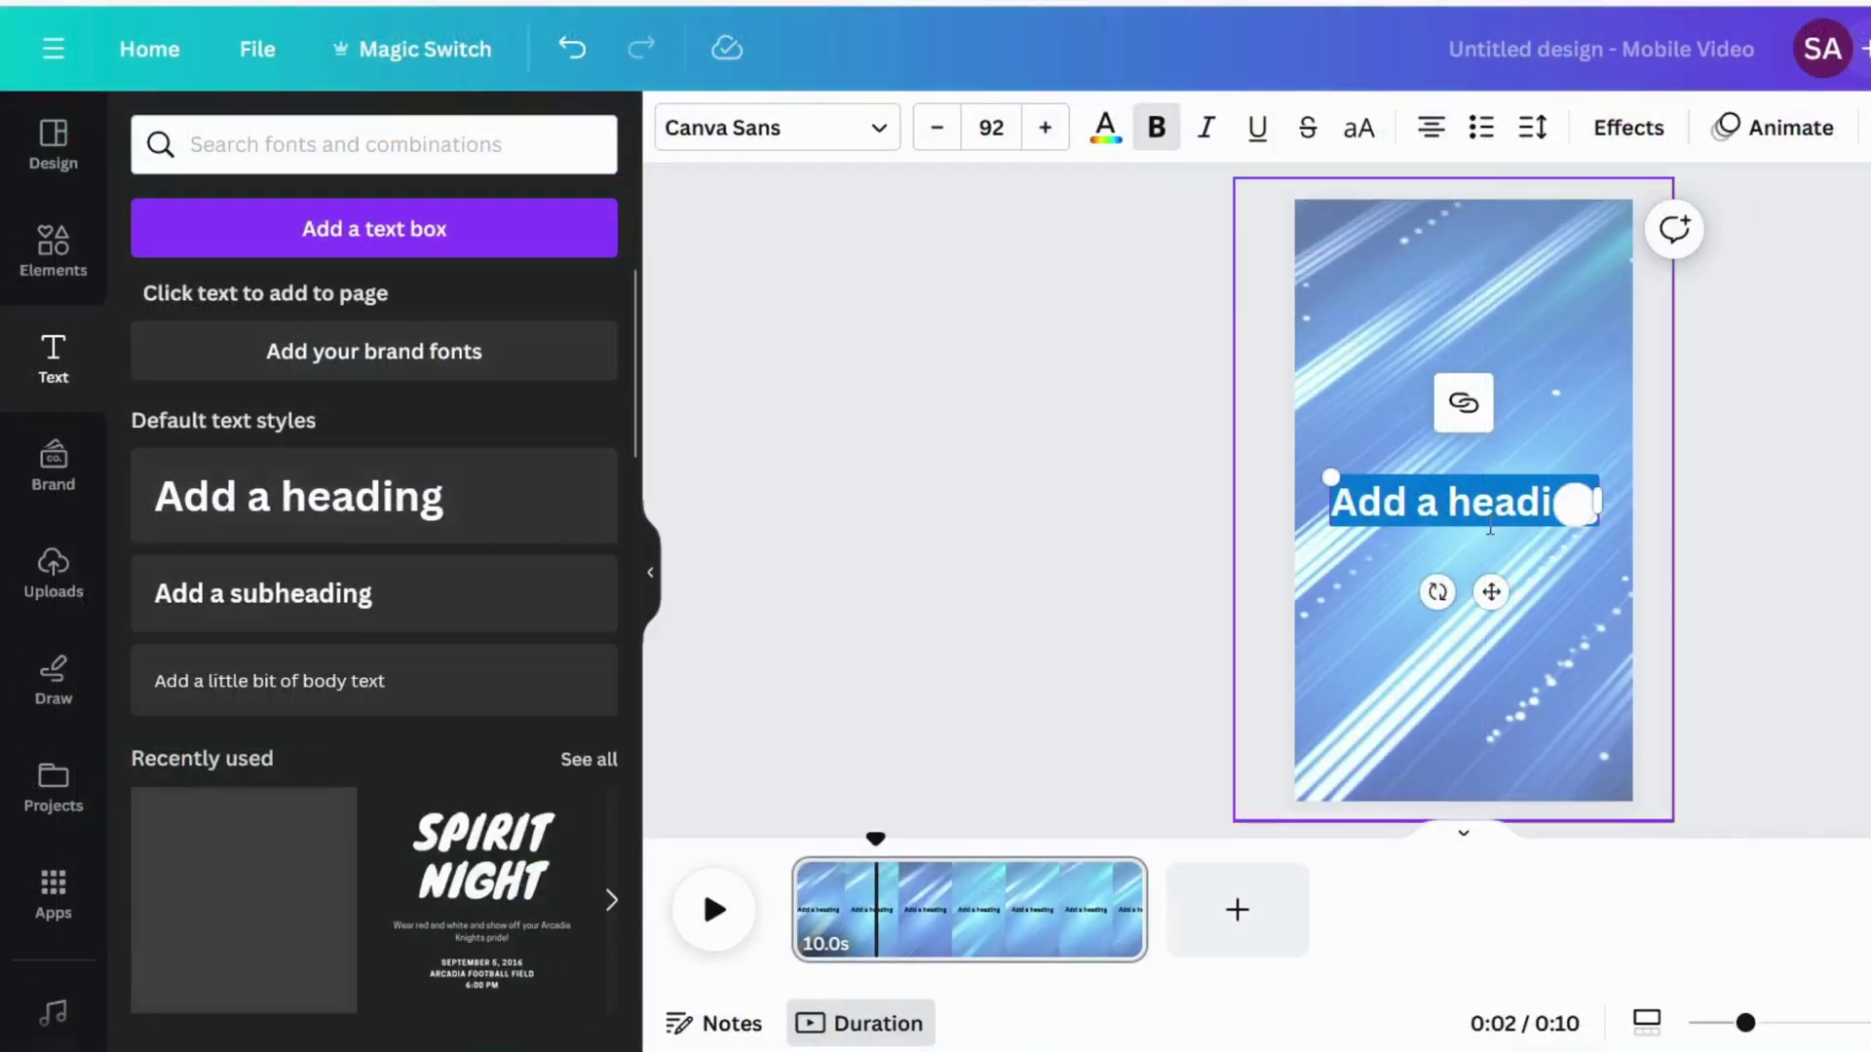
{"action": "left_click_drag", "start_coordinate": [1491, 592], "coordinate": [1497, 366]}
{"action": "left_click", "coordinate": [777, 128]}
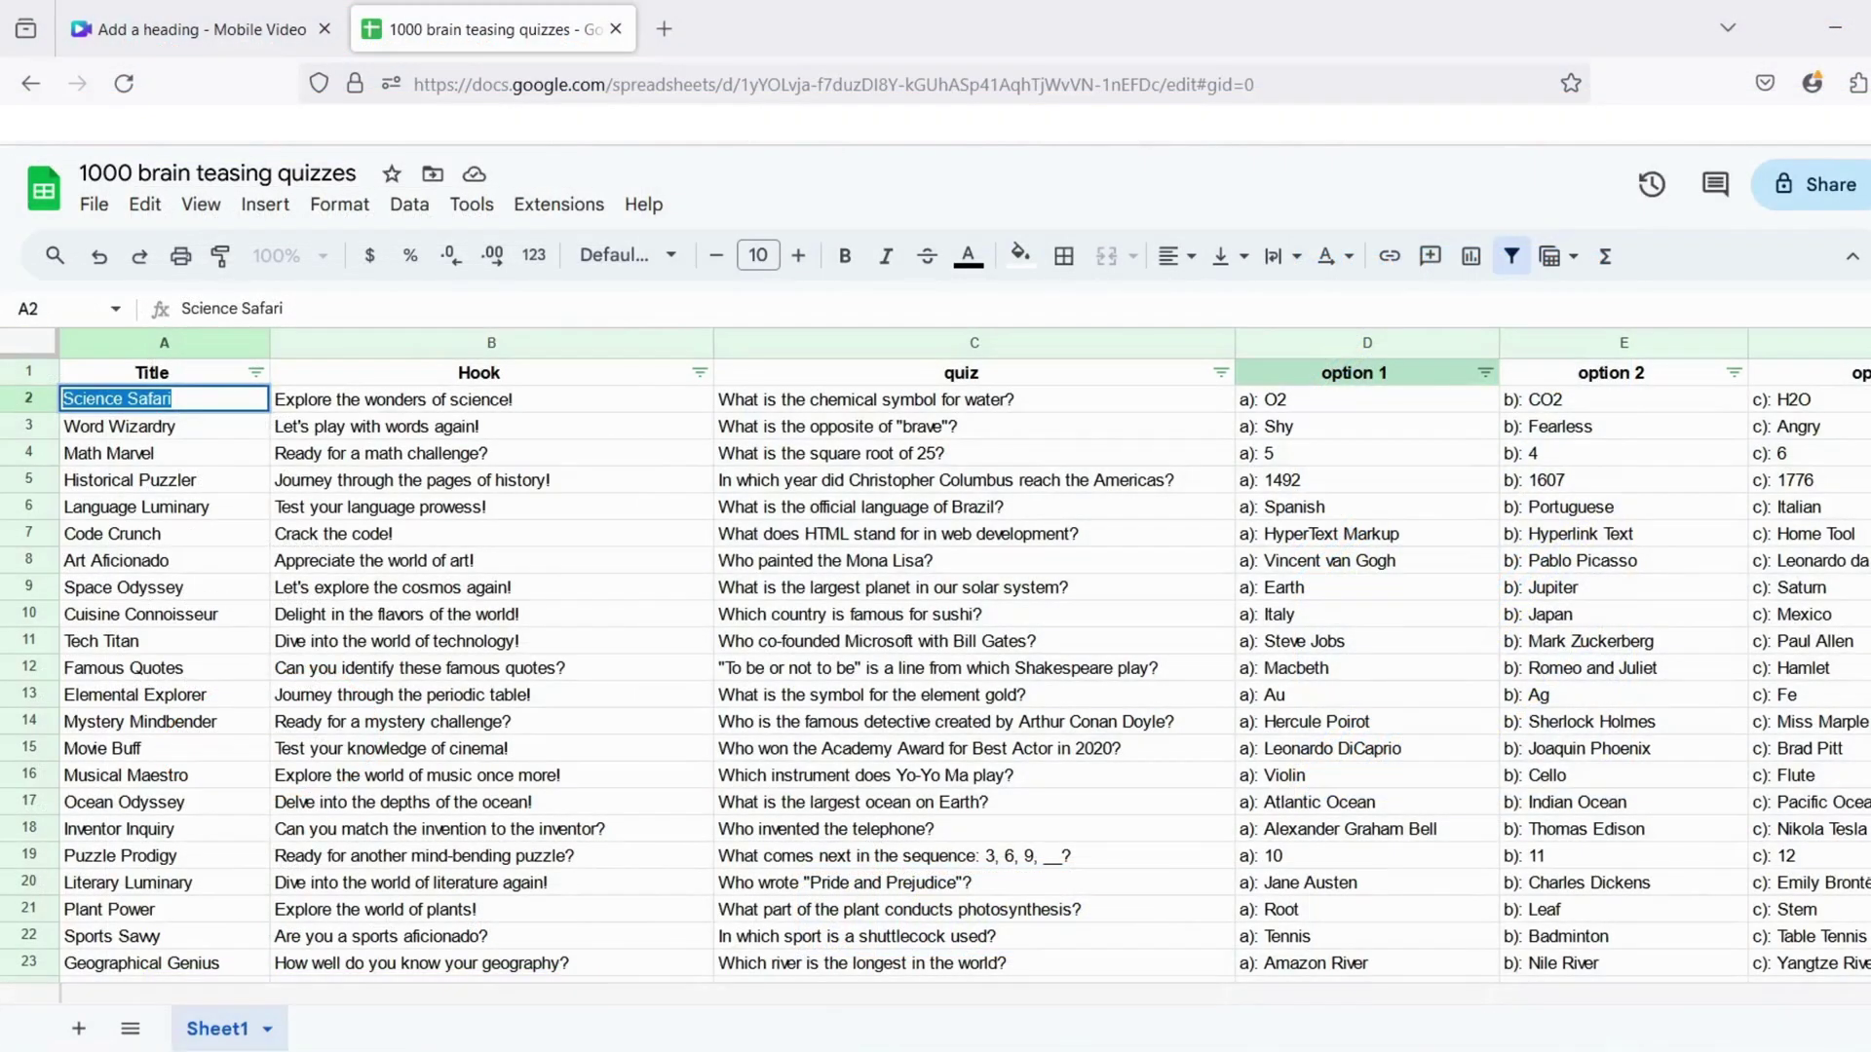
Step: Change the heading to 'SCIENCE SAFARI' with a yellow background highlight effect
{"action": "left_click", "coordinate": [190, 30]}
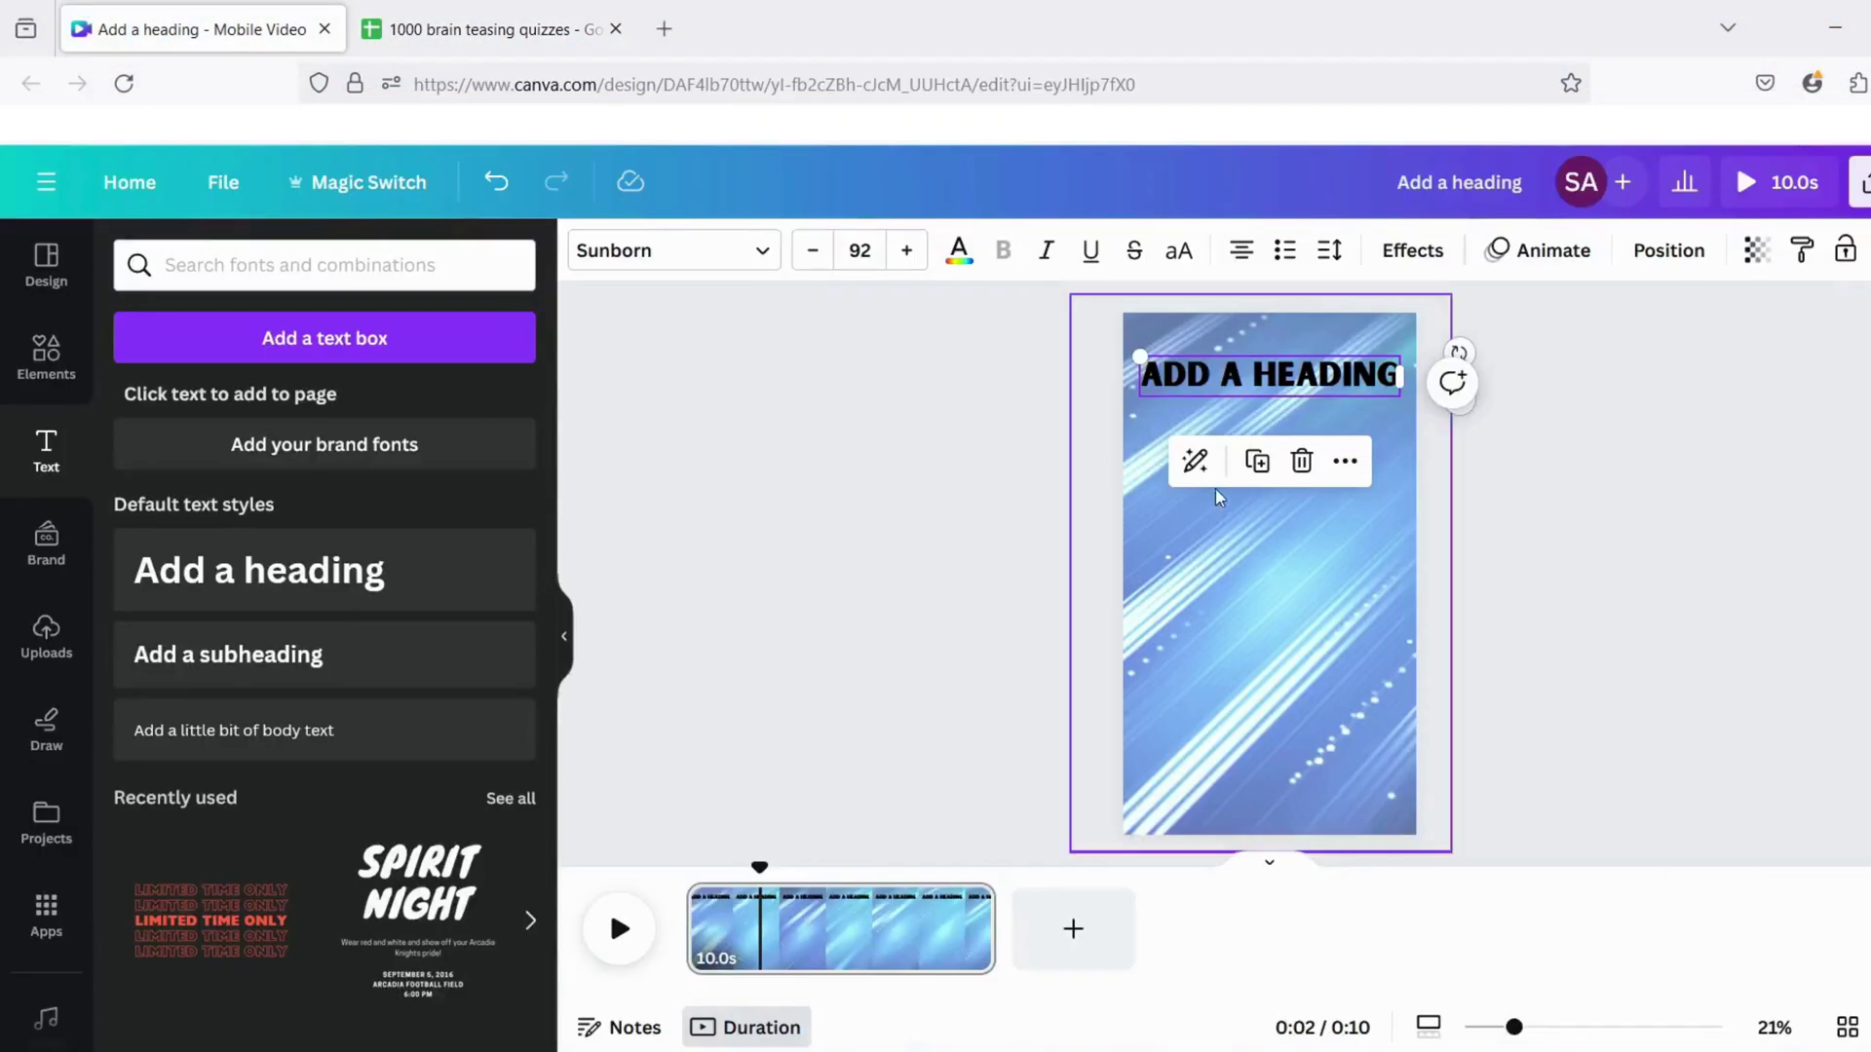
{"action": "double_click", "coordinate": [1198, 375]}
{"action": "key", "text": "ctrl+a"}
{"action": "type", "text": "SCIENCE SAFARI"}
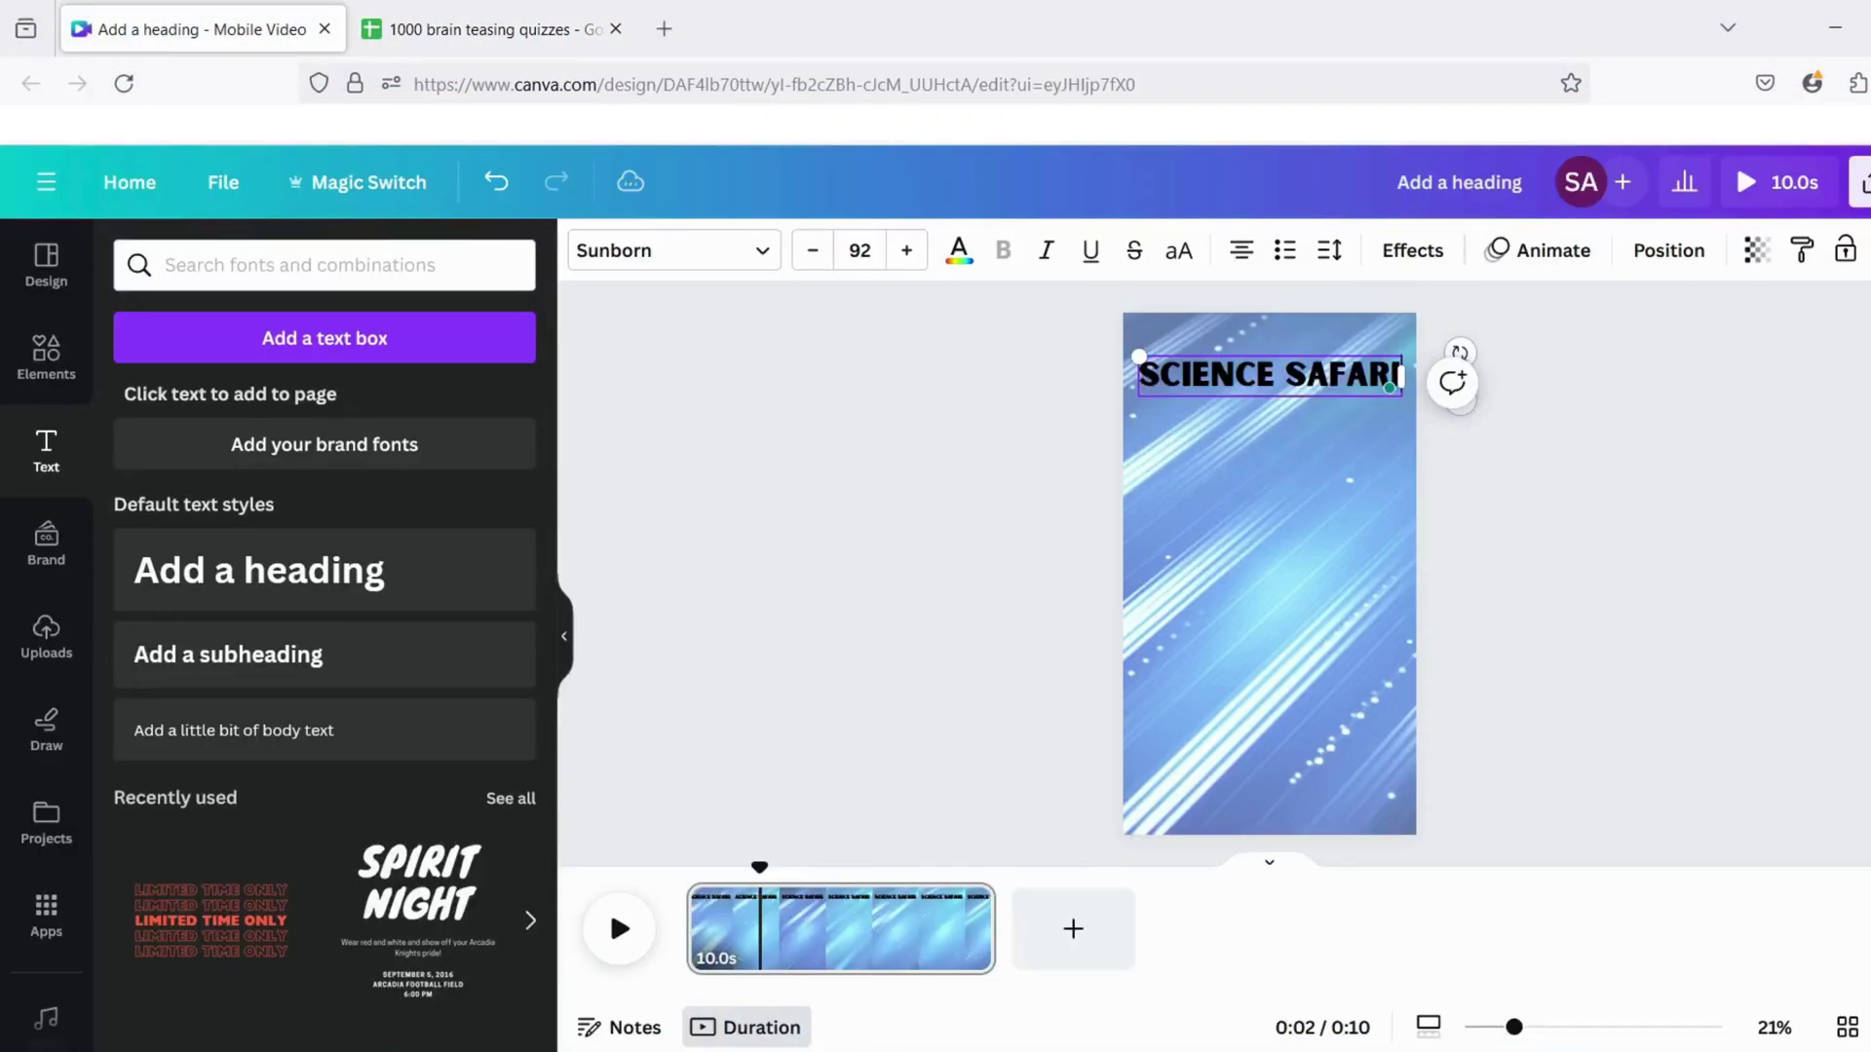
{"action": "left_click", "coordinate": [1406, 256]}
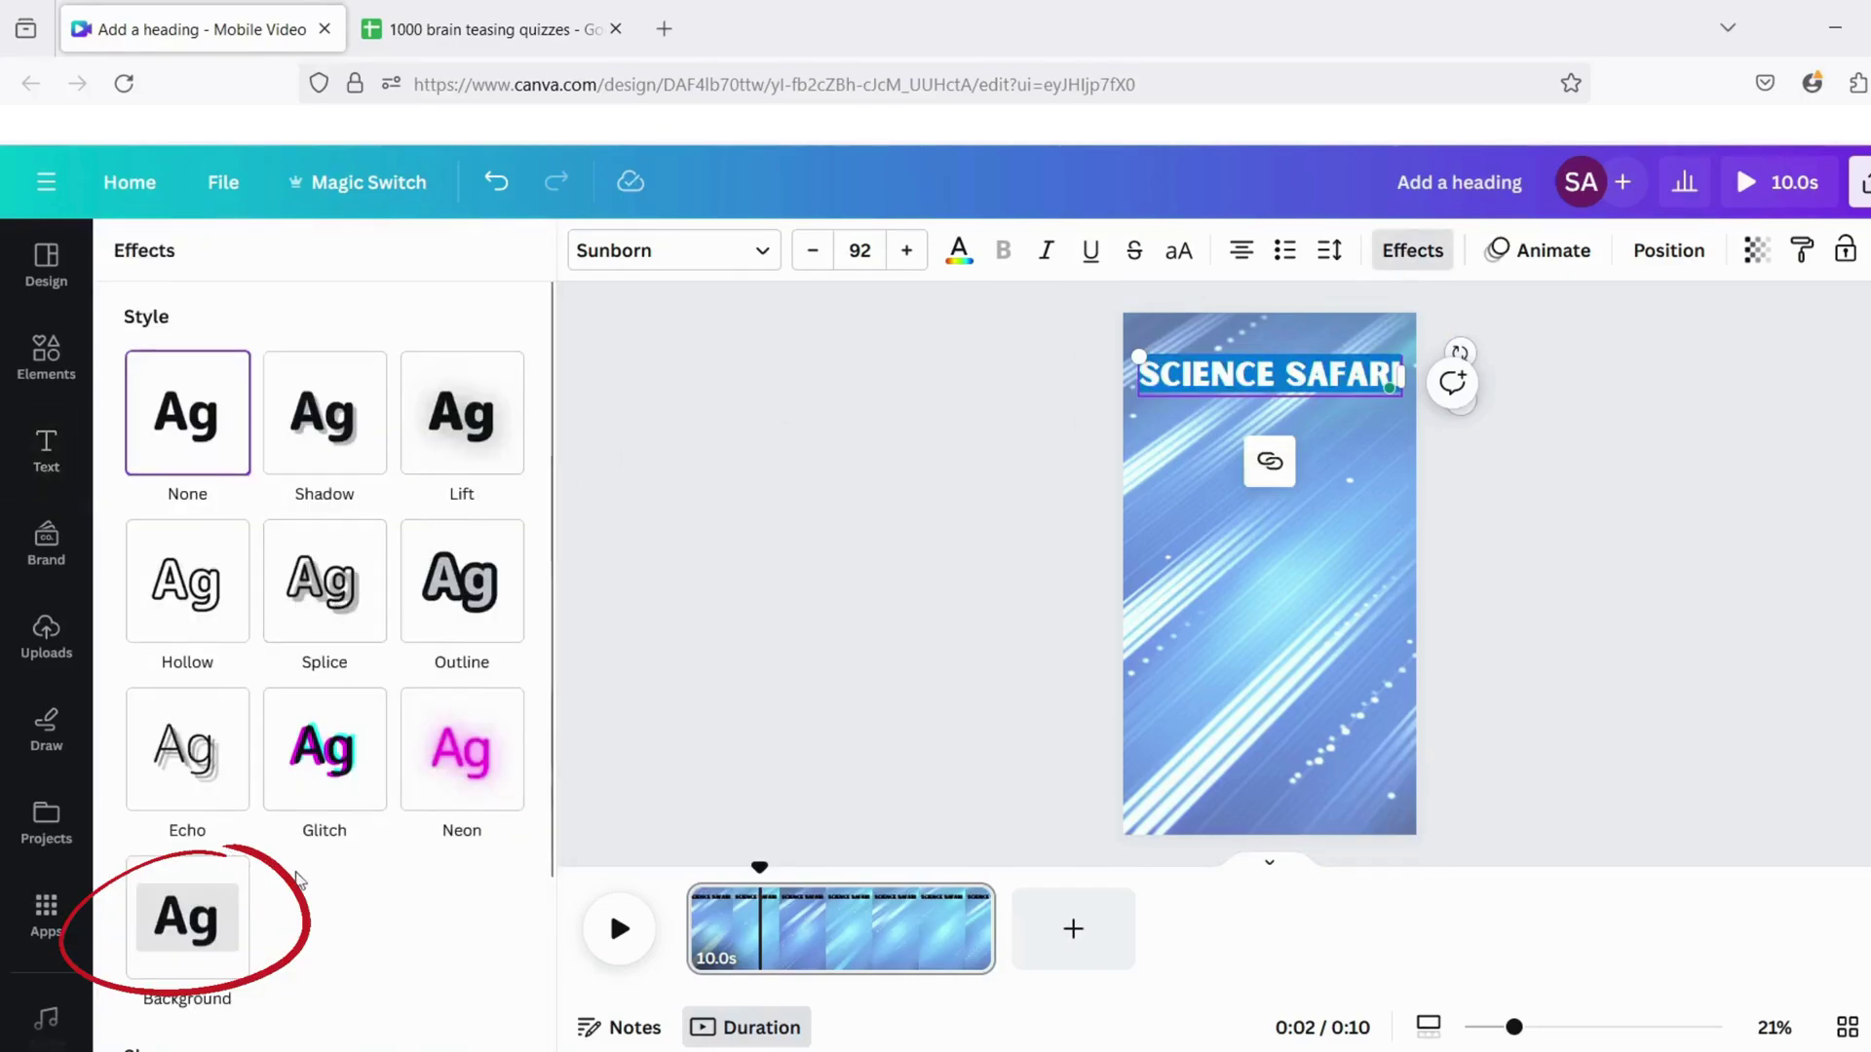
{"action": "left_click", "coordinate": [215, 907]}
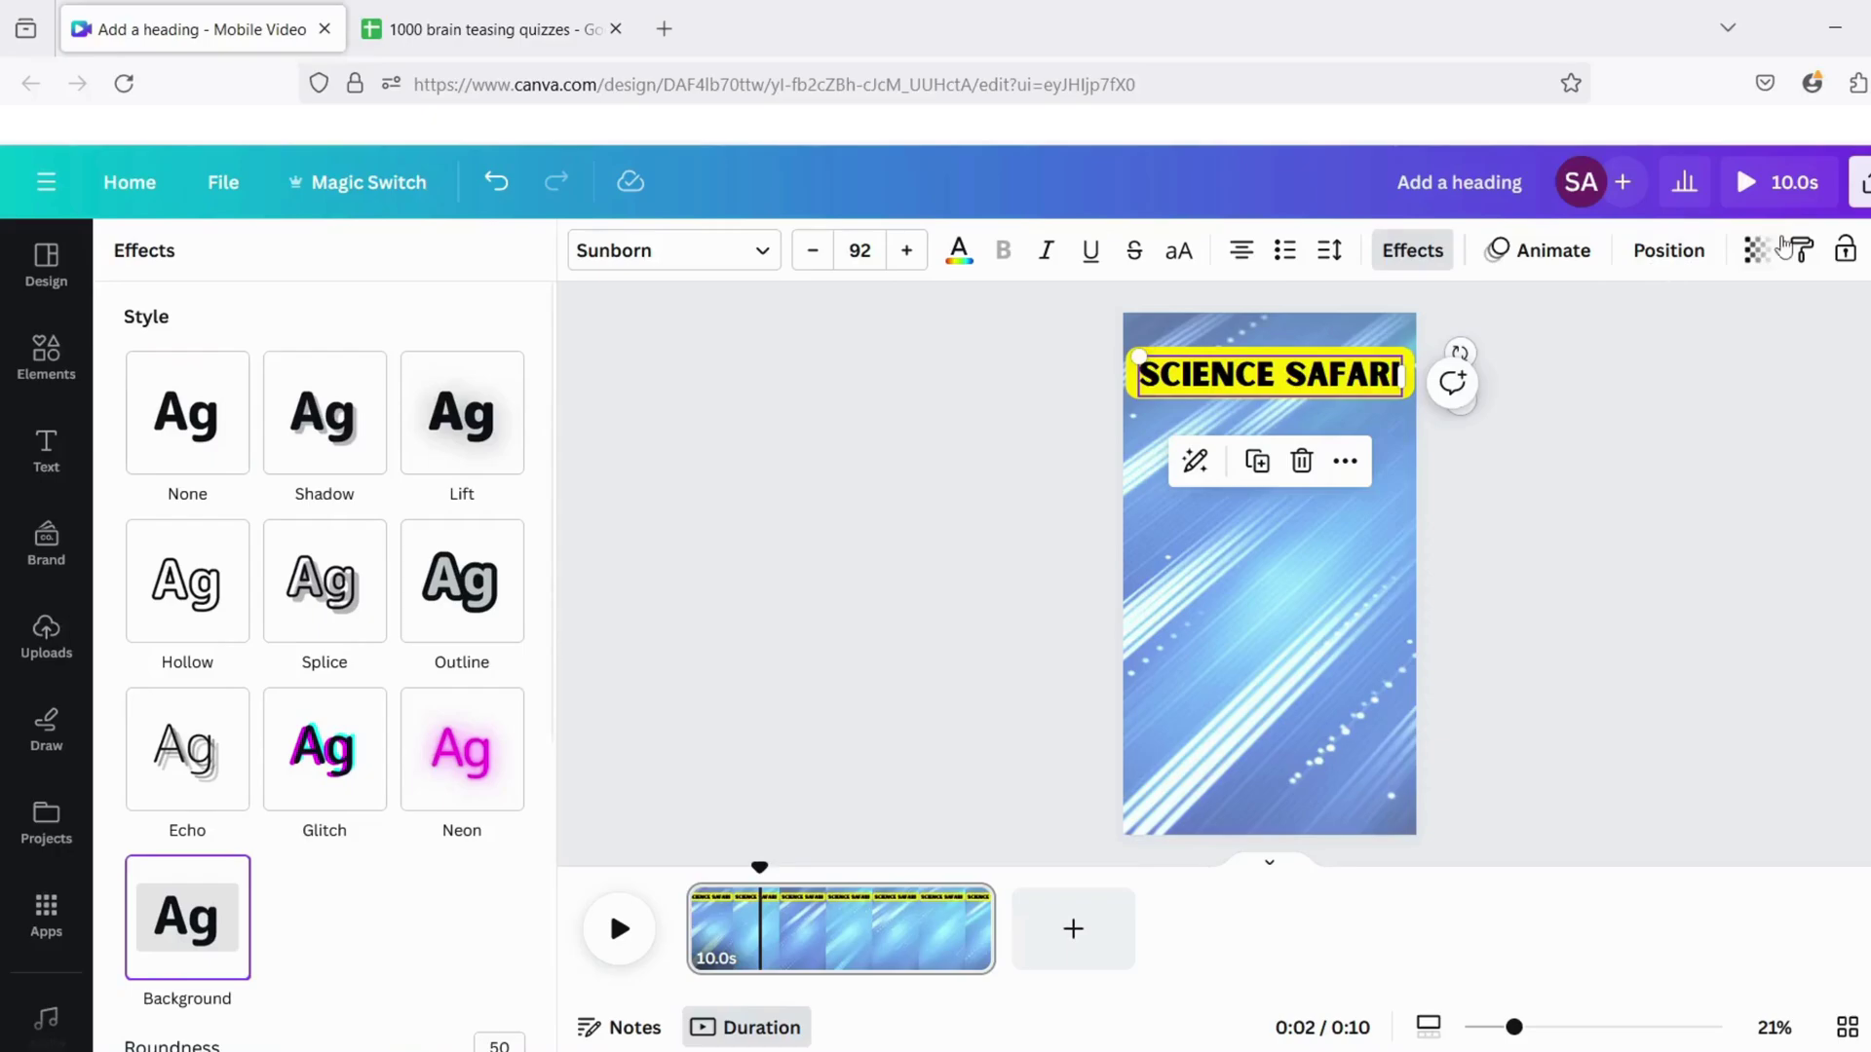
Step: Check the heading's transparency, then paste the hook 'Explore the wonders of science!' onto the page
{"action": "left_click", "coordinate": [1753, 250]}
{"action": "left_click", "coordinate": [1541, 546]}
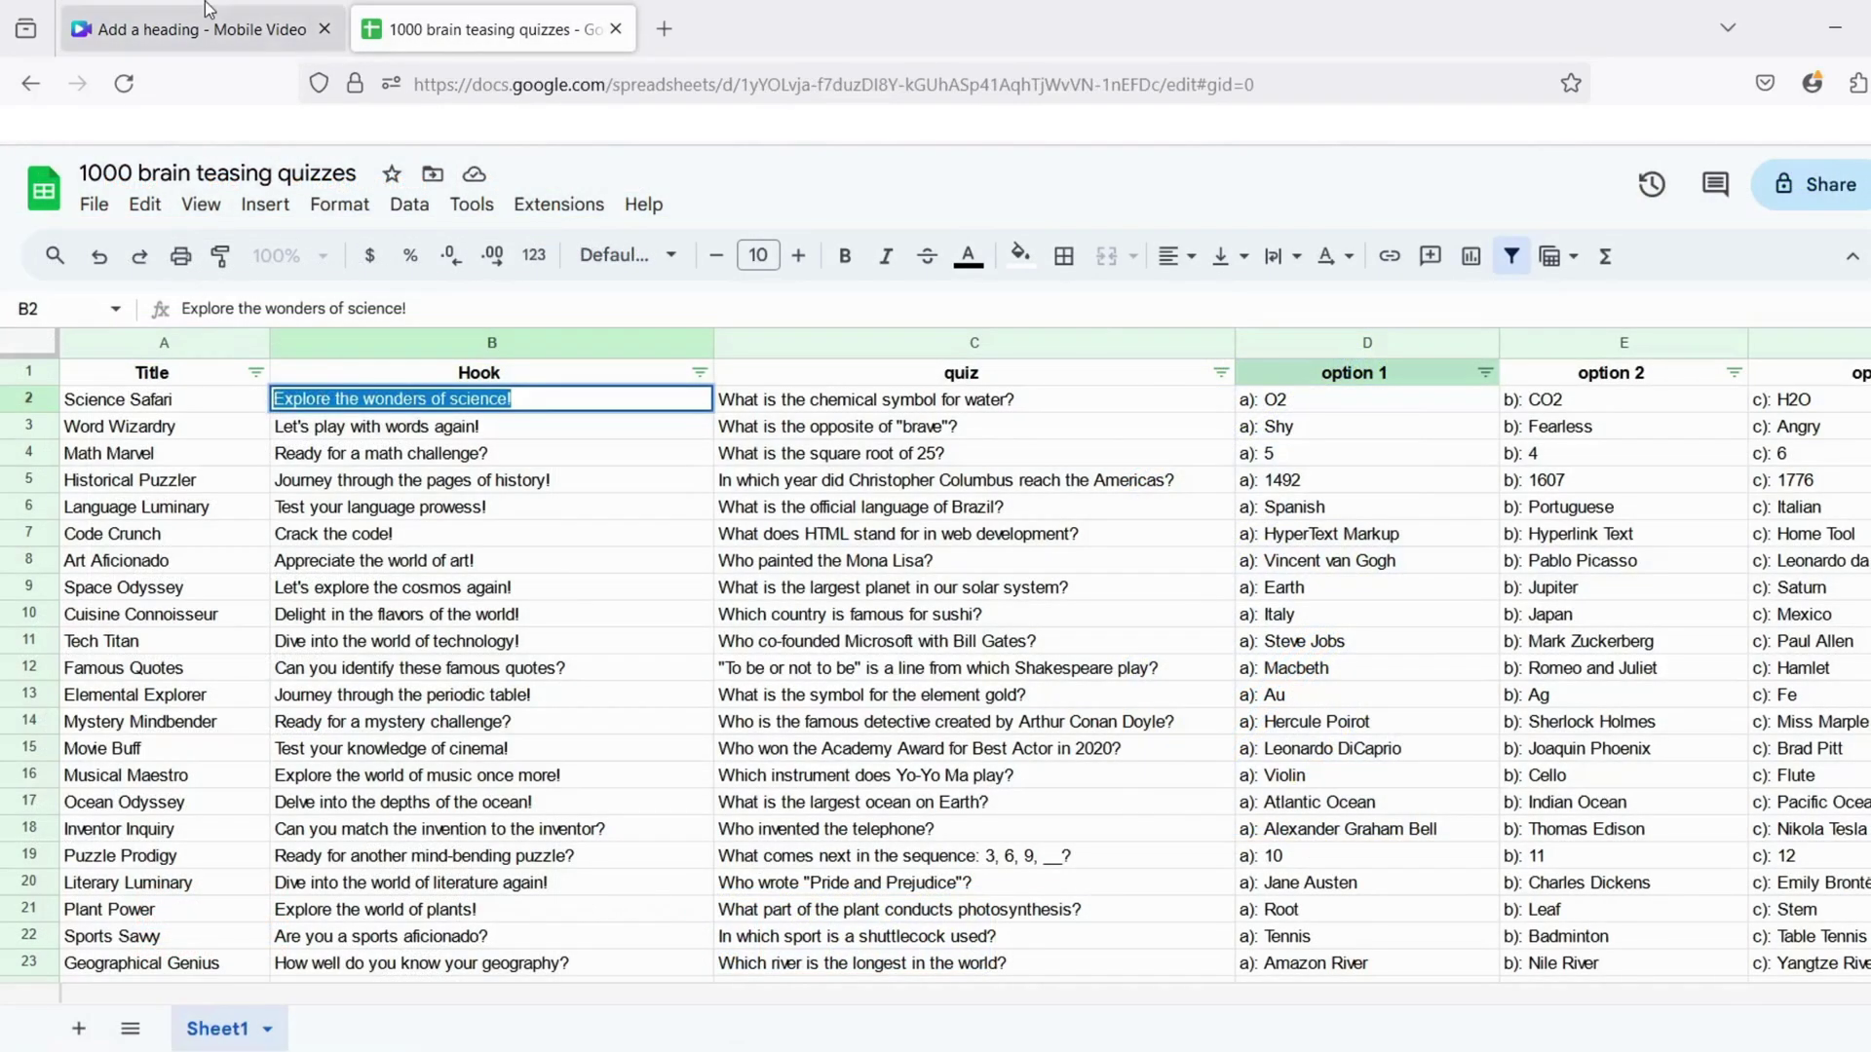
{"action": "key", "text": "ctrl+v"}
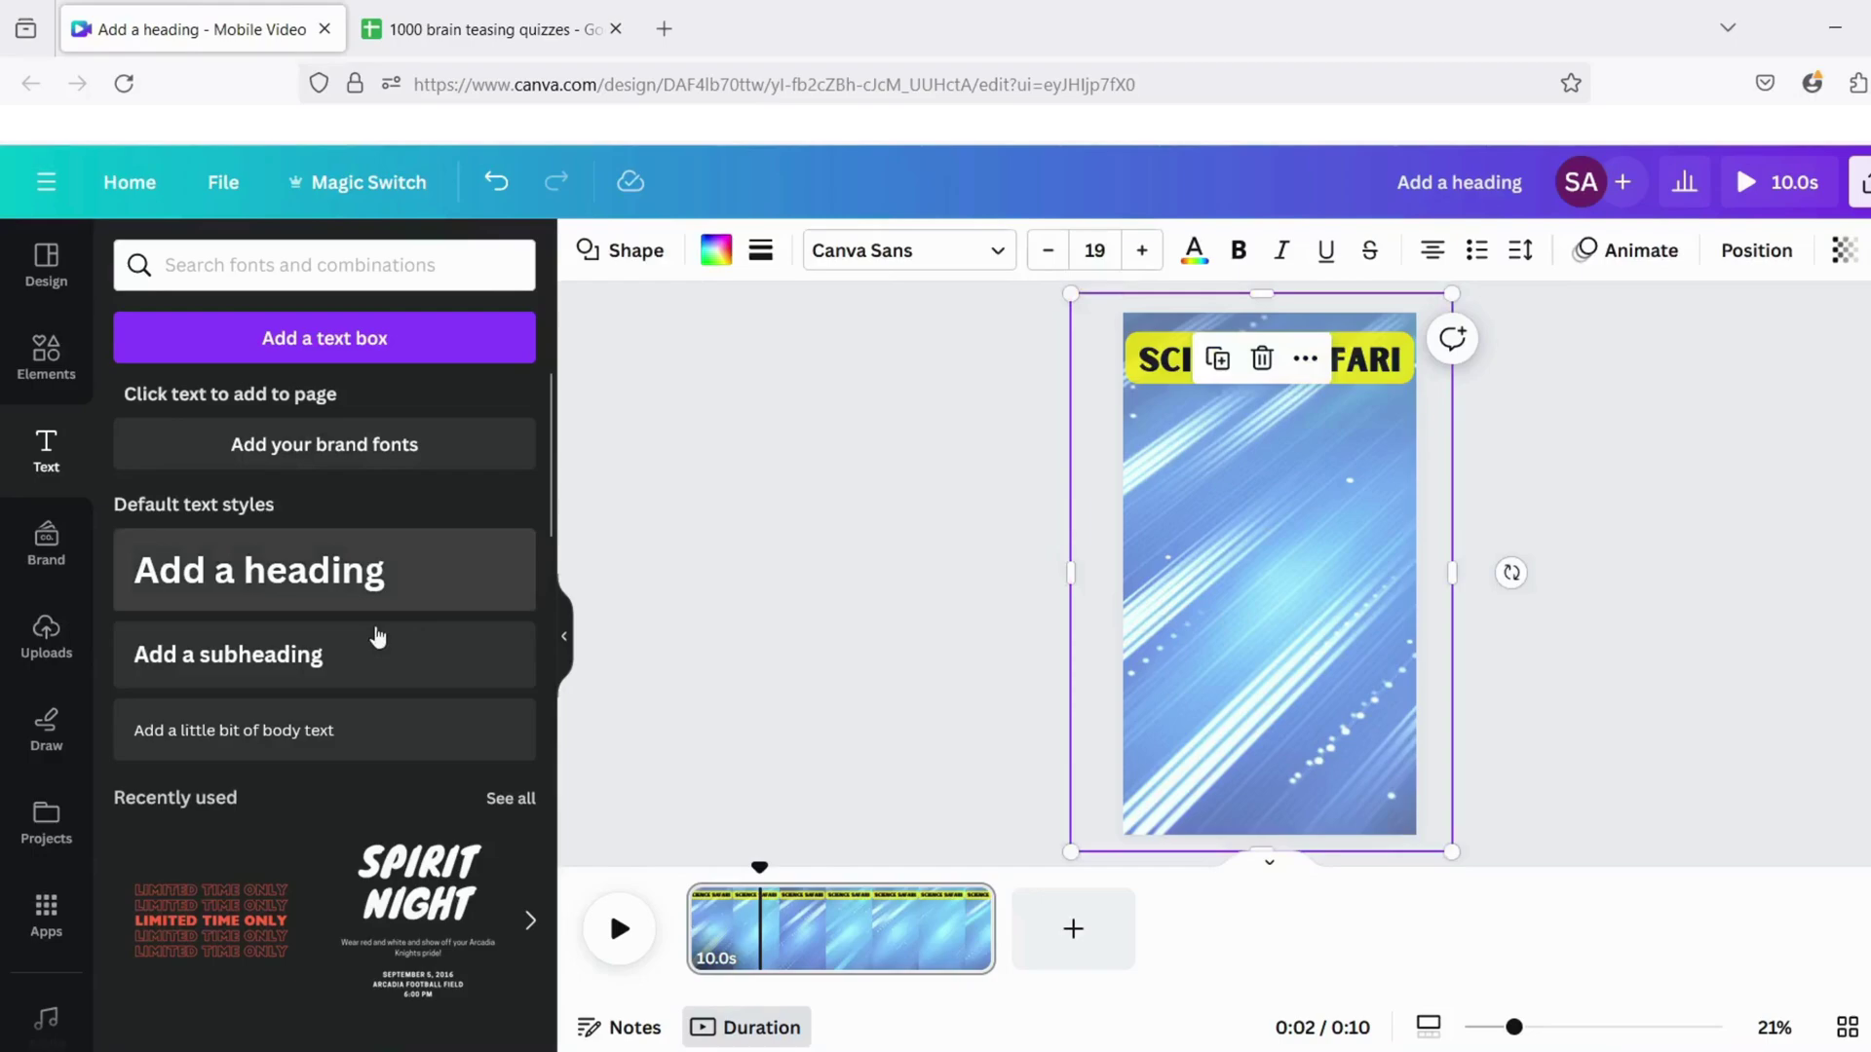
Step: Add the hook as a highlighted subheading, moved up under the title and shrunk to fit
{"action": "left_click", "coordinate": [378, 638]}
{"action": "key", "text": "ctrl+v"}
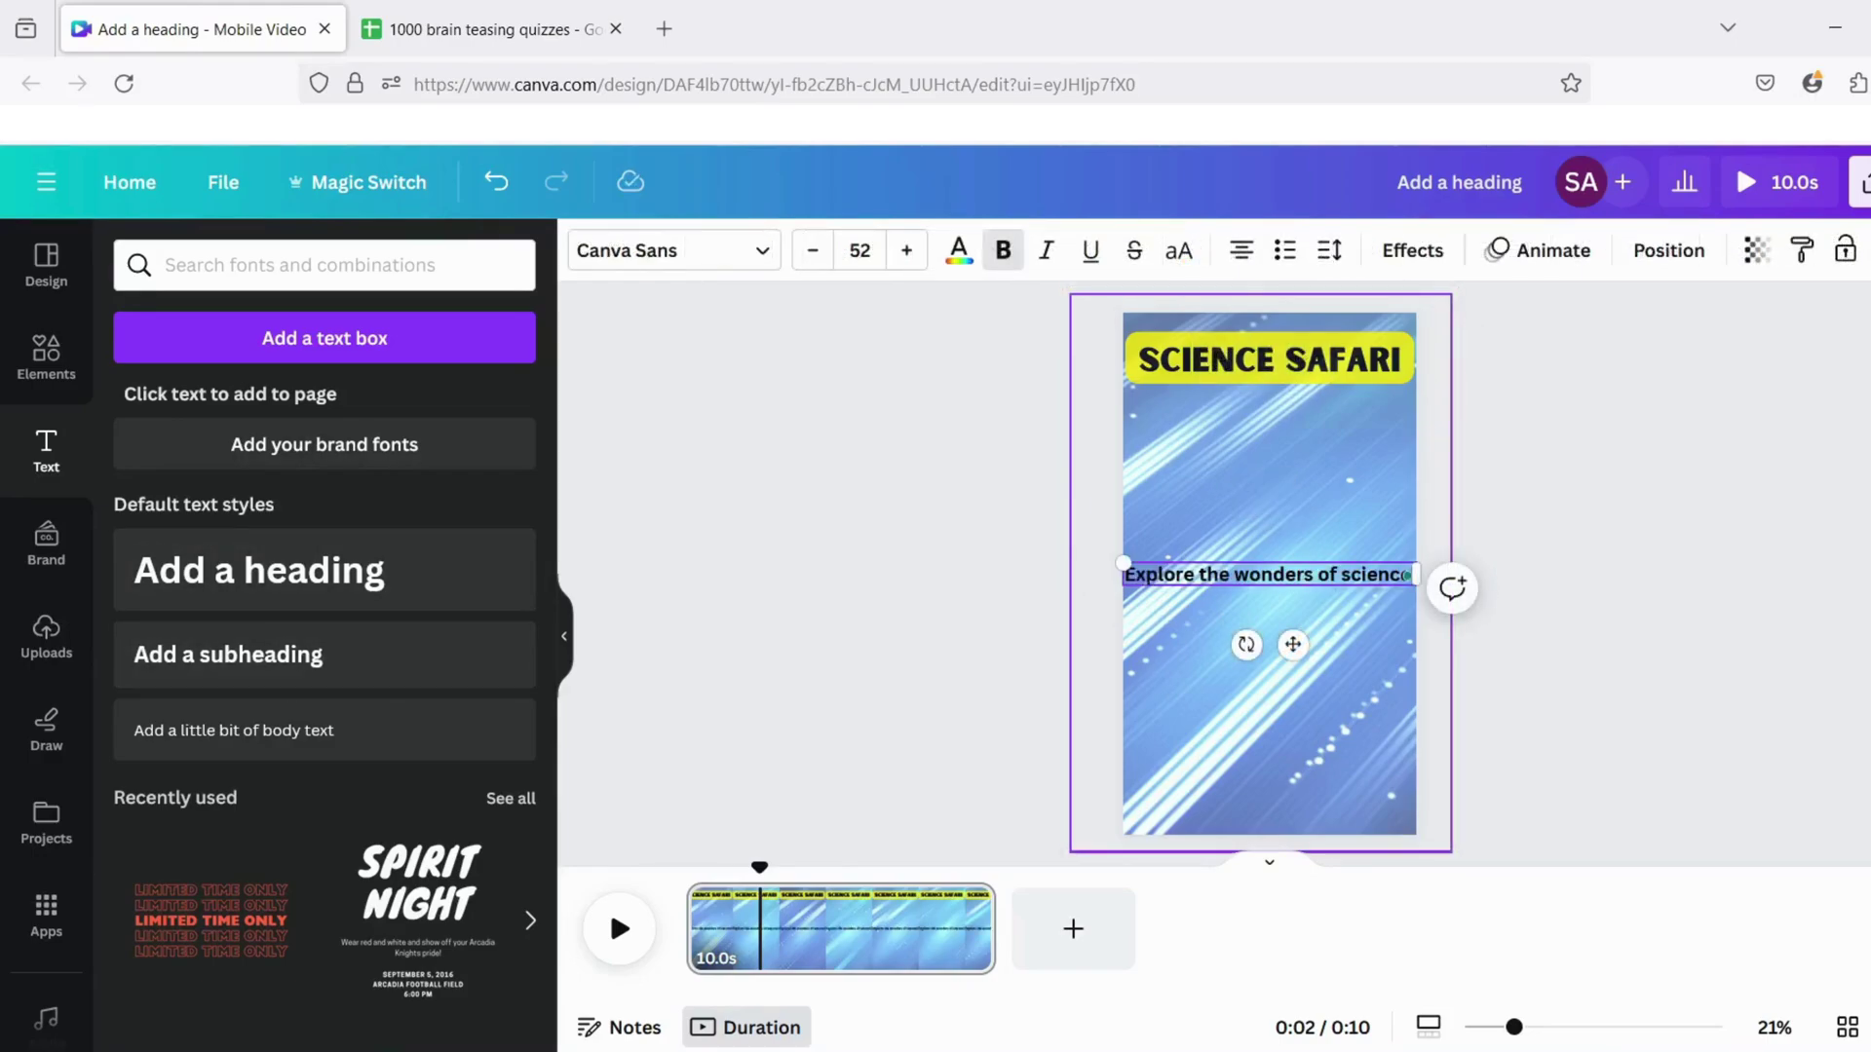
{"action": "left_click", "coordinate": [1411, 250]}
{"action": "left_click", "coordinate": [187, 915]}
{"action": "left_click_drag", "start_coordinate": [1267, 574], "coordinate": [1267, 429]}
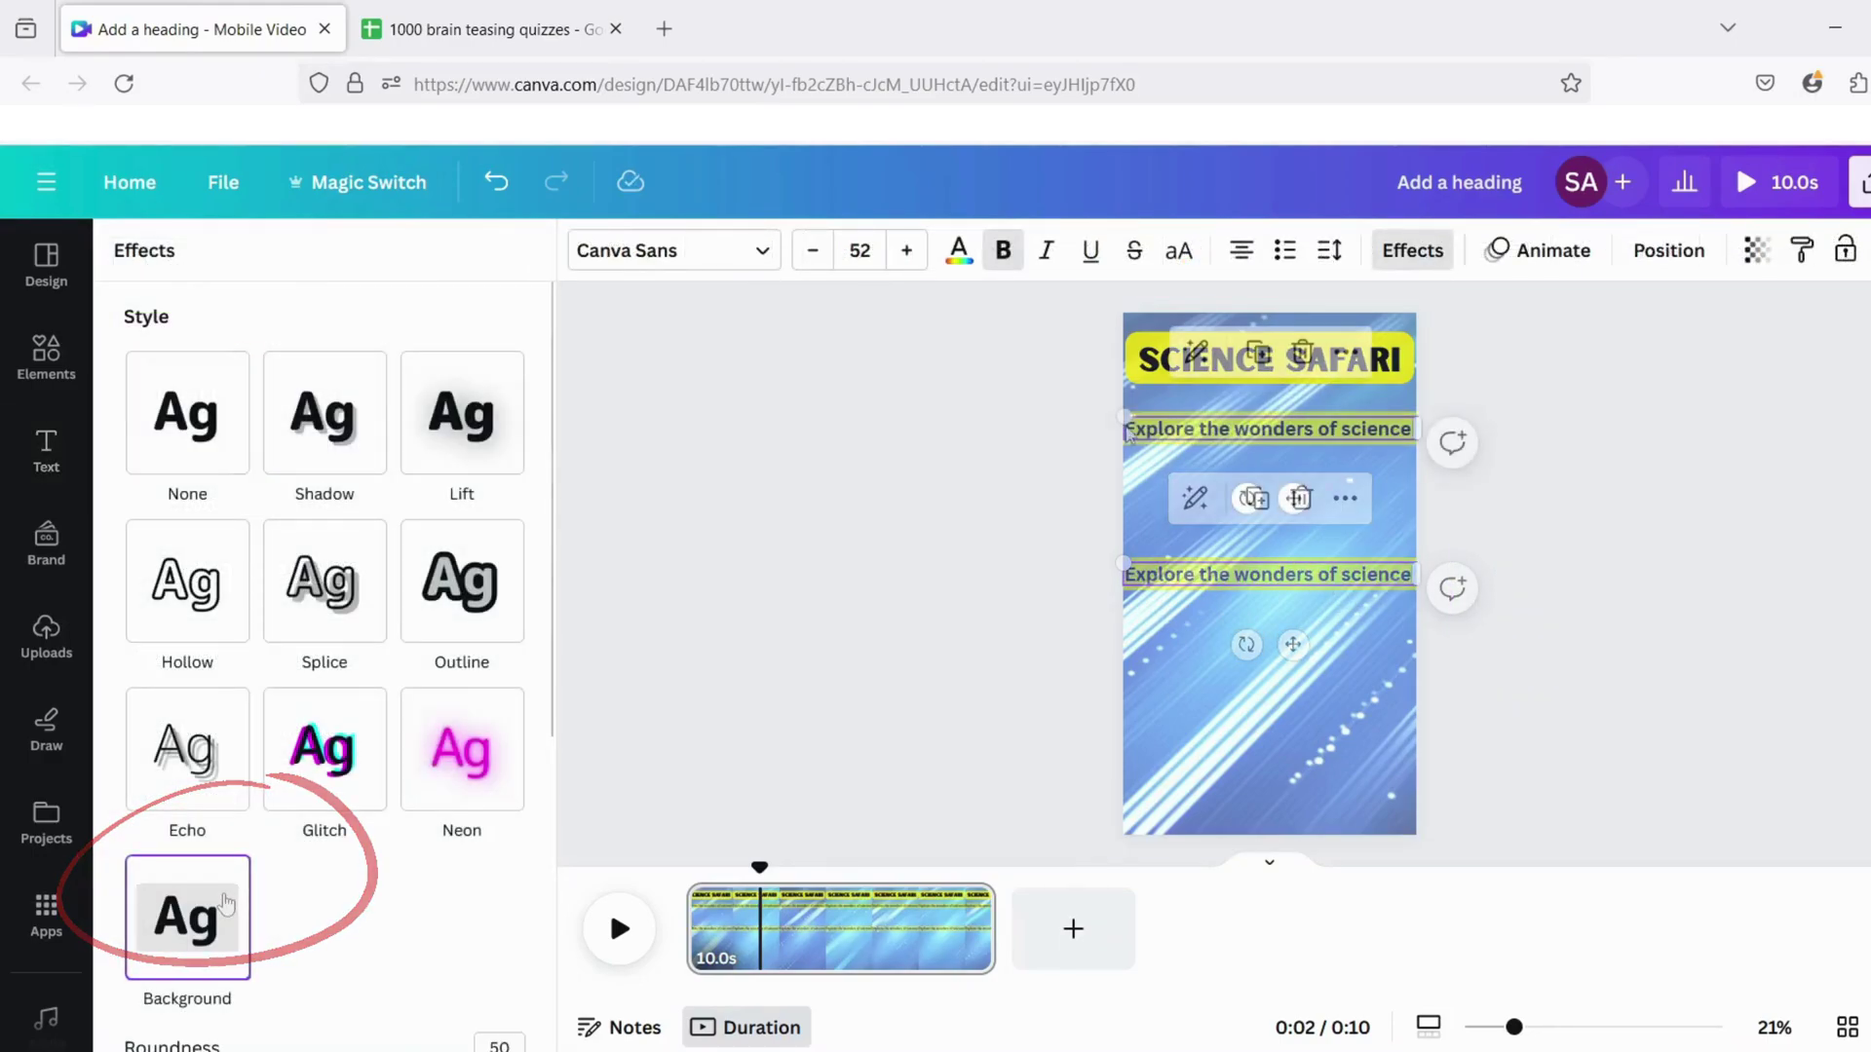
{"action": "mouse_move", "coordinate": [1125, 419]}
{"action": "left_mouse_down"}
{"action": "mouse_move", "coordinate": [1155, 433]}
{"action": "mouse_move", "coordinate": [1140, 404]}
{"action": "left_mouse_up"}
Step: Make the hook text red and reapply its light background highlight
{"action": "left_click", "coordinate": [958, 250]}
{"action": "left_click", "coordinate": [143, 781]}
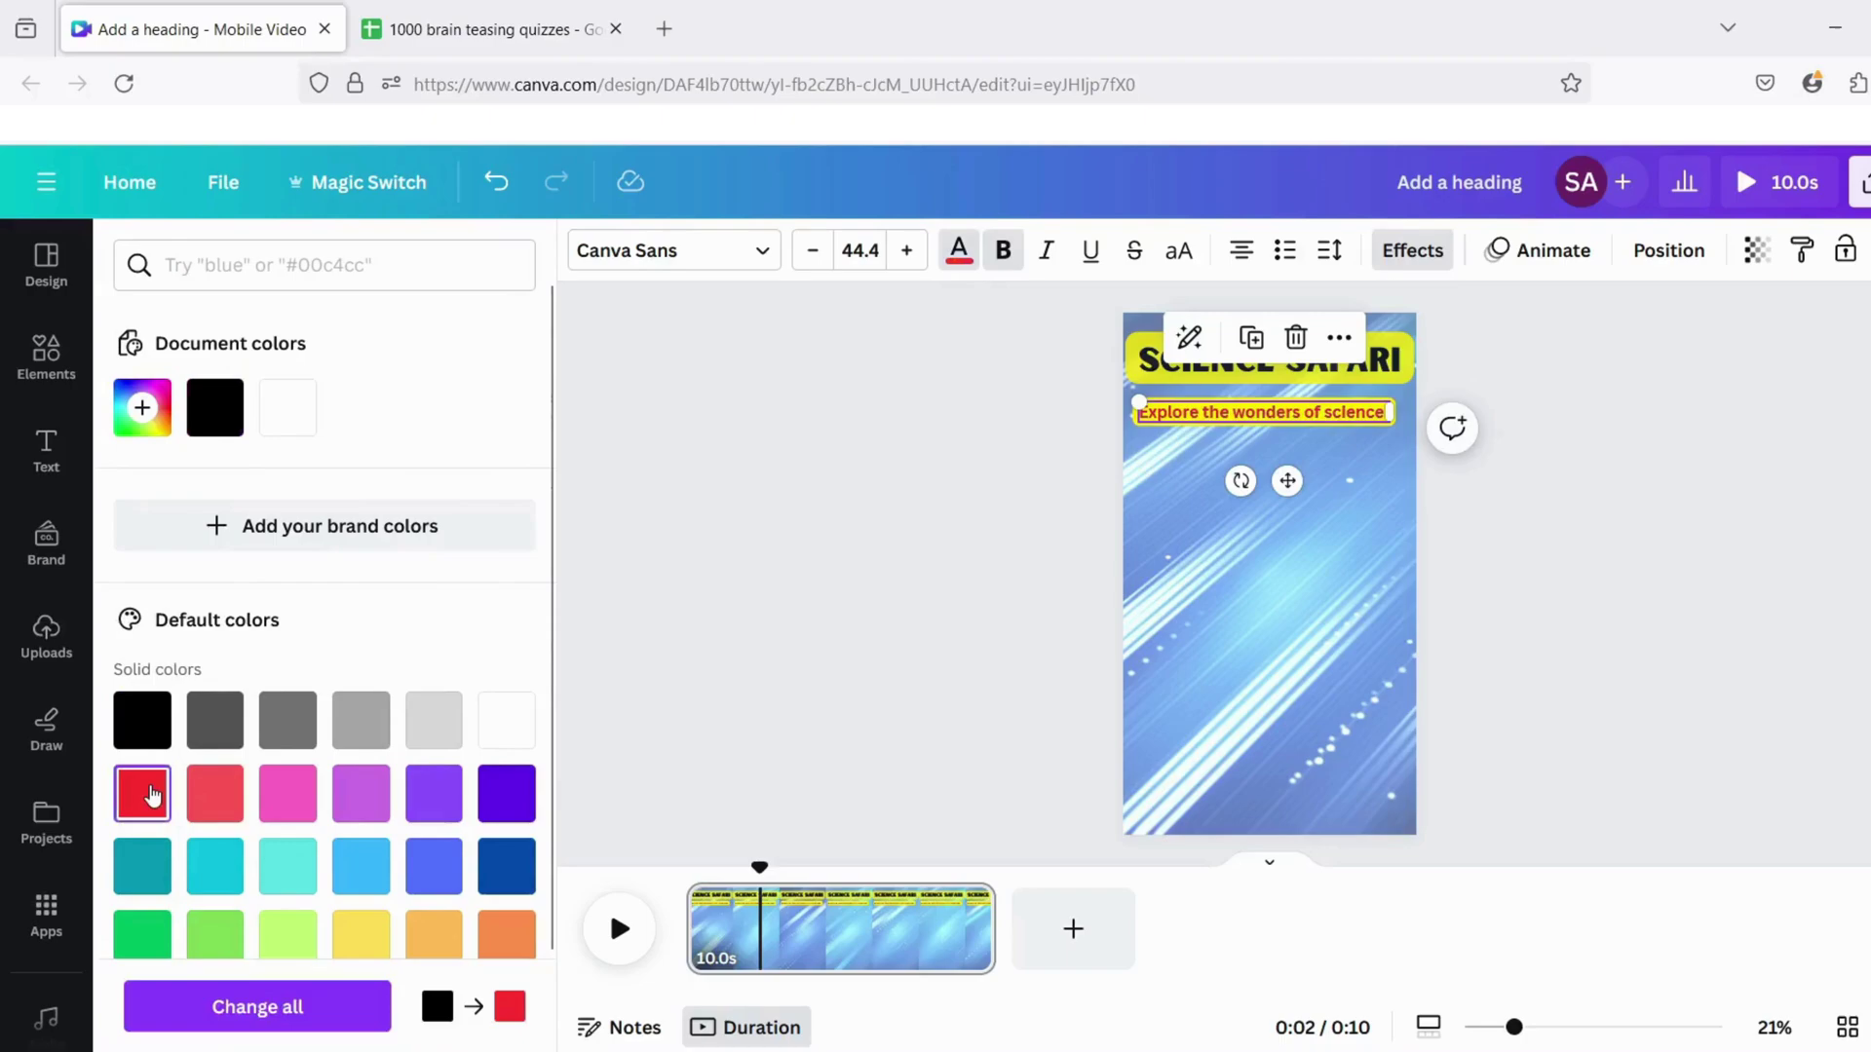
{"action": "left_click", "coordinate": [1412, 255]}
{"action": "left_click", "coordinate": [234, 438]}
{"action": "scroll", "coordinate": [256, 429], "scroll_direction": "down", "scroll_amount": 1}
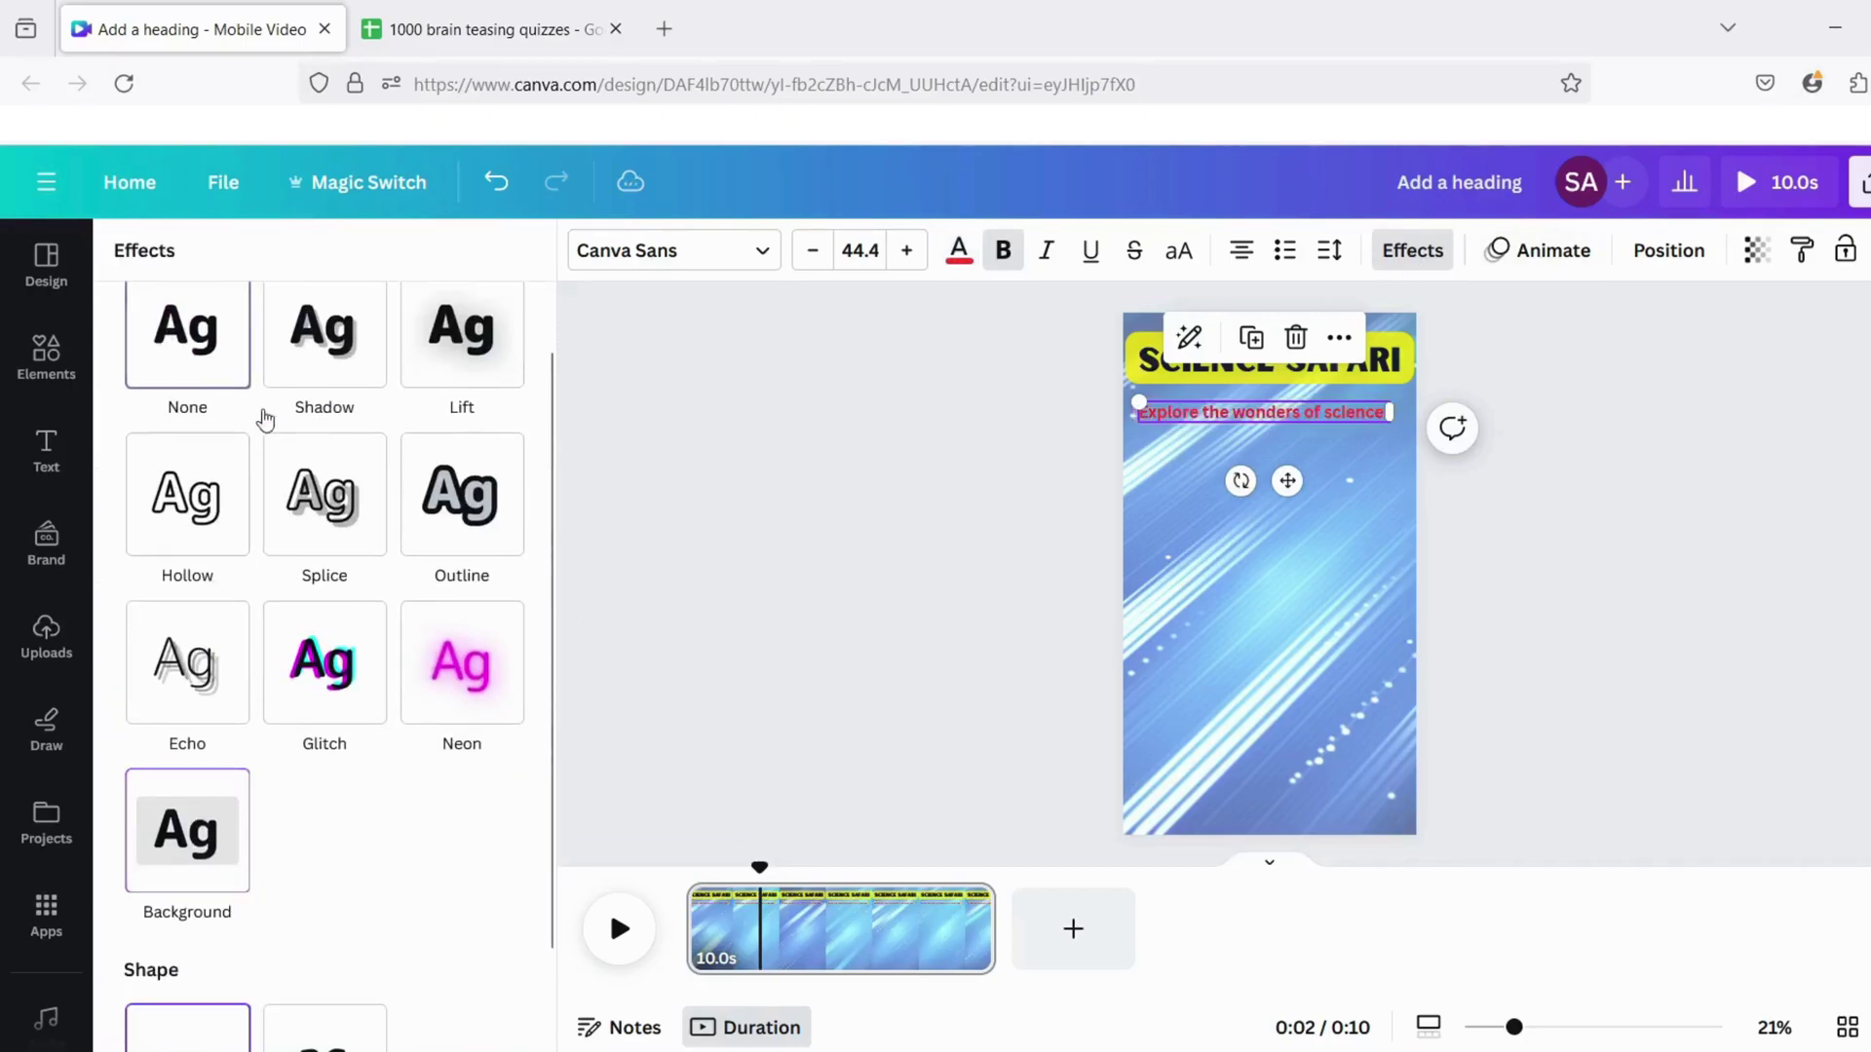
{"action": "left_click", "coordinate": [1427, 253]}
{"action": "left_click", "coordinate": [1411, 248]}
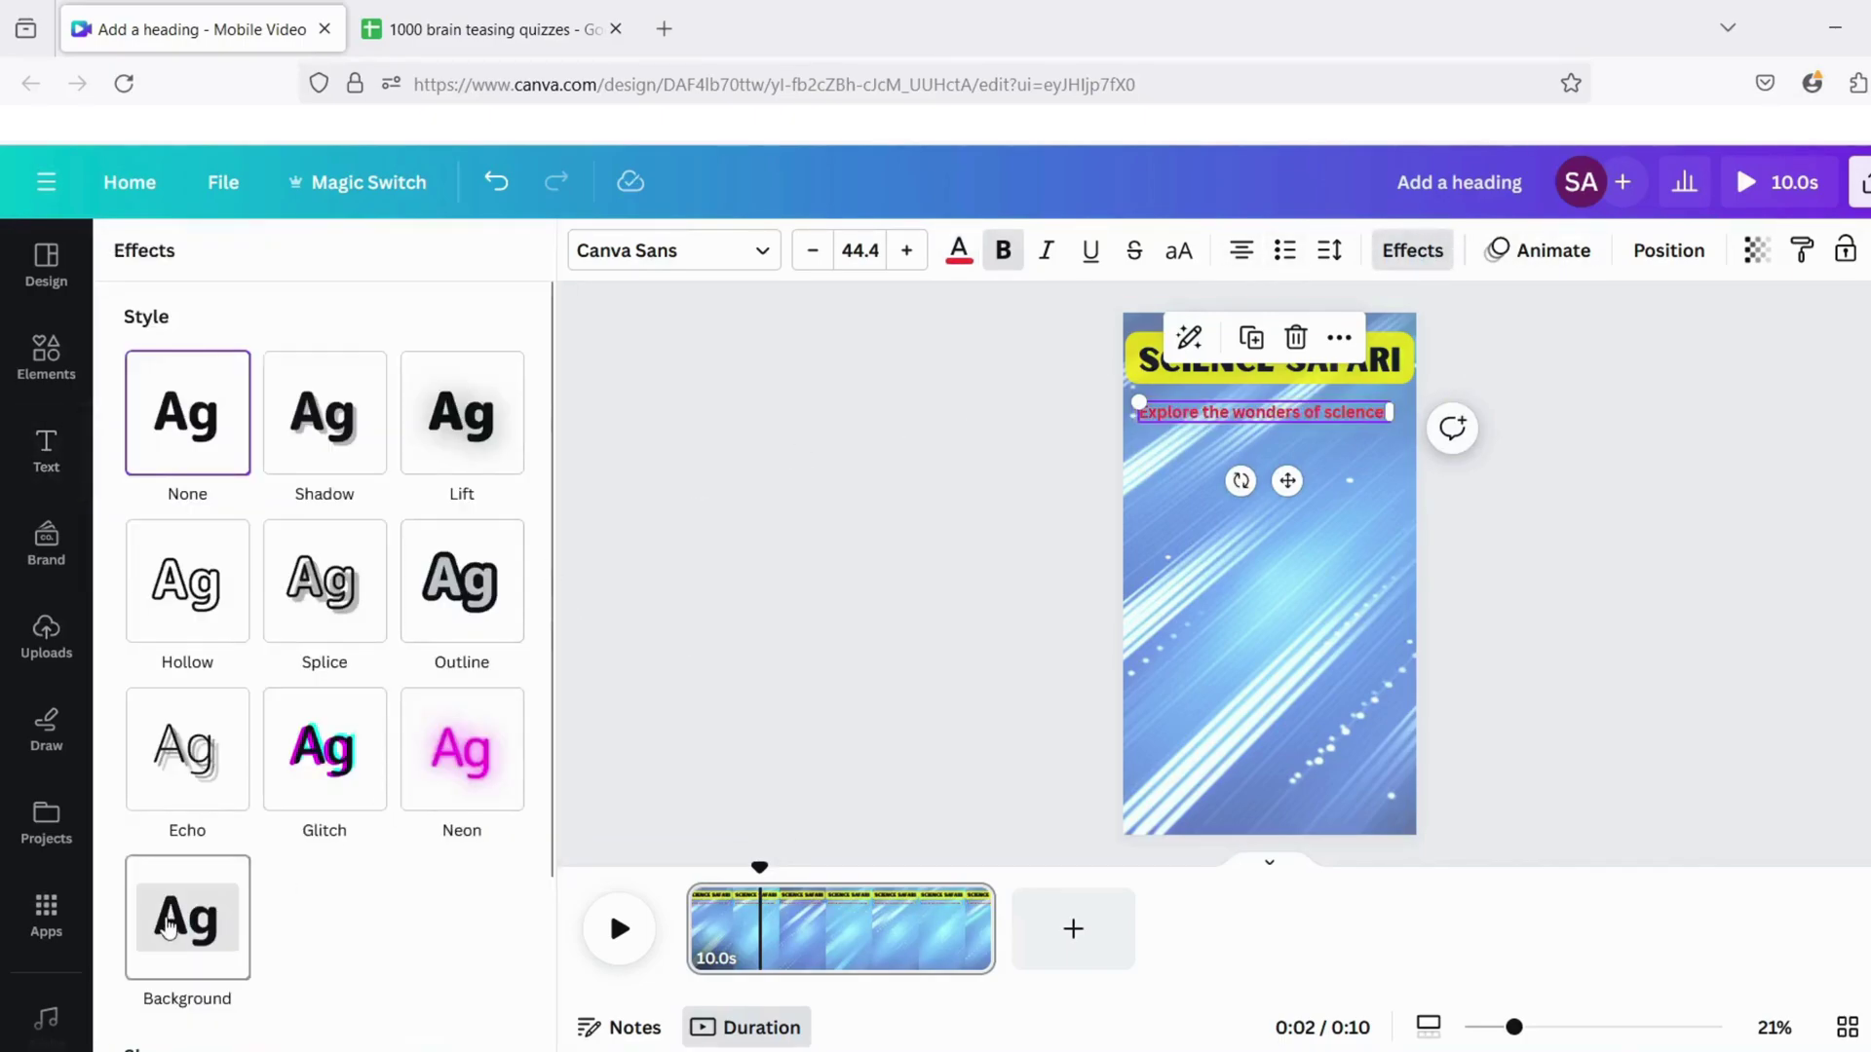
{"action": "left_click", "coordinate": [167, 926]}
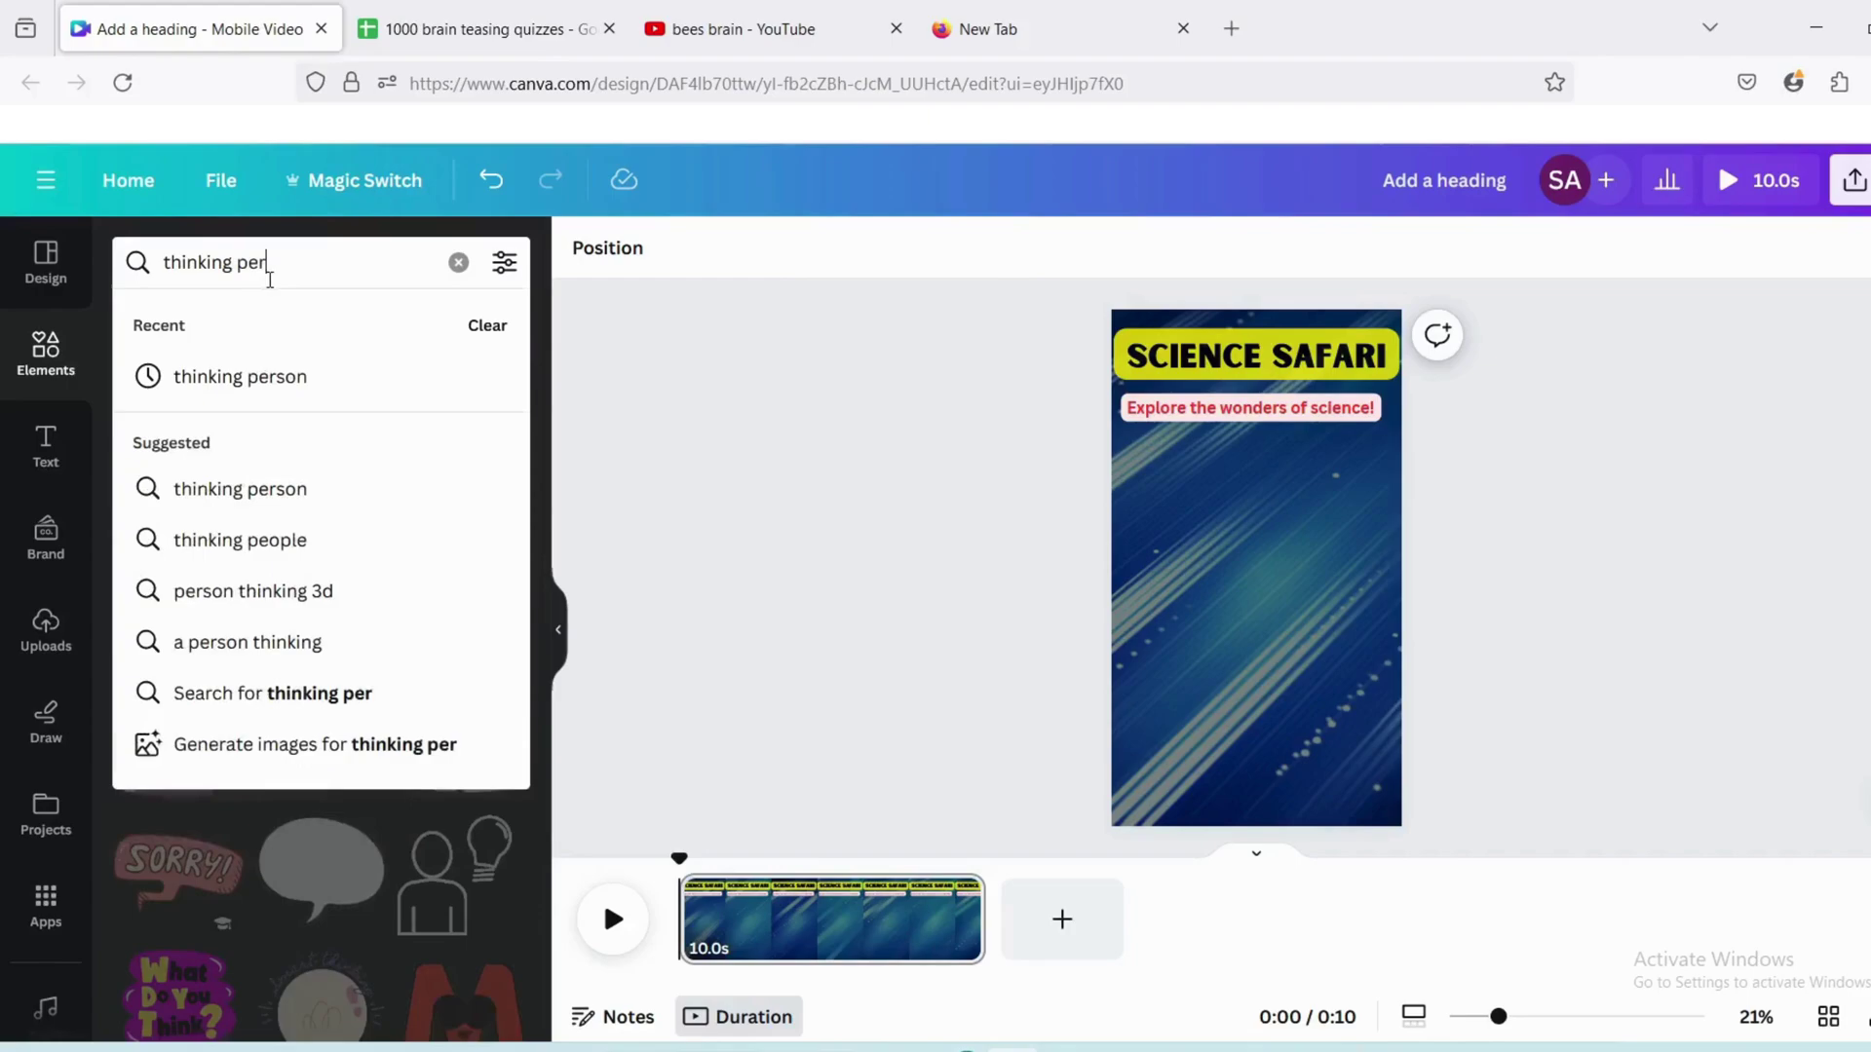
Step: Place a 'thinking person' woman illustration at the bottom of the page
{"action": "type", "text": "son"}
{"action": "key", "text": "Return"}
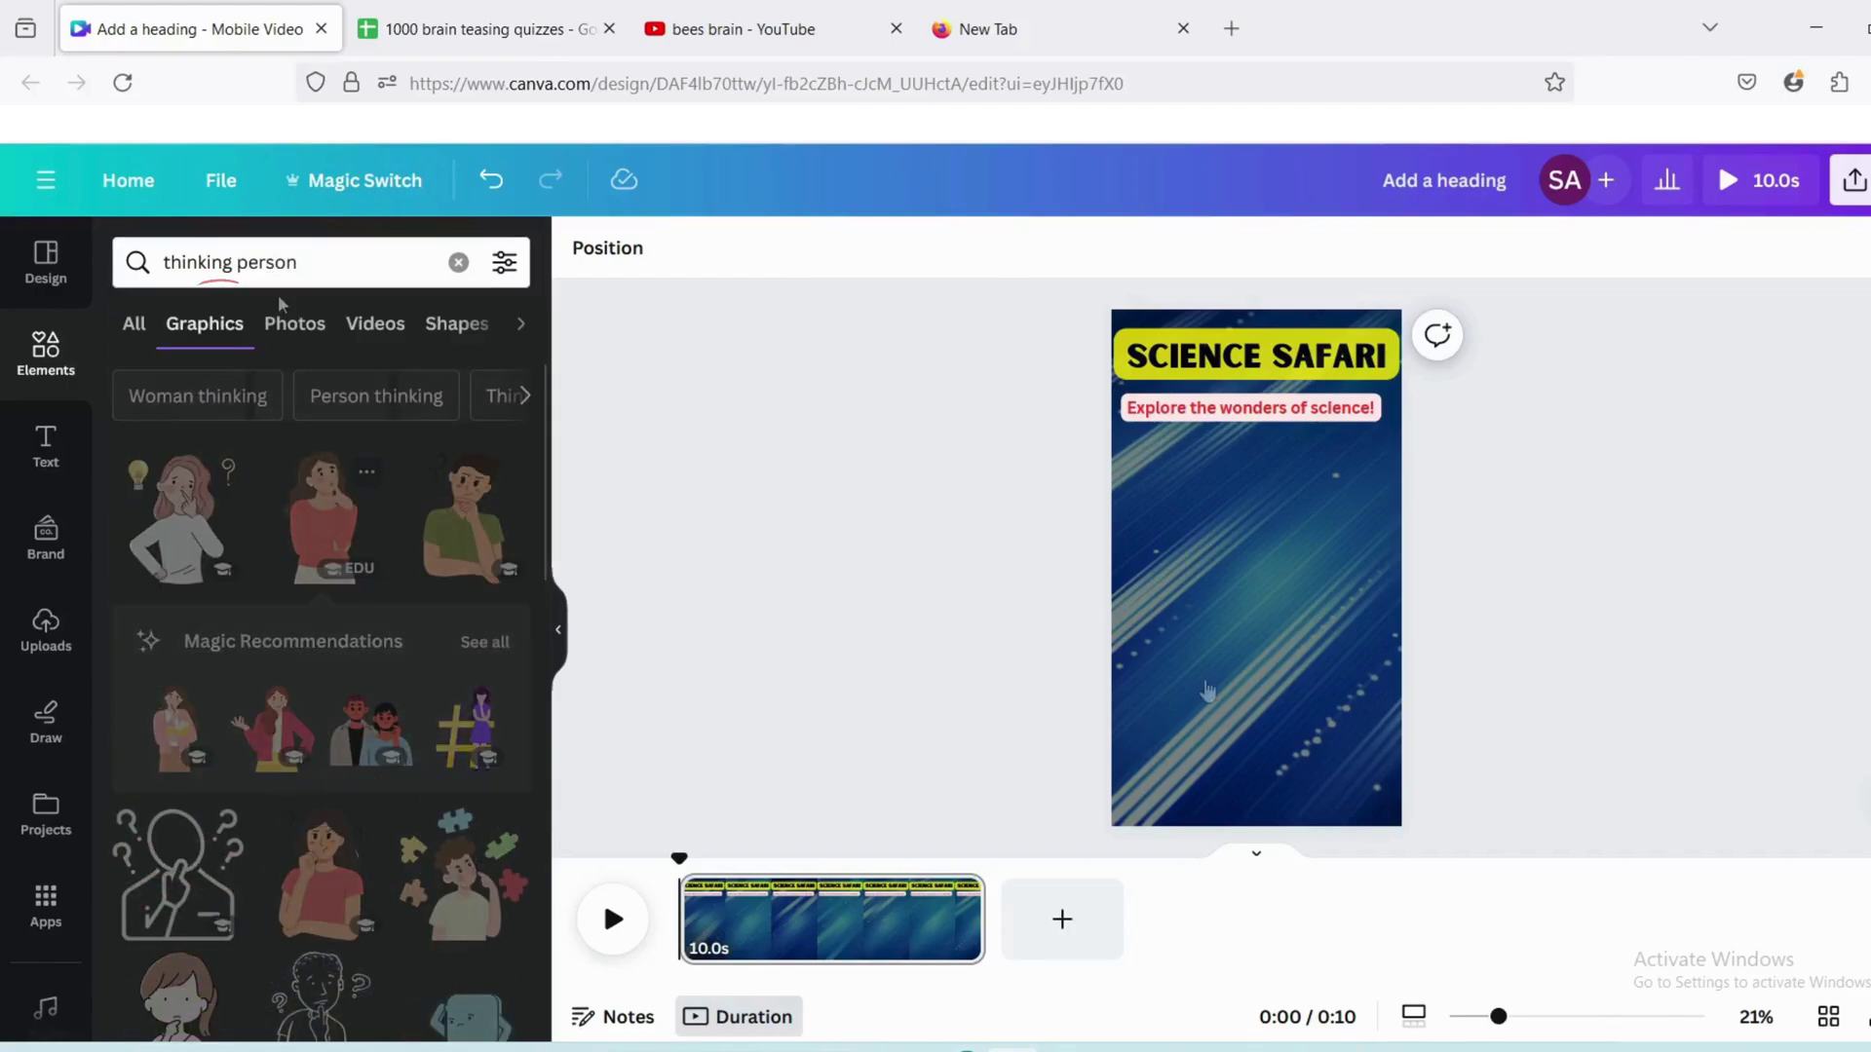
{"action": "left_click_drag", "start_coordinate": [1207, 690], "coordinate": [1210, 688]}
{"action": "left_click_drag", "start_coordinate": [1277, 766], "coordinate": [1229, 871]}
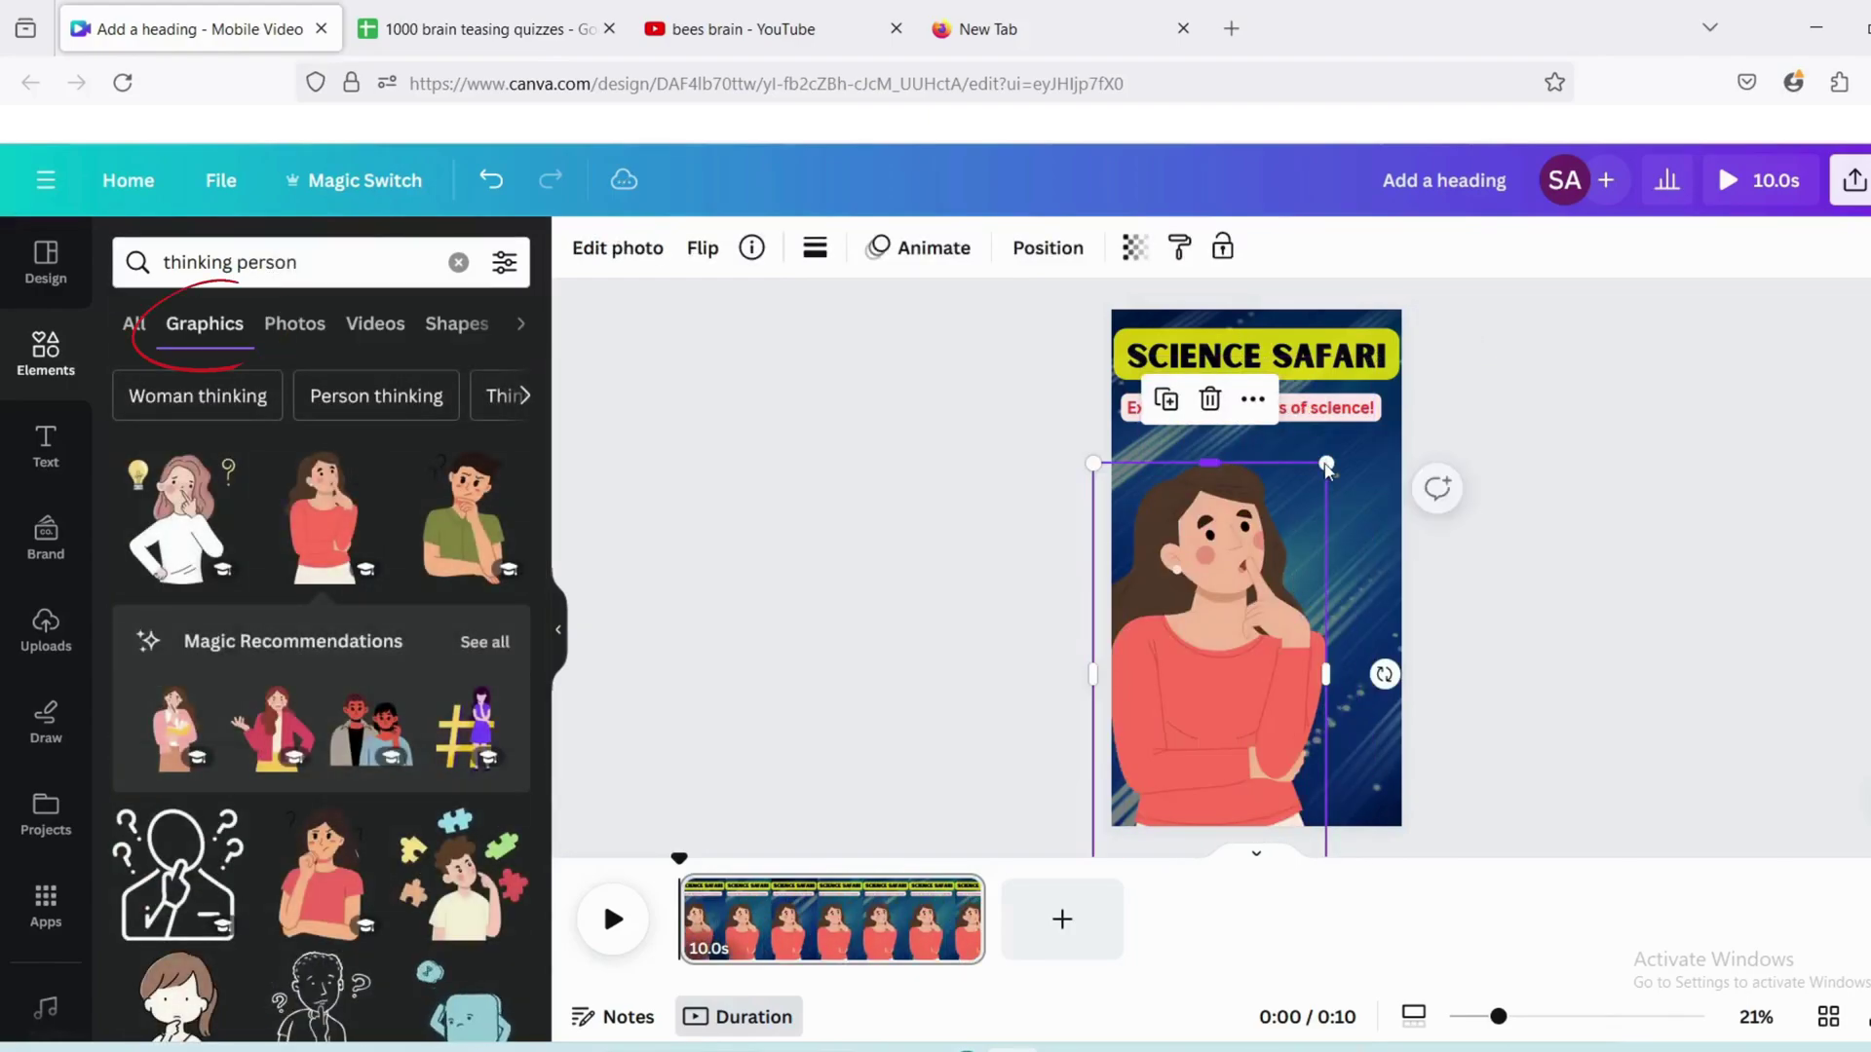
{"action": "left_click_drag", "start_coordinate": [1282, 608], "coordinate": [1286, 721]}
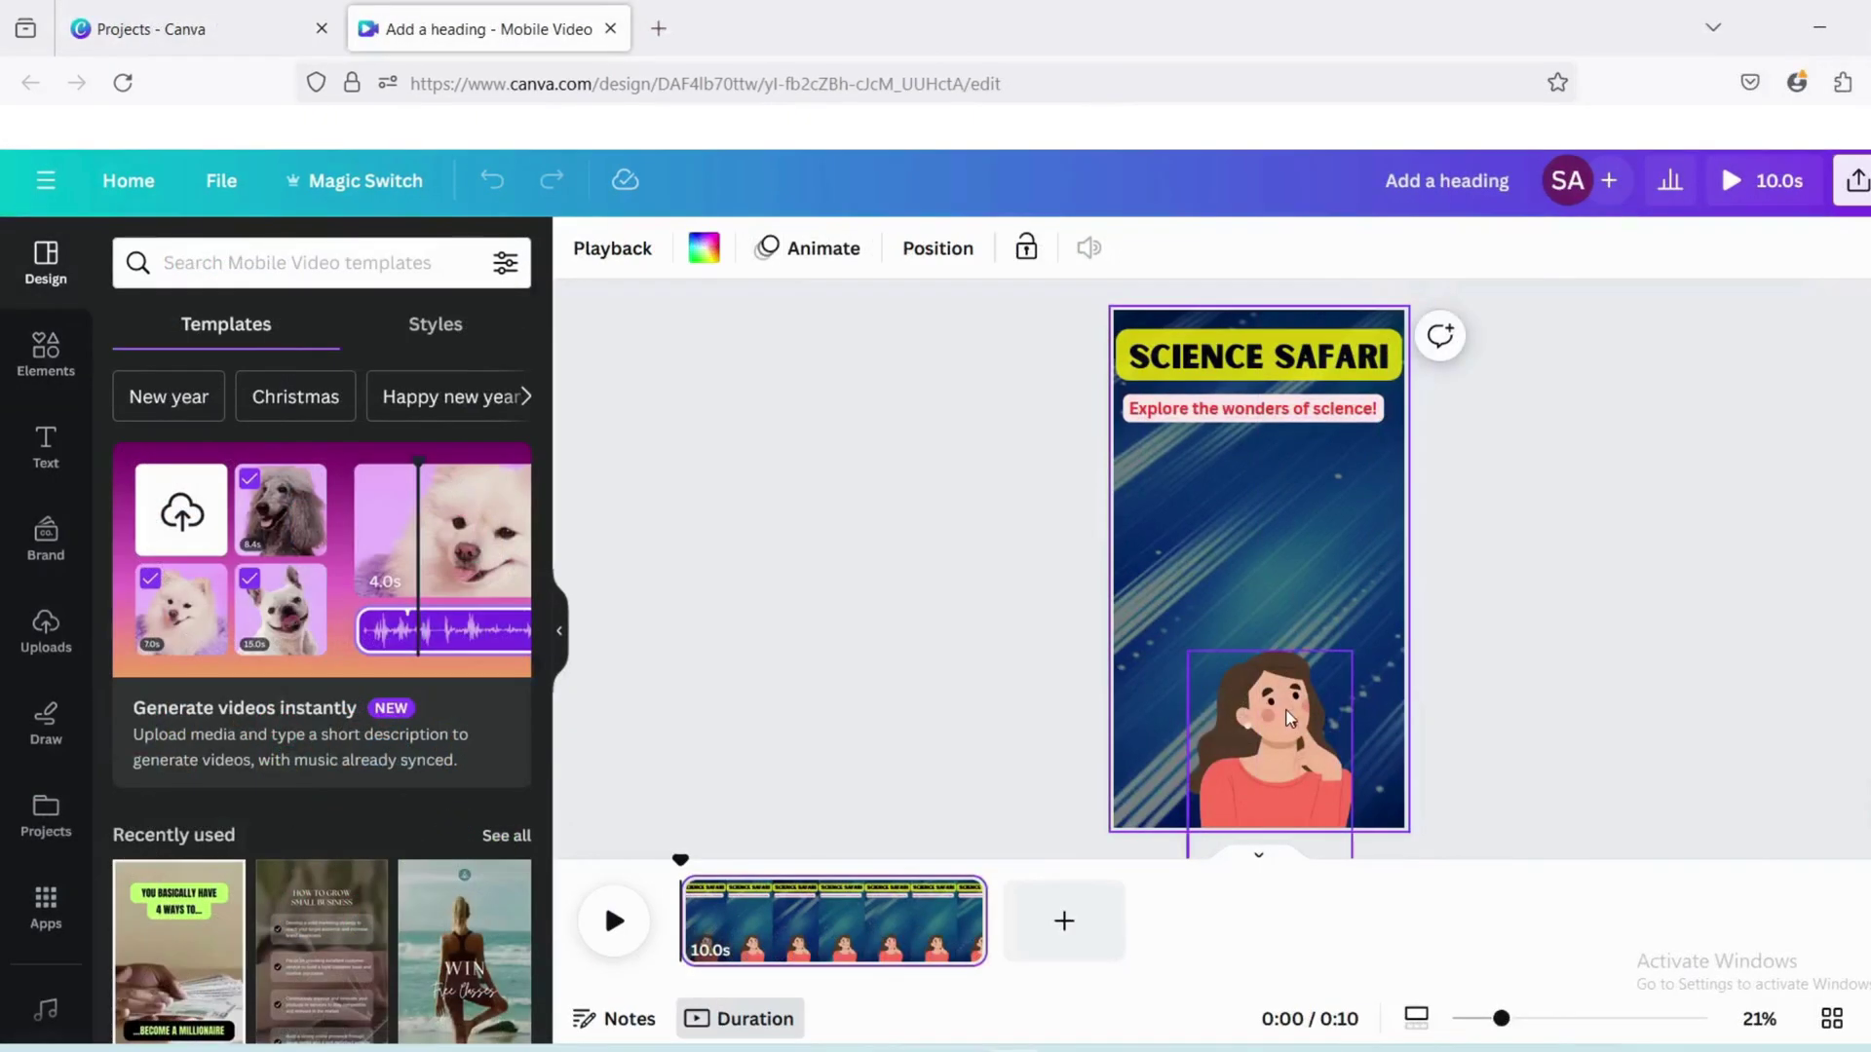
{"action": "left_click", "coordinate": [1287, 718]}
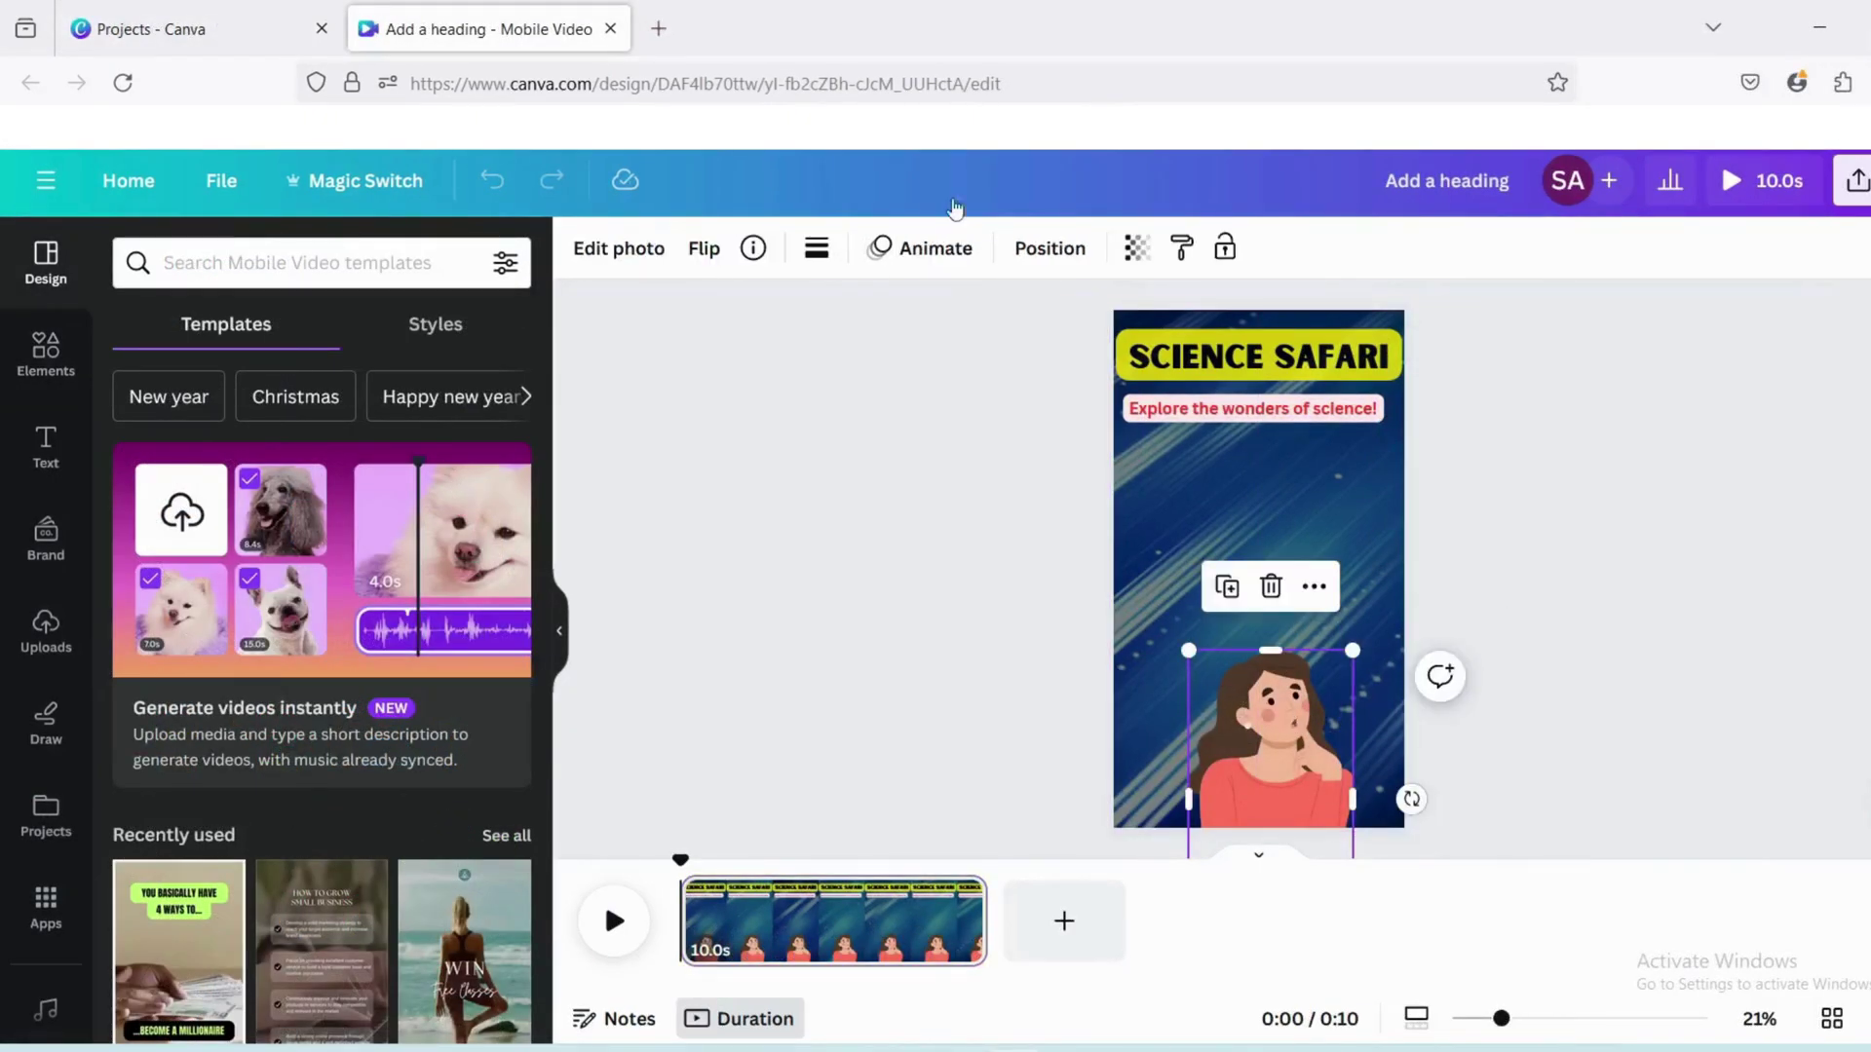
Step: Add green animated question marks from 'question marks animated' around the woman's head
{"action": "left_click", "coordinate": [68, 349]}
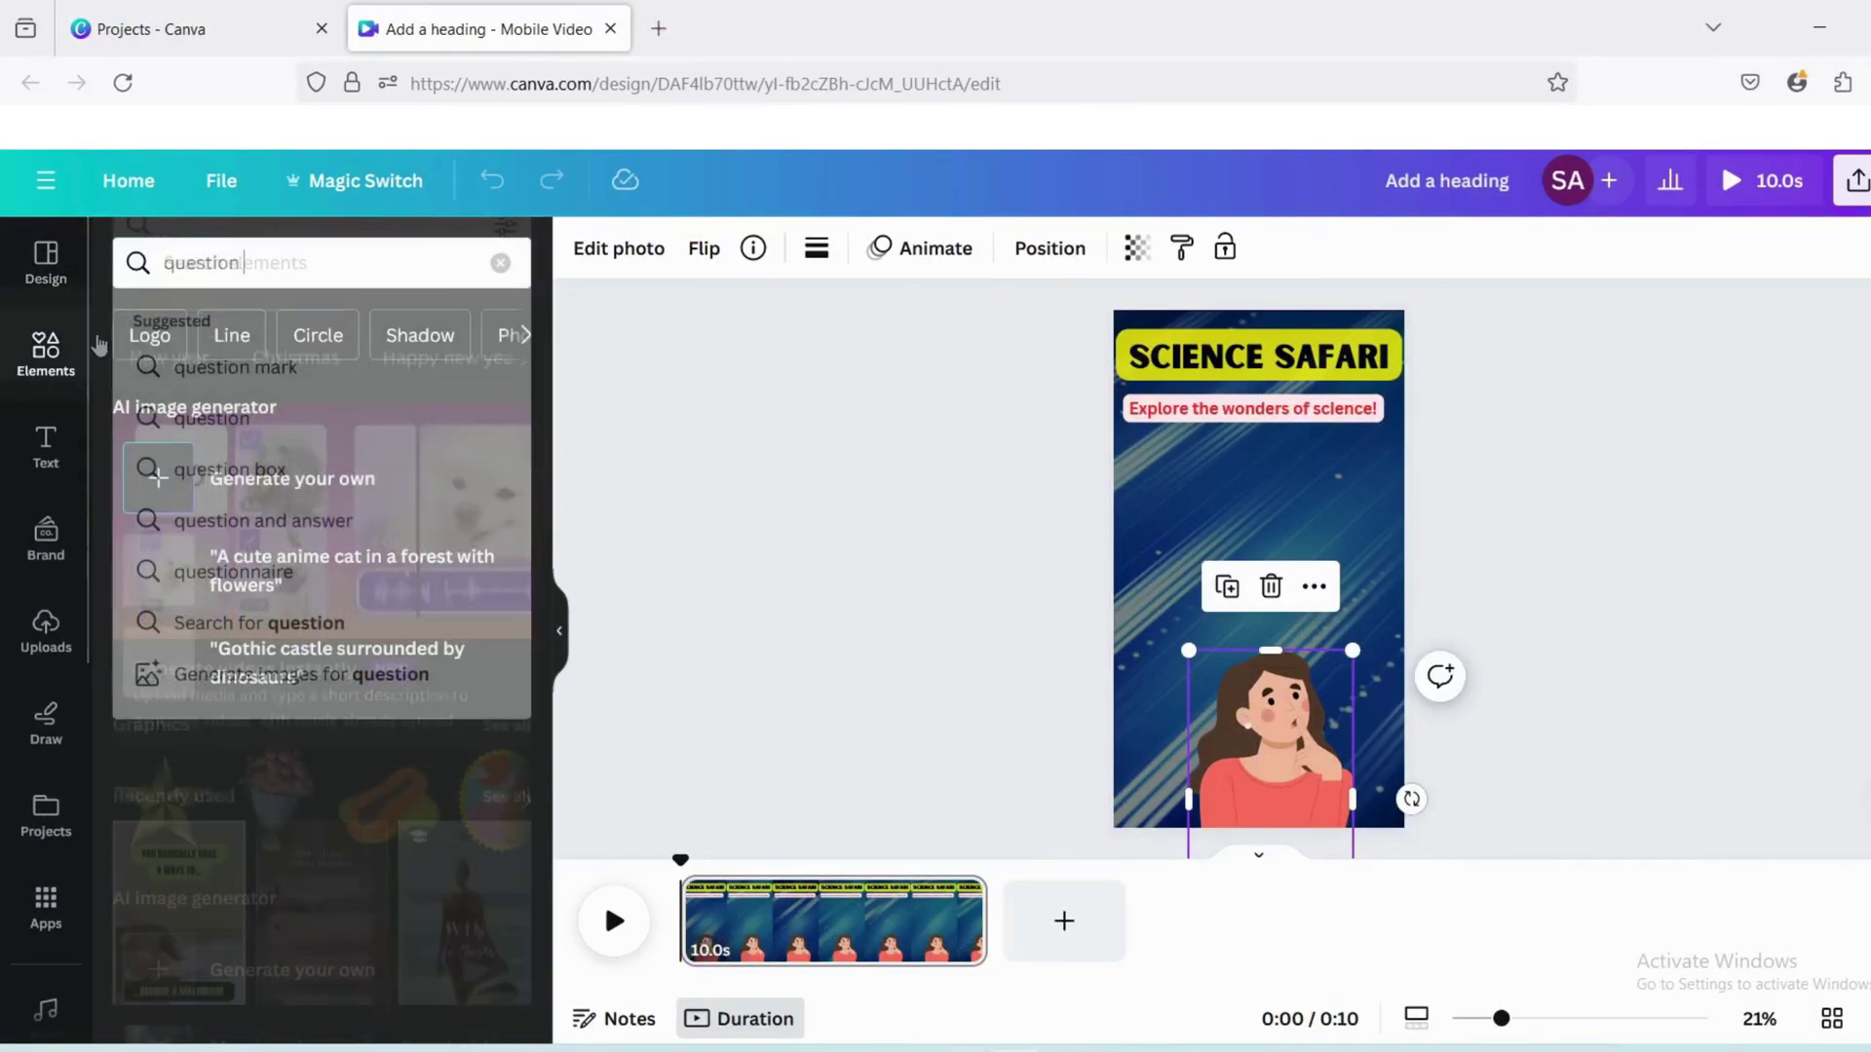
{"action": "type", "text": "mar"}
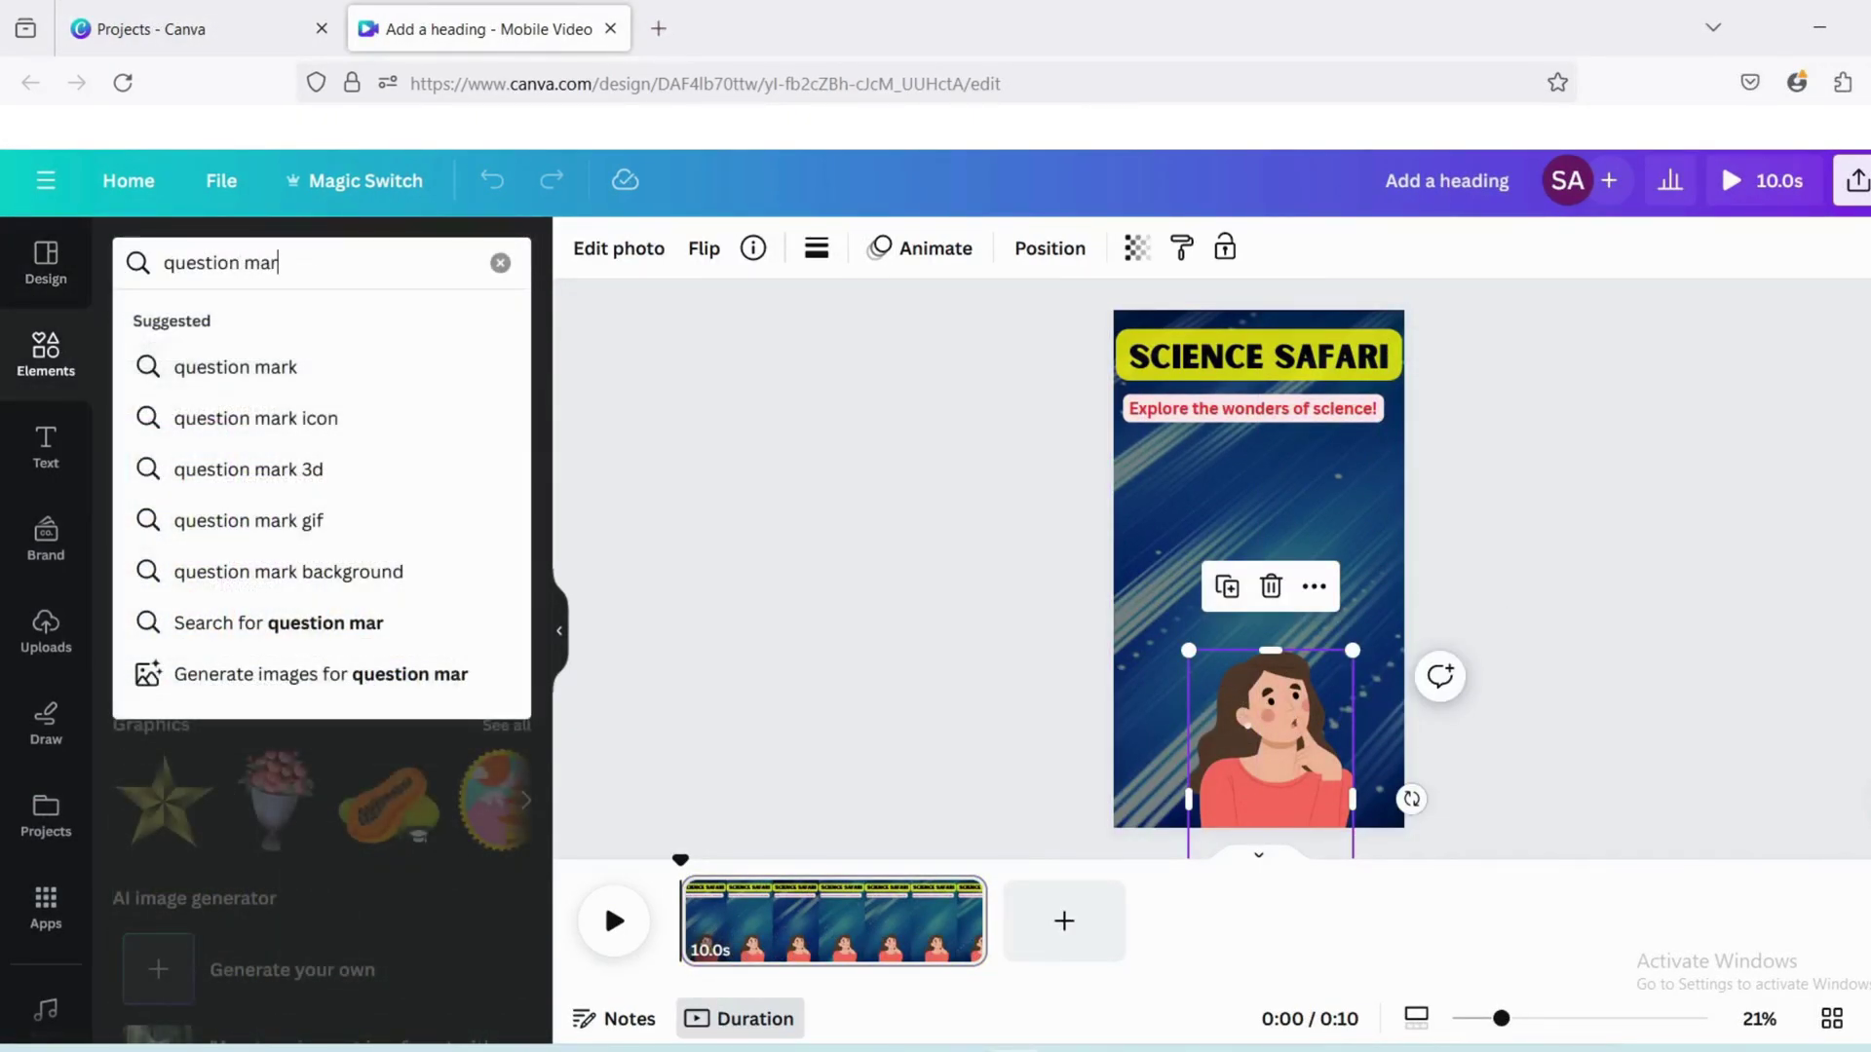
{"action": "type", "text": "ks animat"}
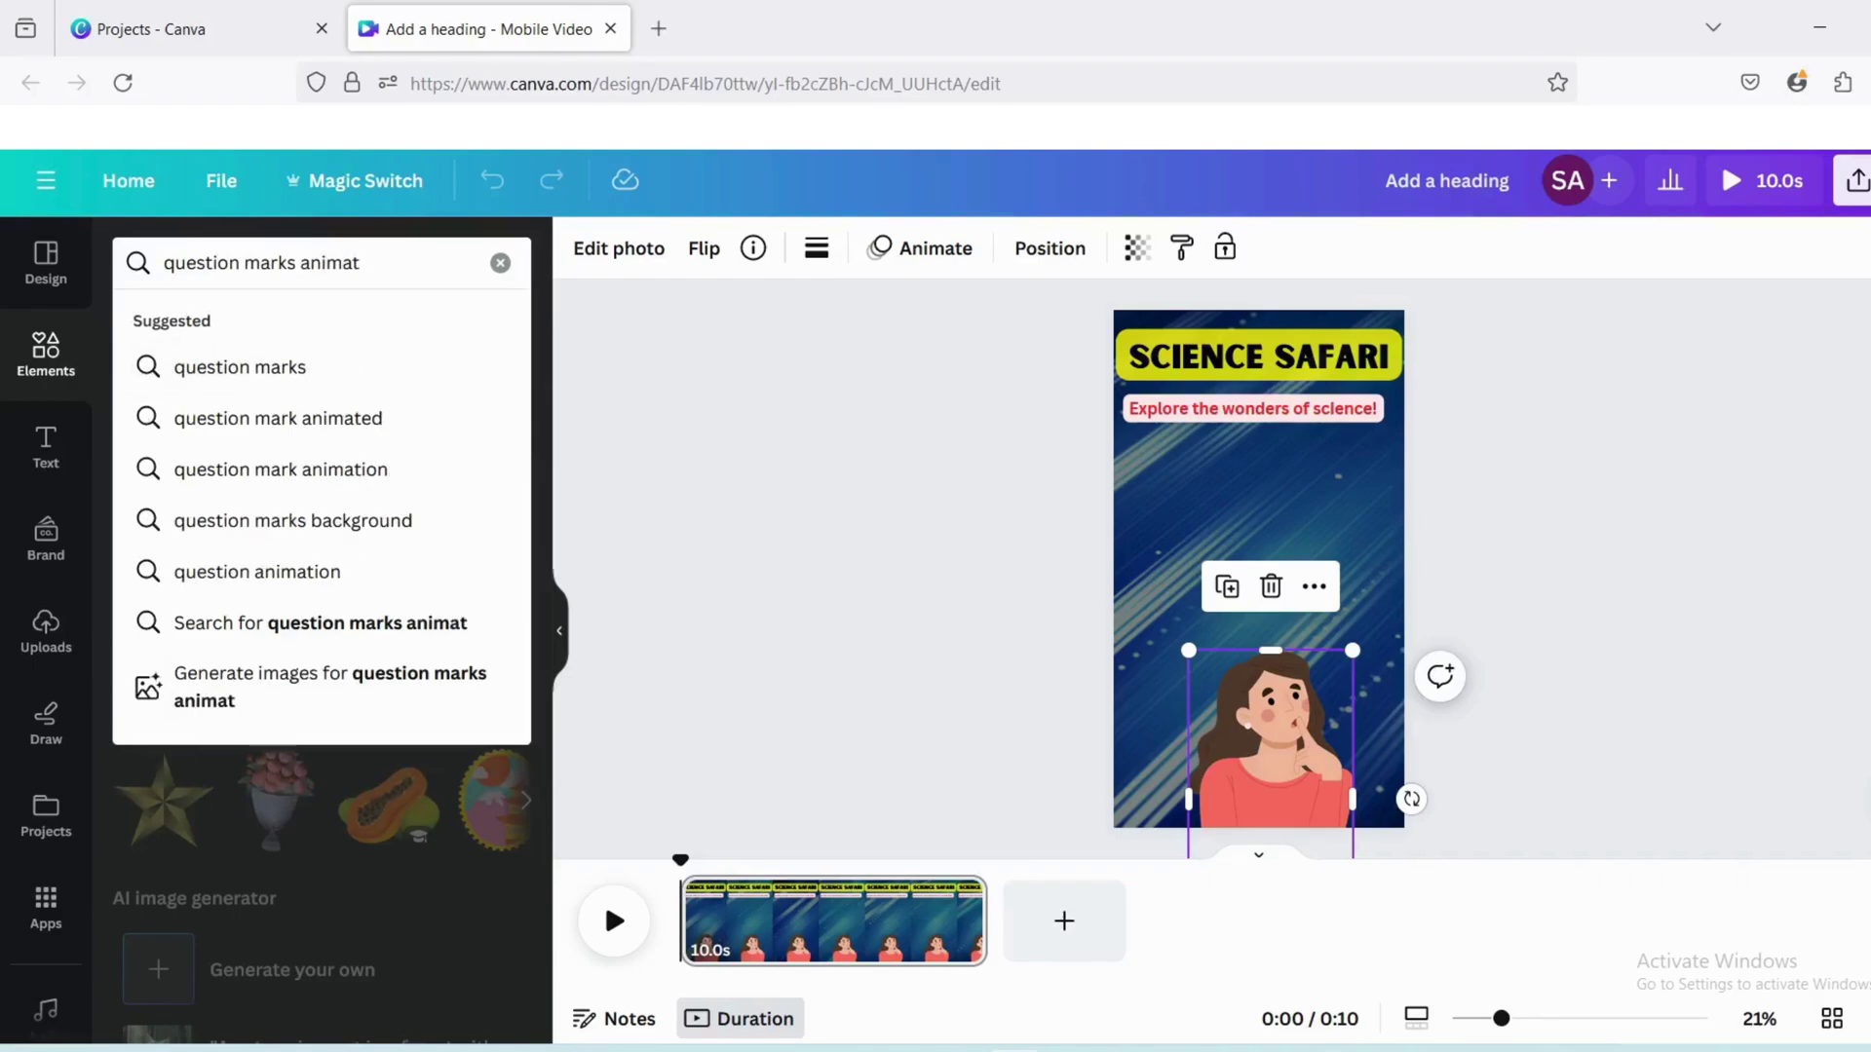
{"action": "type", "text": "ed"}
{"action": "key", "text": "Return"}
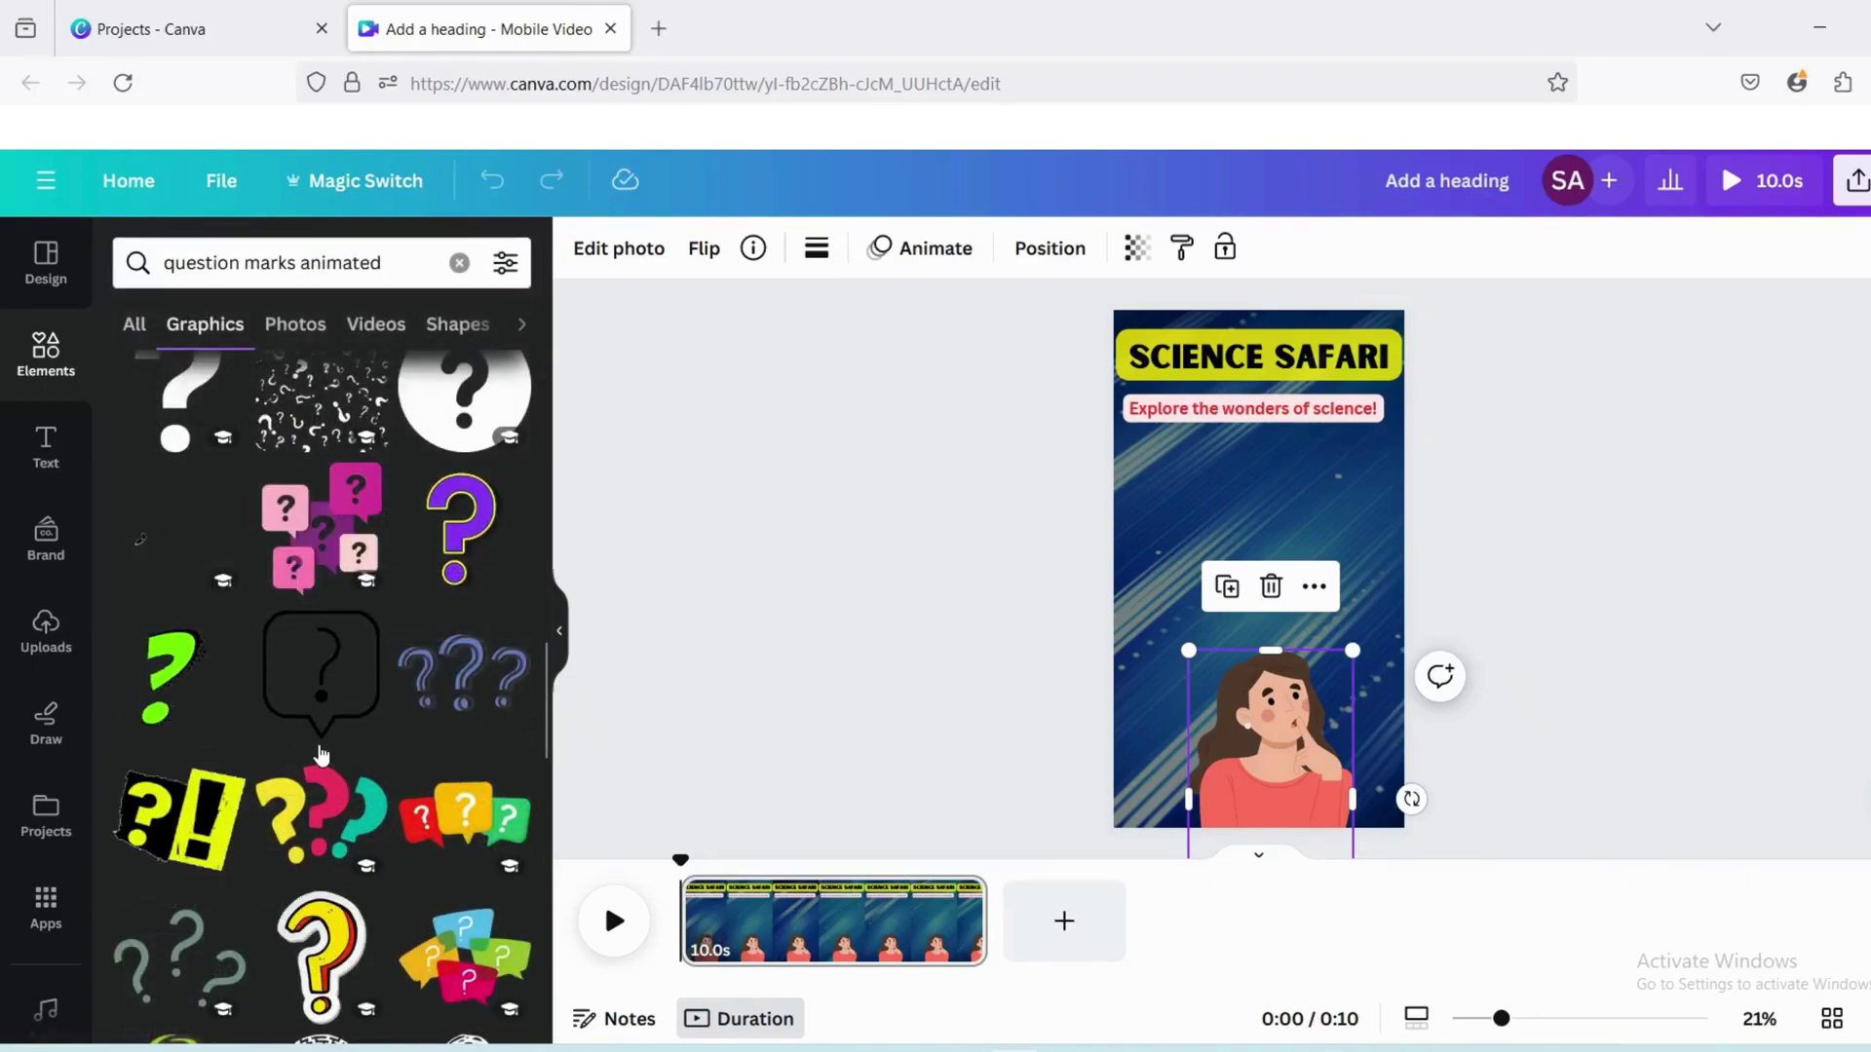
{"action": "left_click", "coordinate": [175, 696]}
{"action": "left_click_drag", "start_coordinate": [1190, 648], "coordinate": [1353, 627]}
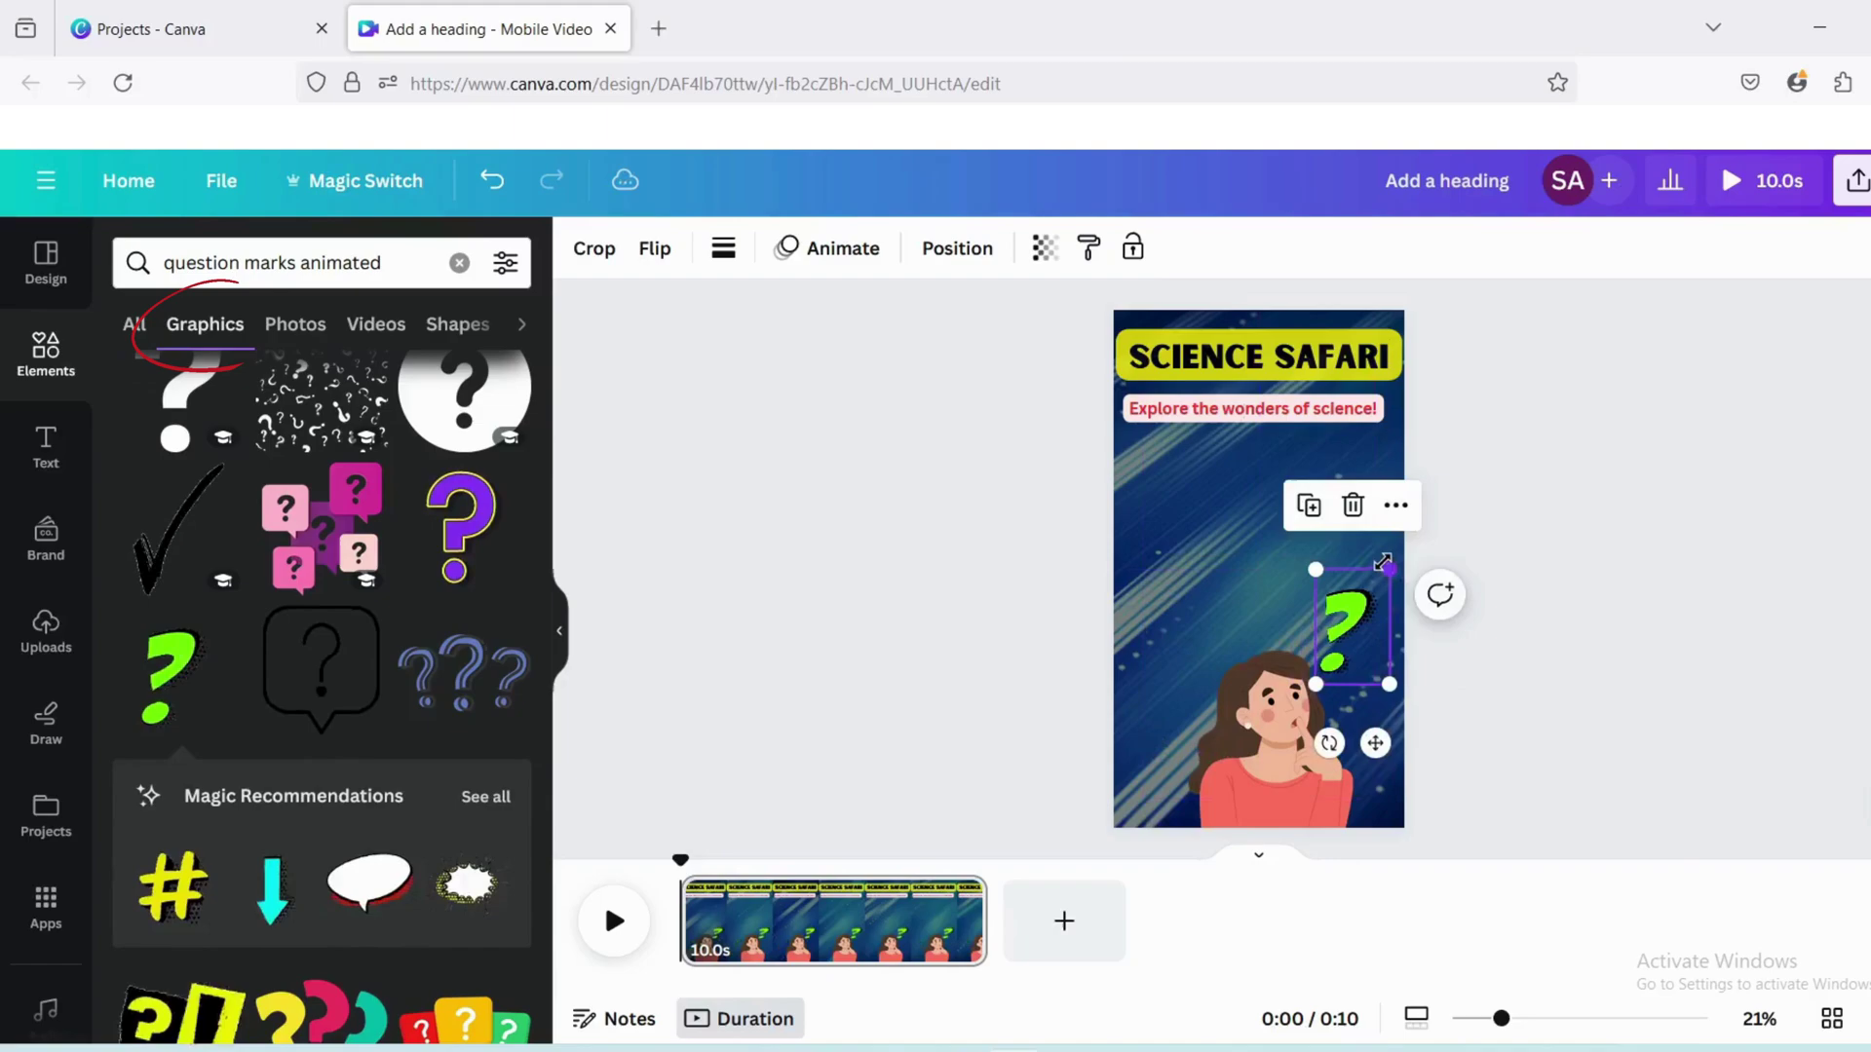
{"action": "left_click", "coordinate": [175, 697]}
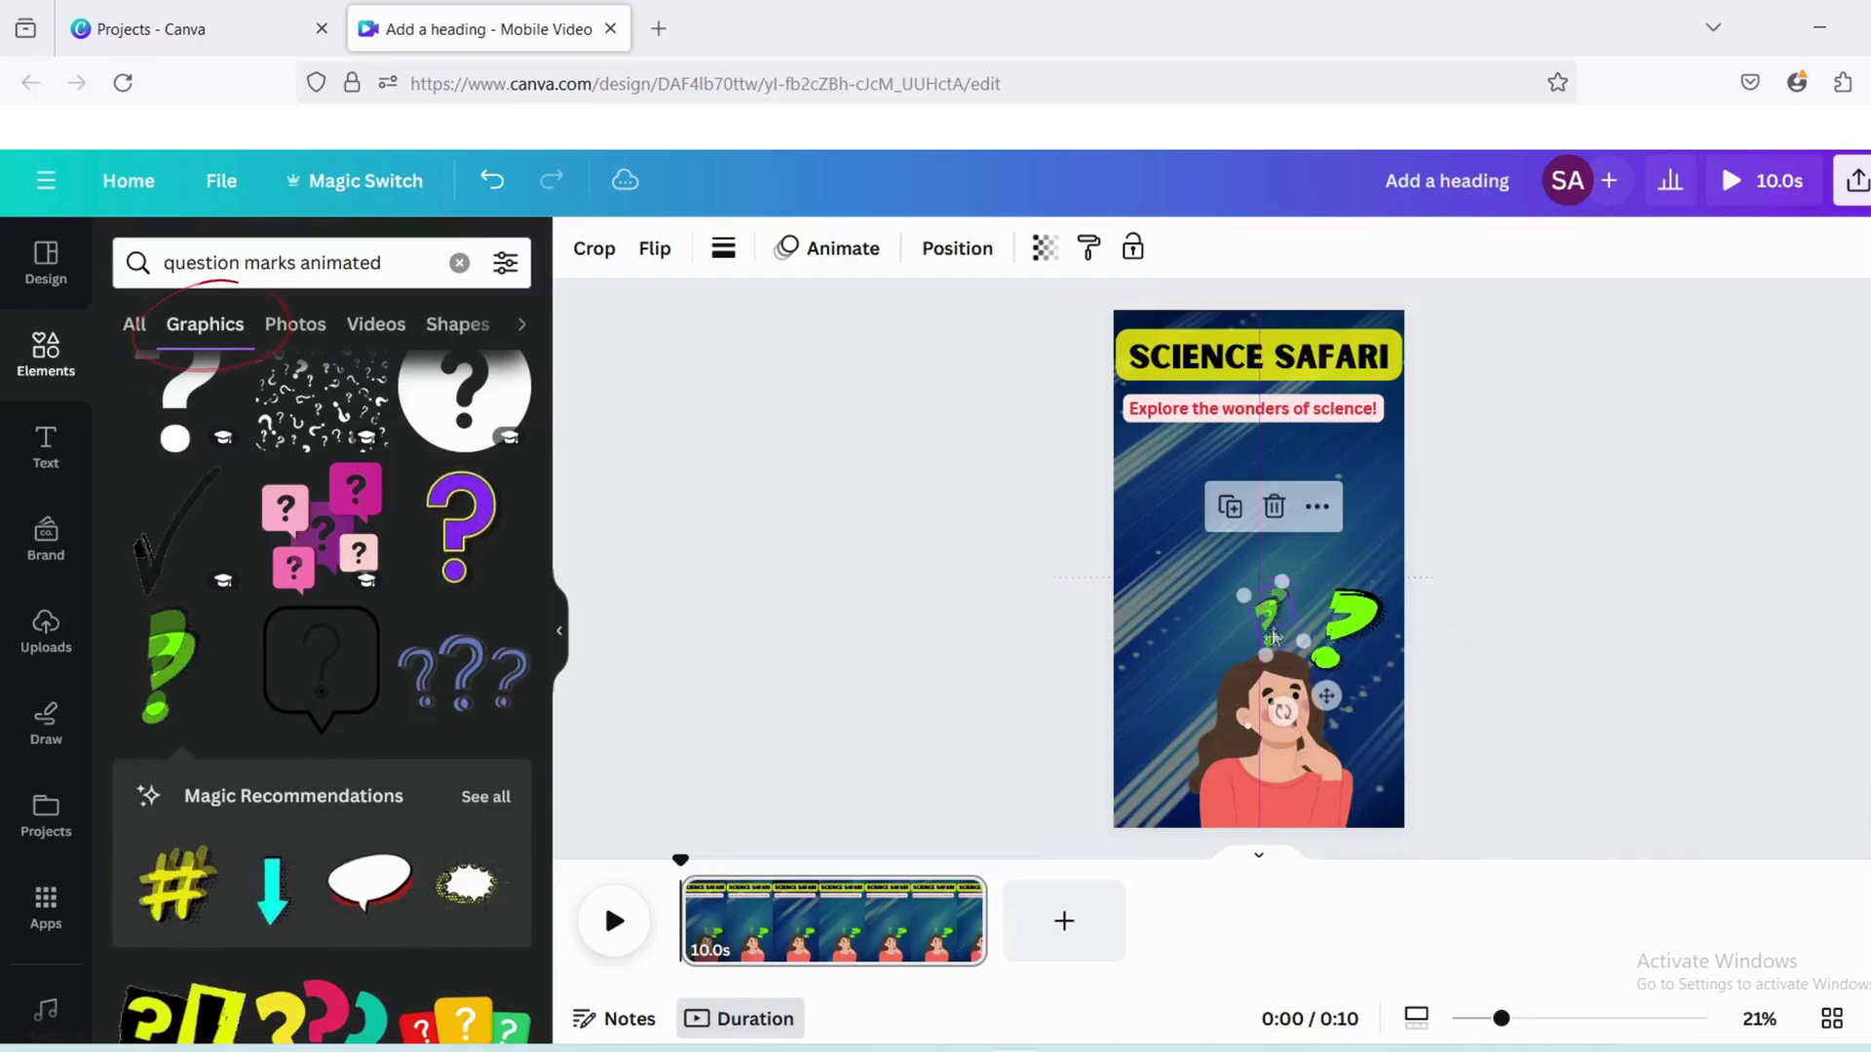
{"action": "left_click_drag", "start_coordinate": [1226, 624], "coordinate": [1193, 670]}
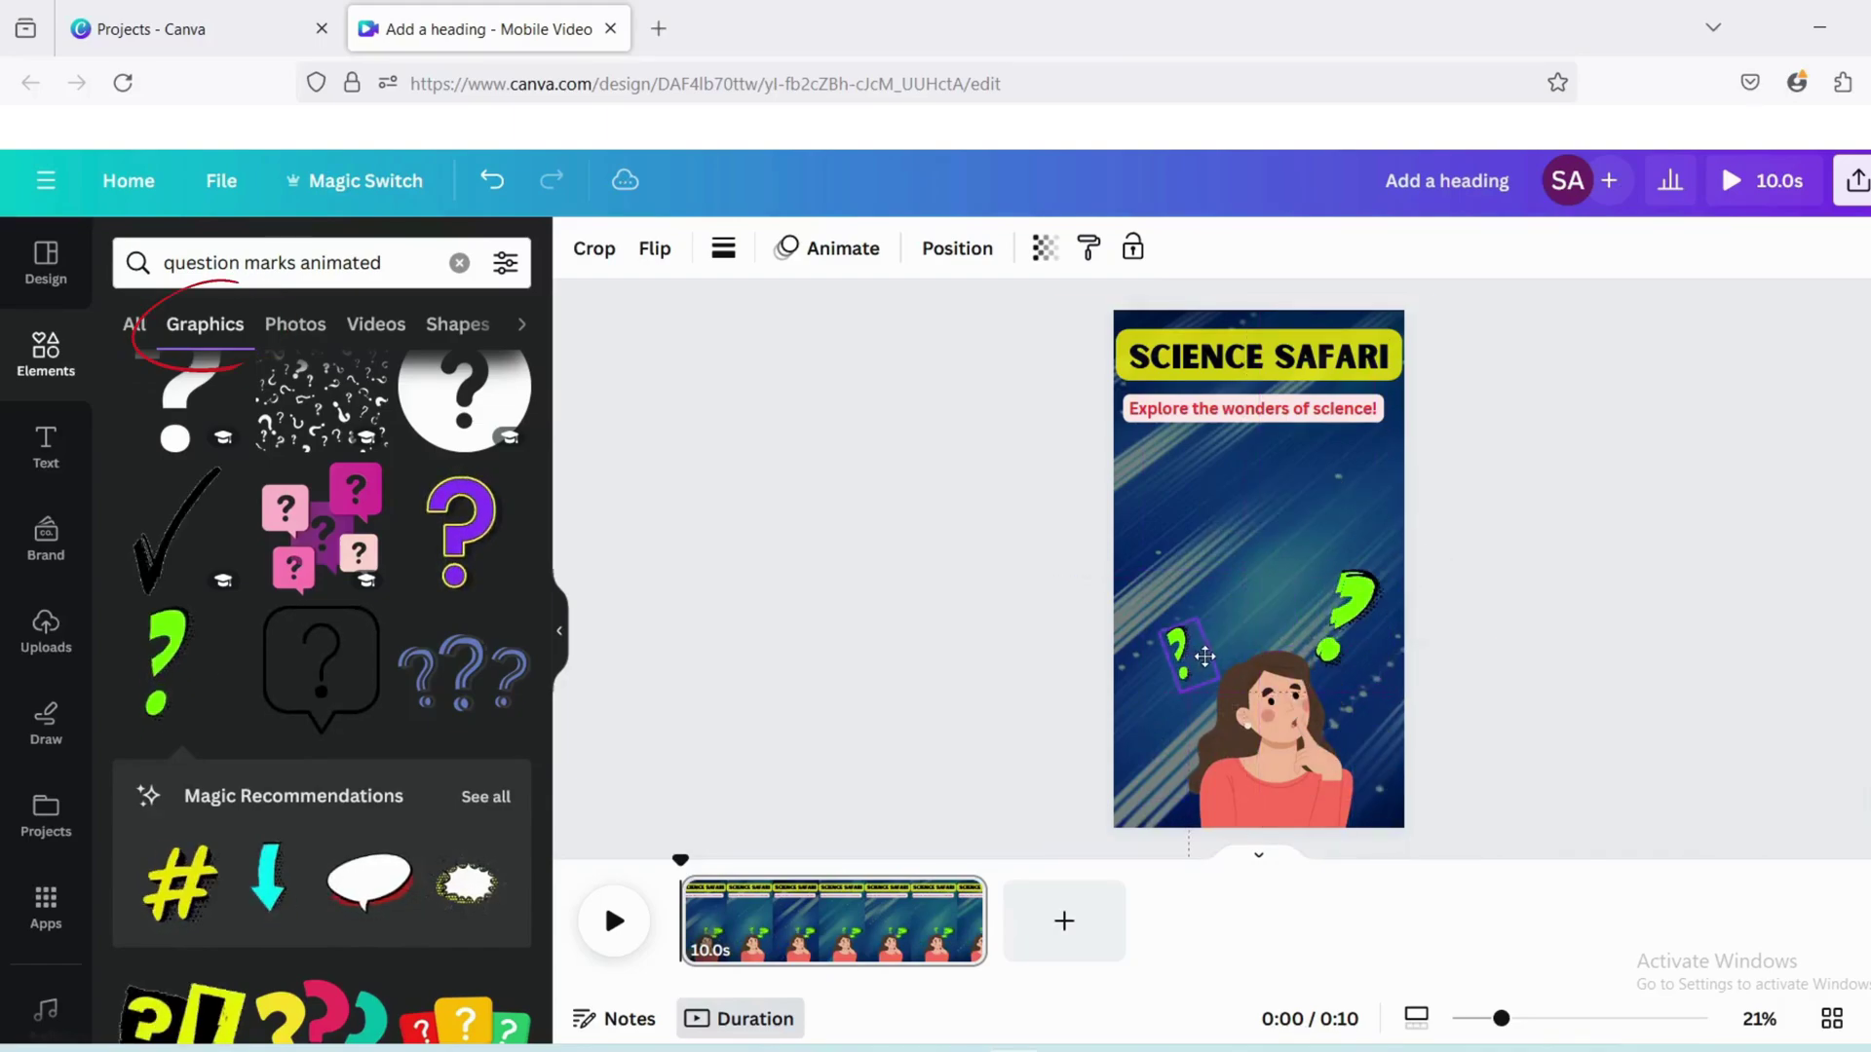
{"action": "left_click", "coordinate": [1350, 609]}
{"action": "left_click_drag", "start_coordinate": [1350, 609], "coordinate": [1363, 649]}
{"action": "left_click", "coordinate": [1354, 620]}
Step: Group the question marks, trim them to the last 8.6 s, and add 'What is the chemical symbol for water?'
{"action": "left_click", "coordinate": [1345, 505]}
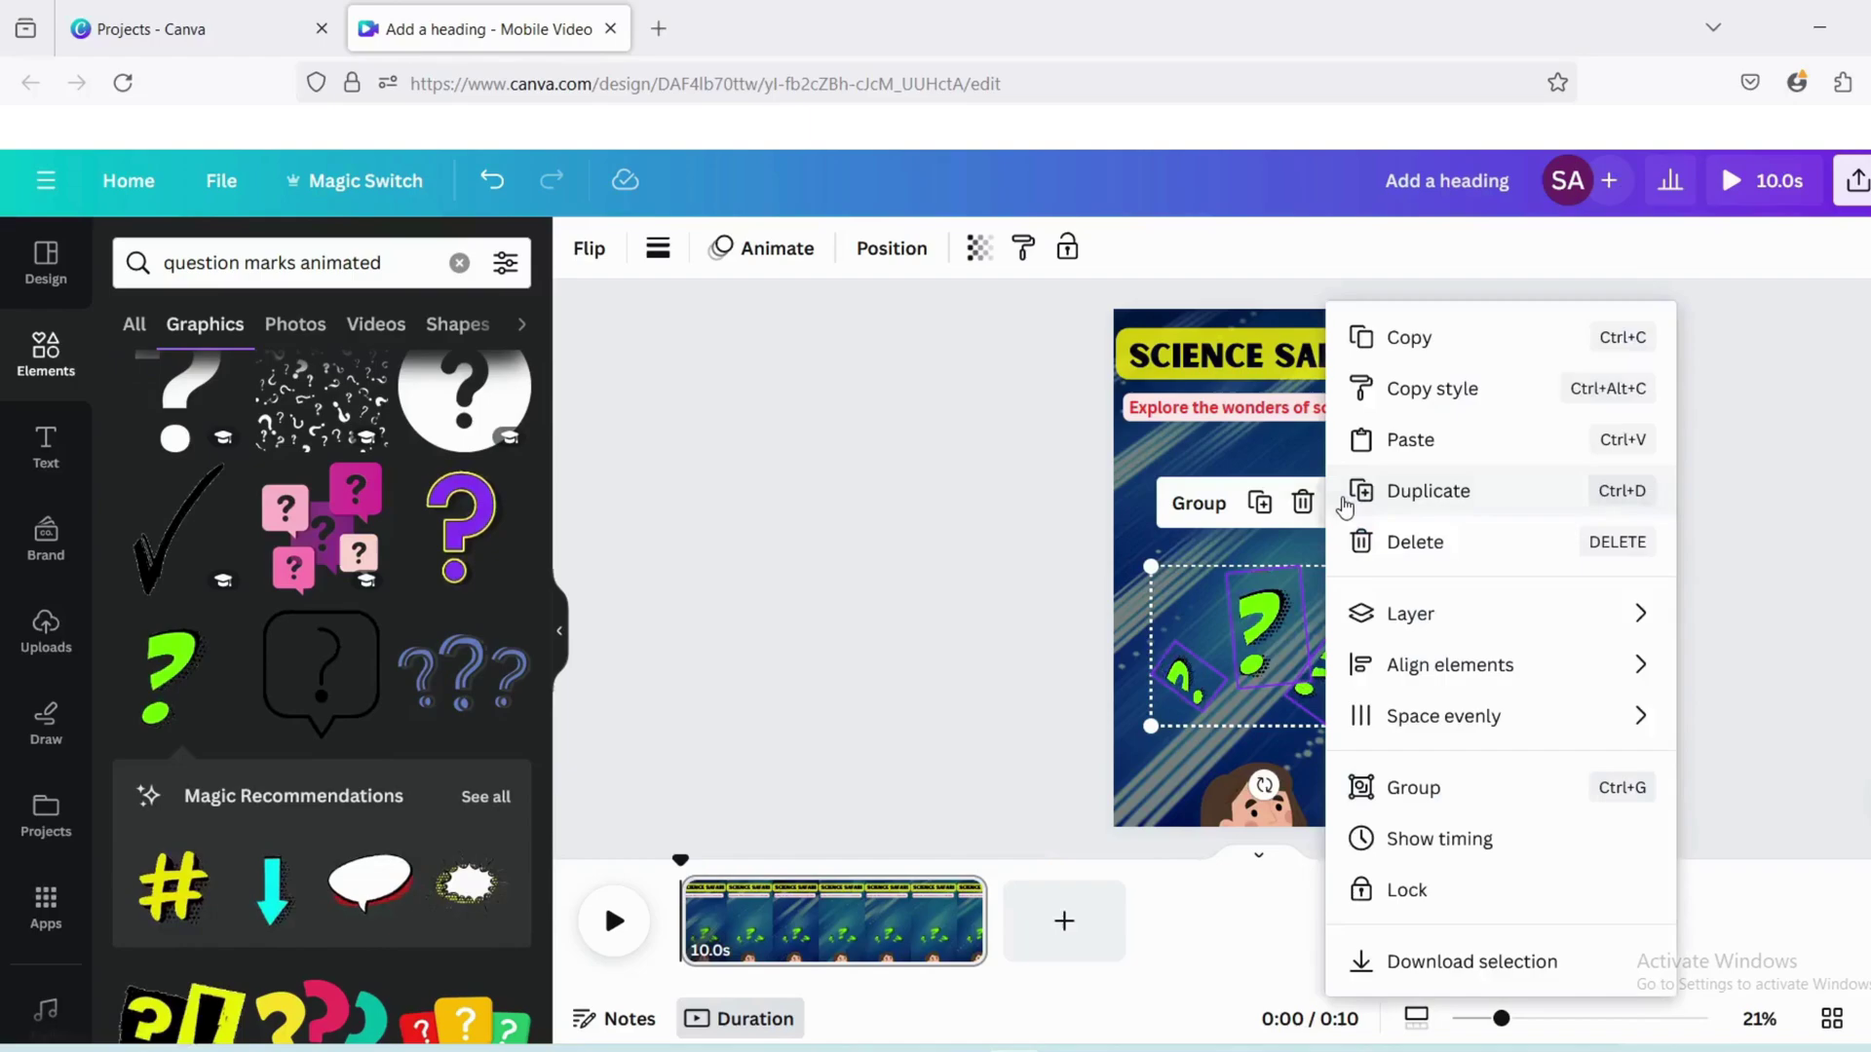
{"action": "left_click", "coordinate": [1412, 788]}
{"action": "left_click", "coordinate": [1359, 505]}
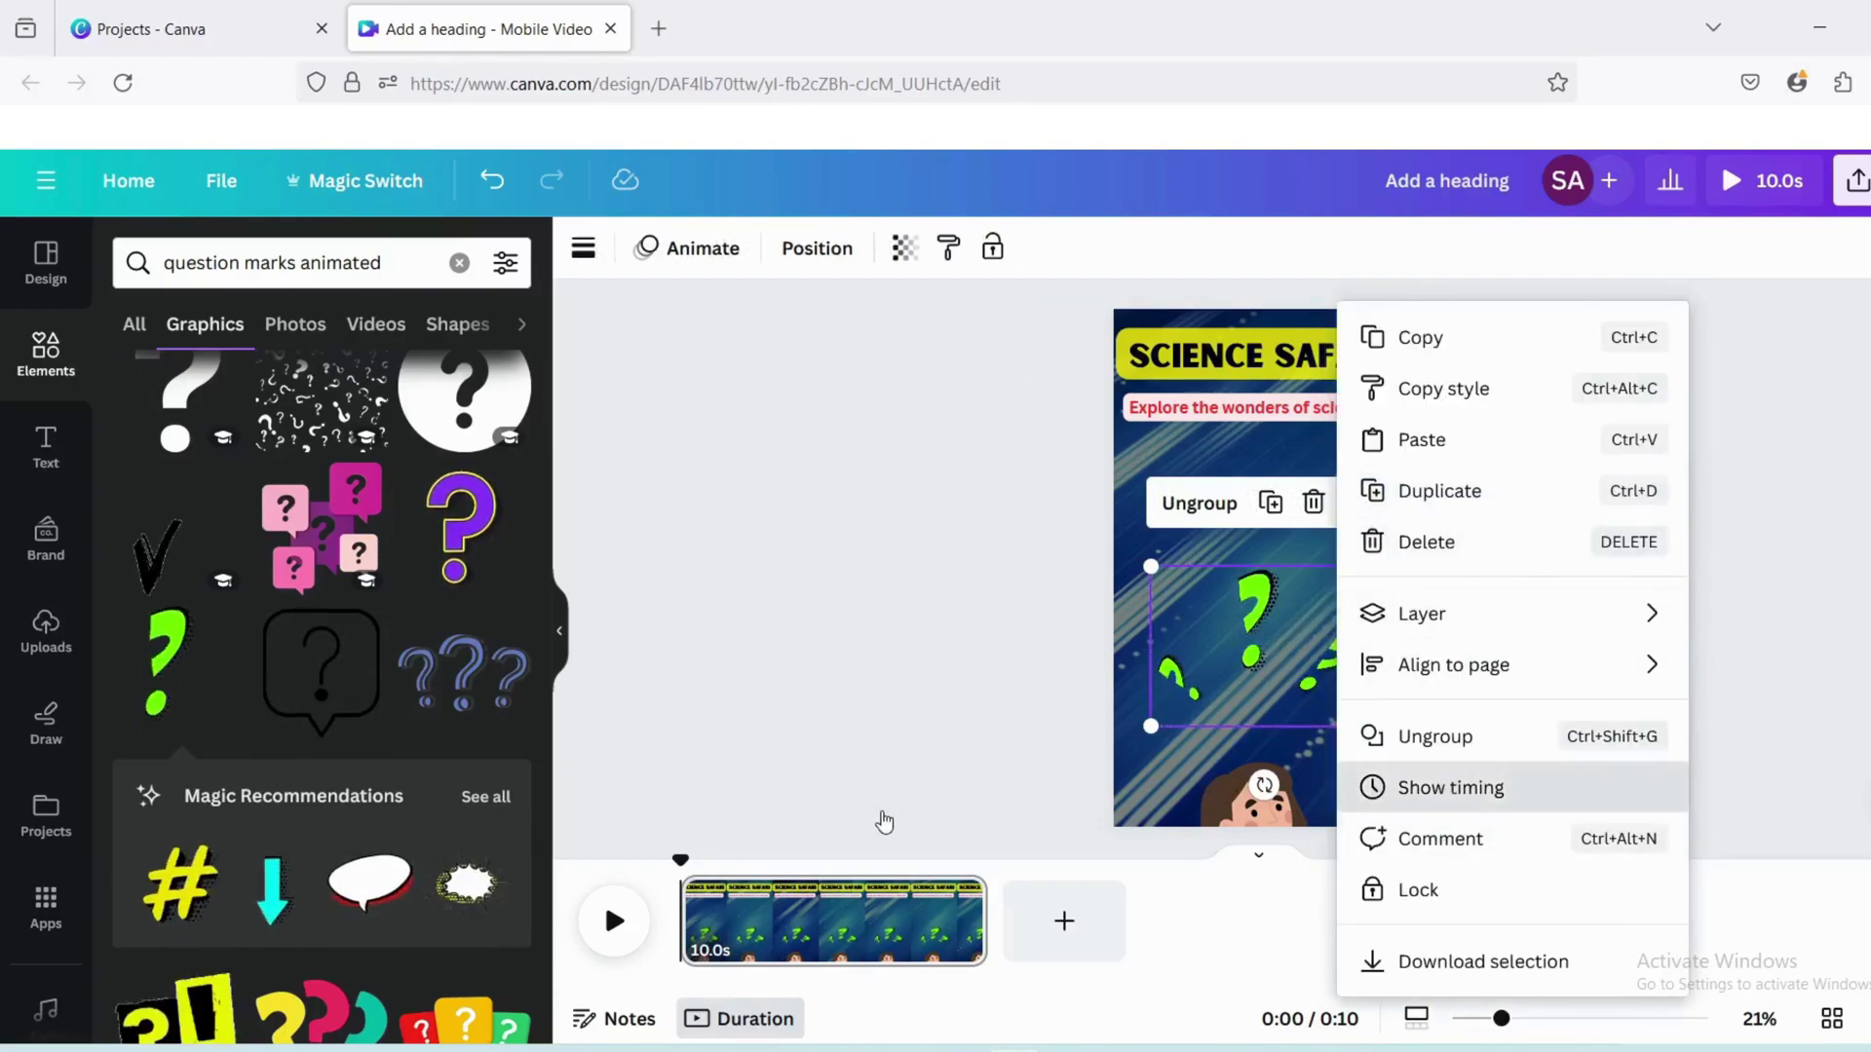
{"action": "key", "text": "Return"}
{"action": "left_click_drag", "start_coordinate": [733, 872], "coordinate": [740, 874]}
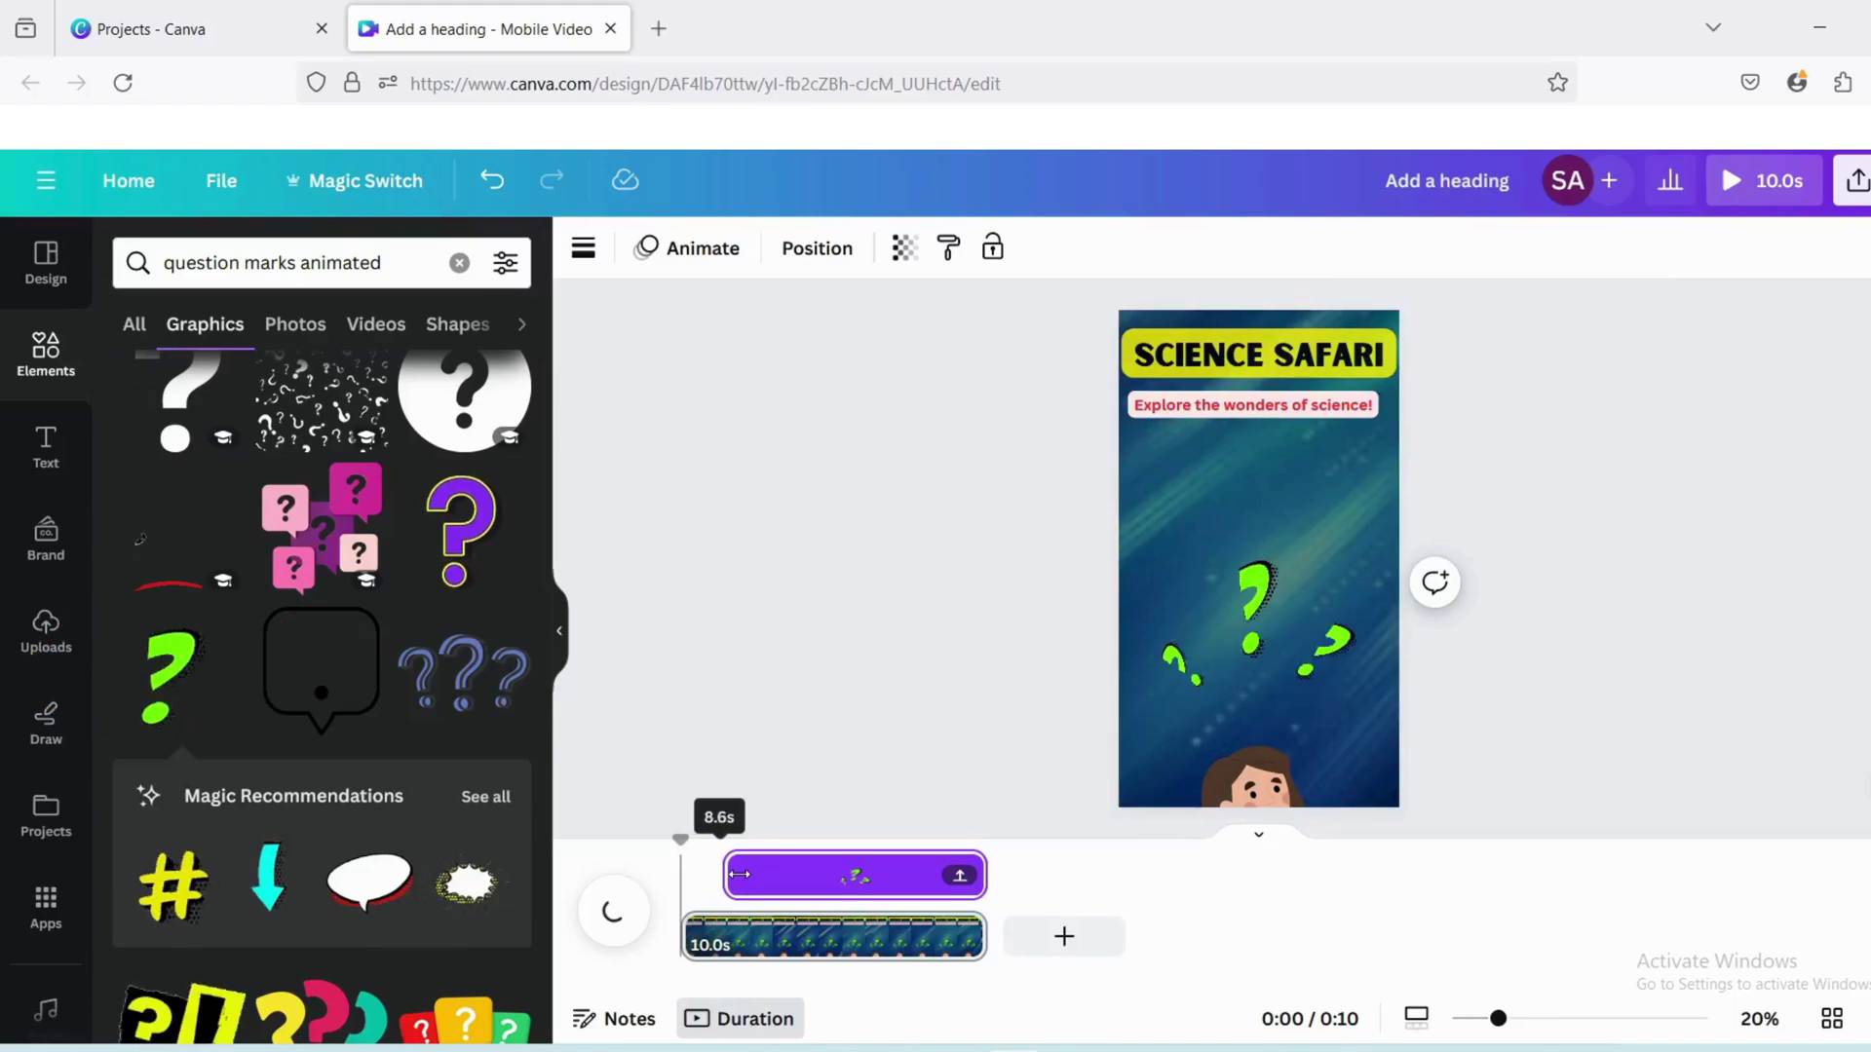
{"action": "left_click", "coordinate": [1262, 790]}
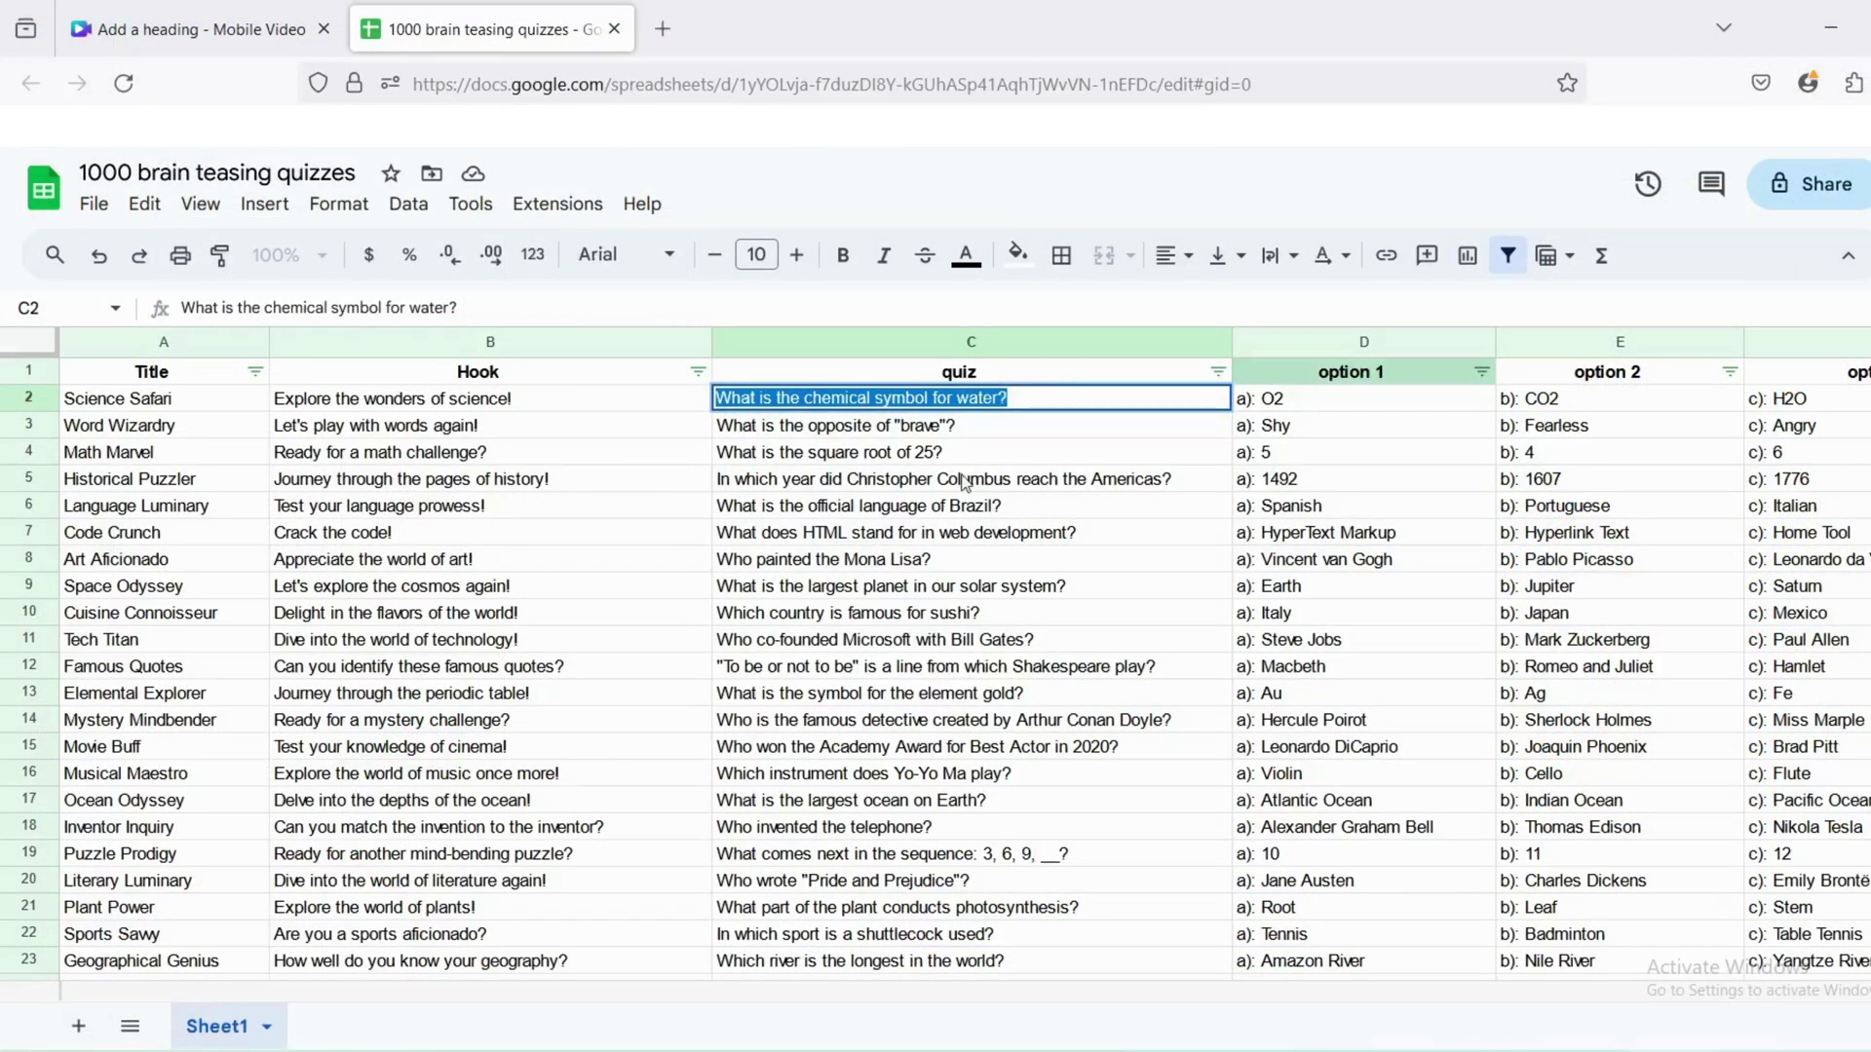
{"action": "left_click", "coordinate": [149, 39]}
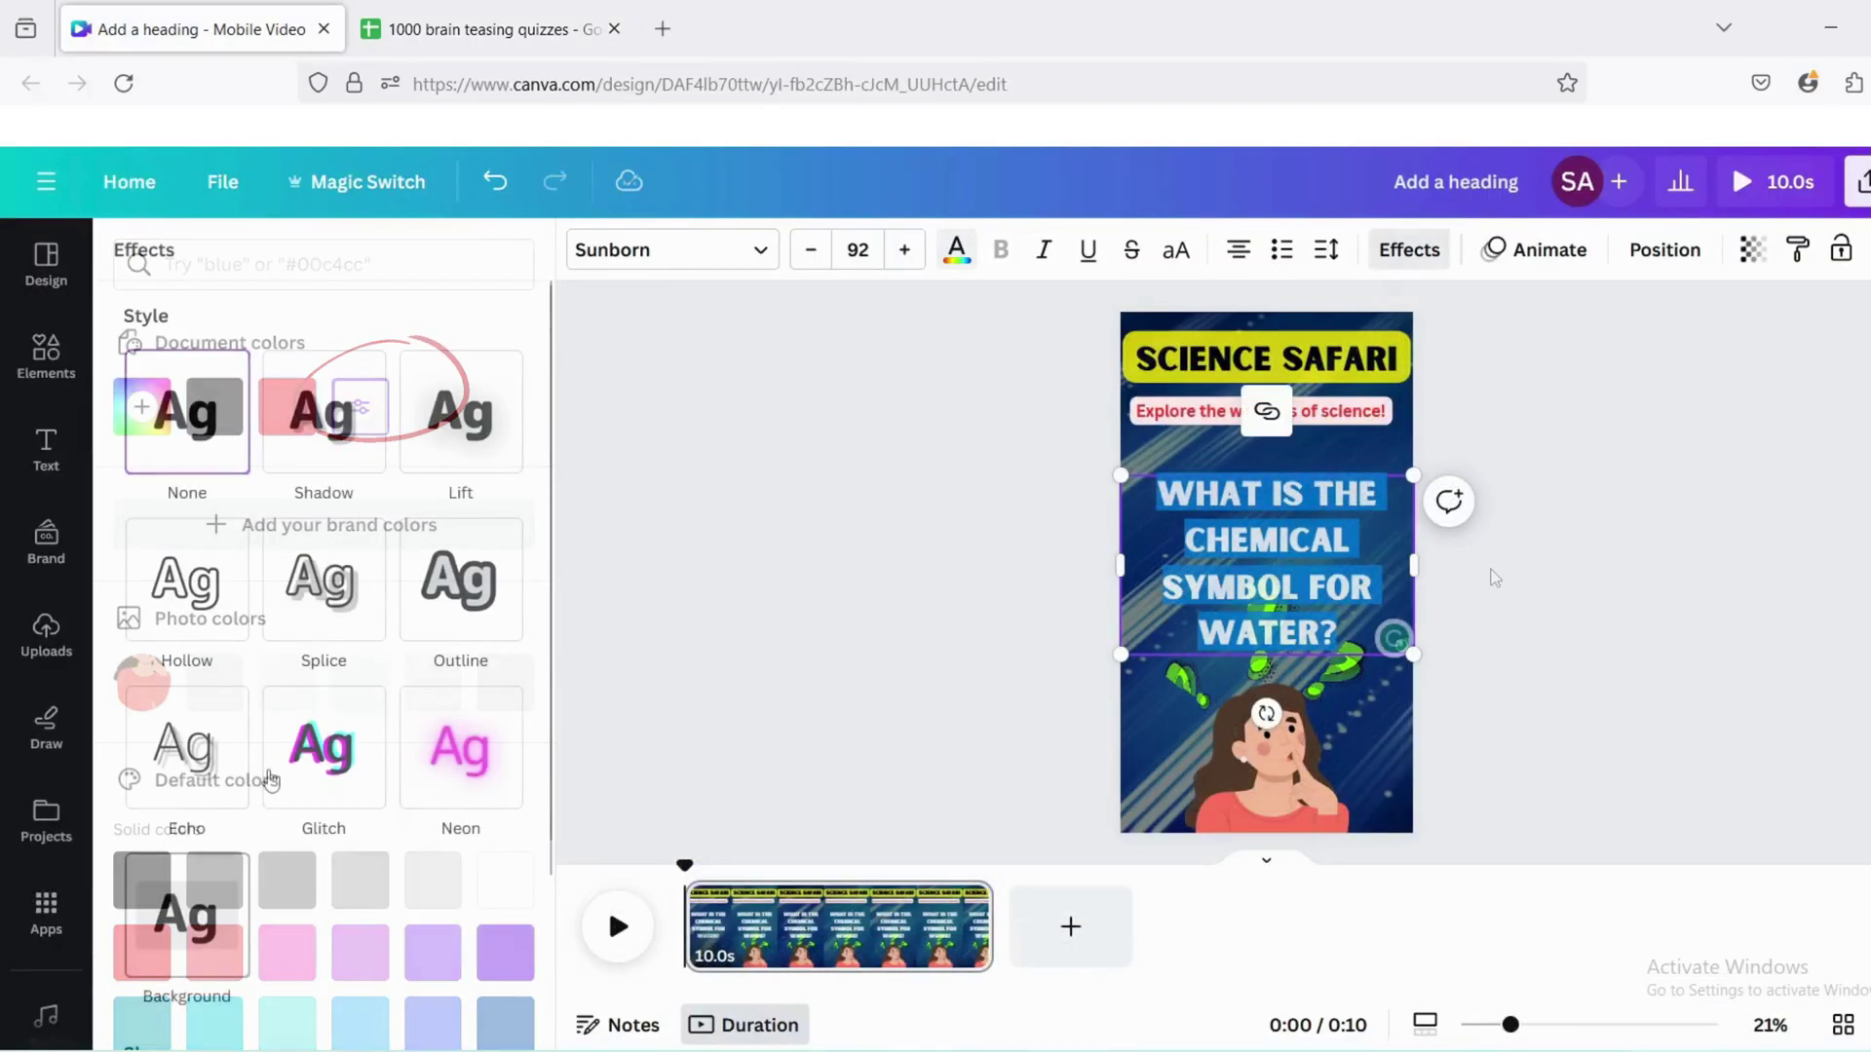
Step: Give the question text a background highlight, resize it, and move the duplicate box lower
{"action": "left_click", "coordinate": [195, 923]}
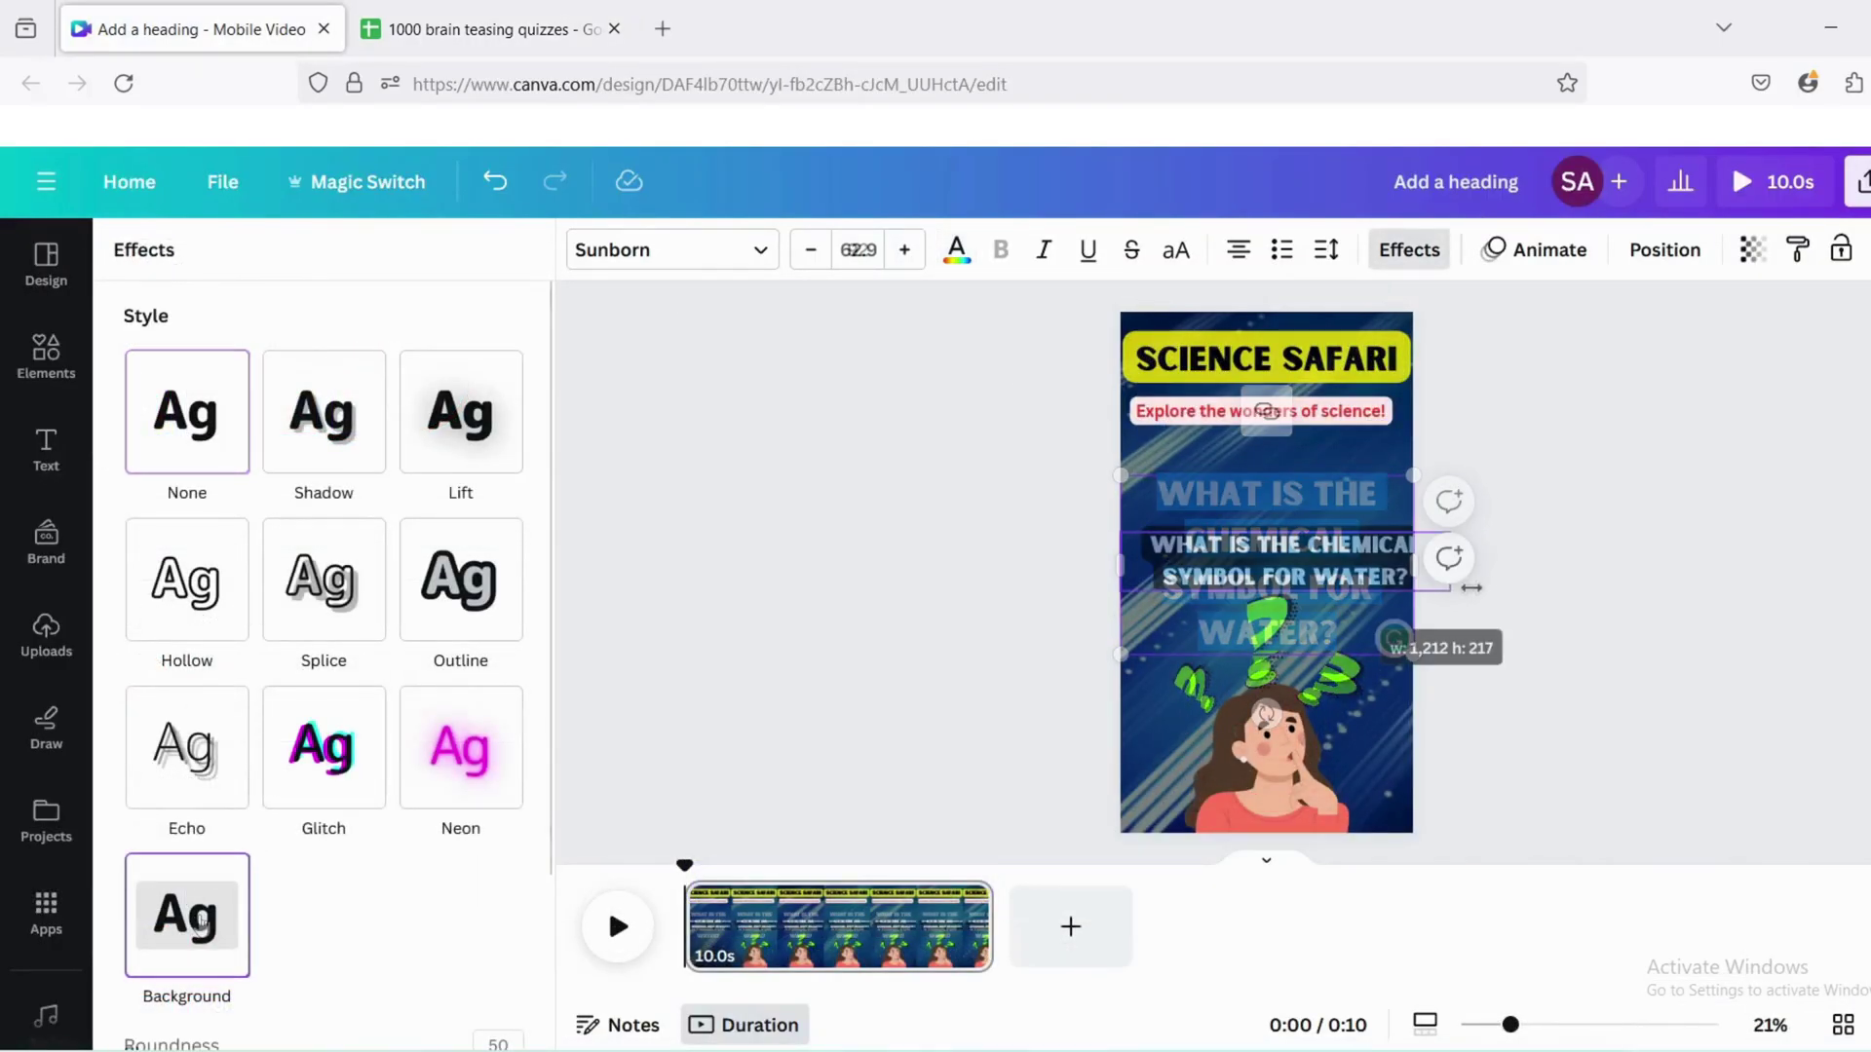
{"action": "mouse_move", "coordinate": [1422, 585]}
{"action": "left_mouse_down"}
{"action": "mouse_move", "coordinate": [1483, 555]}
{"action": "mouse_move", "coordinate": [1427, 570]}
{"action": "left_mouse_up"}
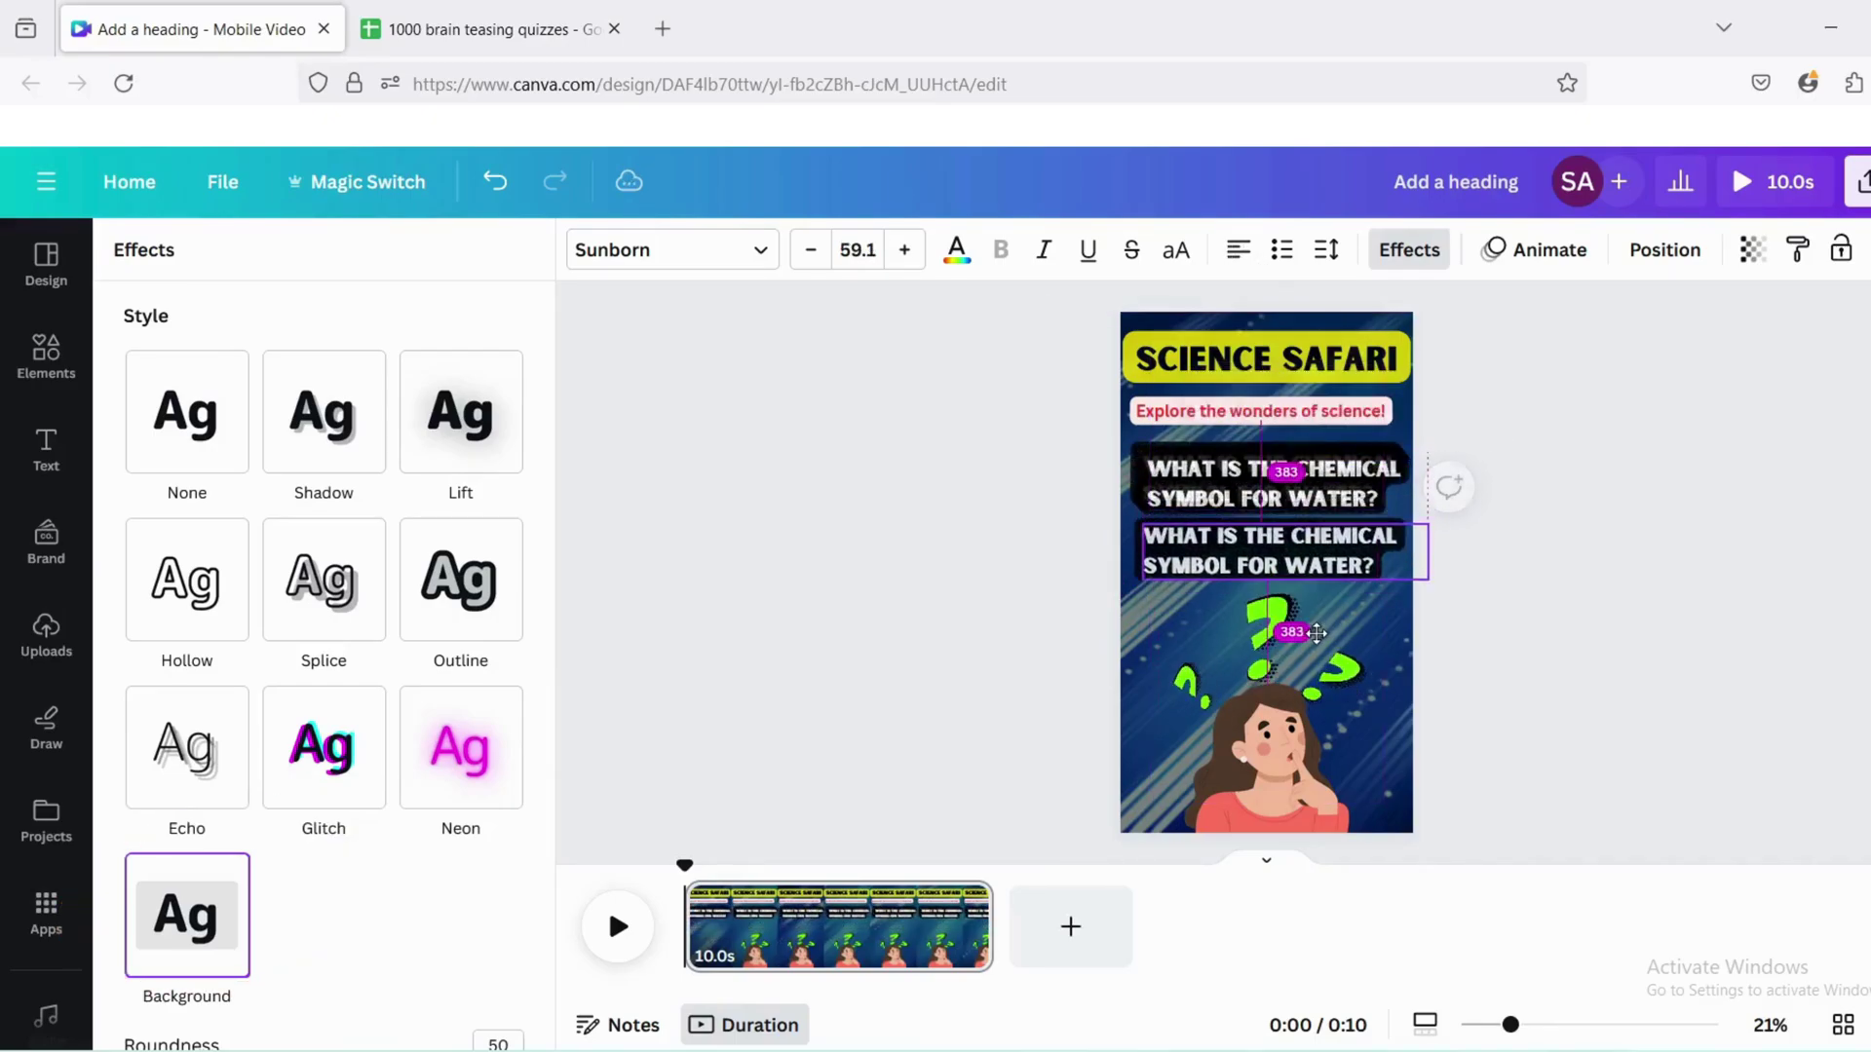
{"action": "left_click_drag", "start_coordinate": [1303, 665], "coordinate": [1303, 724]}
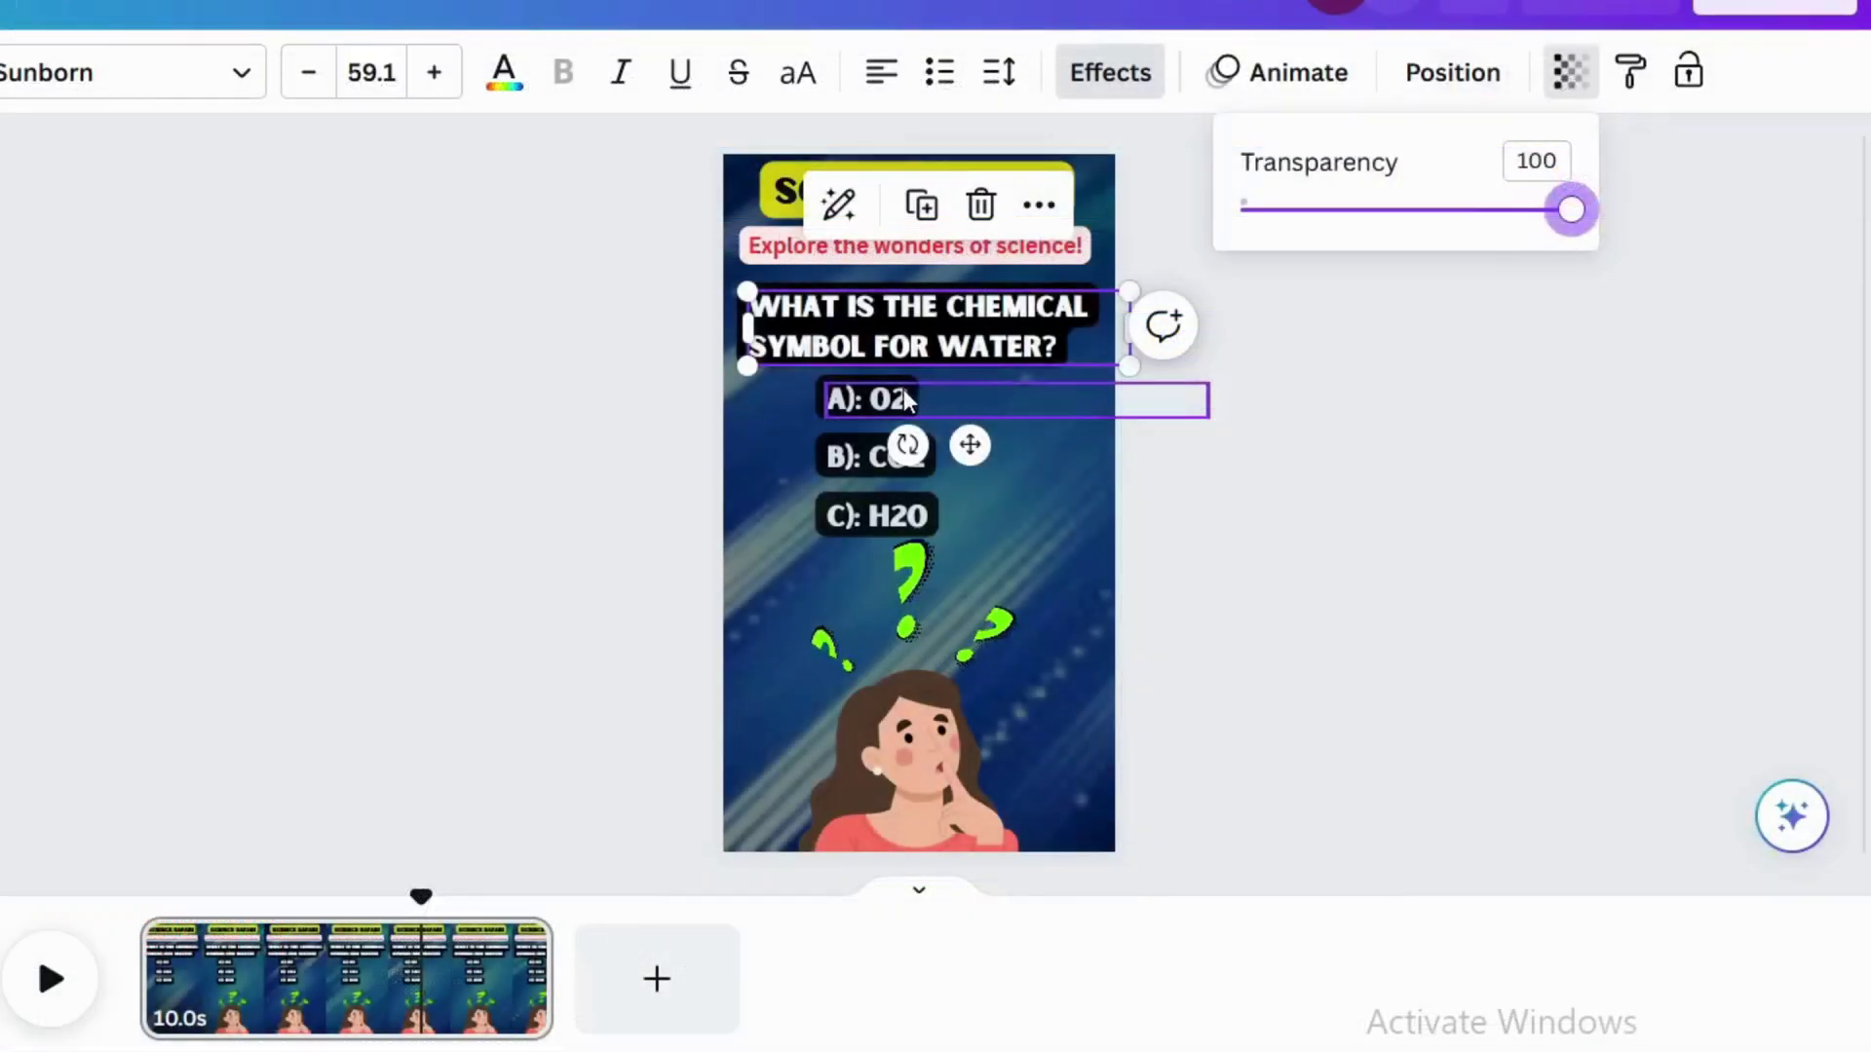
Step: Set the A): O2 answer box's transparency to 100
{"action": "left_click", "coordinate": [1570, 72]}
{"action": "left_click", "coordinate": [1570, 72]}
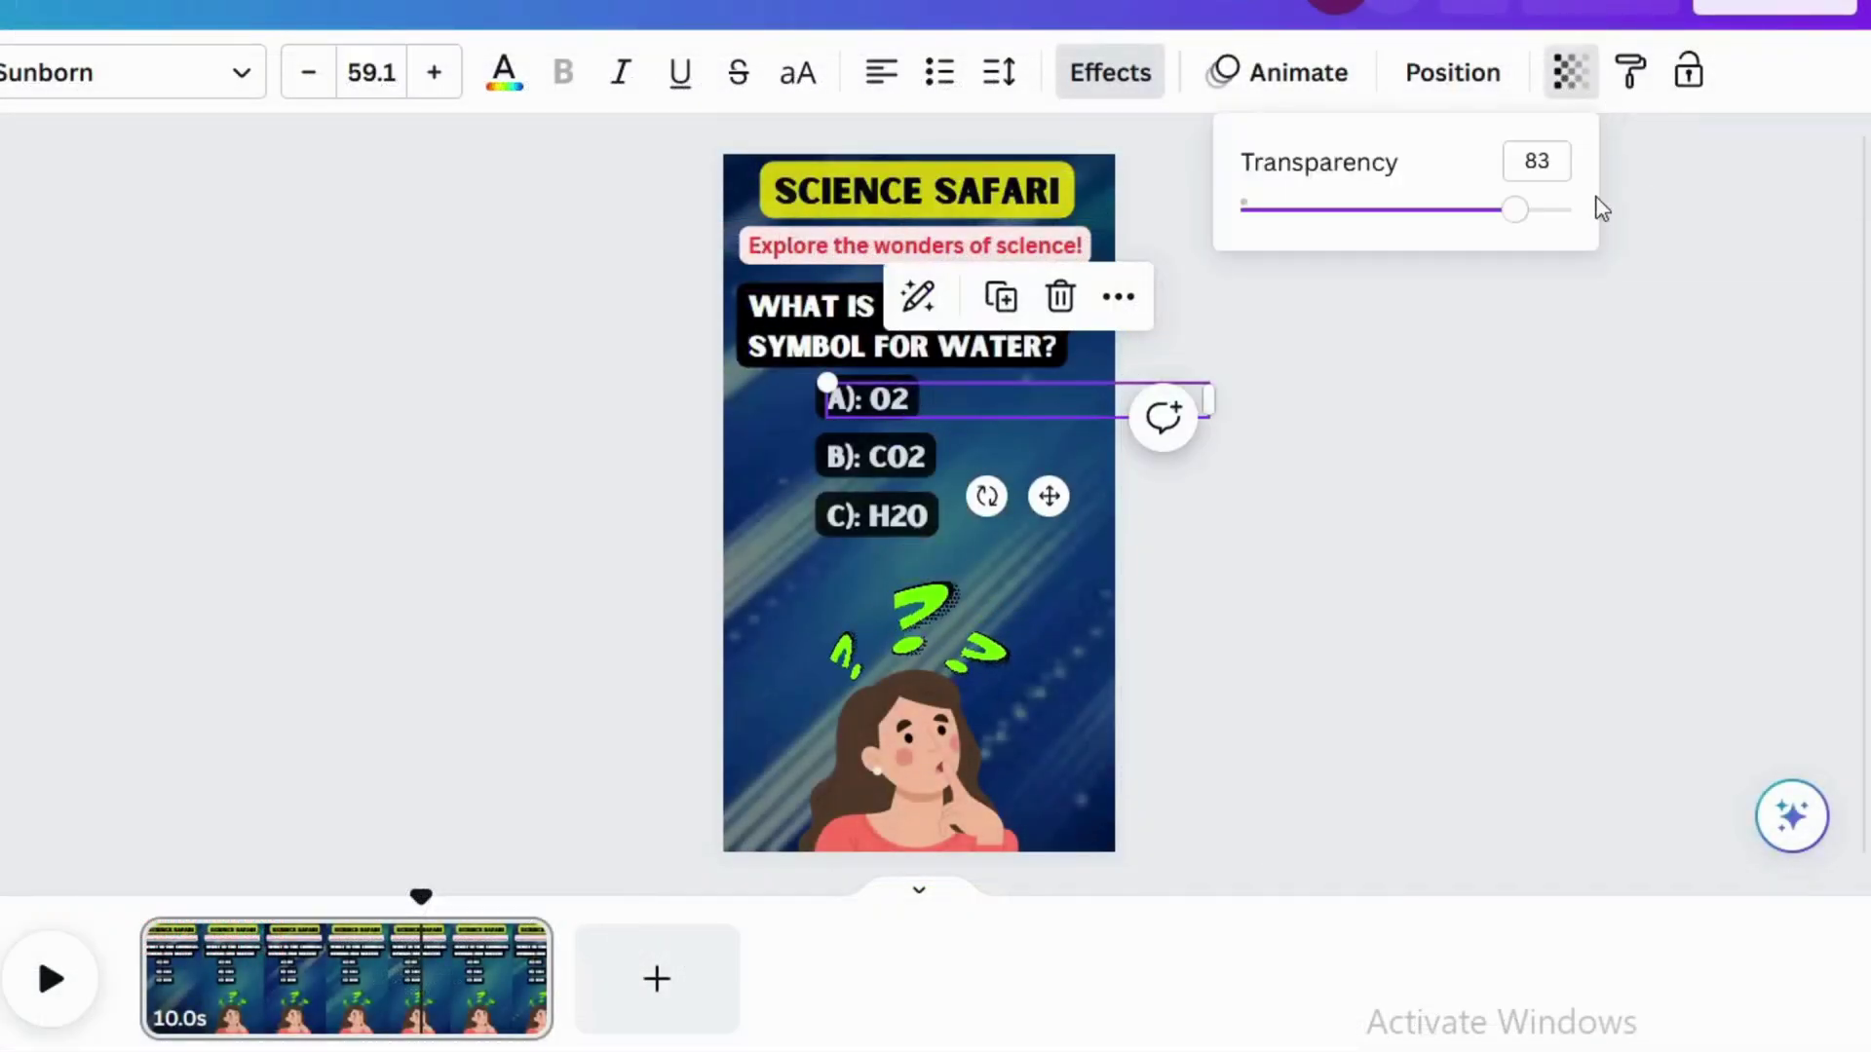
{"action": "left_click_drag", "start_coordinate": [1511, 208], "coordinate": [1641, 217]}
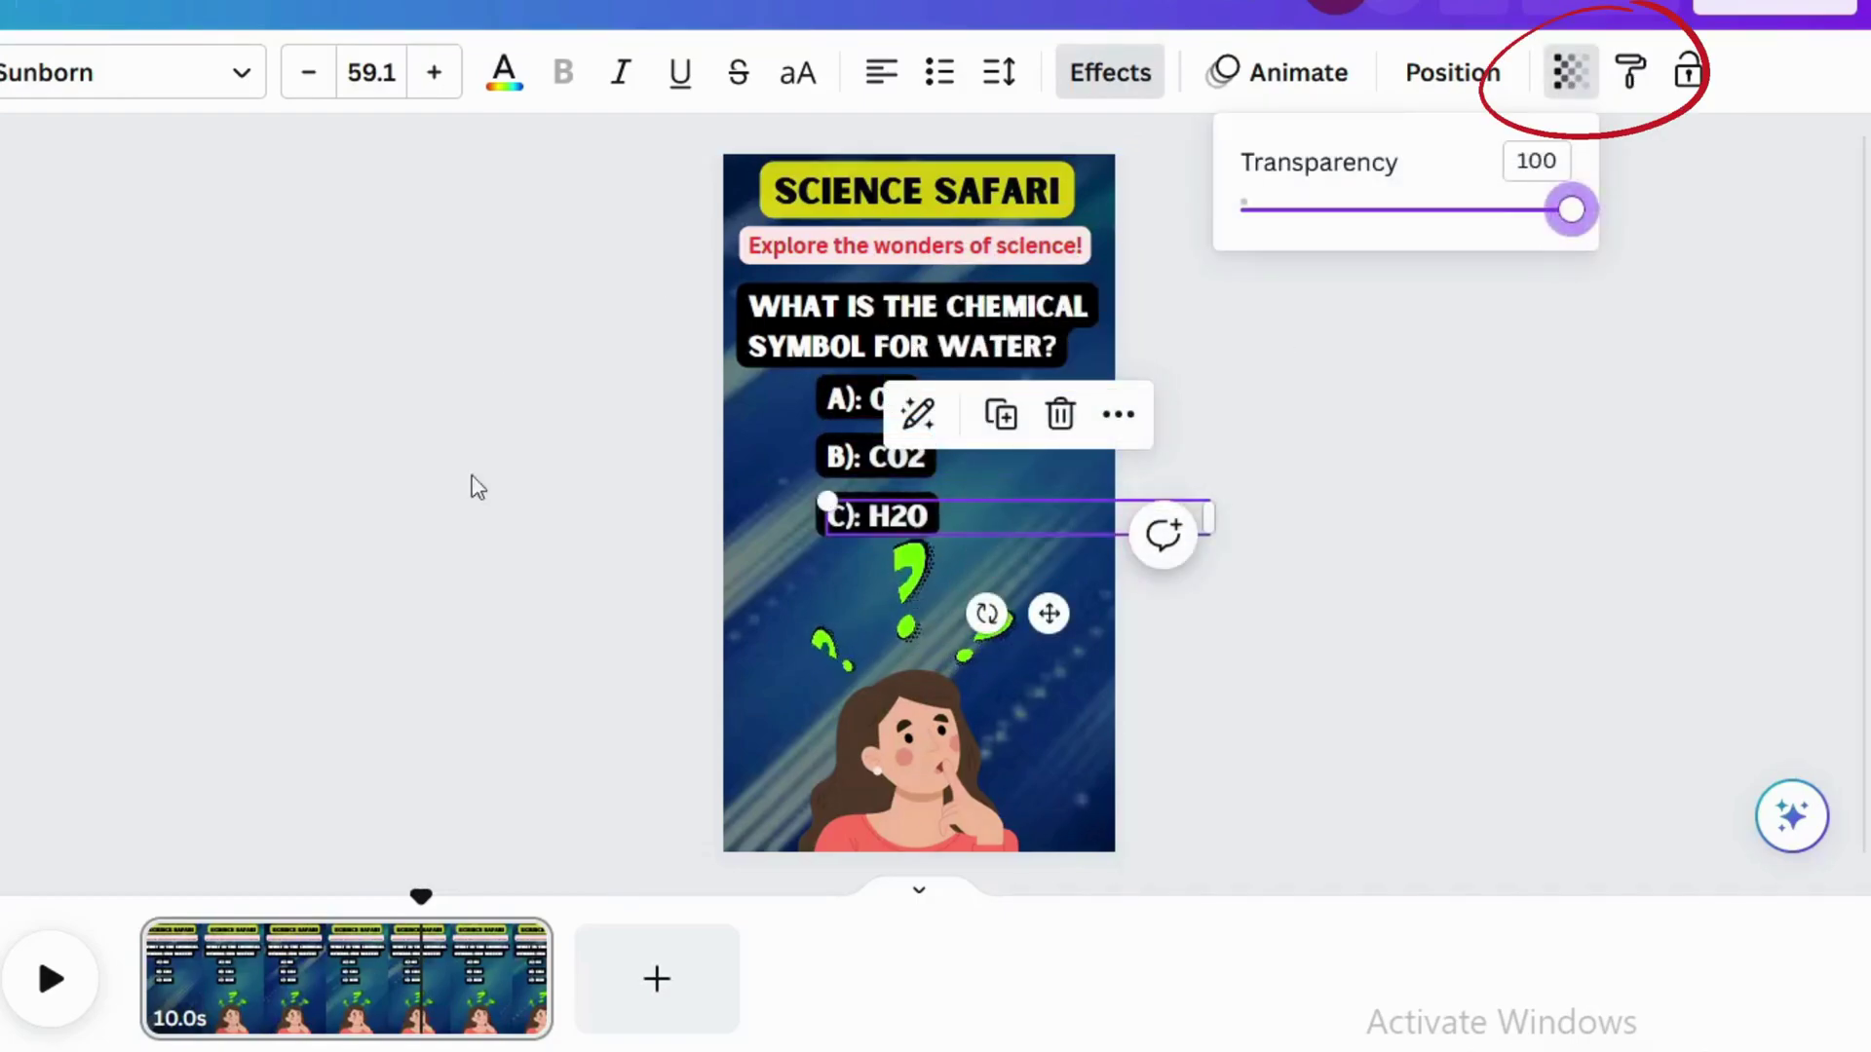
{"action": "left_click_drag", "start_coordinate": [417, 897], "coordinate": [179, 897]}
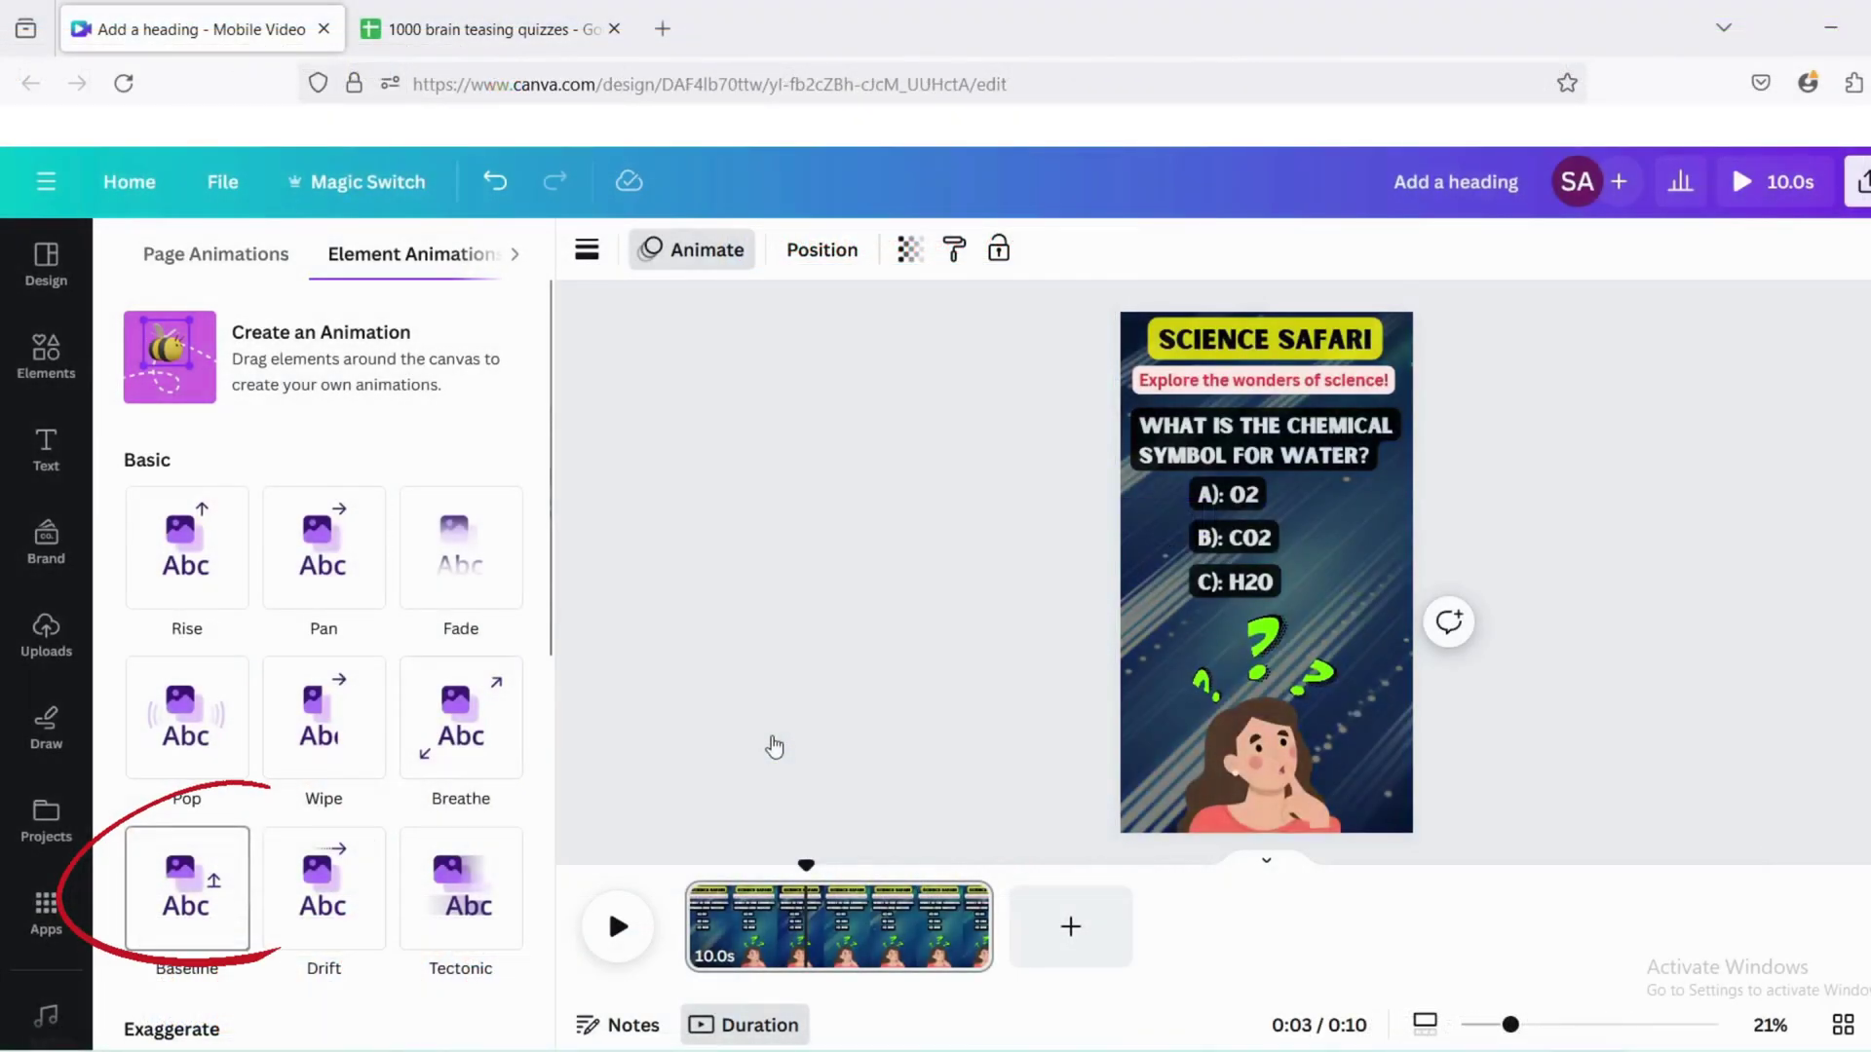
Step: Give the question marks a Baseline animation at maximum speed and preview it
{"action": "left_click", "coordinate": [188, 884]}
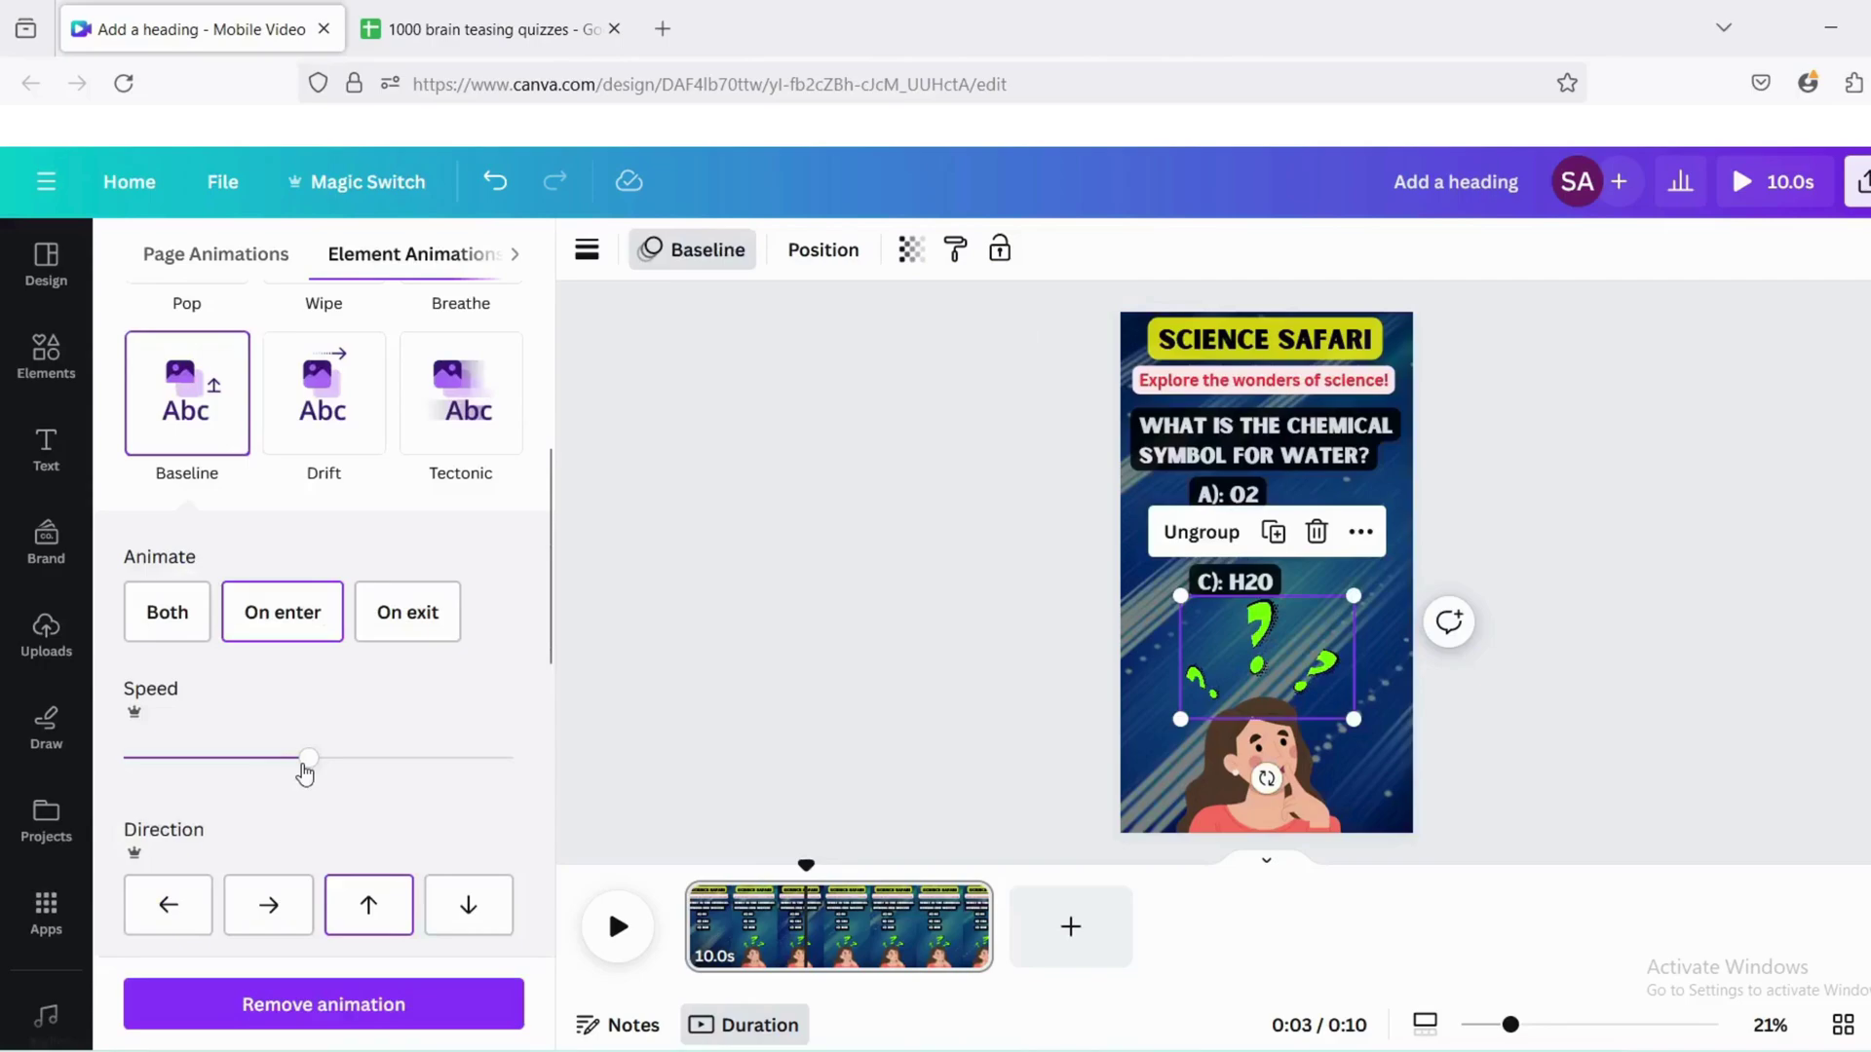
{"action": "left_click_drag", "start_coordinate": [149, 781], "coordinate": [508, 782]}
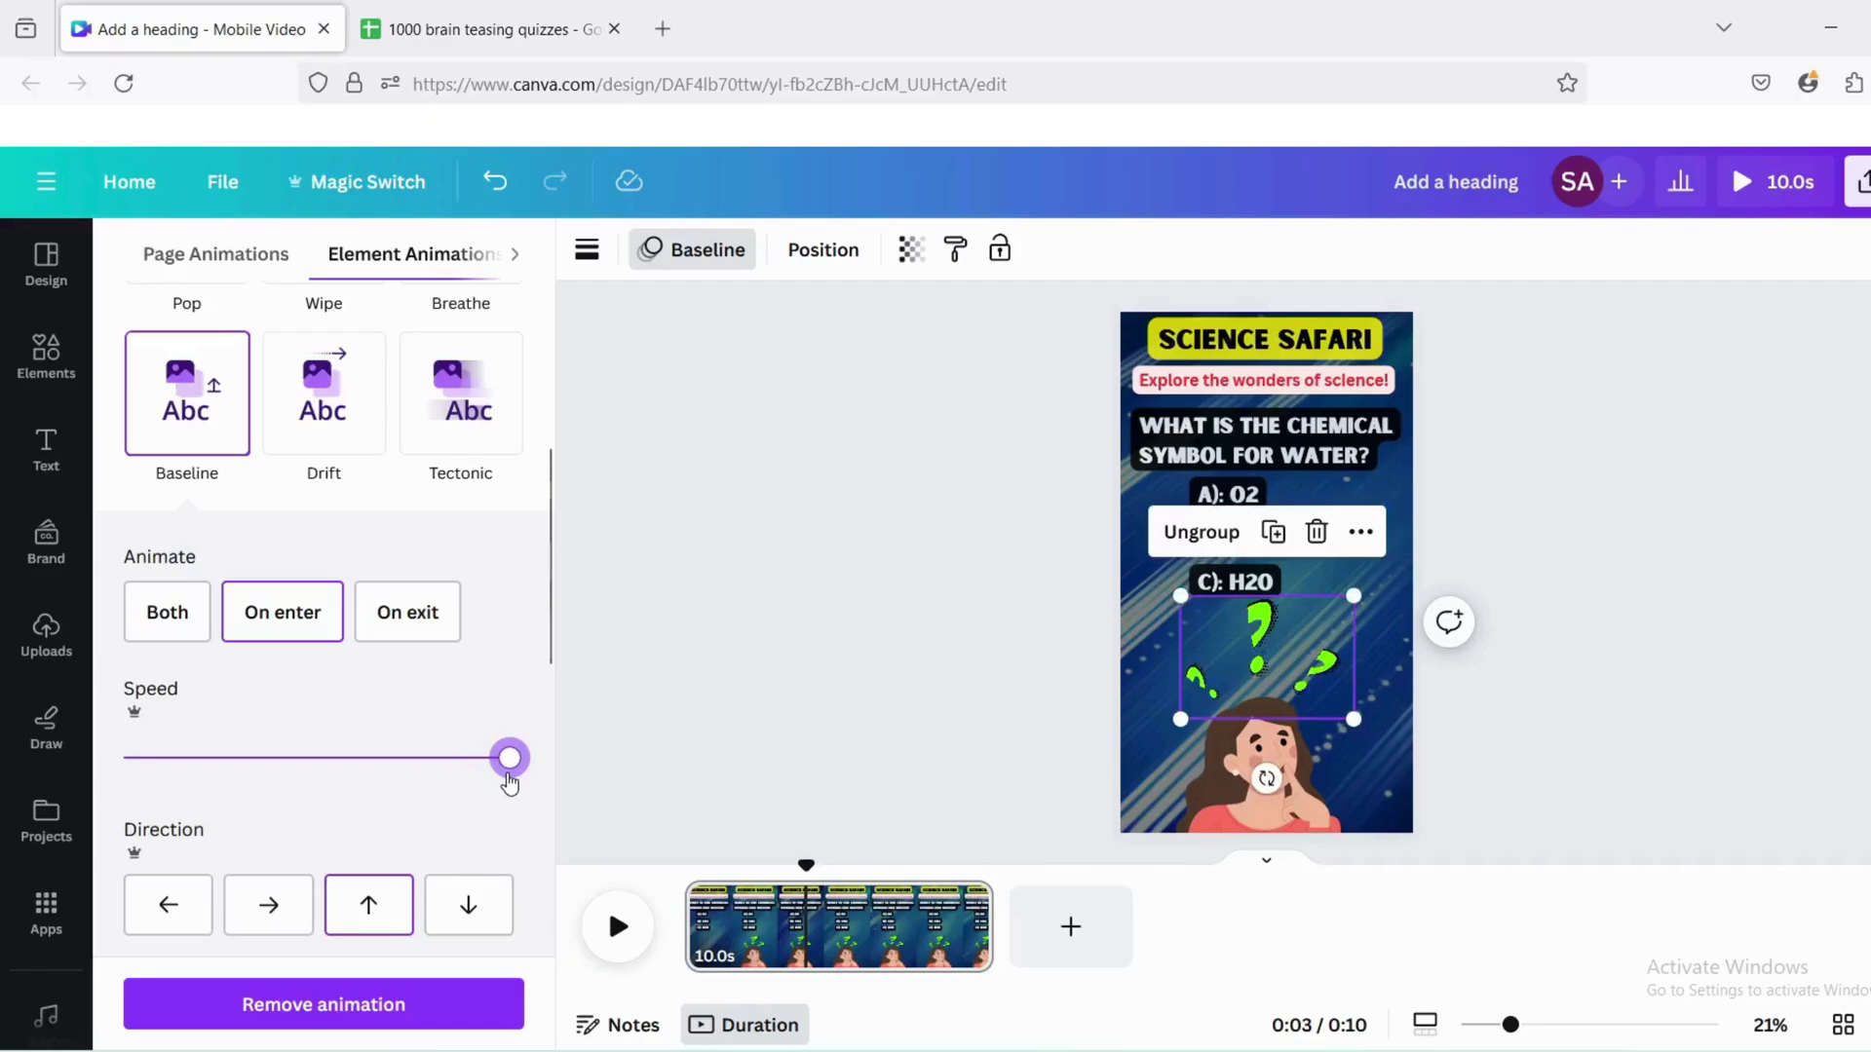
{"action": "left_click", "coordinate": [618, 926]}
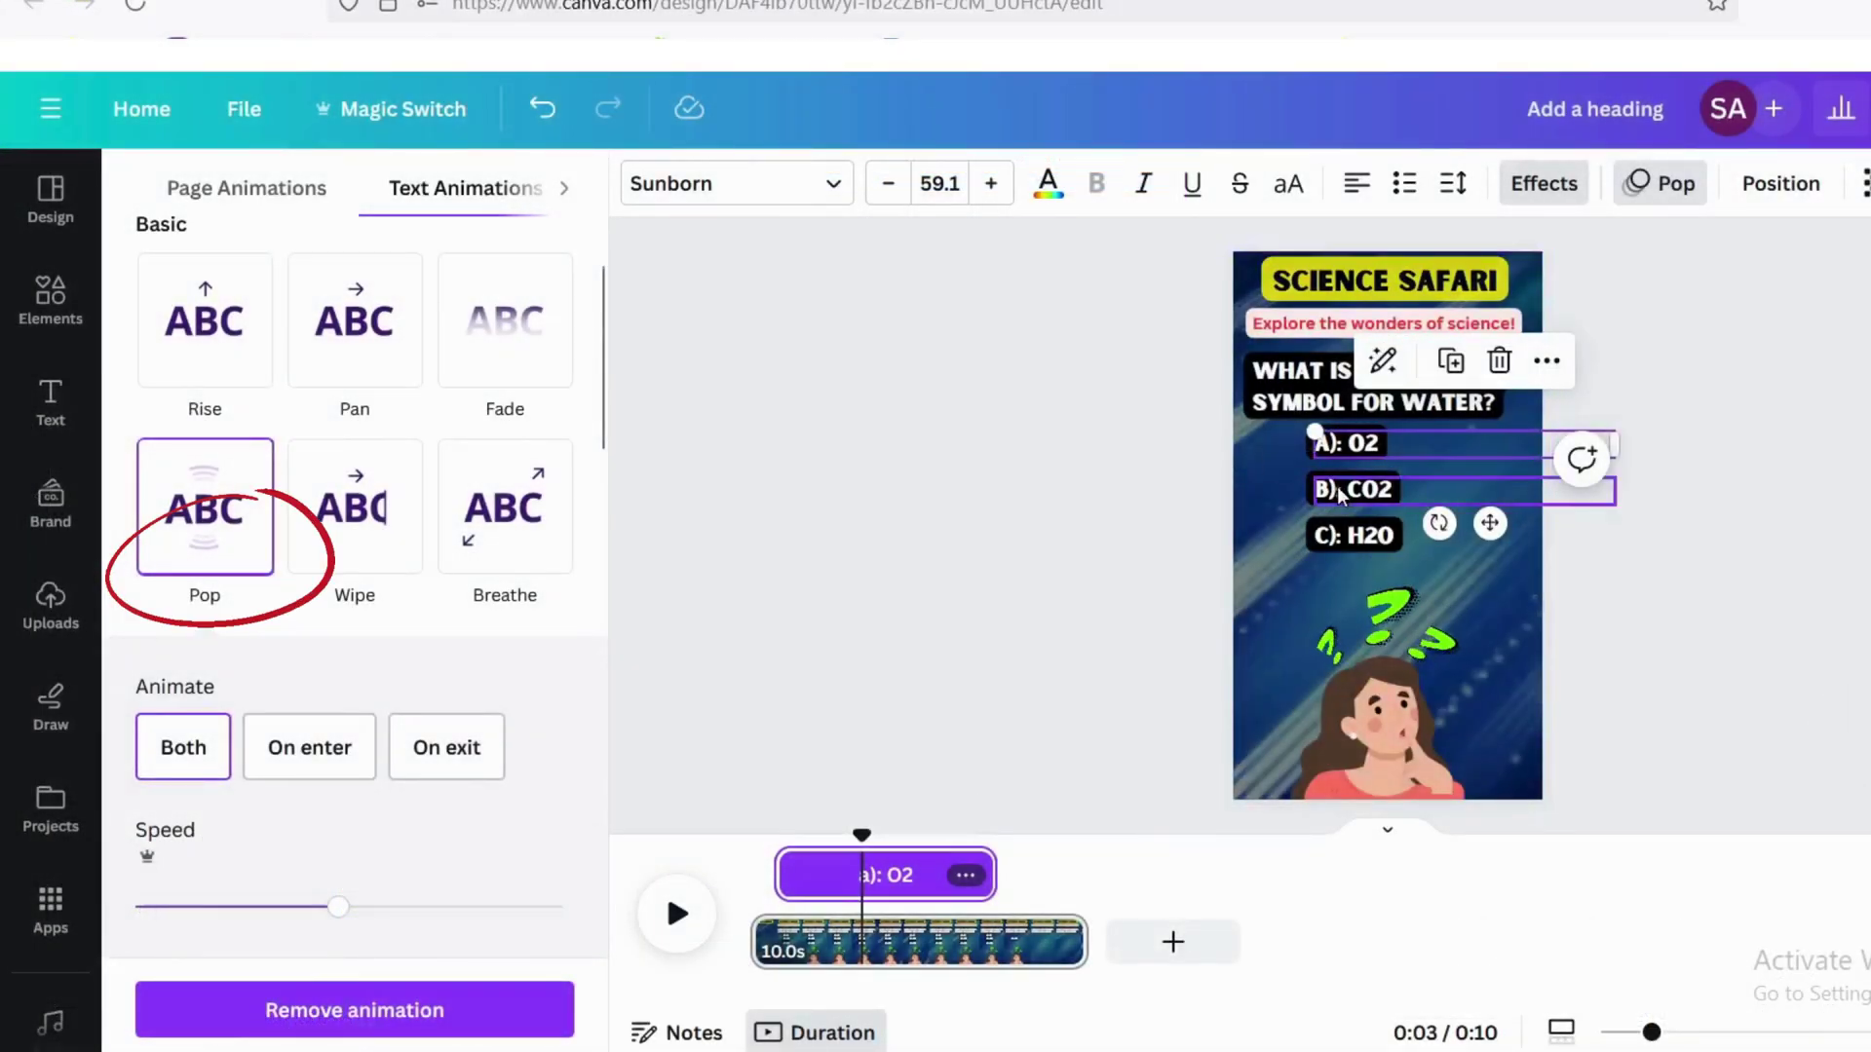
Step: Apply the Pop animation to the B) CO2 answer
{"action": "left_click", "coordinate": [1337, 495]}
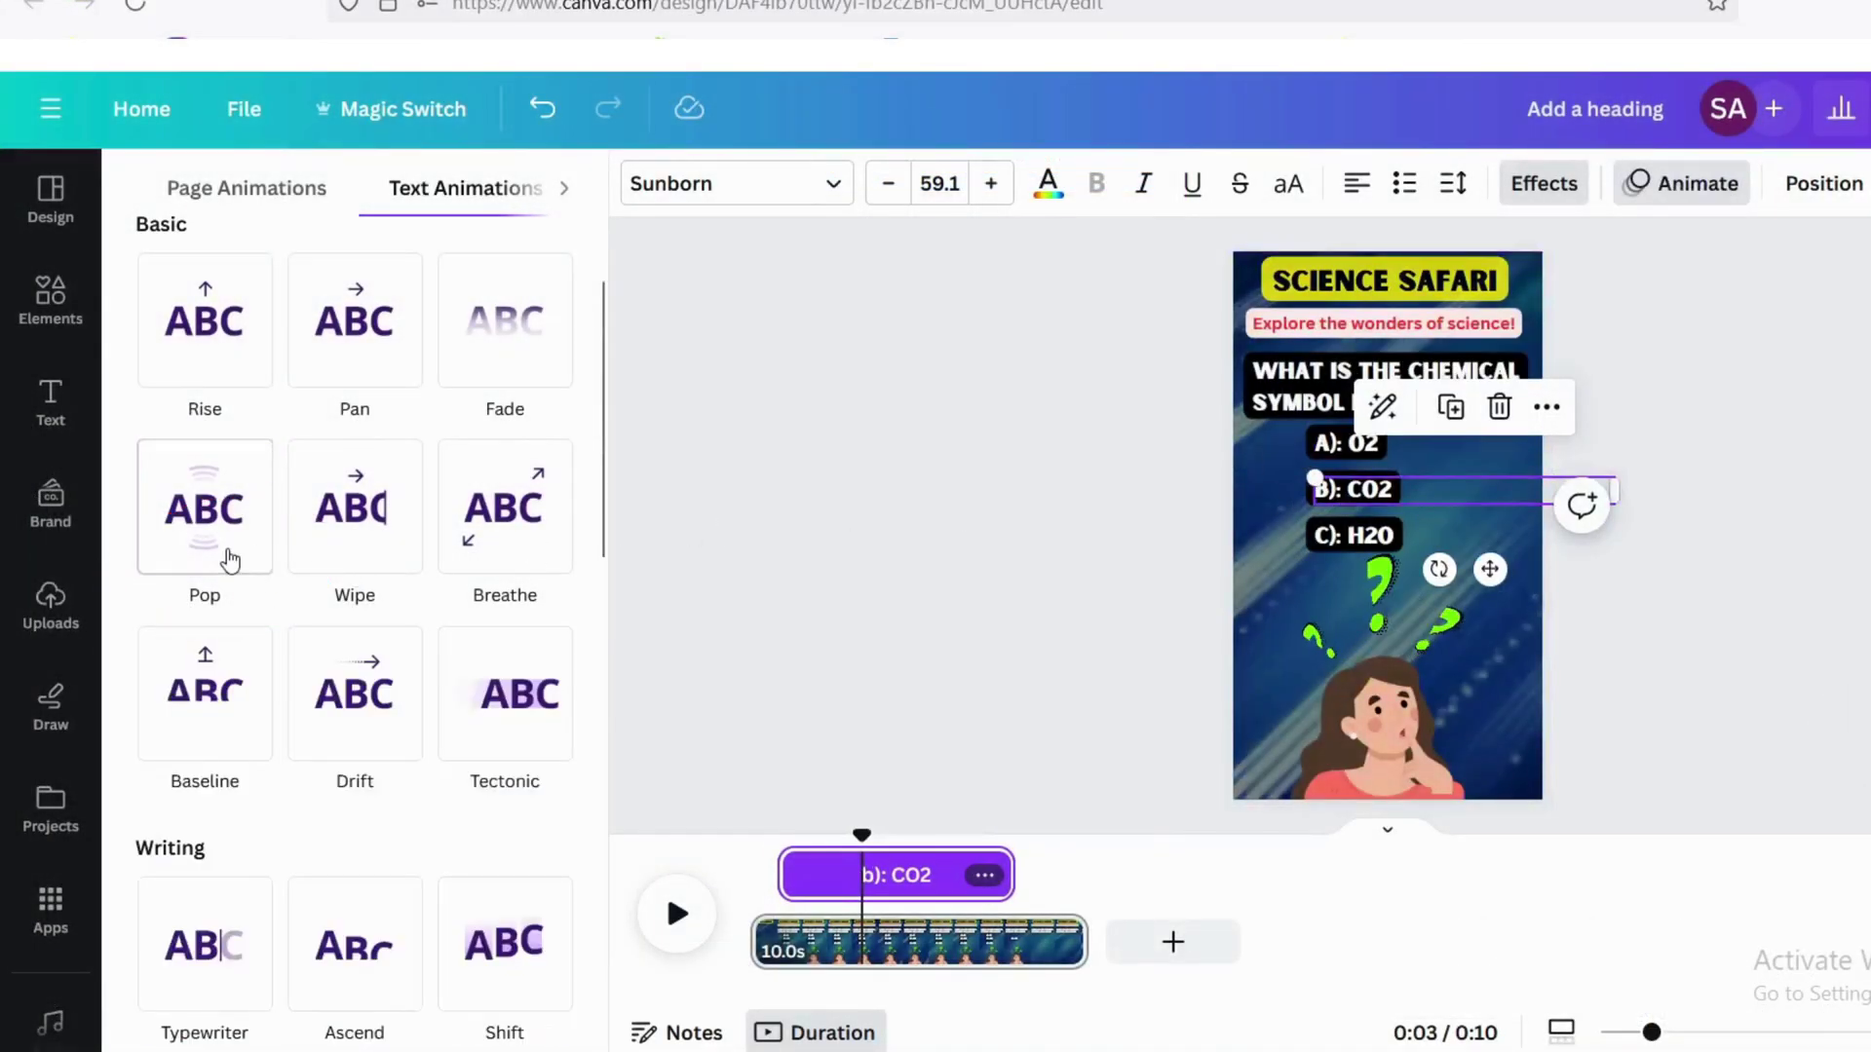
{"action": "left_click", "coordinate": [225, 554]}
{"action": "left_click", "coordinate": [1350, 545]}
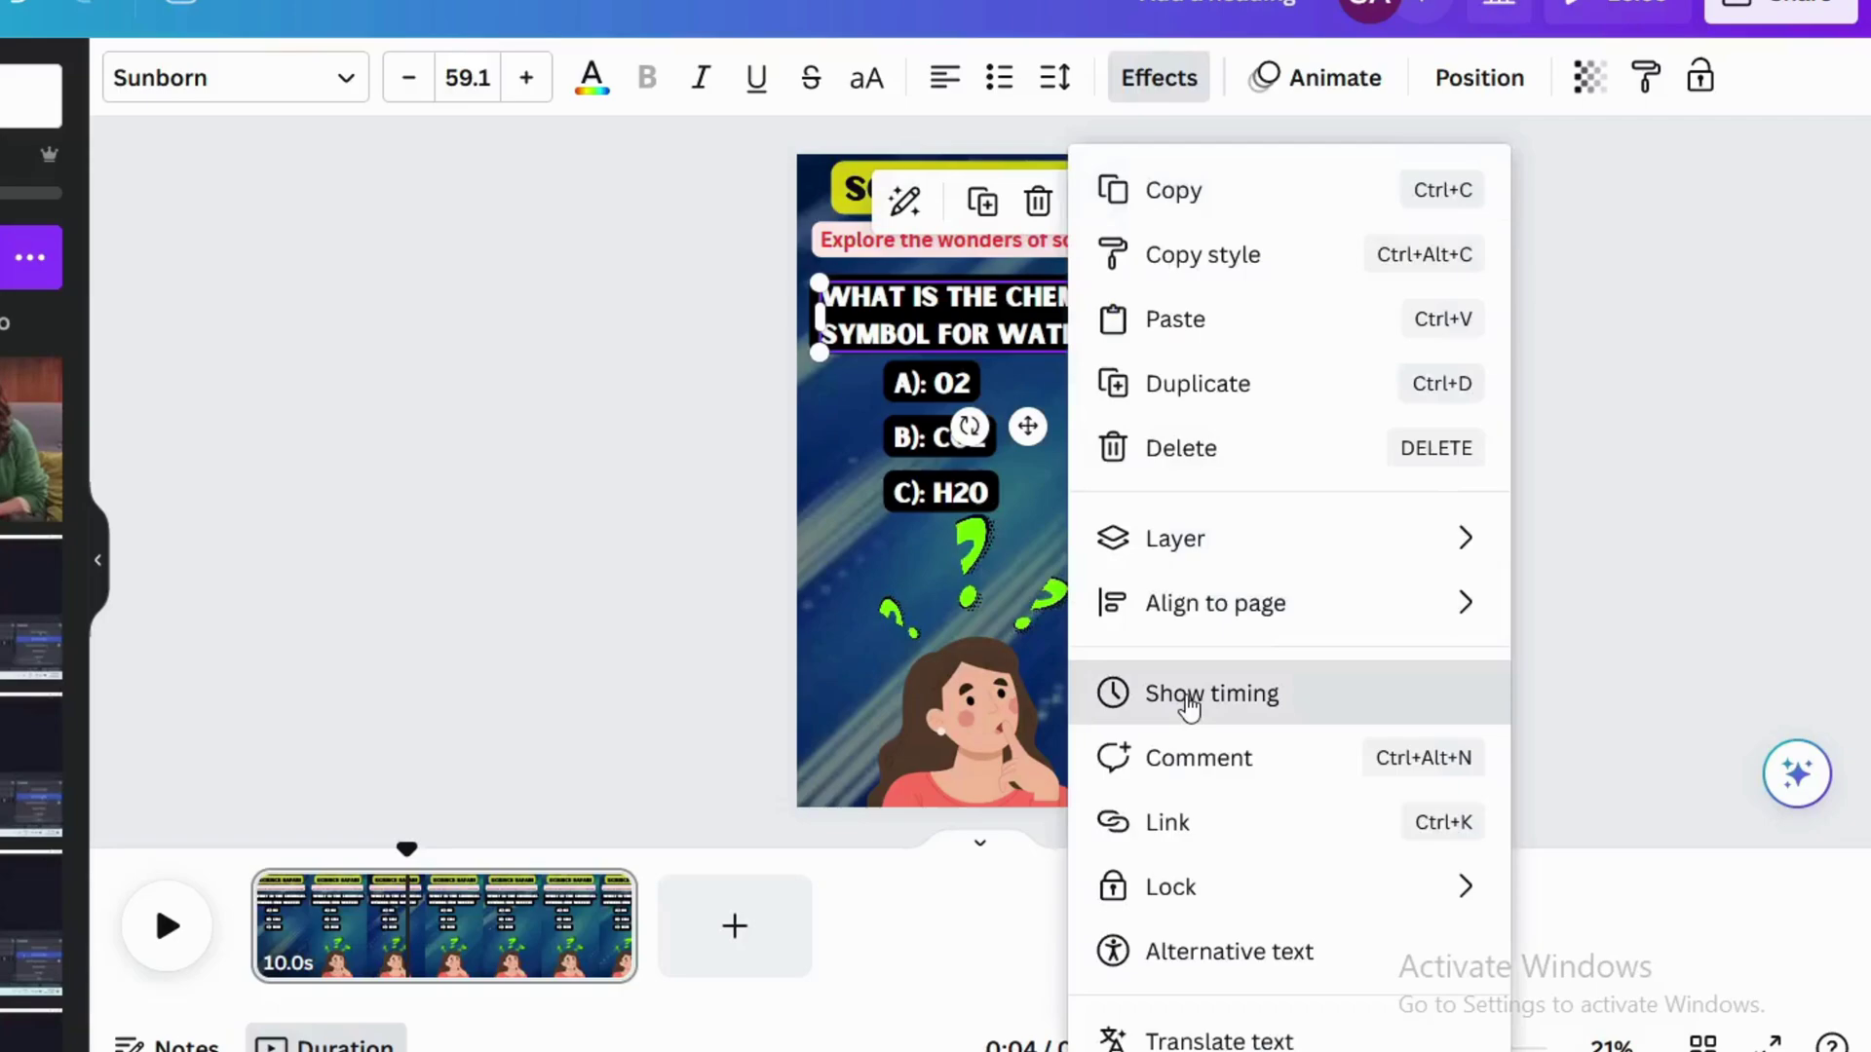
Step: Trim the answer text's start and end on the timeline so it shows for only part of the clip
{"action": "left_click", "coordinate": [1175, 697]}
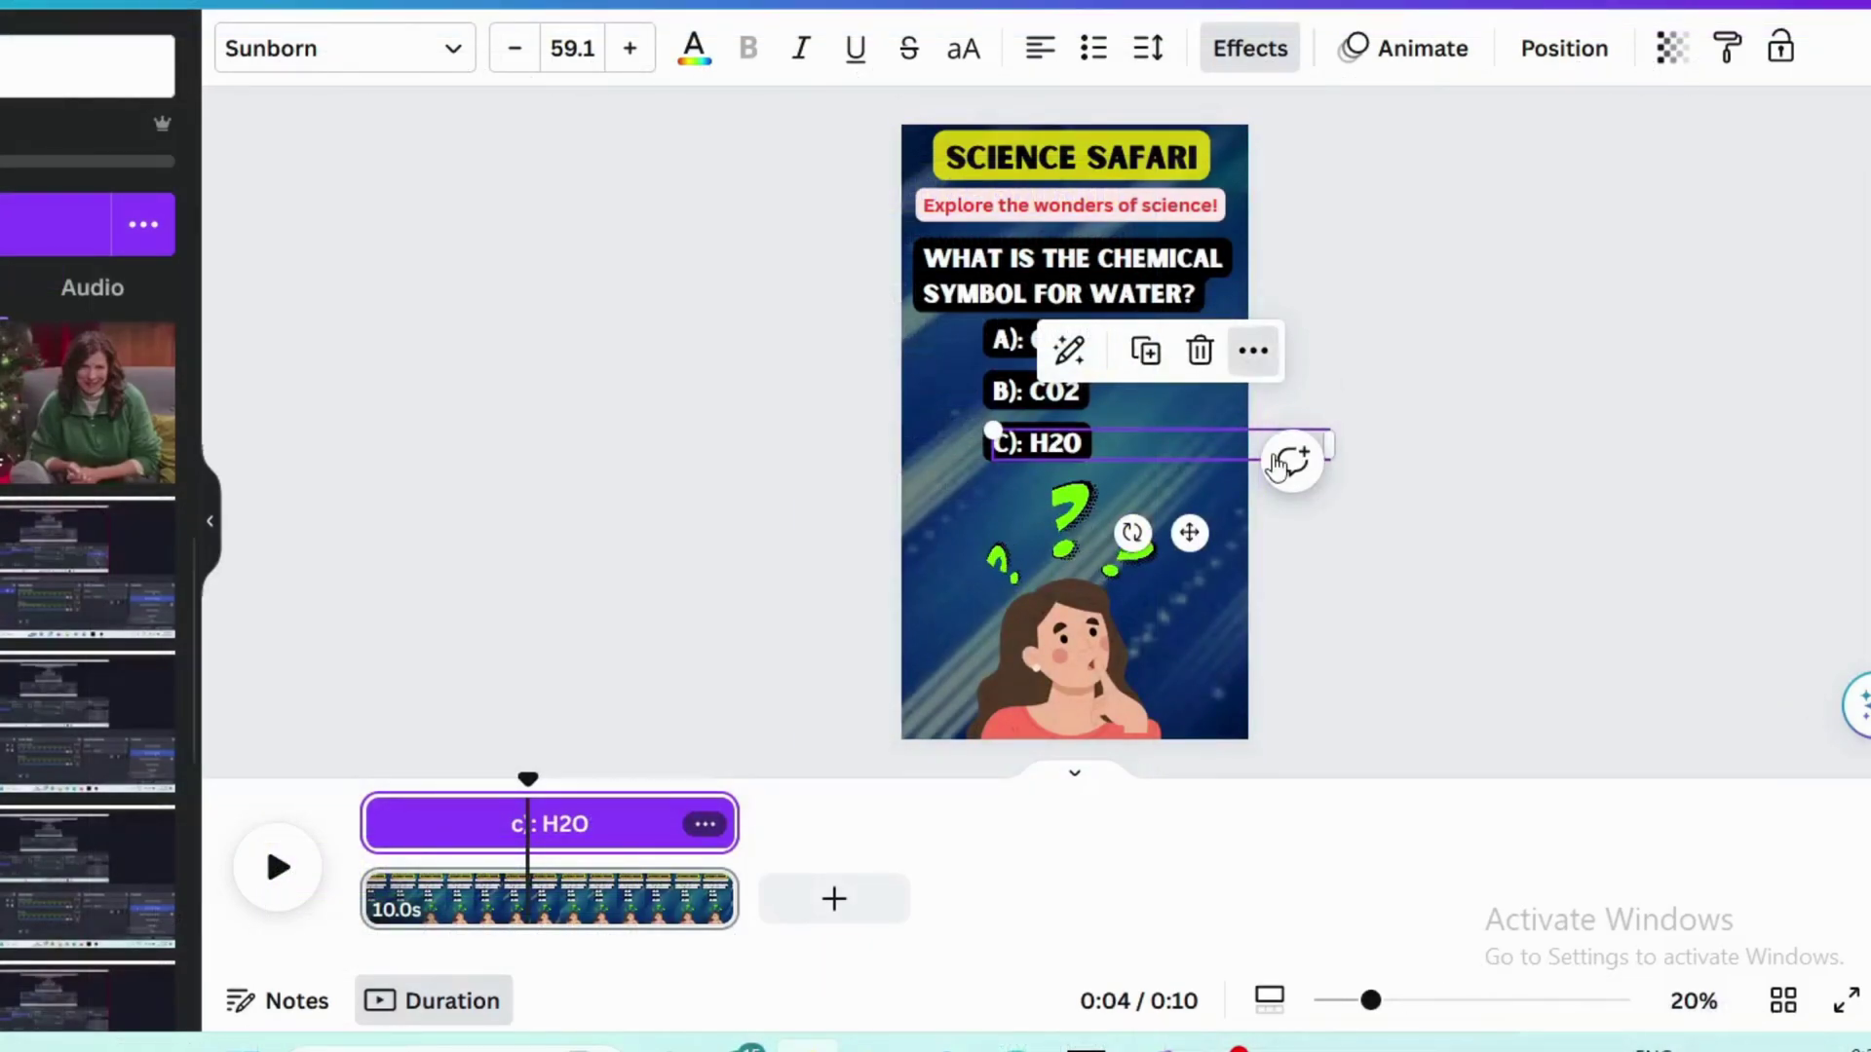
{"action": "left_click", "coordinate": [1253, 350]}
{"action": "left_click", "coordinate": [404, 827]}
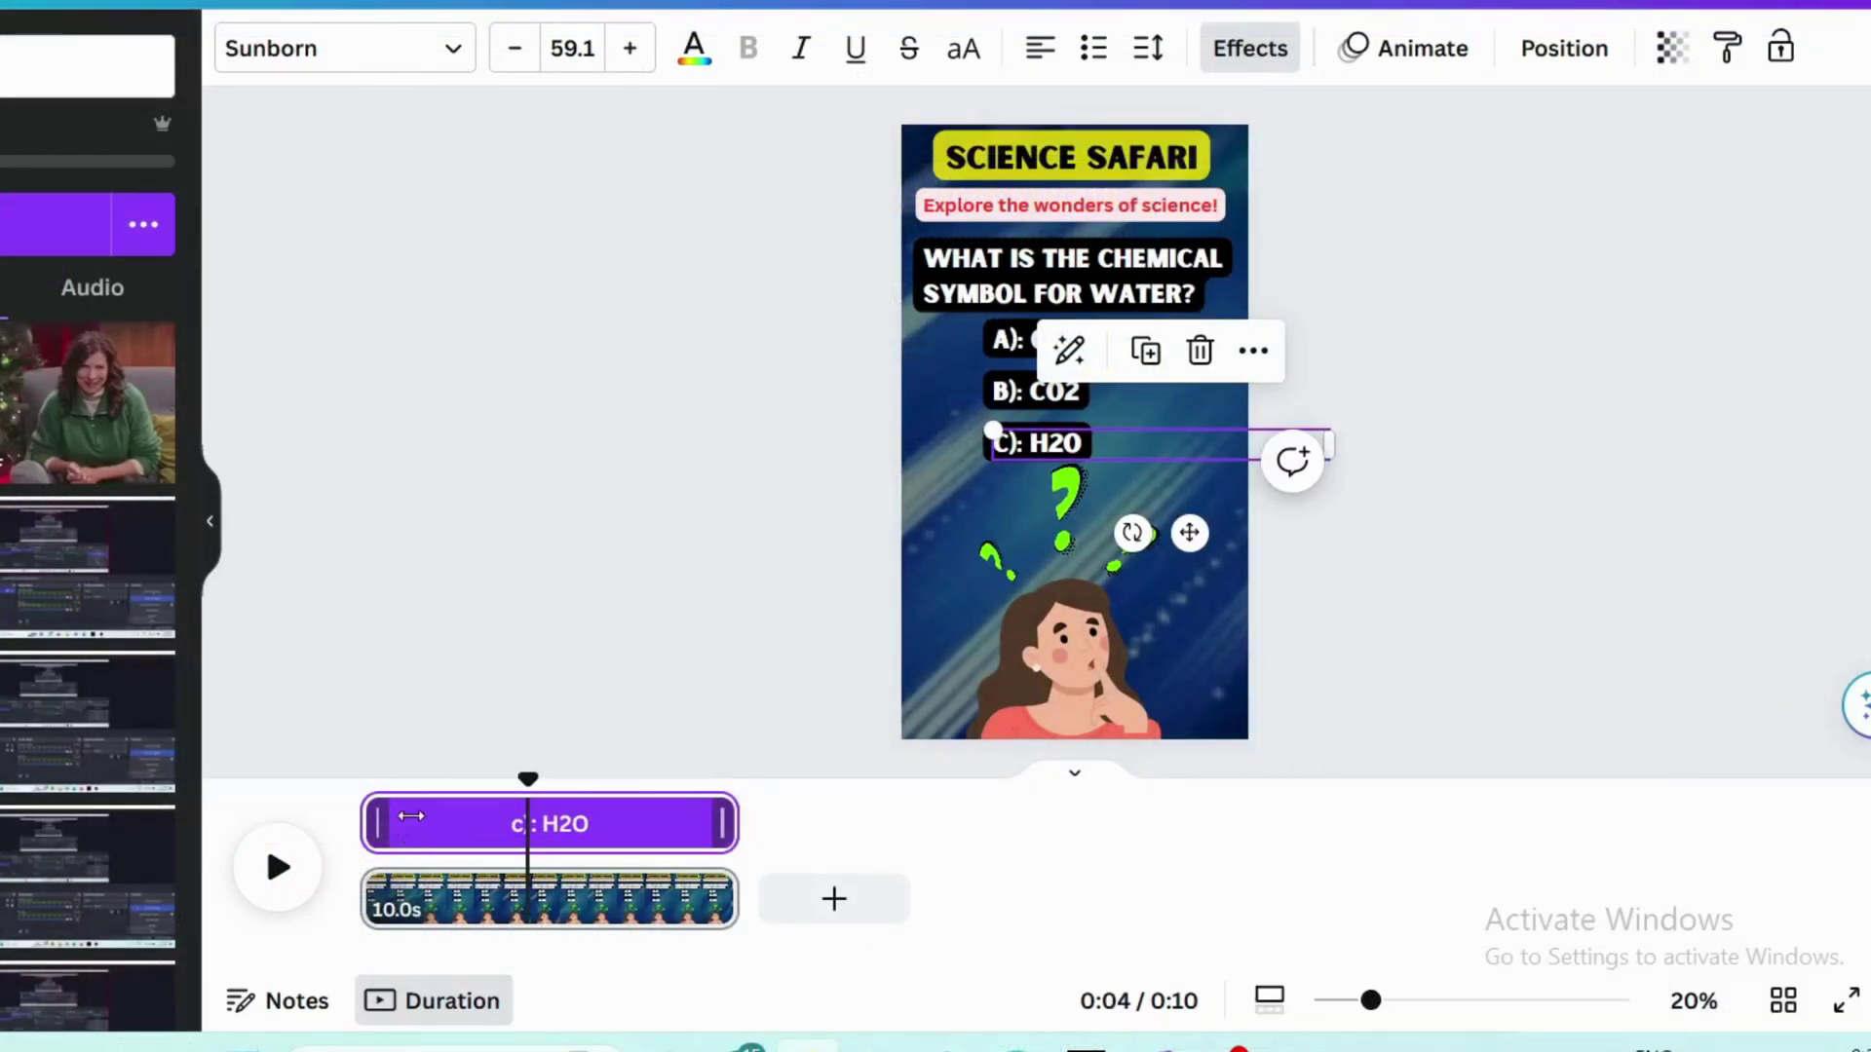
{"action": "left_click_drag", "start_coordinate": [410, 816], "coordinate": [411, 814]}
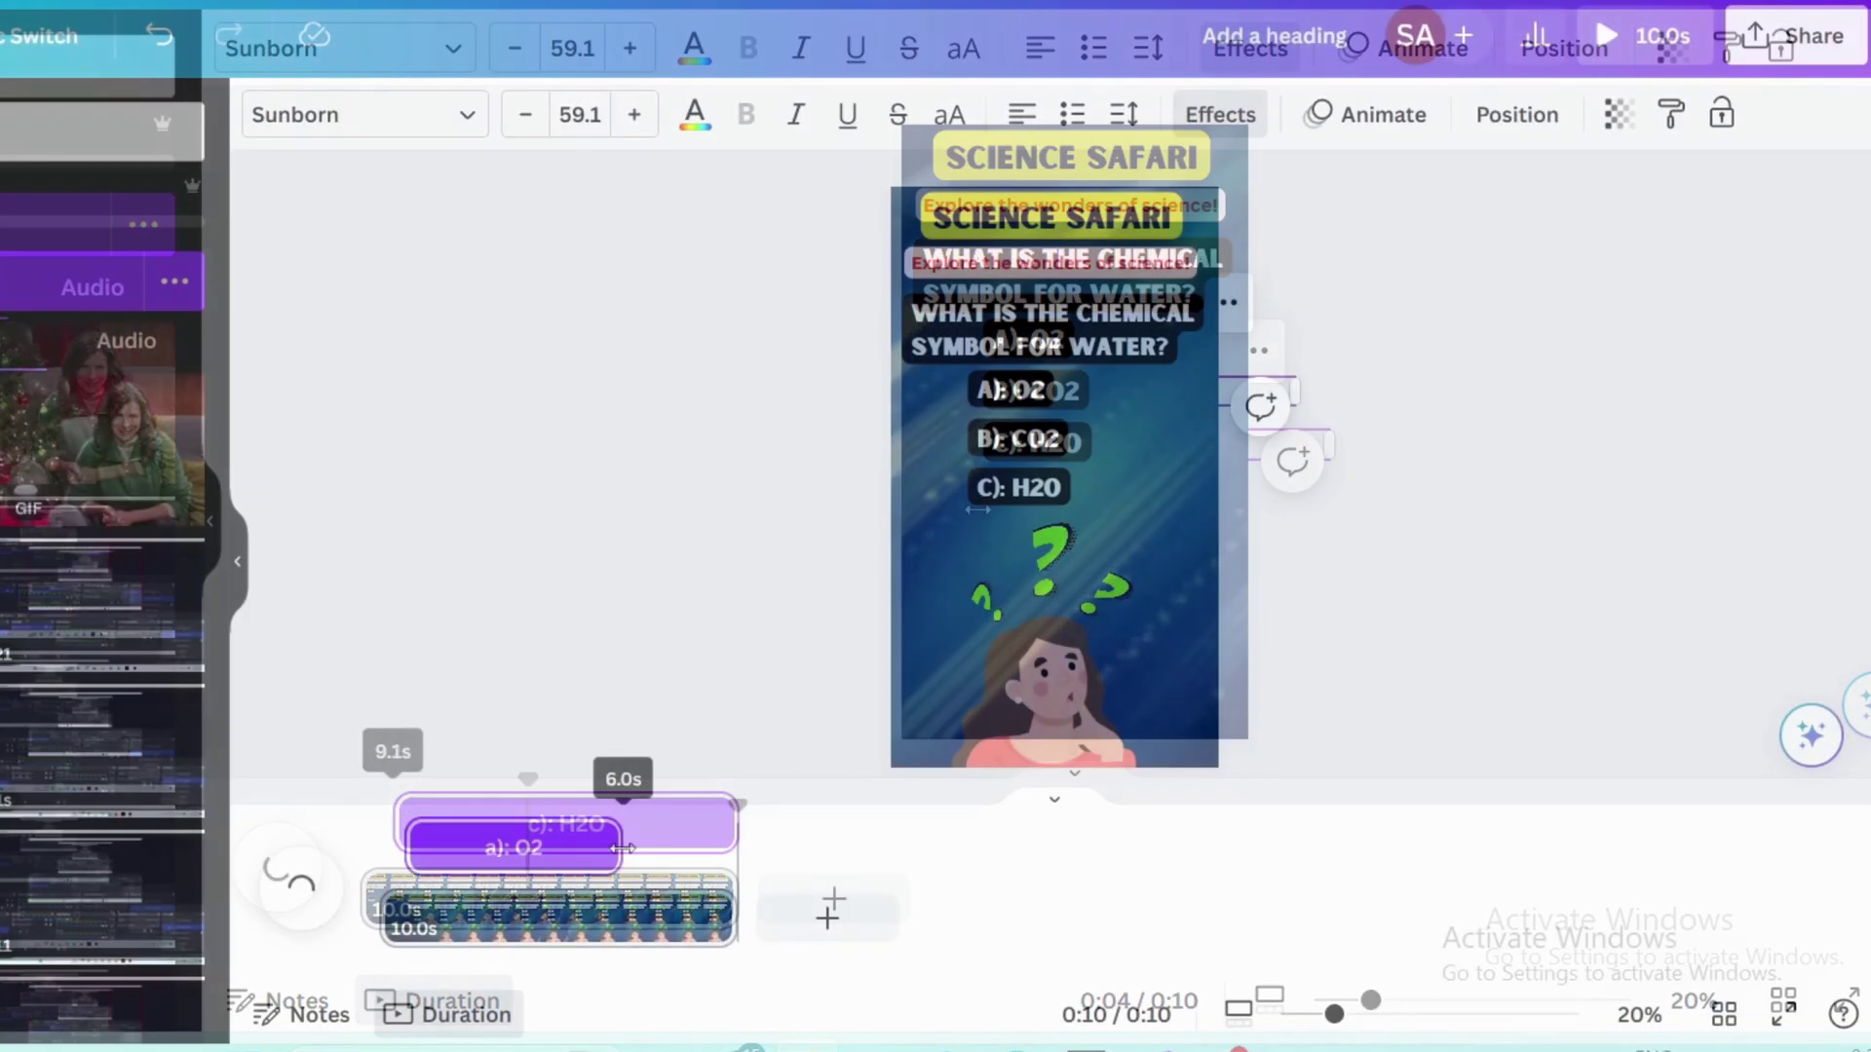
{"action": "mouse_move", "coordinate": [623, 848]}
{"action": "left_mouse_down"}
{"action": "mouse_move", "coordinate": [653, 838]}
{"action": "mouse_move", "coordinate": [639, 859]}
{"action": "left_mouse_up"}
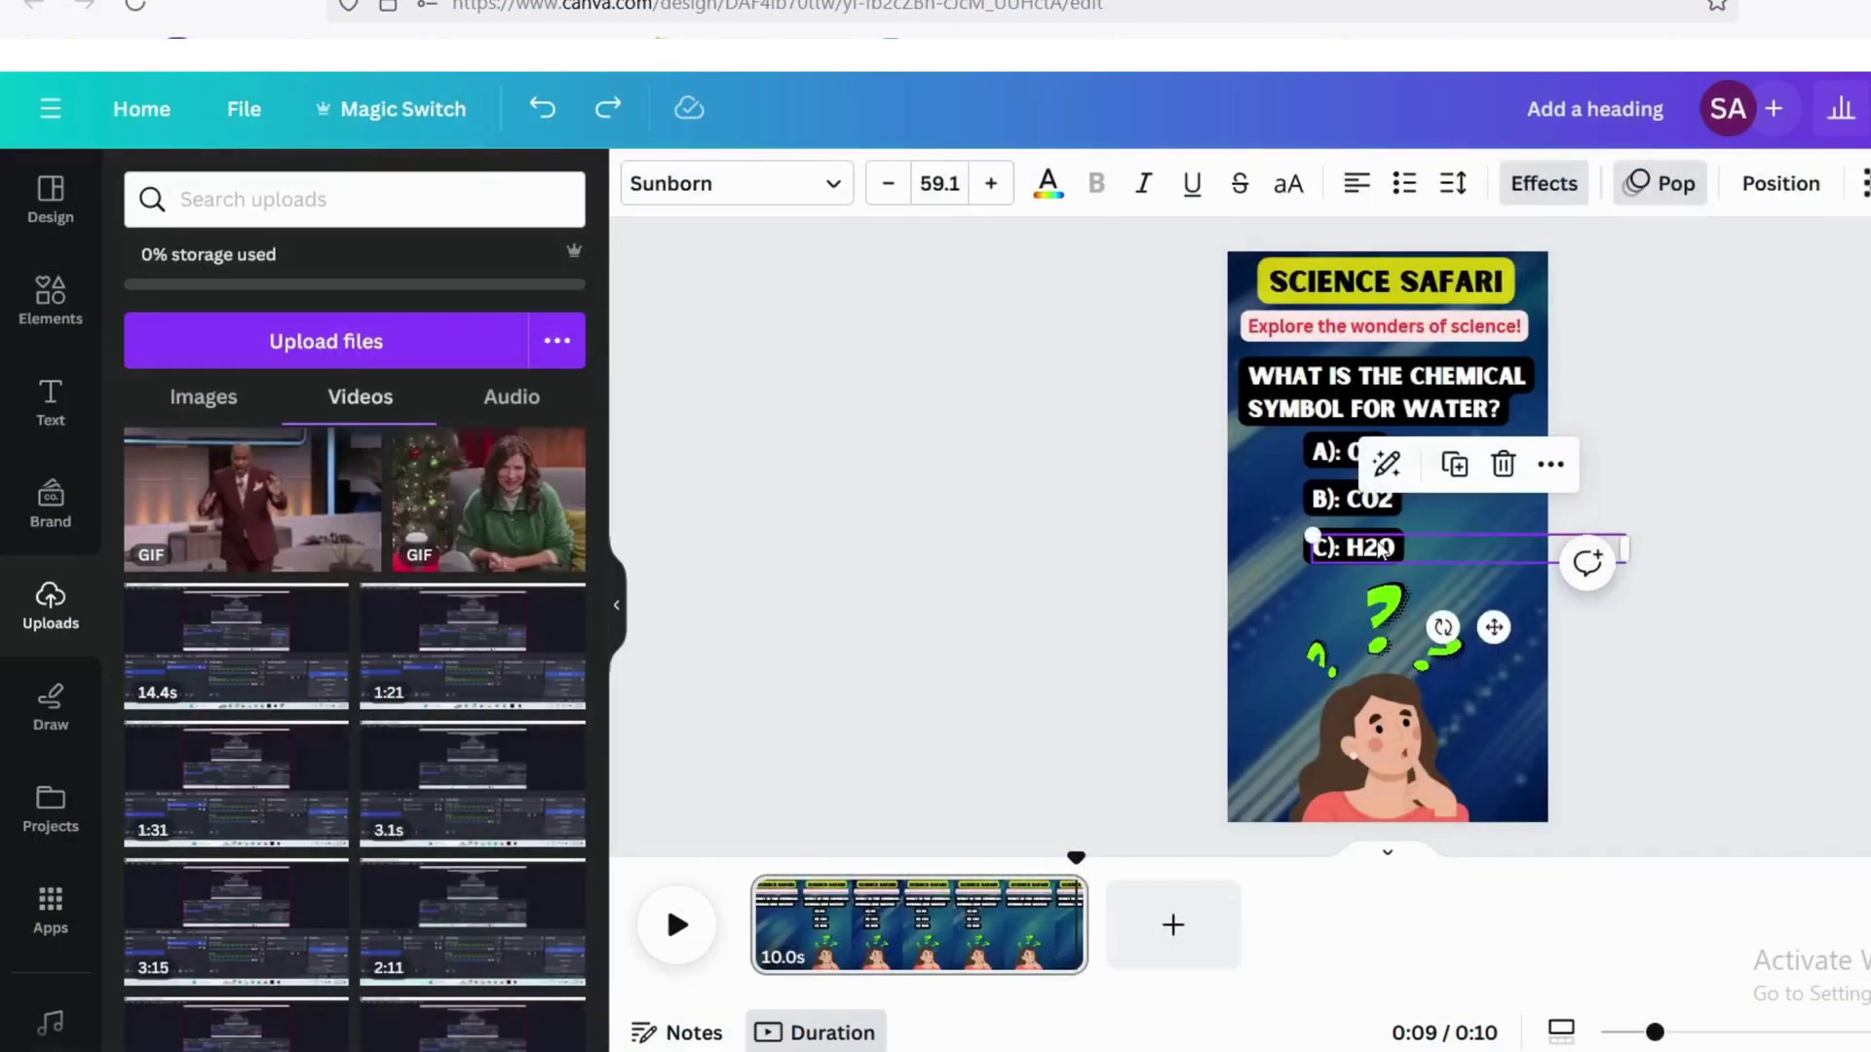
Step: Trim C): H2O's timing so it appears only near the end
{"action": "left_click_drag", "start_coordinate": [1380, 550], "coordinate": [1377, 553]}
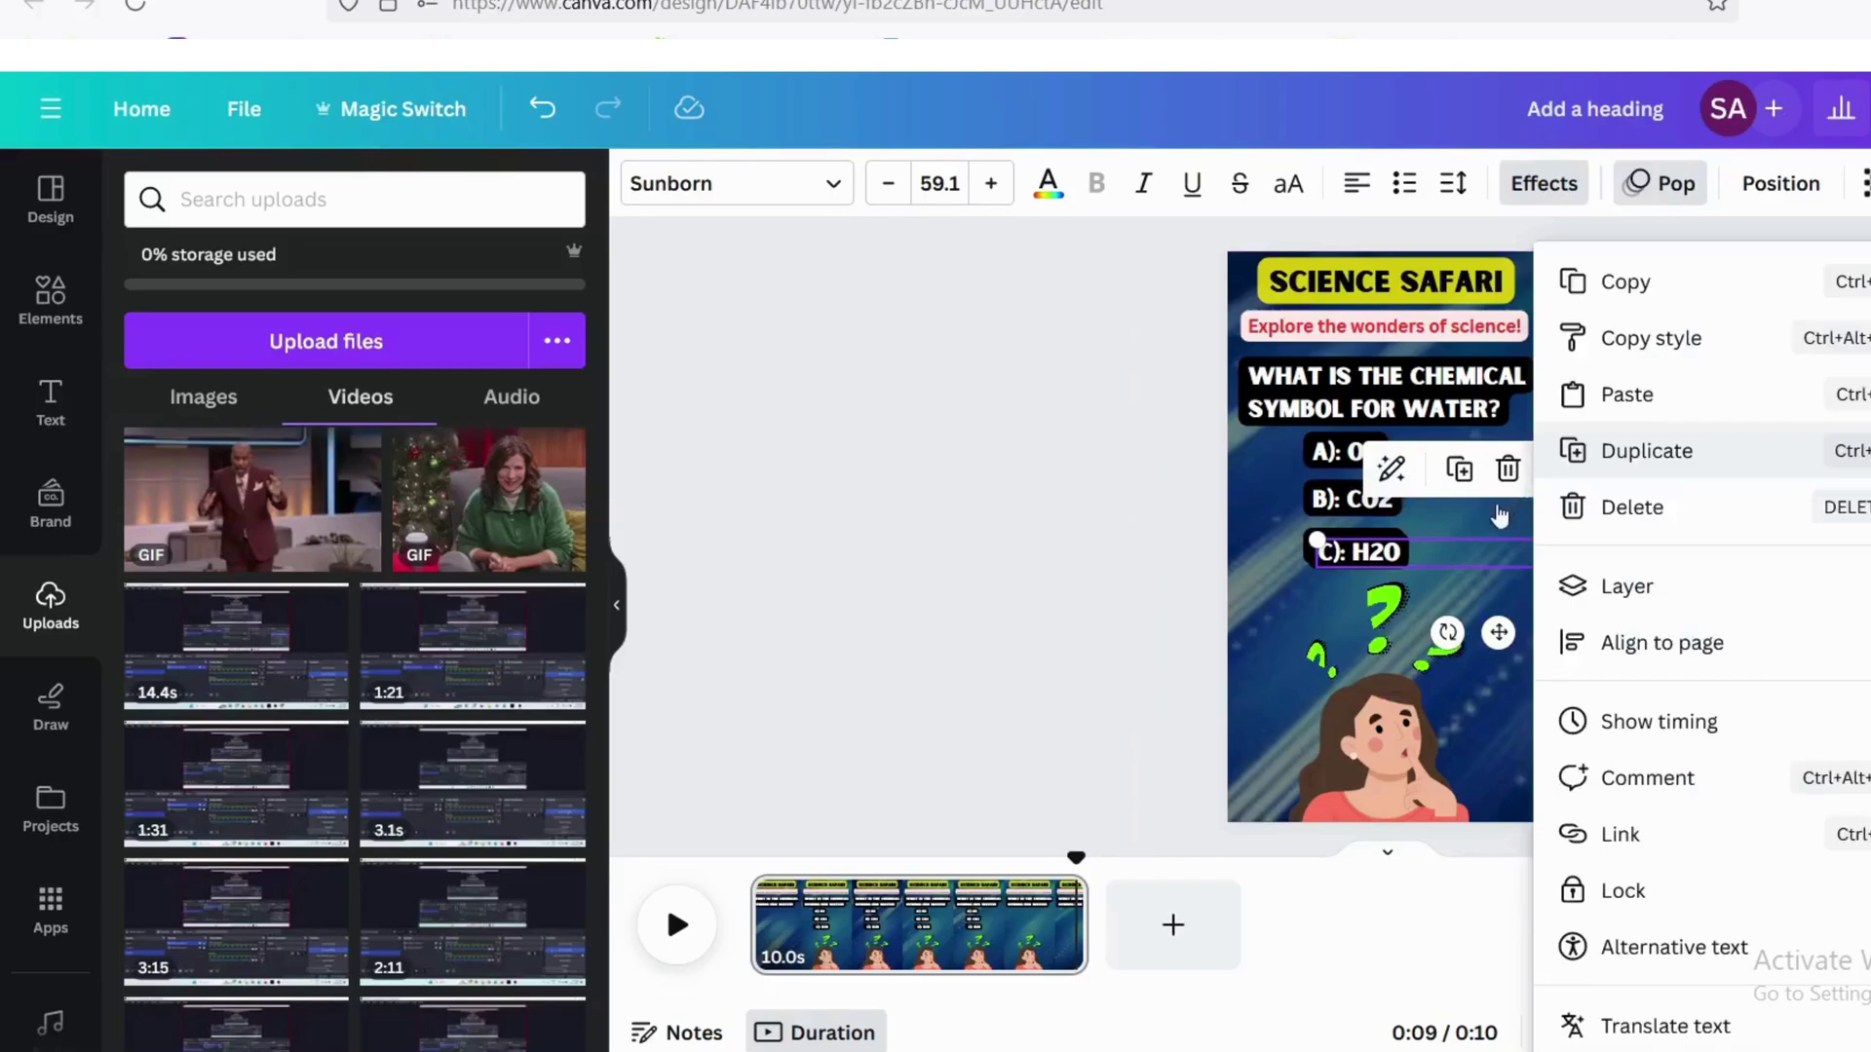
{"action": "left_click", "coordinate": [1555, 469]}
{"action": "left_click", "coordinate": [1583, 721]}
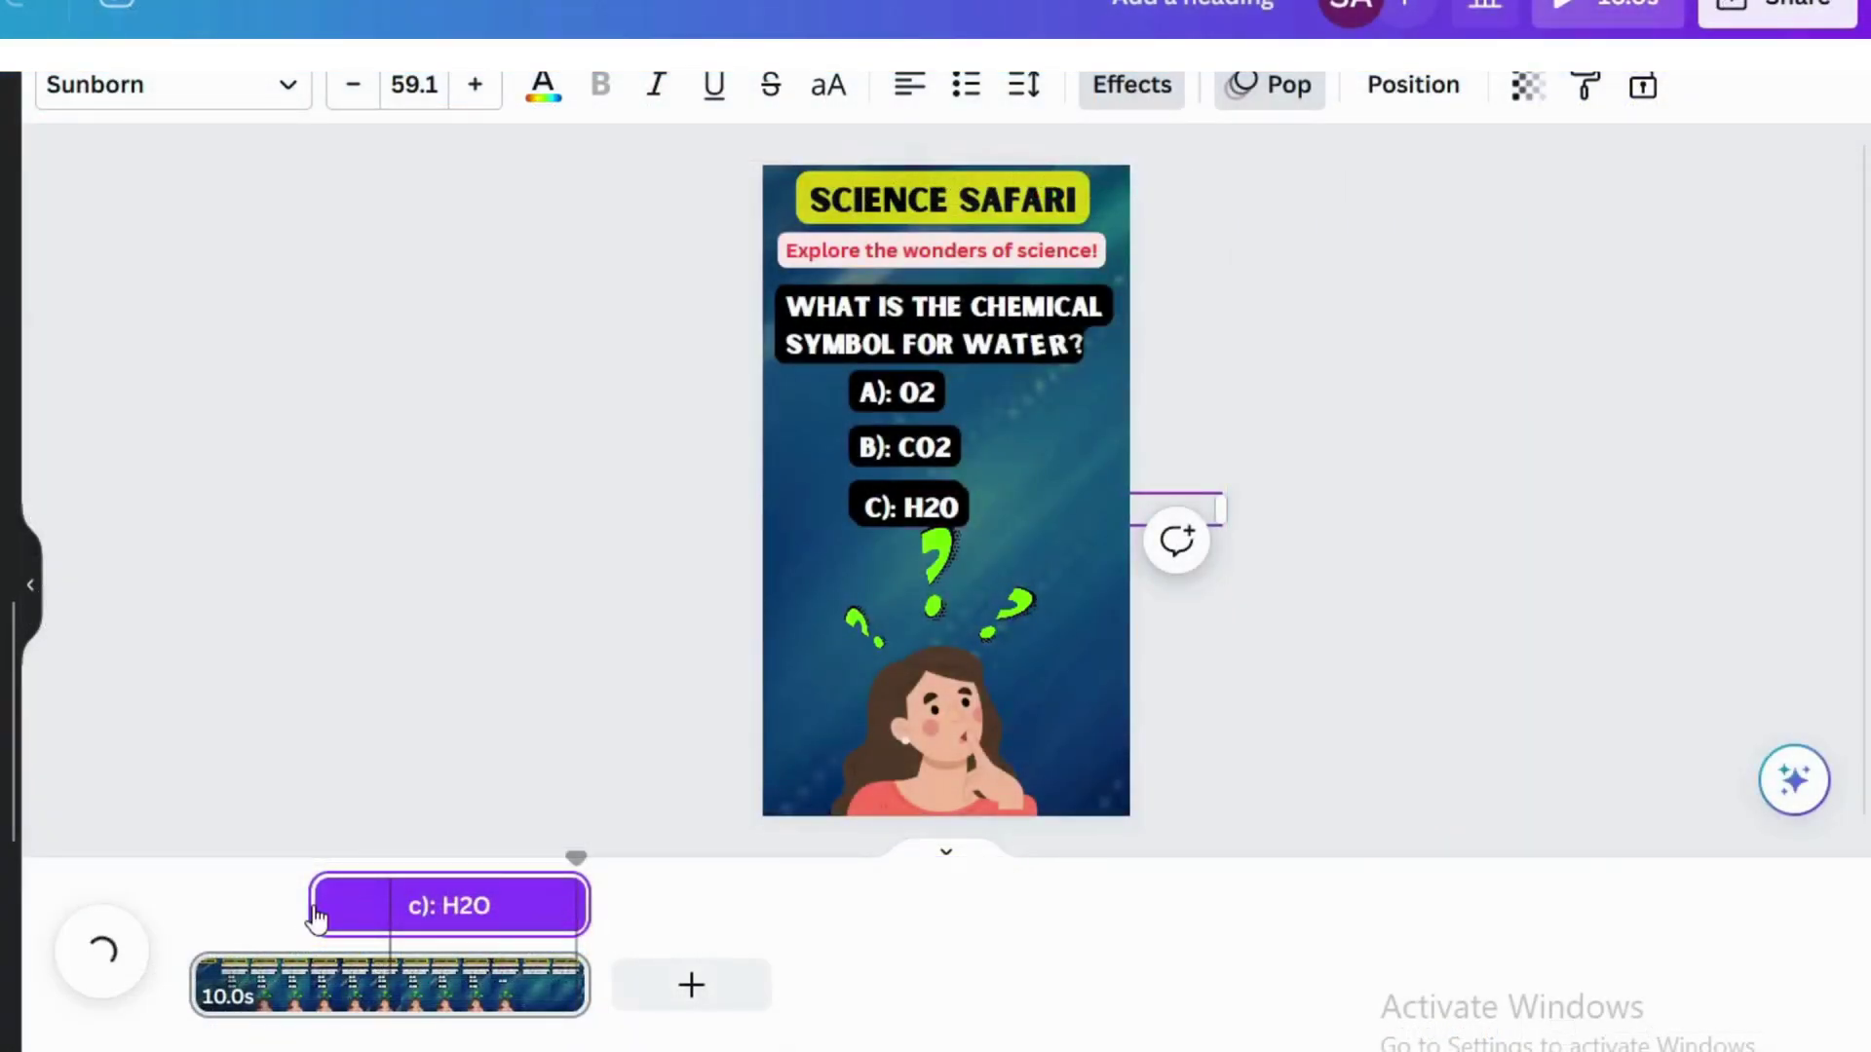
{"action": "left_click_drag", "start_coordinate": [458, 901], "coordinate": [533, 914]}
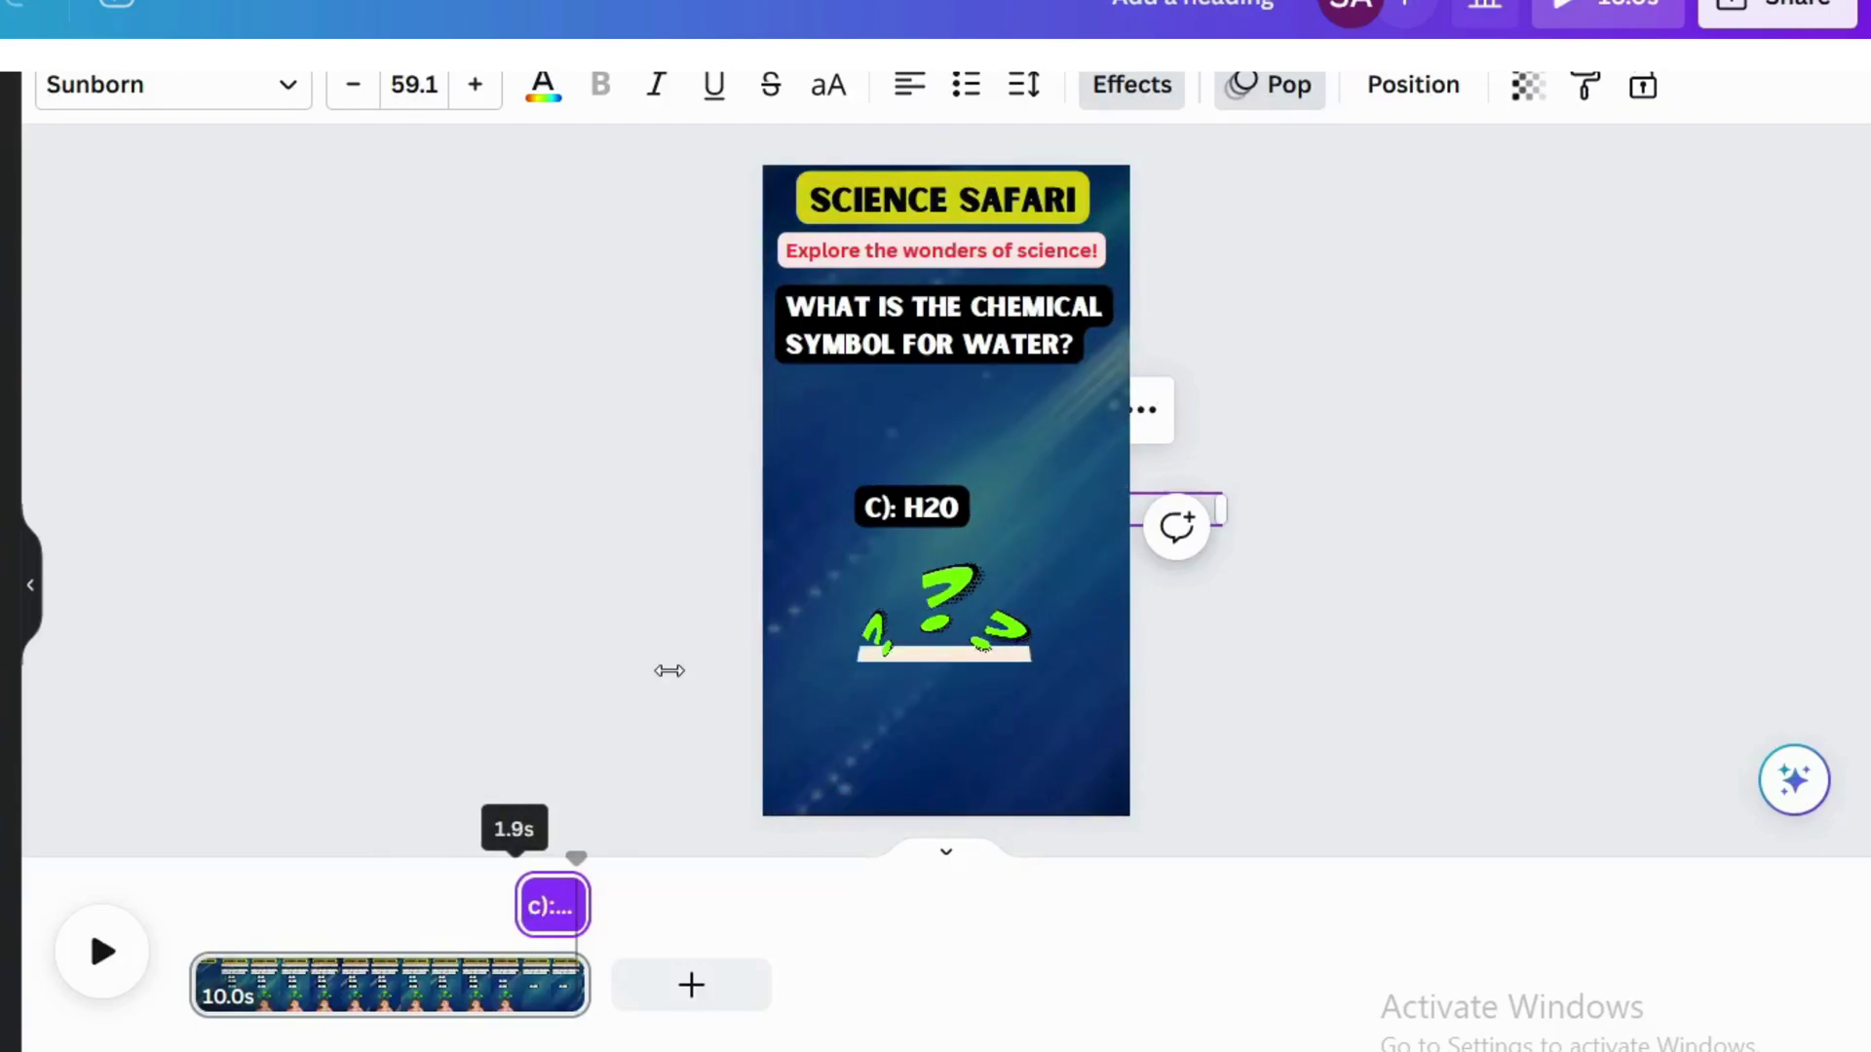
Step: Make the C): H2O text green with a Background box effect
{"action": "left_click", "coordinate": [557, 97]}
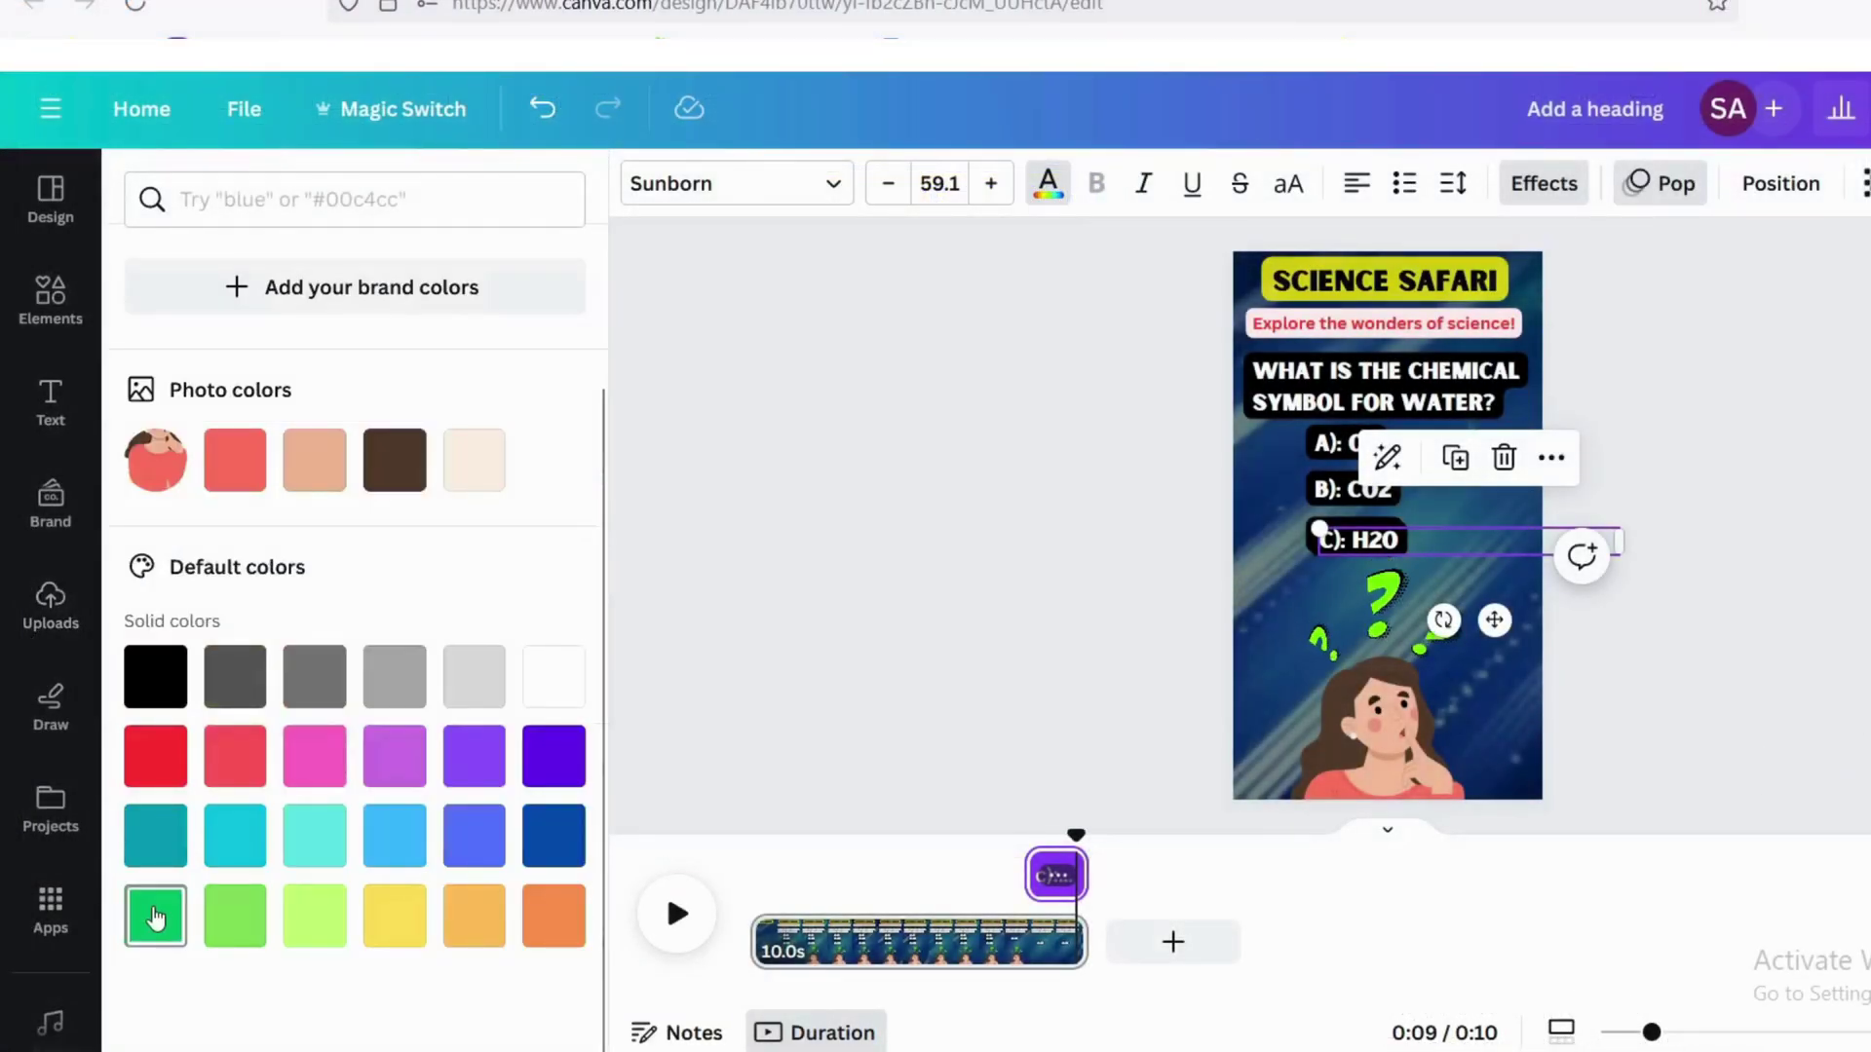
{"action": "left_click", "coordinate": [155, 916]}
{"action": "left_click", "coordinate": [1544, 183]}
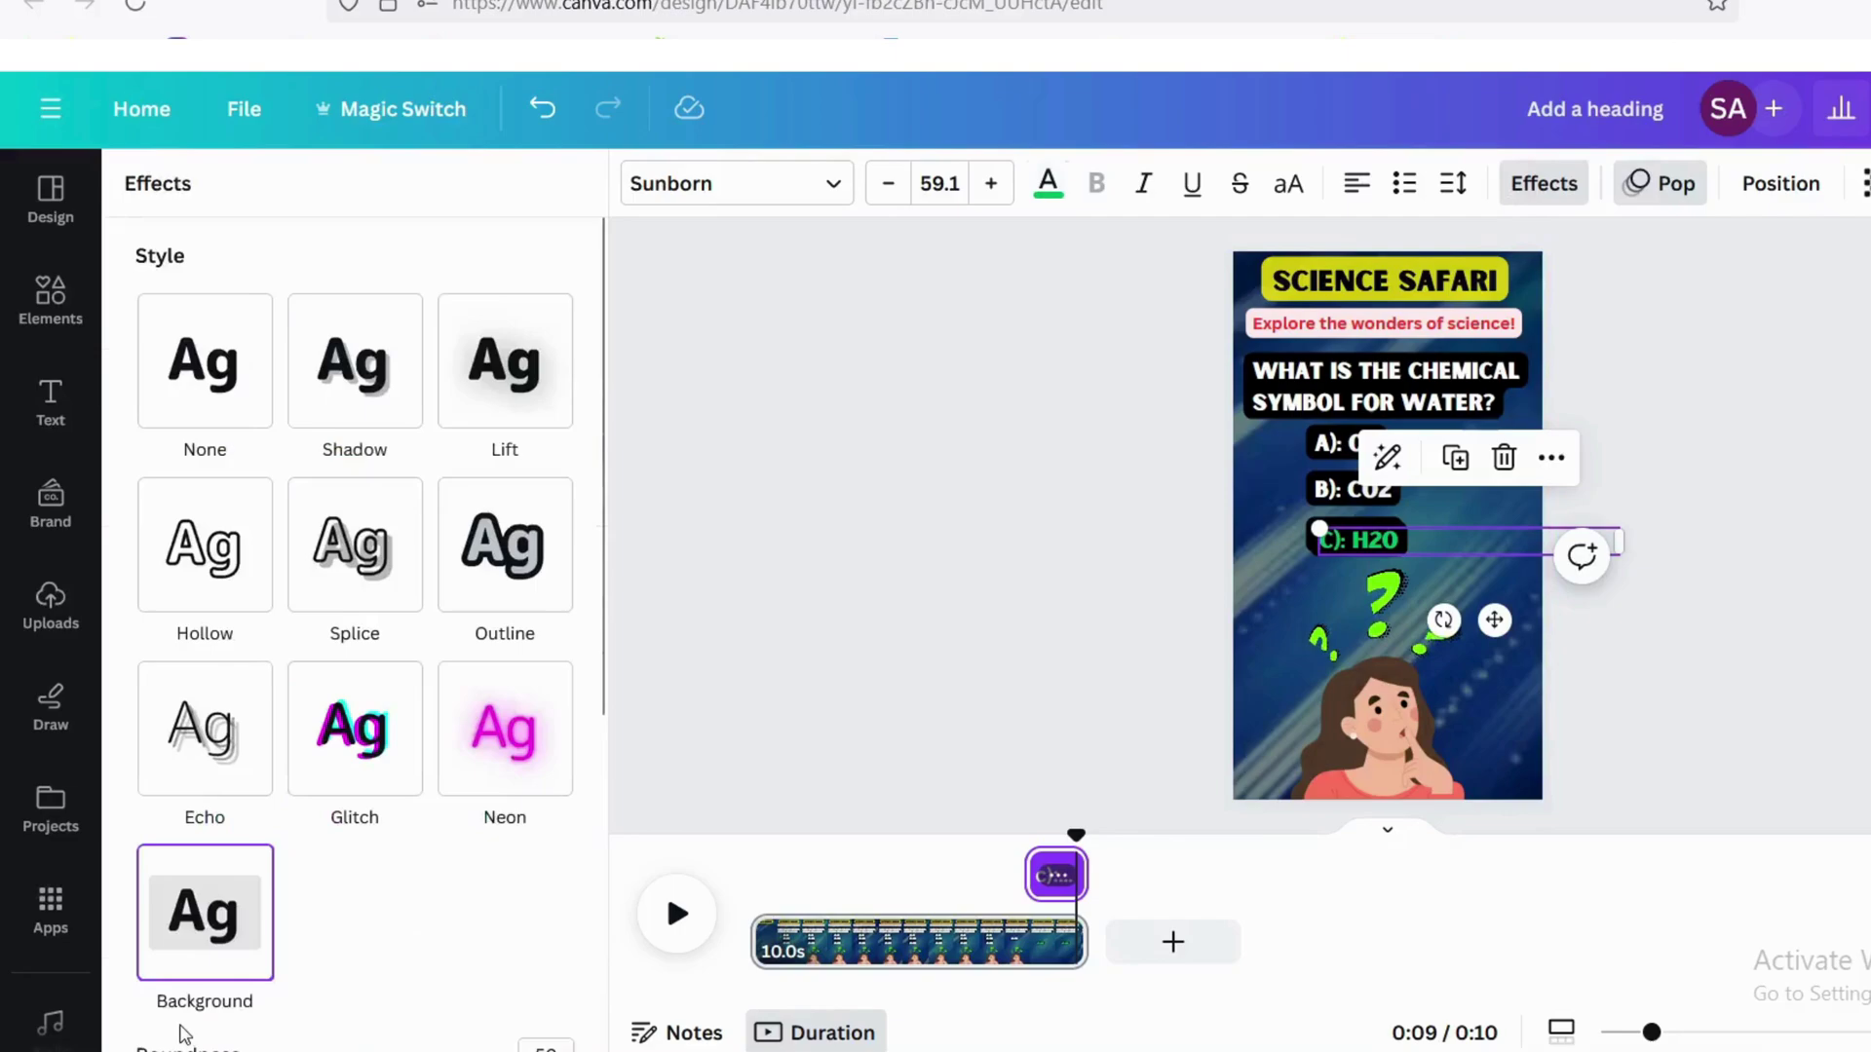
{"action": "left_click", "coordinate": [175, 419]}
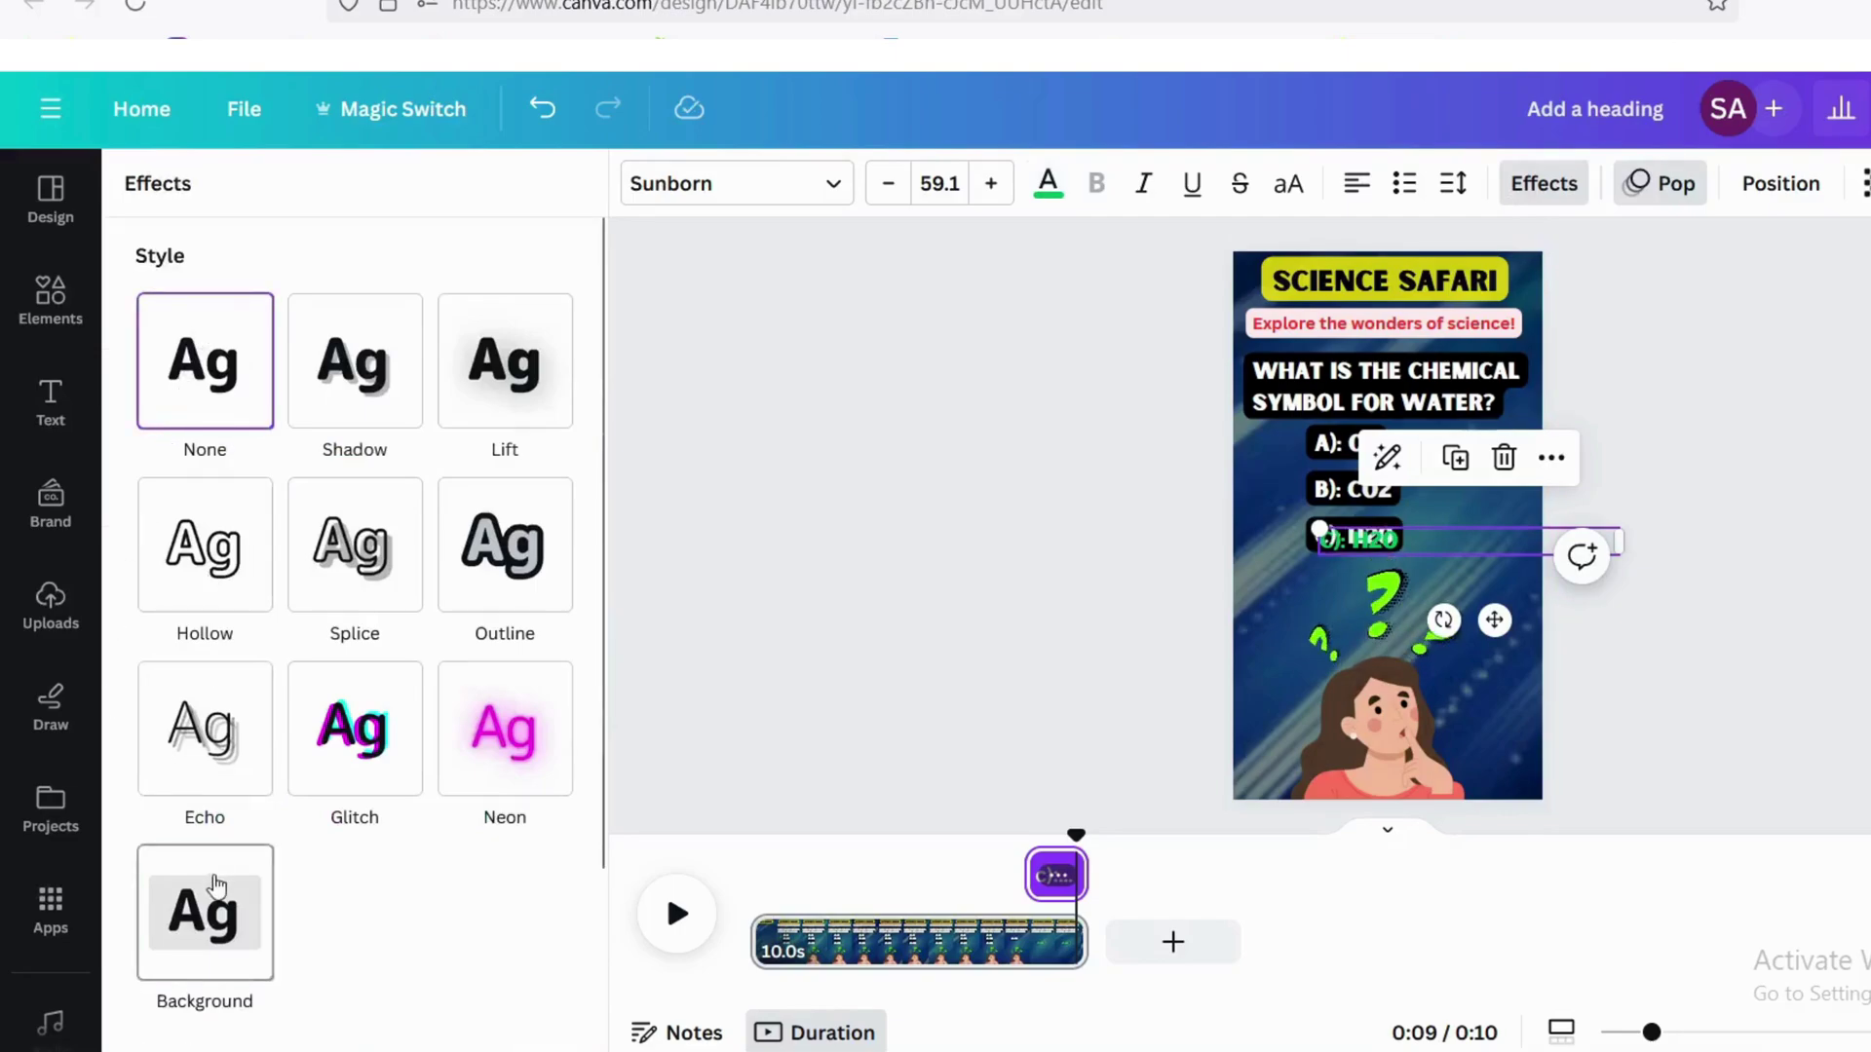
{"action": "left_click", "coordinate": [221, 882]}
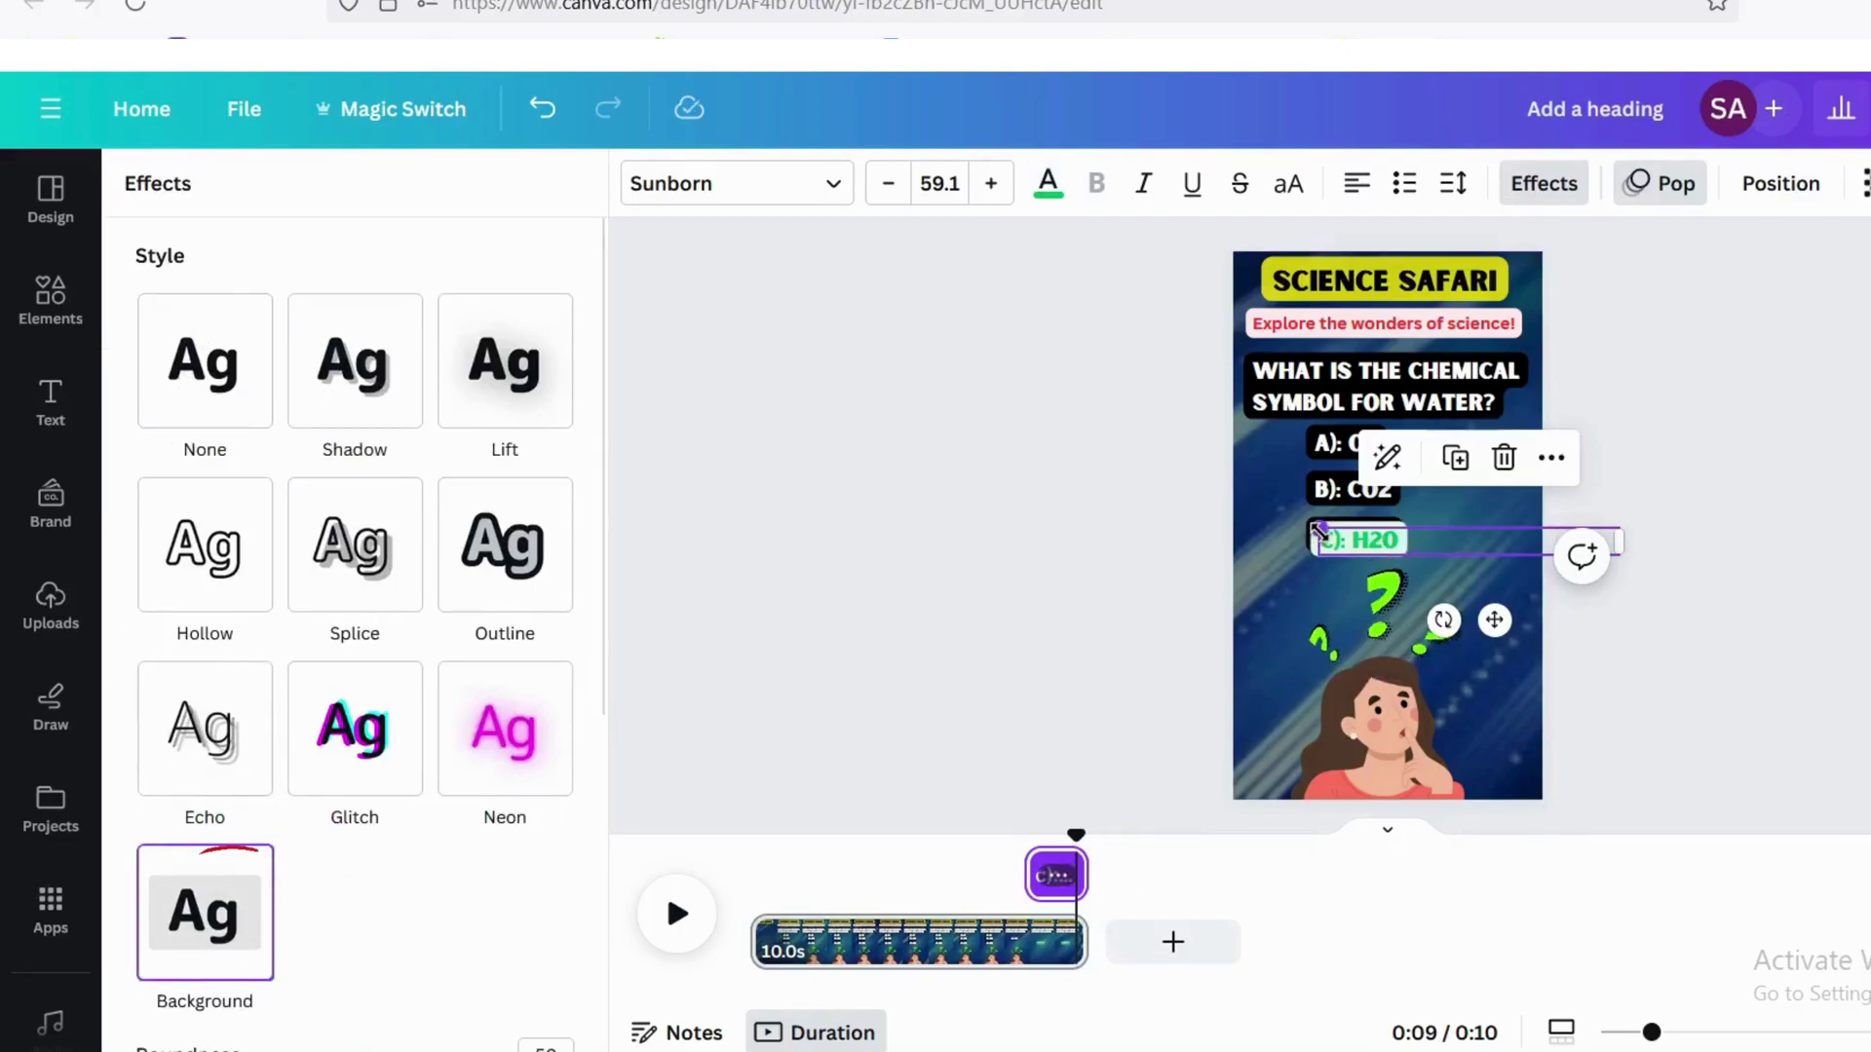
Step: Enlarge C): H2O to size 133, narrow its box, and centre it
{"action": "left_click_drag", "start_coordinate": [1320, 529], "coordinate": [1252, 524]}
{"action": "left_click_drag", "start_coordinate": [1618, 537], "coordinate": [1397, 536]}
{"action": "left_click_drag", "start_coordinate": [1245, 518], "coordinate": [1181, 472]}
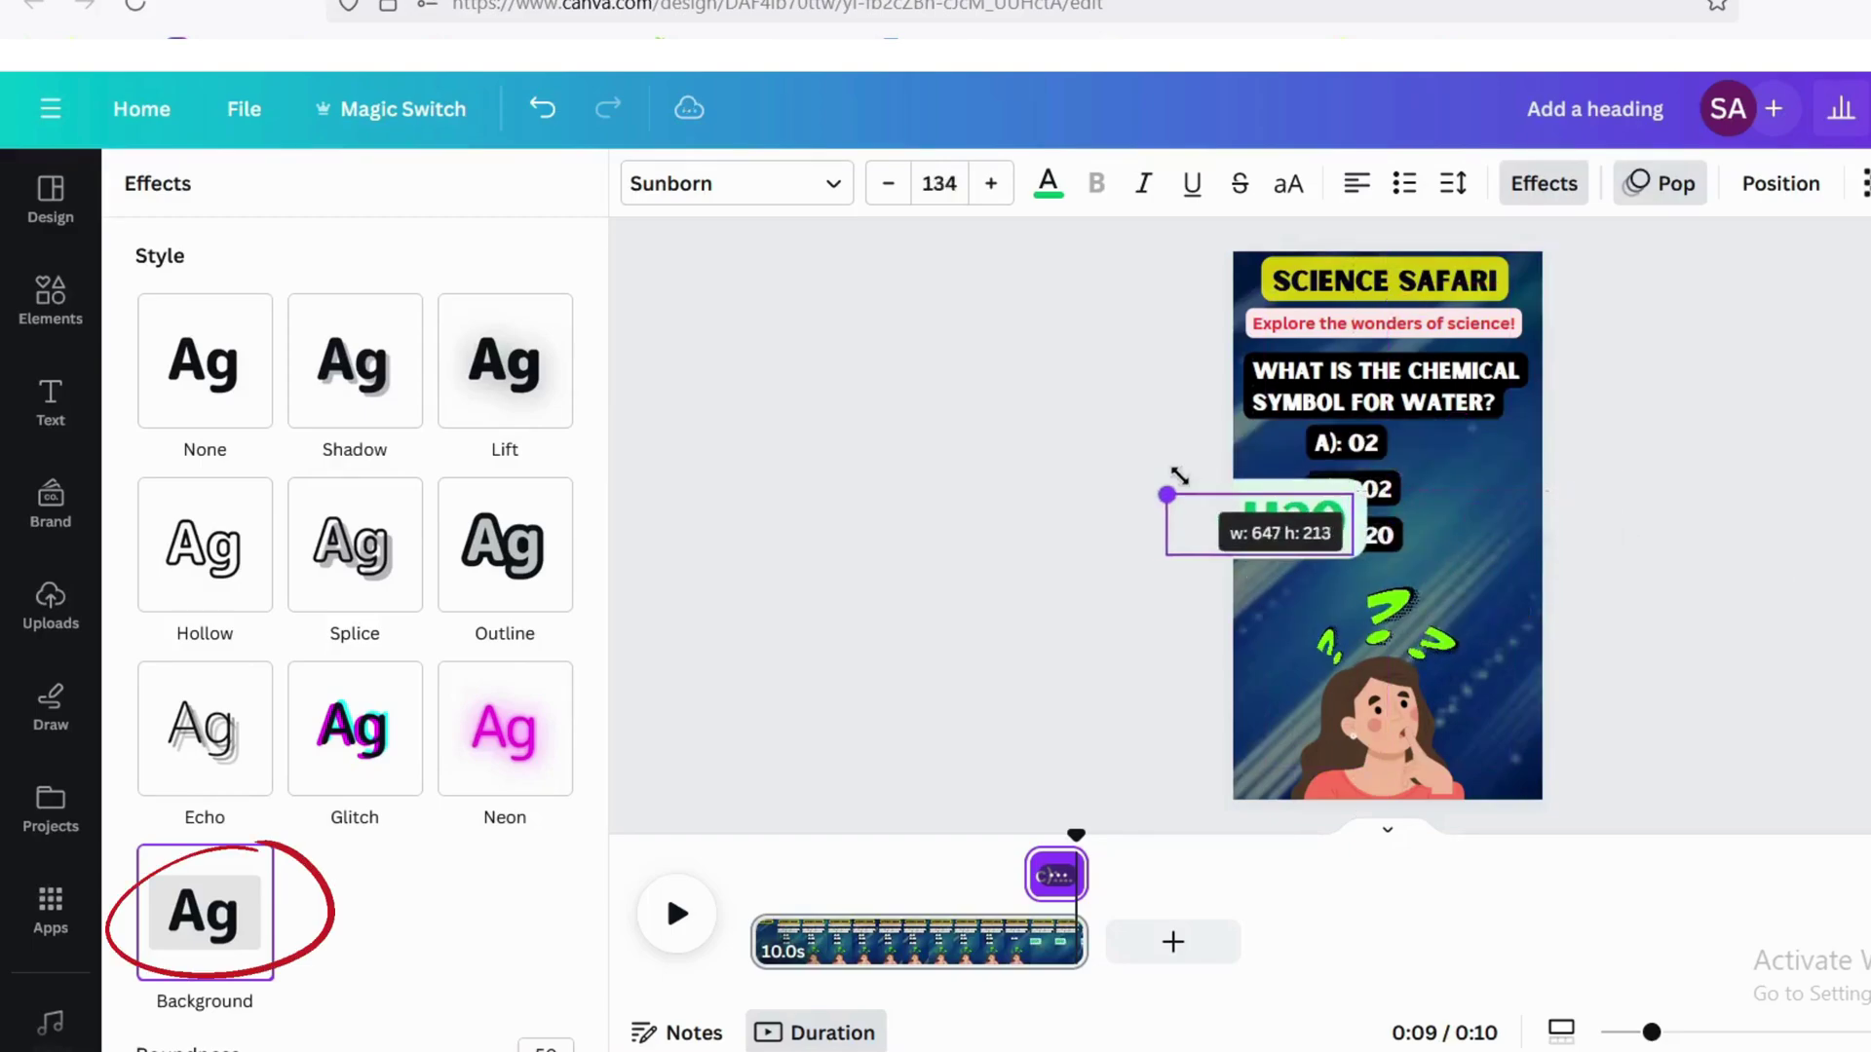
{"action": "left_click_drag", "start_coordinate": [1345, 516], "coordinate": [1417, 519]}
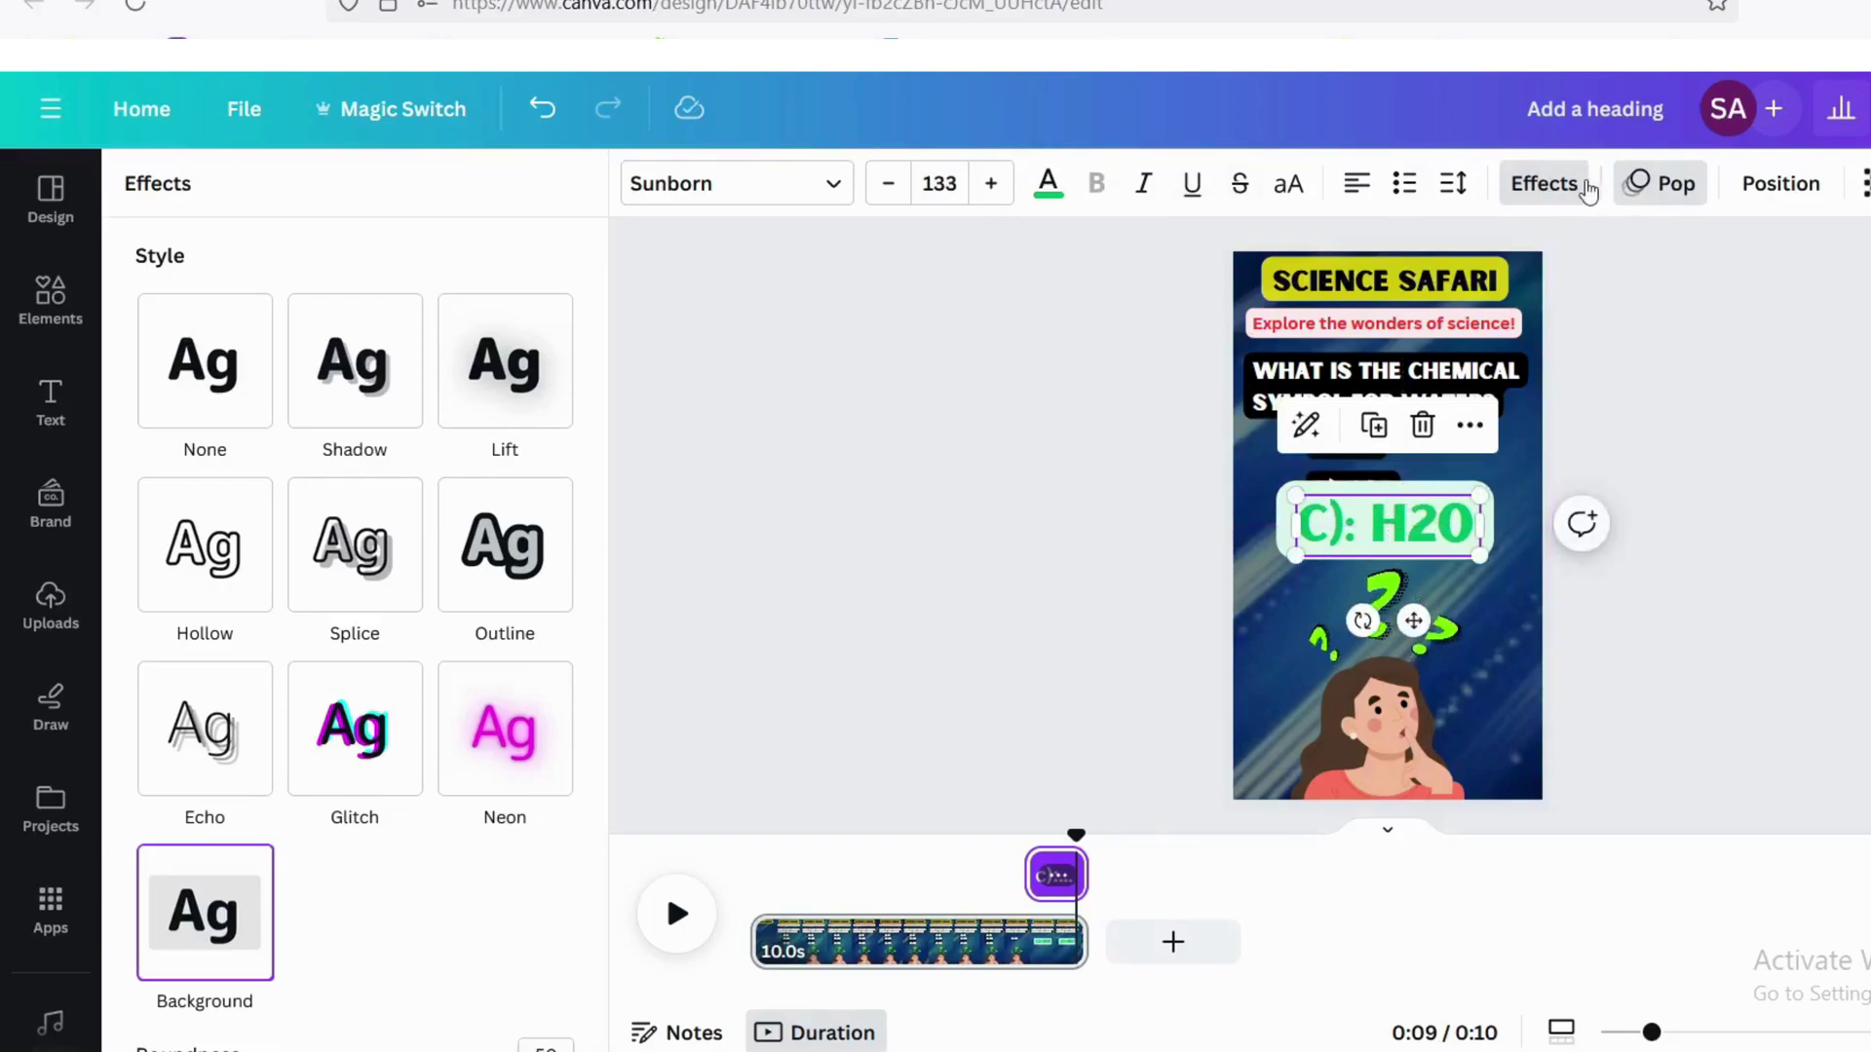
{"action": "scroll", "coordinate": [208, 626], "scroll_direction": "down", "scroll_amount": 5}
{"action": "scroll", "coordinate": [368, 669], "scroll_direction": "up", "scroll_amount": 2}
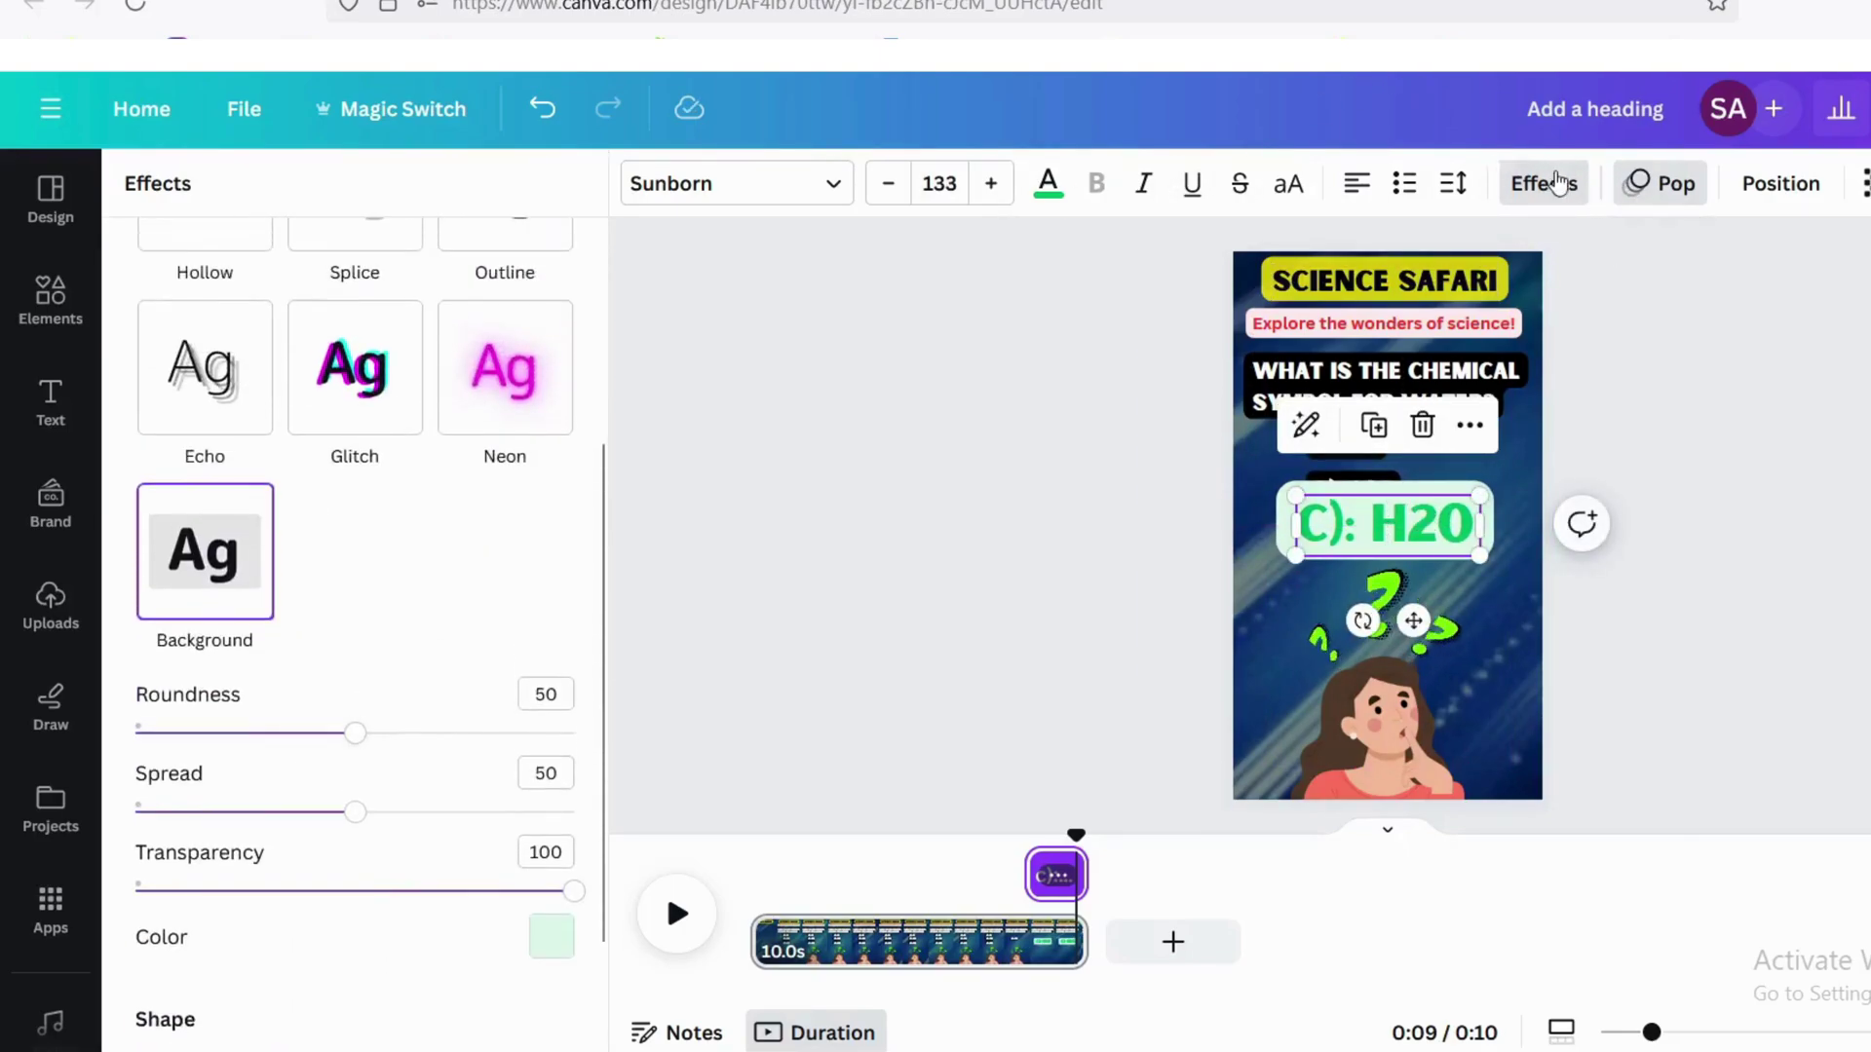
{"action": "scroll", "coordinate": [384, 655], "scroll_direction": "down", "scroll_amount": 15}
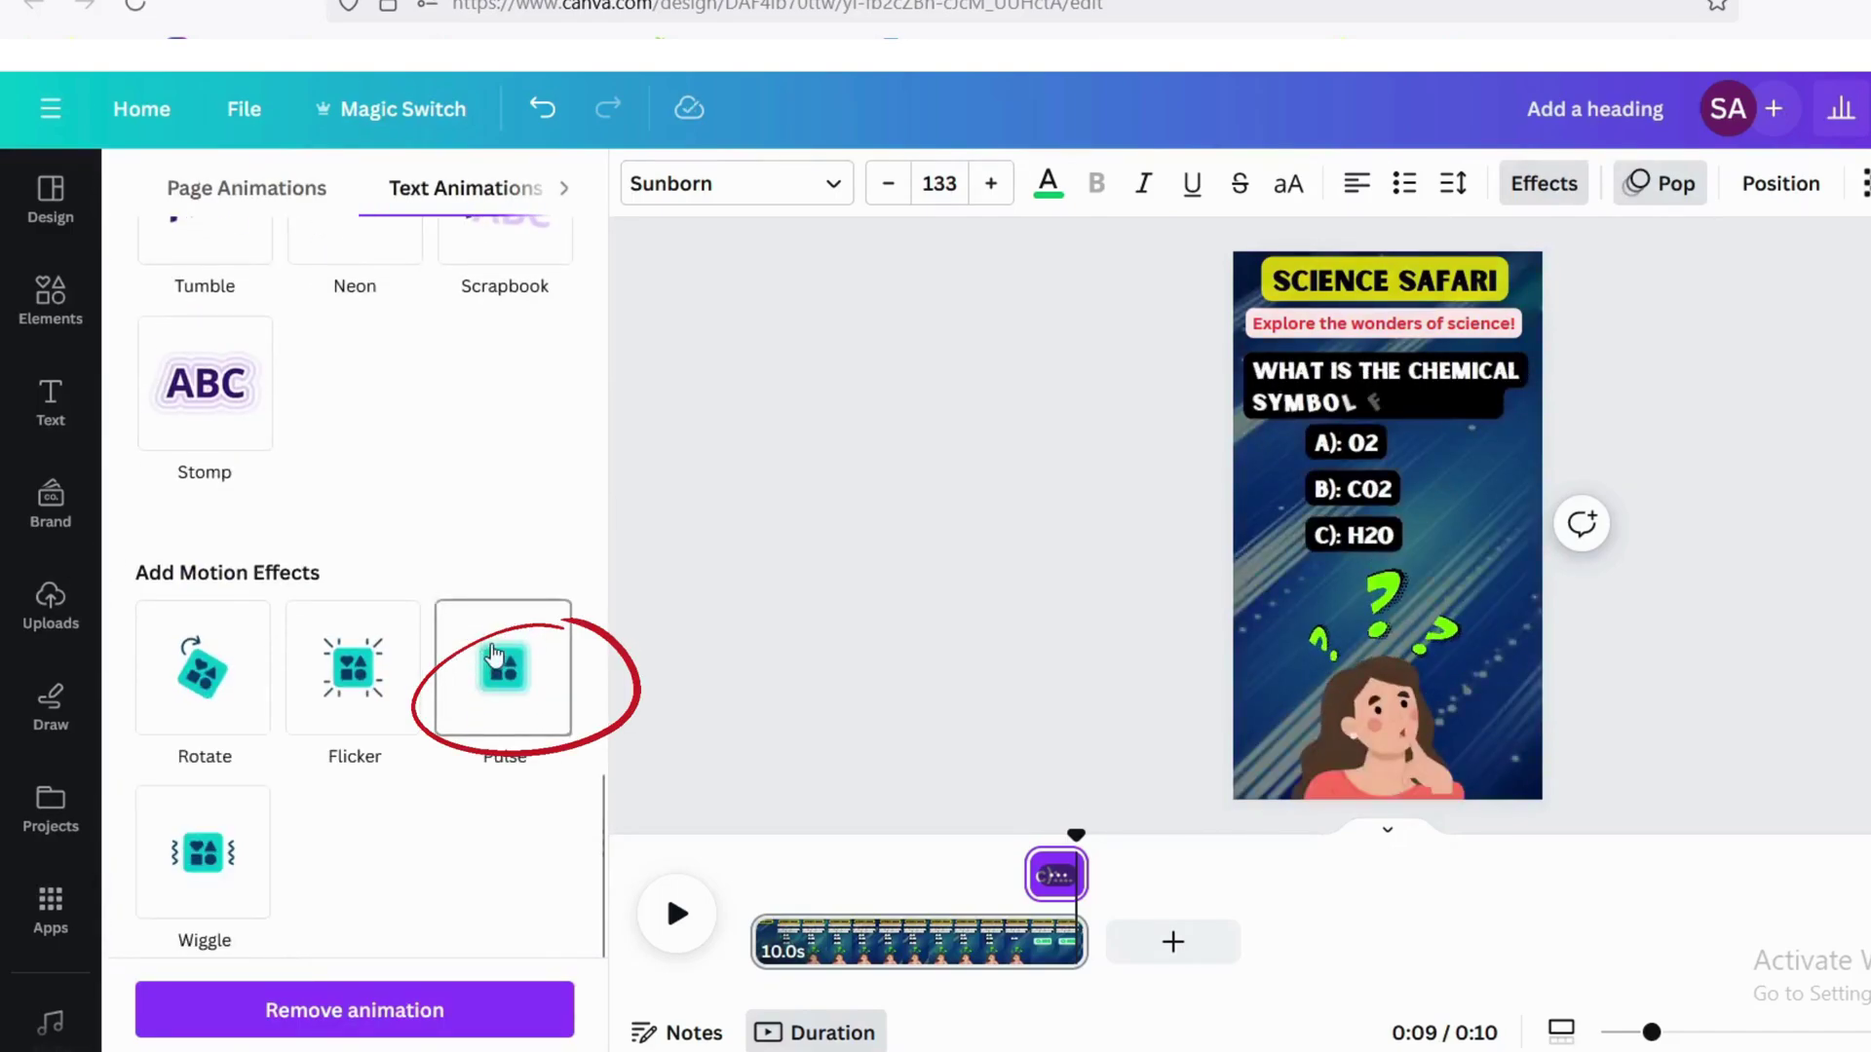
Step: Add a clapping crowd across the page bottom and confetti timed briefly at the end
{"action": "type", "text": "lebra"}
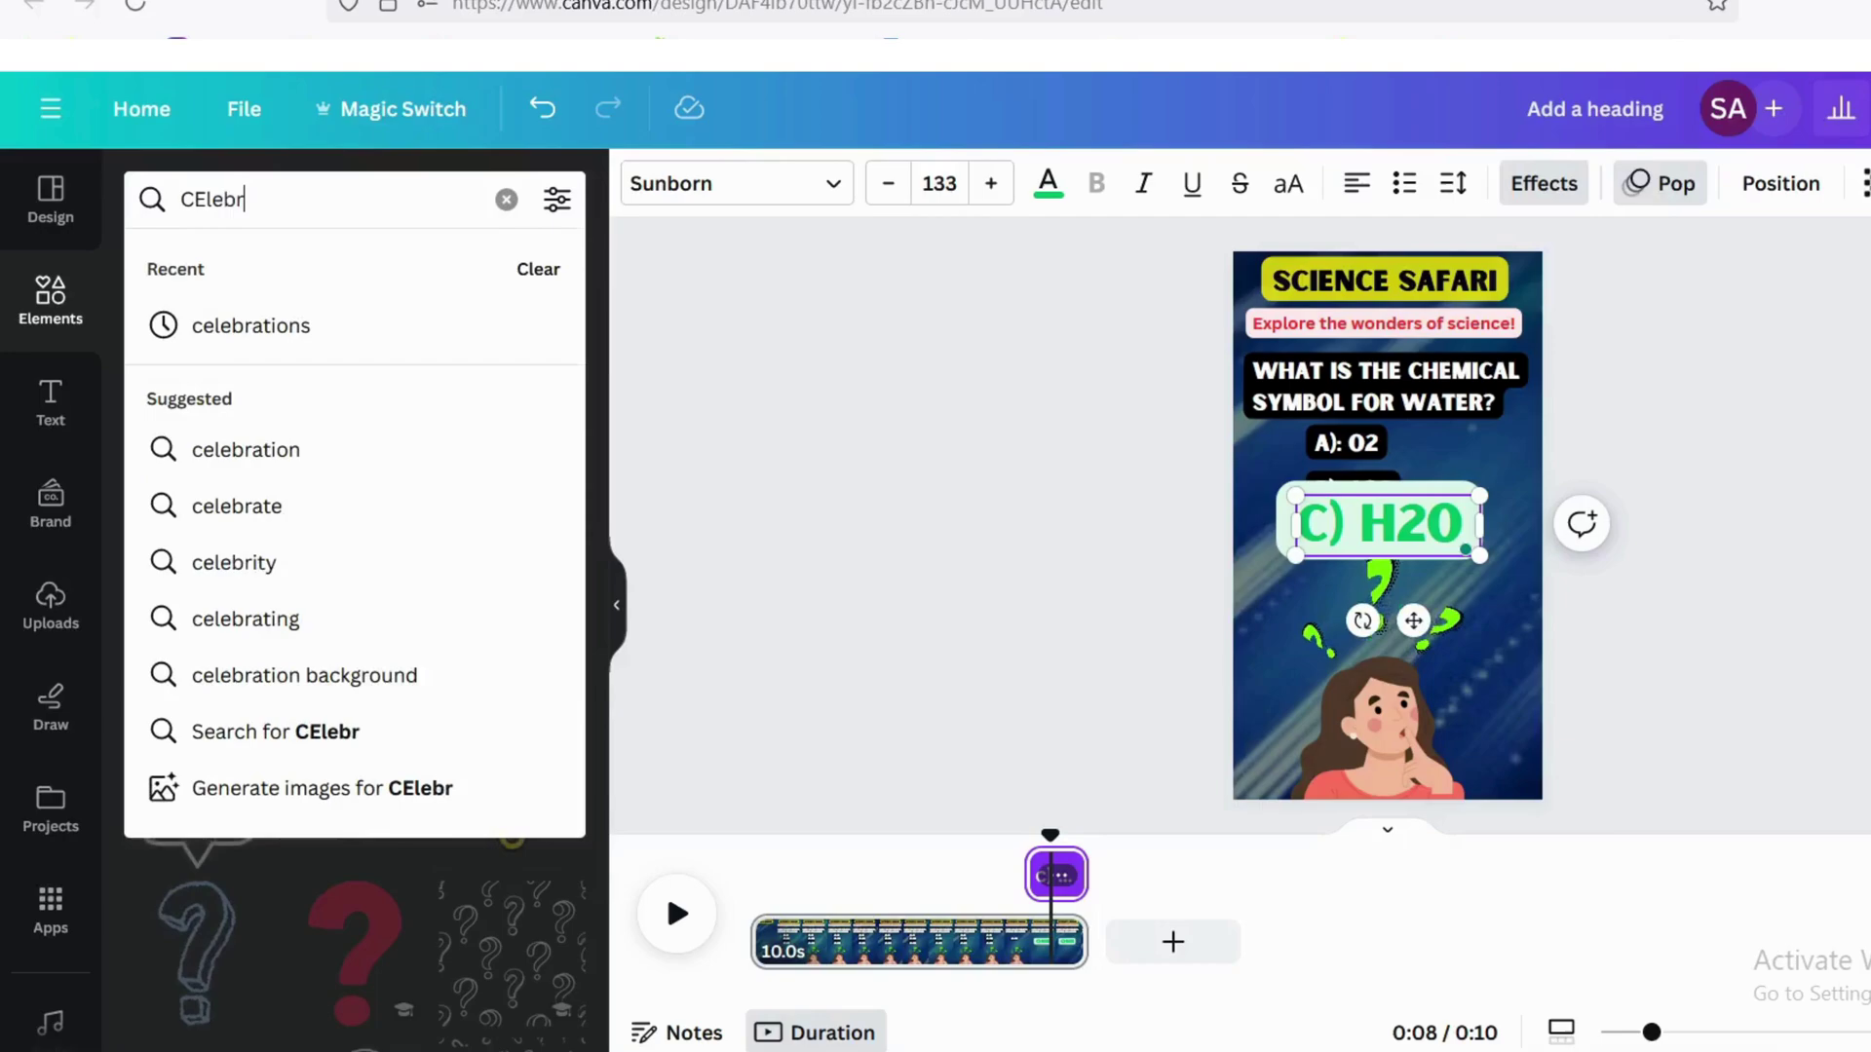
{"action": "left_click", "coordinate": [196, 330]}
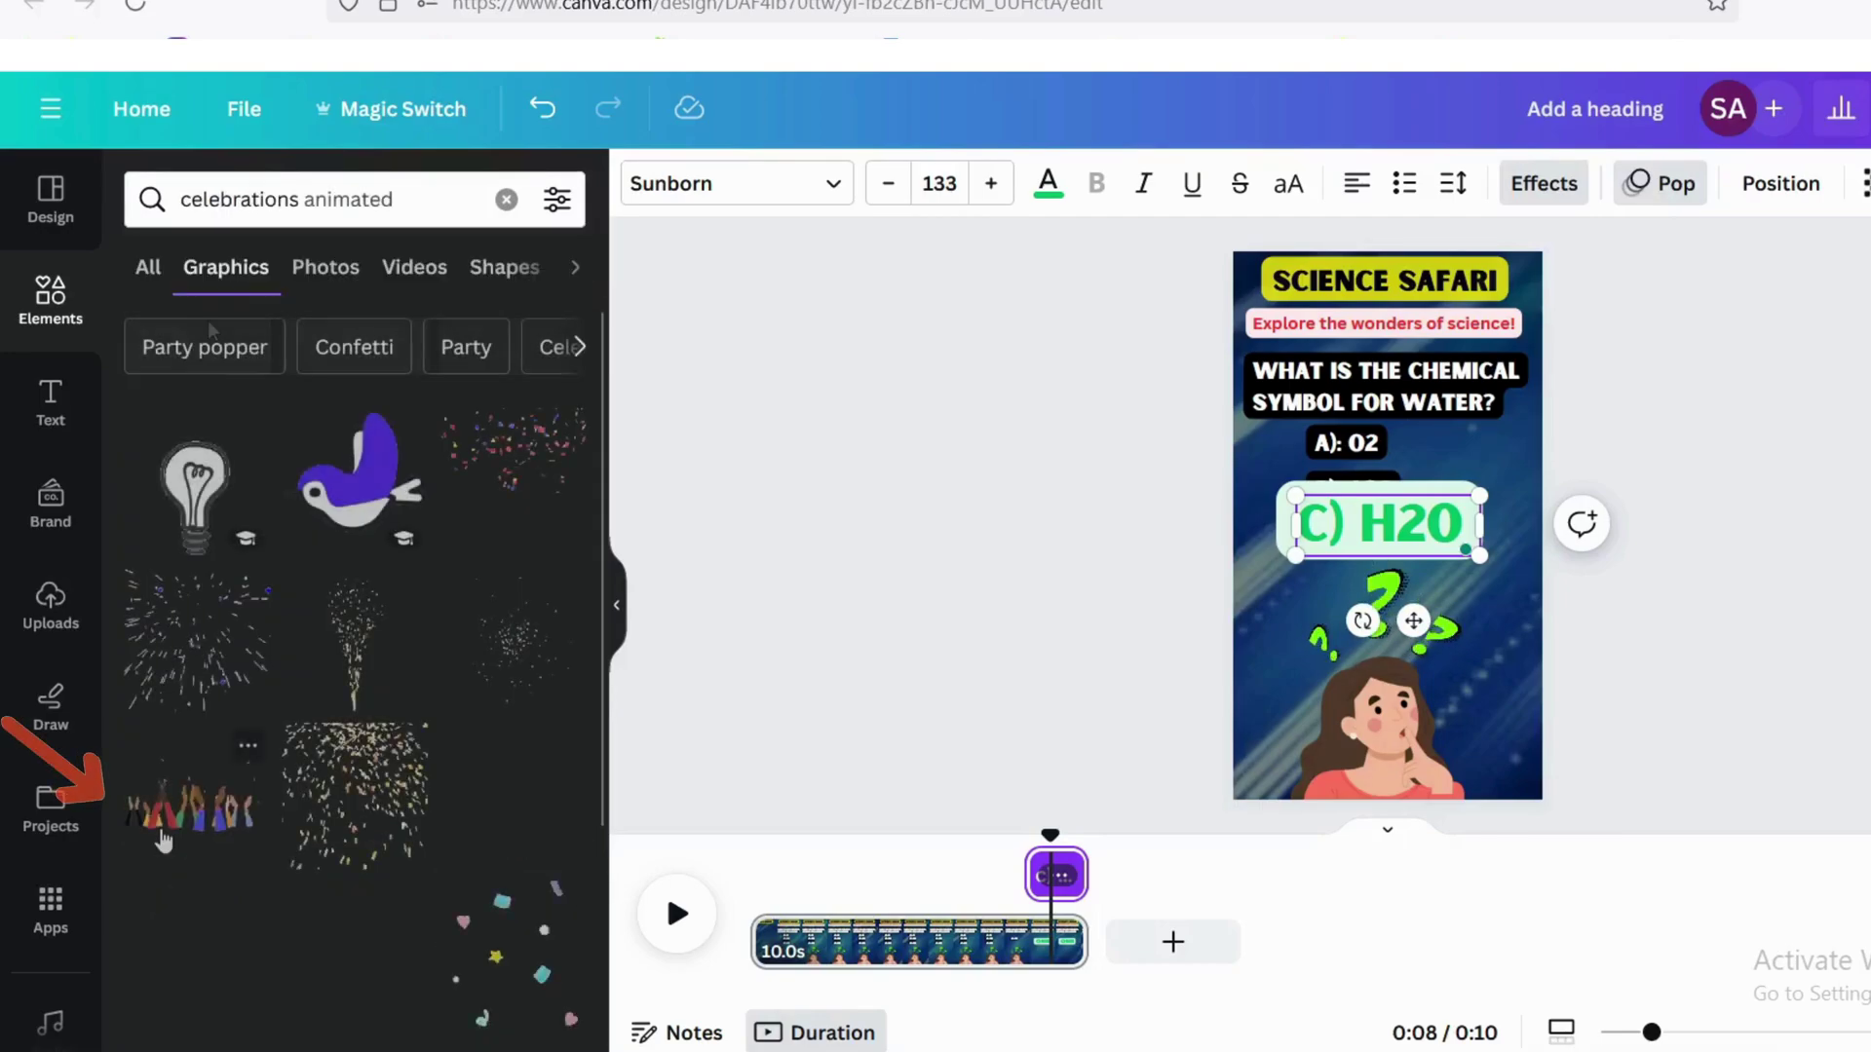
{"action": "left_click", "coordinate": [198, 823]}
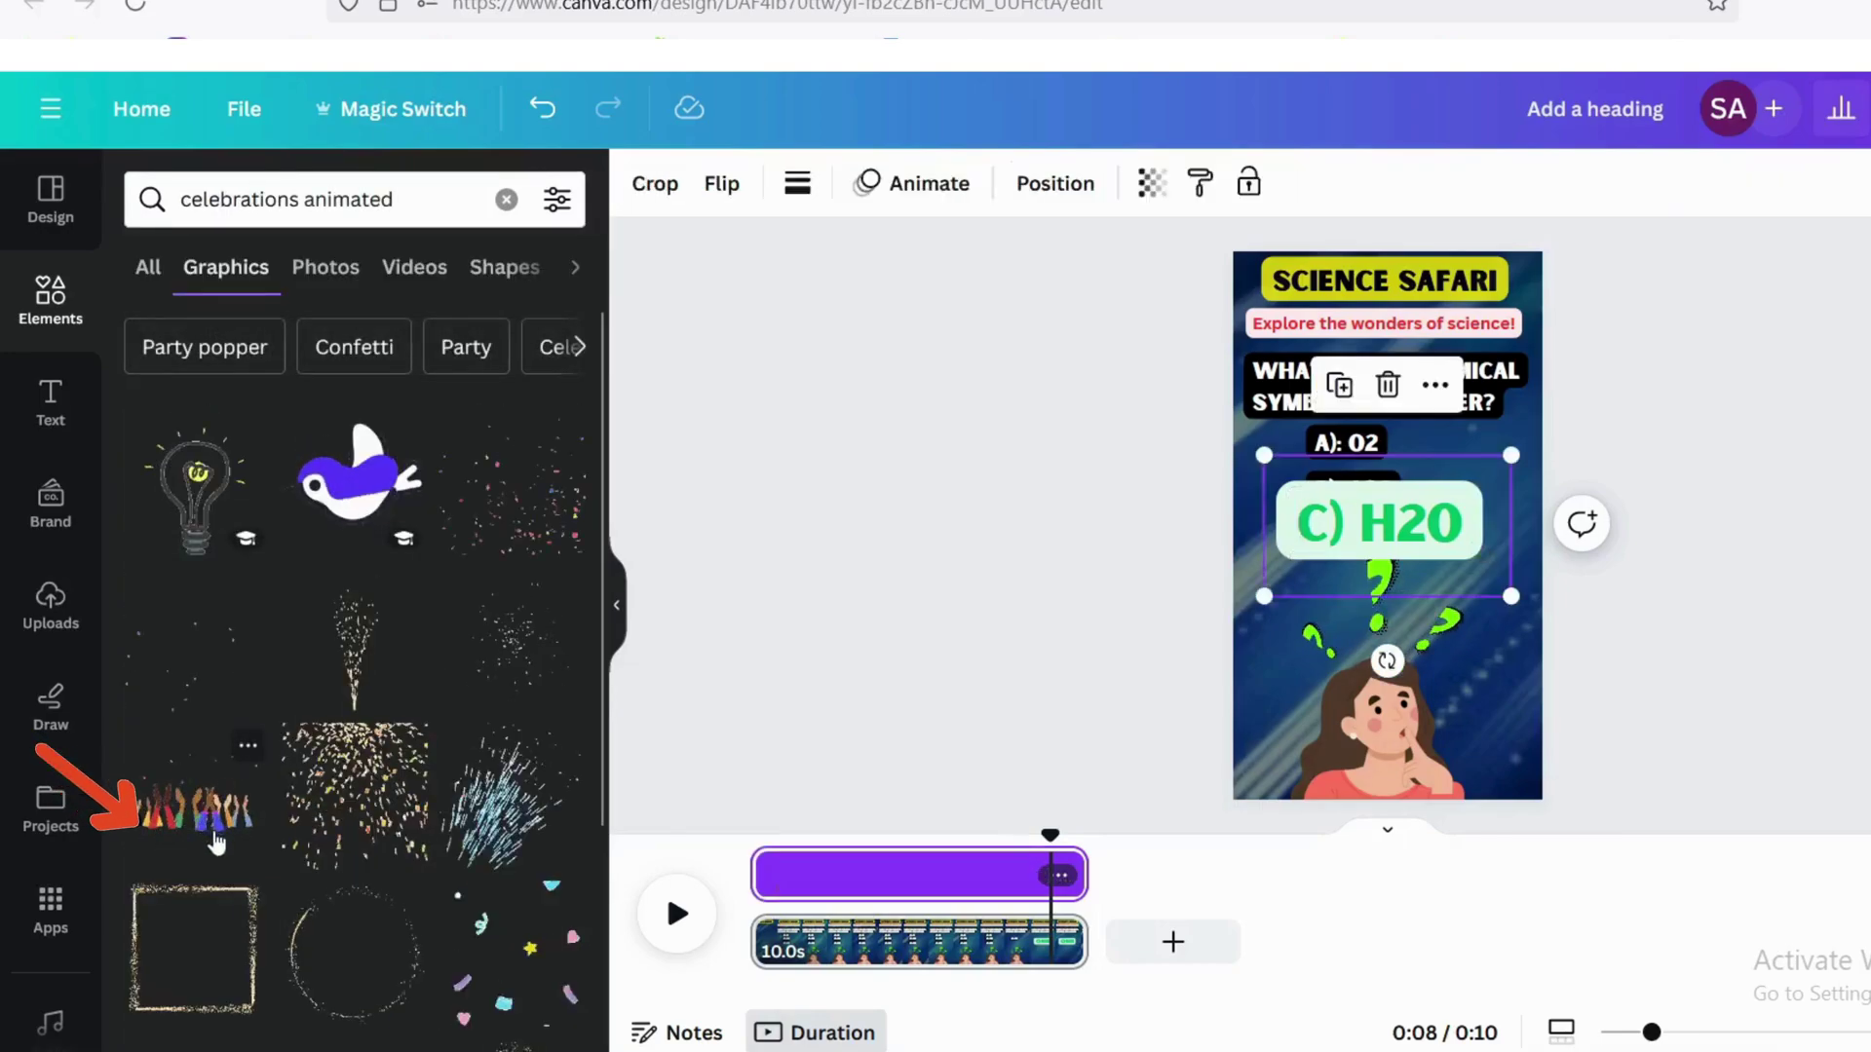
{"action": "left_click_drag", "start_coordinate": [1539, 419], "coordinate": [1567, 593]}
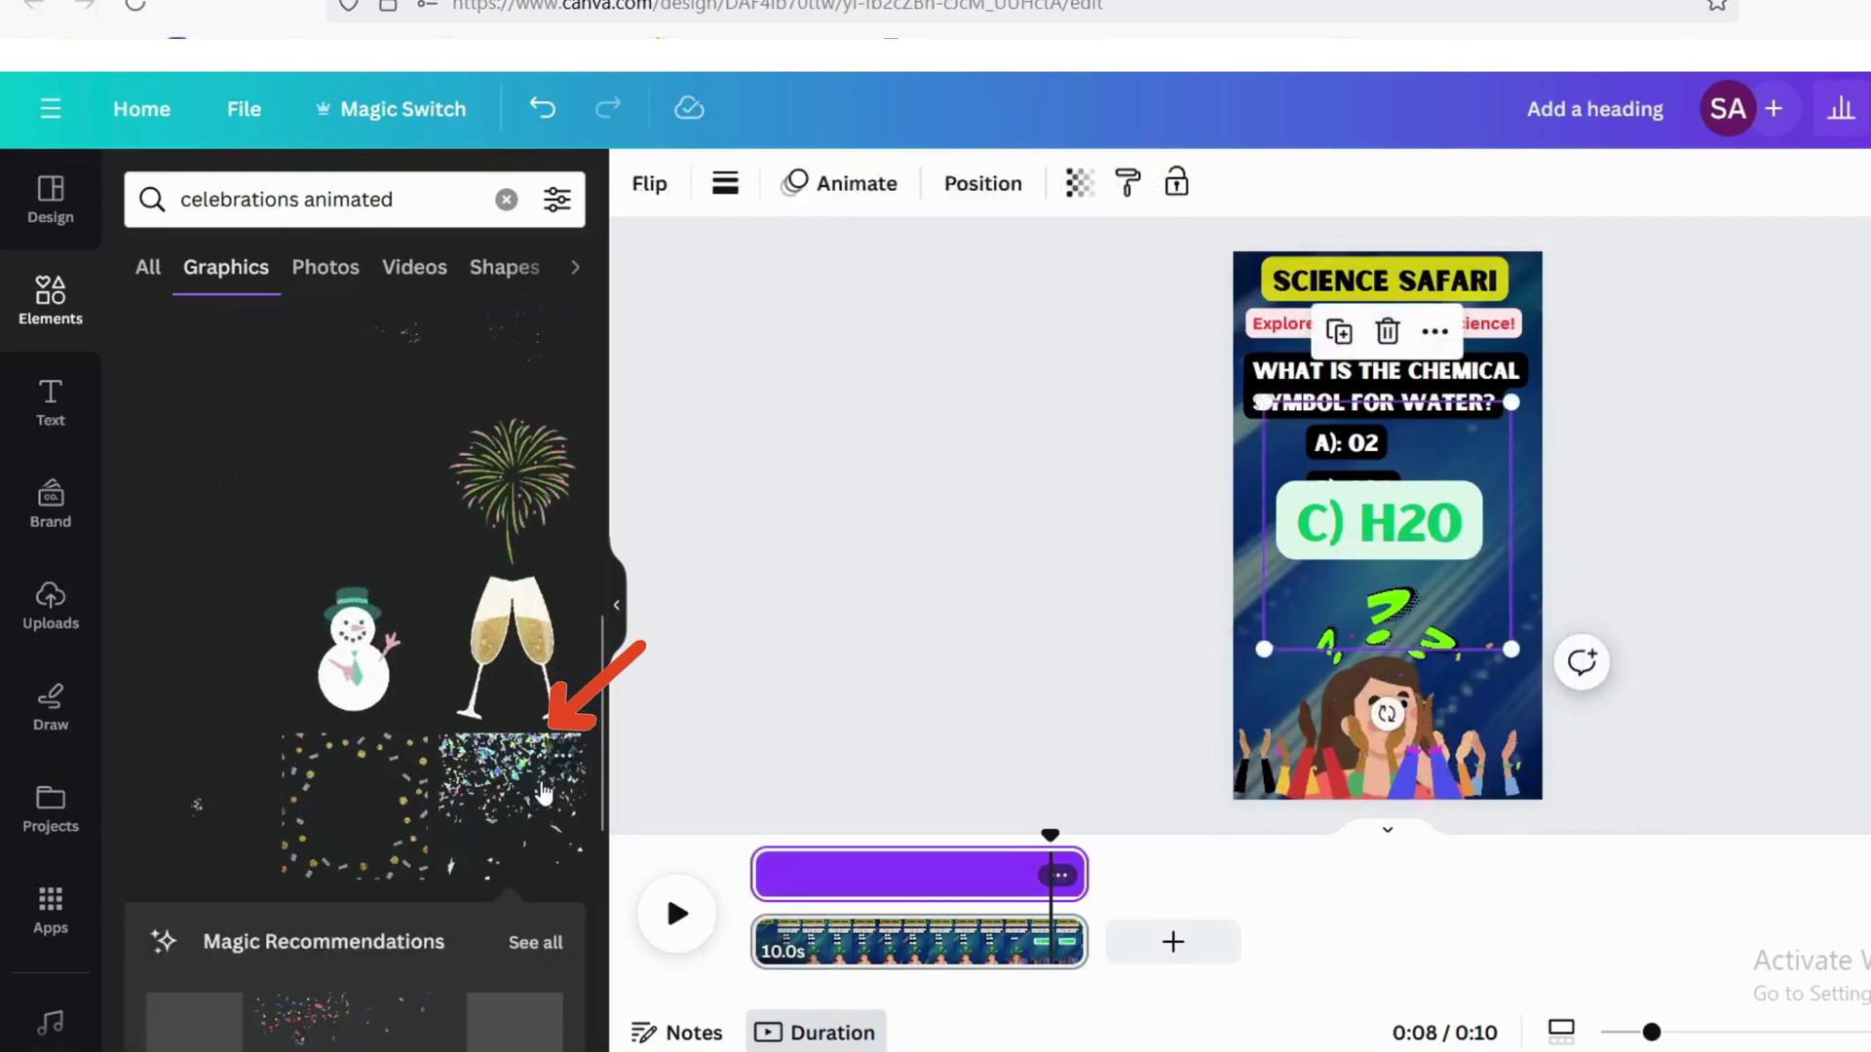
{"action": "left_click", "coordinate": [551, 779]}
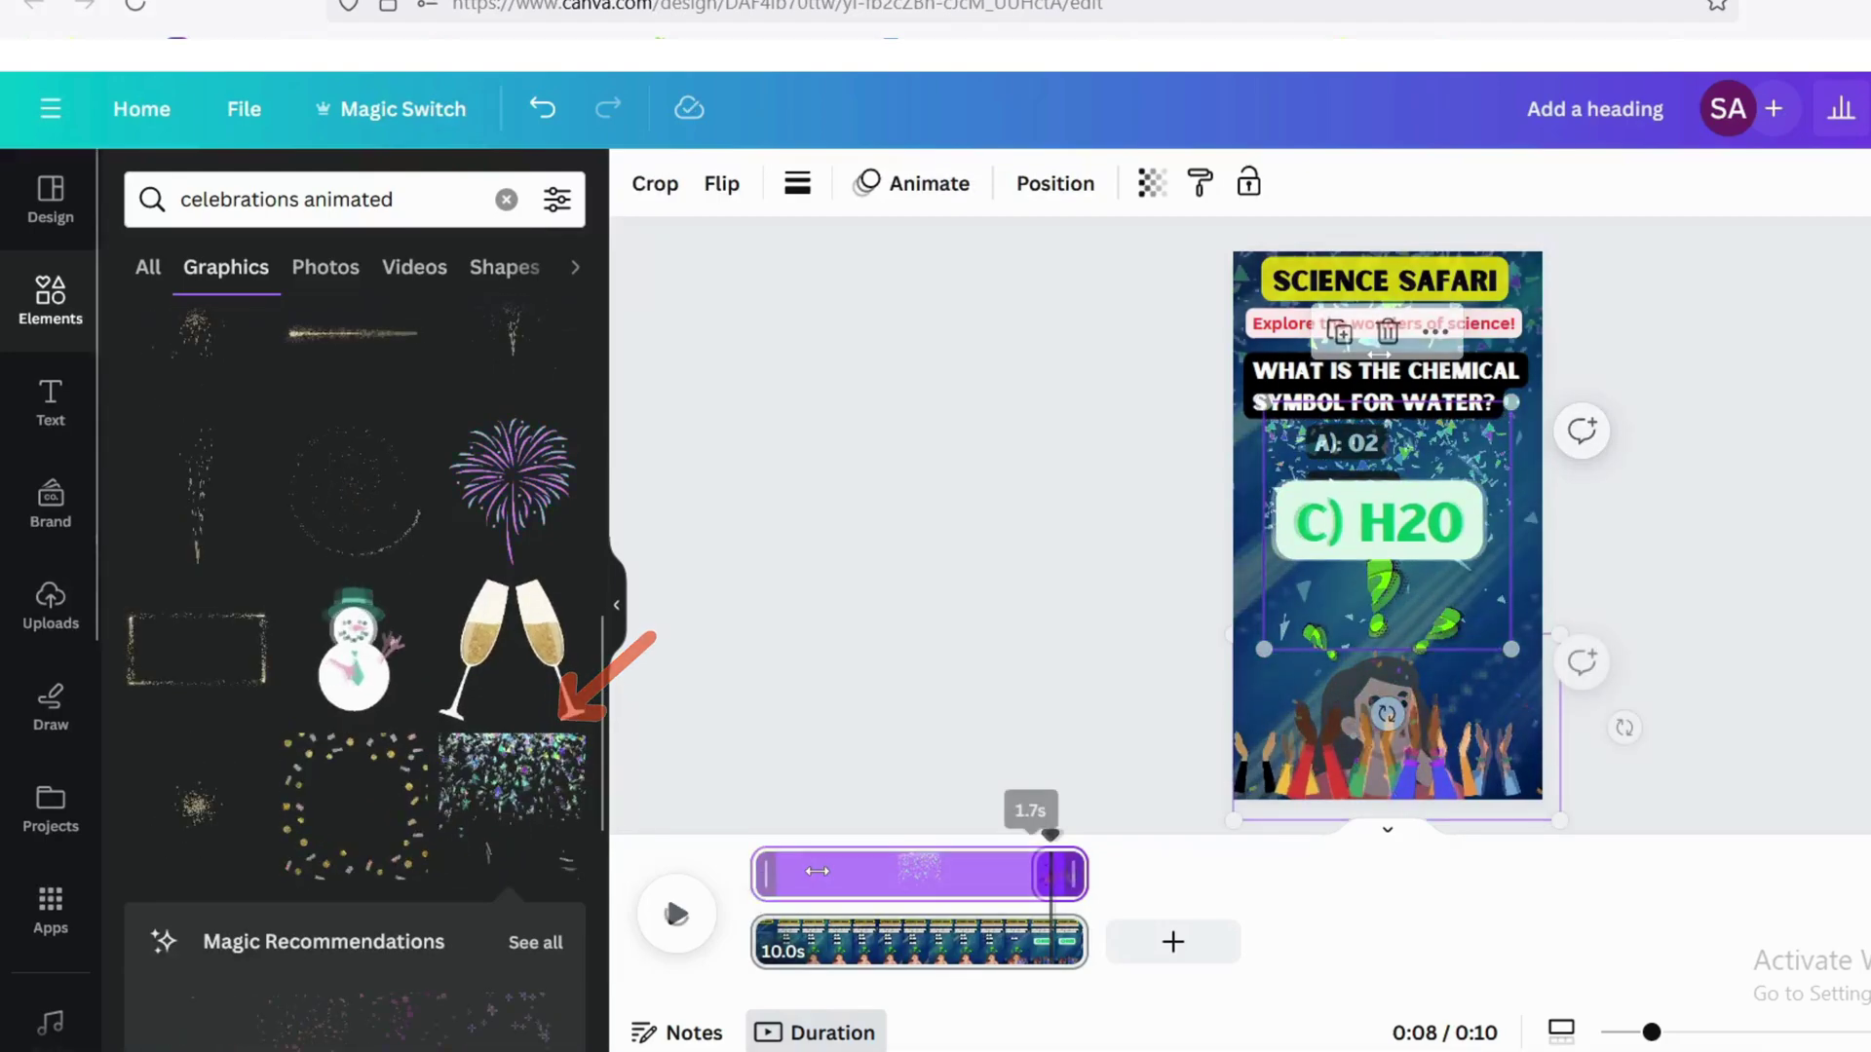
{"action": "left_click_drag", "start_coordinate": [817, 870], "coordinate": [1062, 873]}
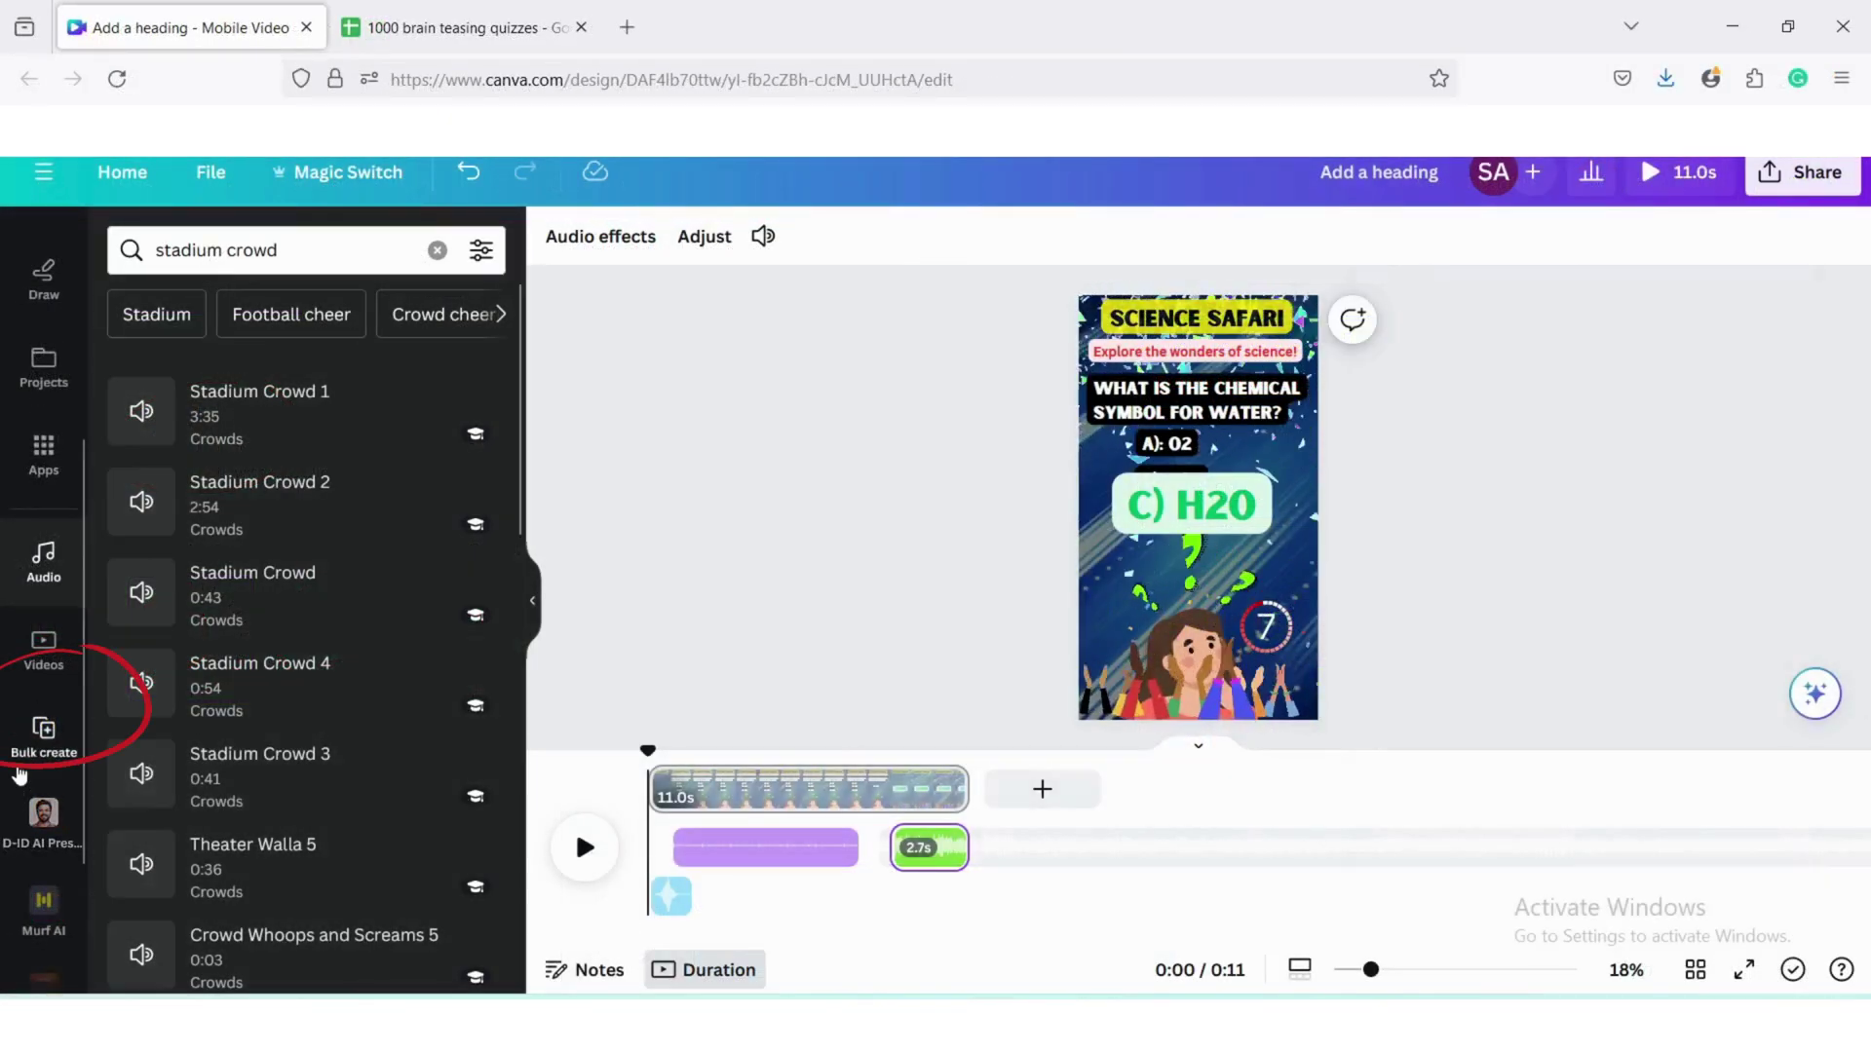
Step: Open Bulk create from the left sidebar to connect sheet data
{"action": "left_click", "coordinate": [20, 774]}
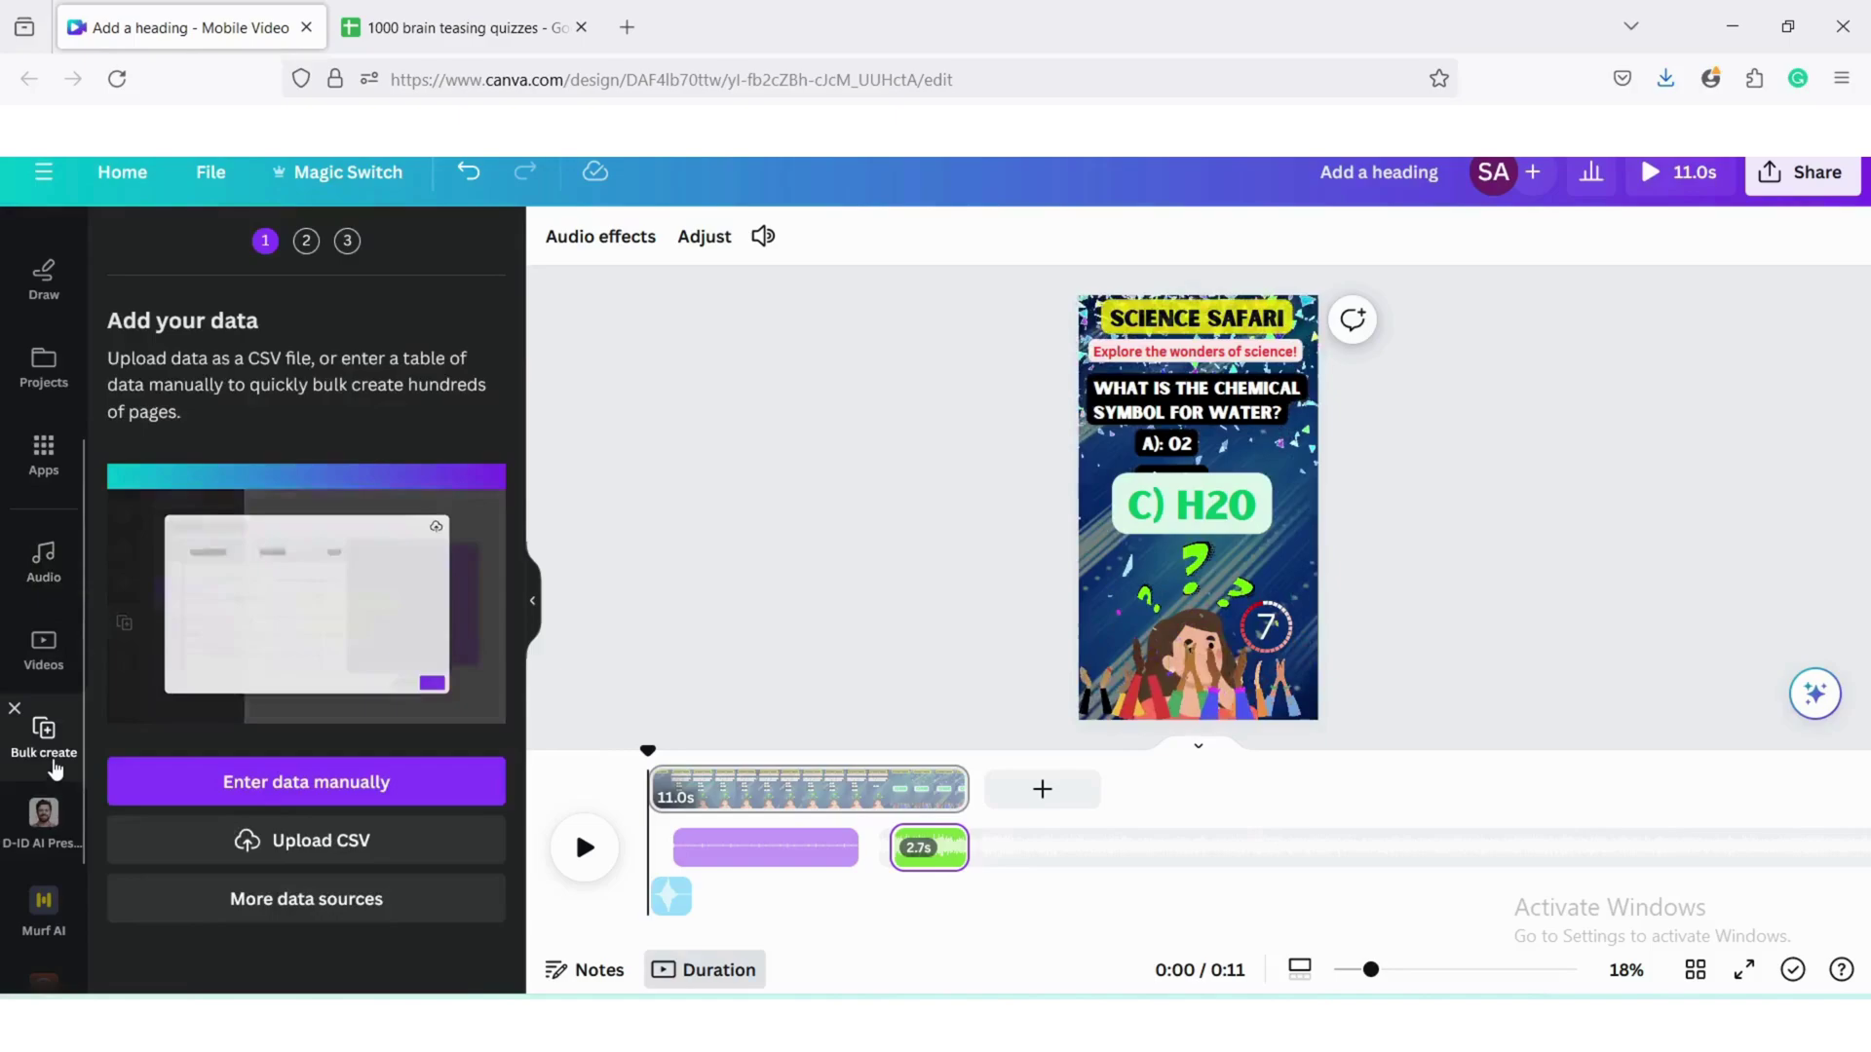
Step: Choose Enter data manually and copy the quiz range from the brain teasing quizzes sheet
{"action": "left_click", "coordinate": [307, 803]}
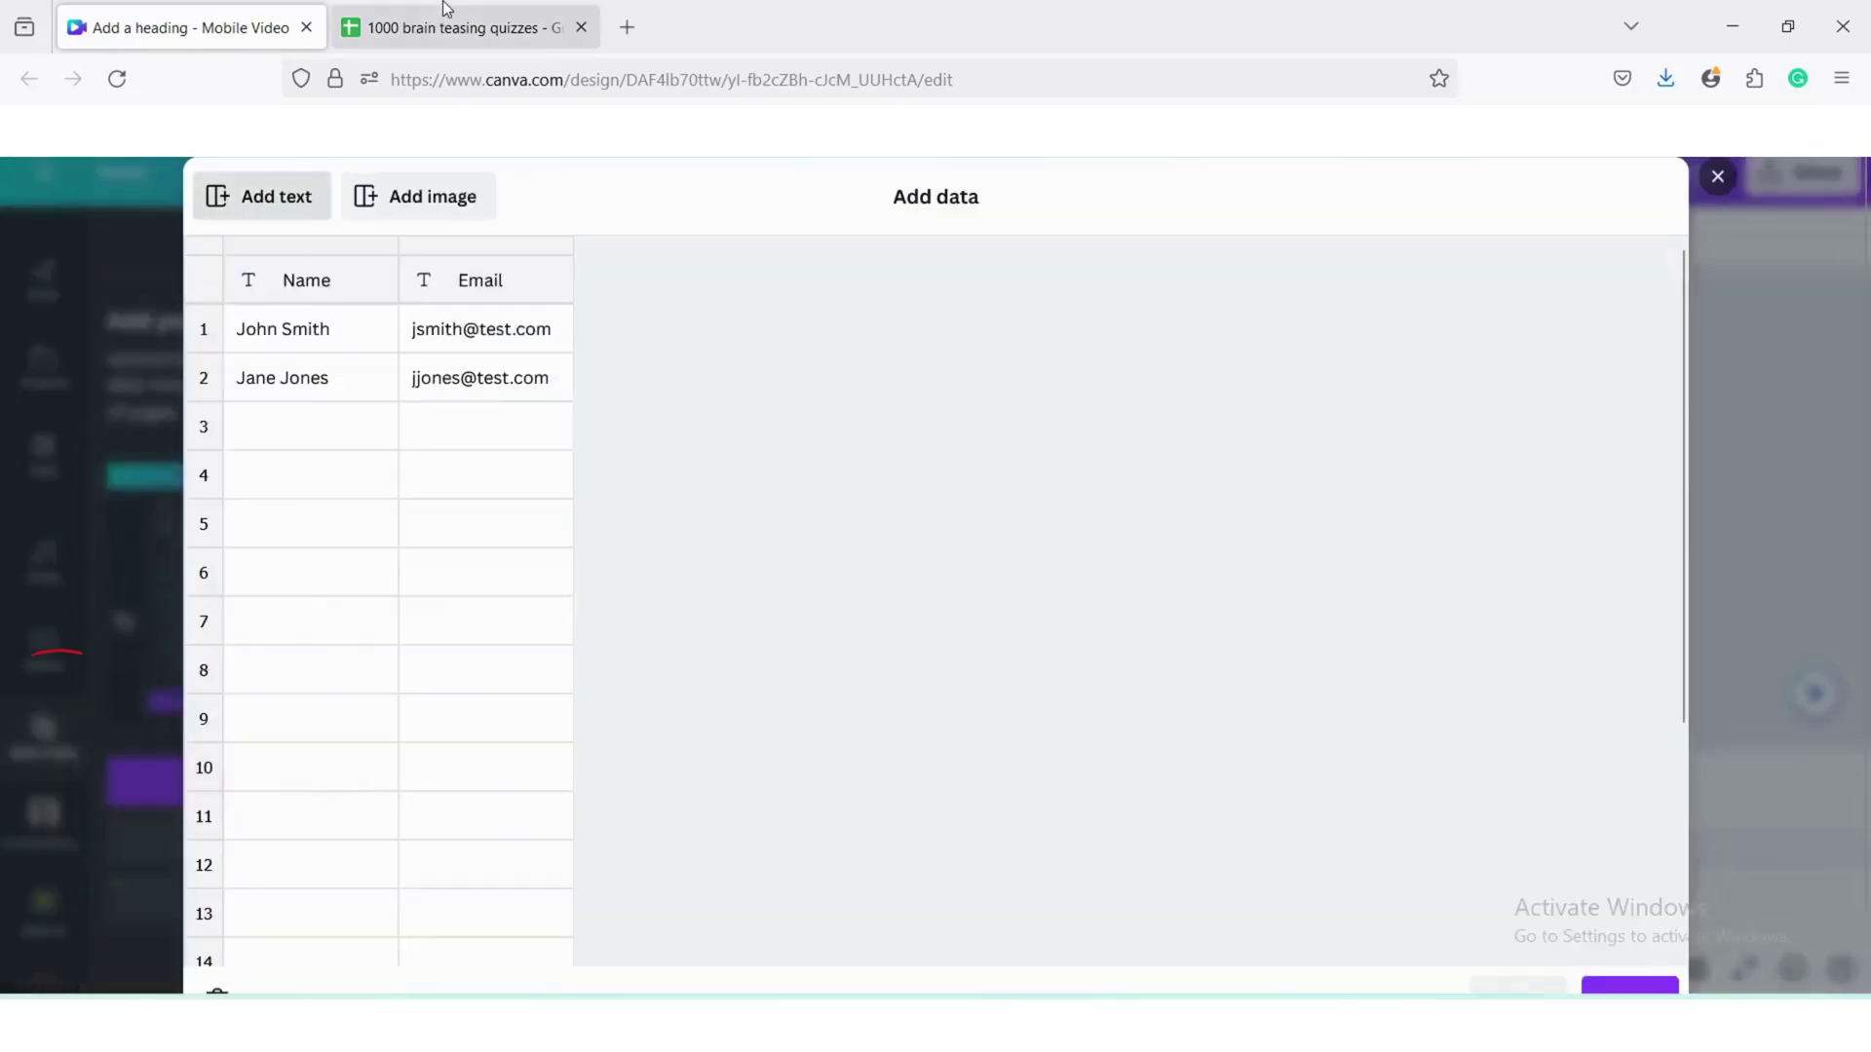
{"action": "left_click", "coordinate": [446, 12]}
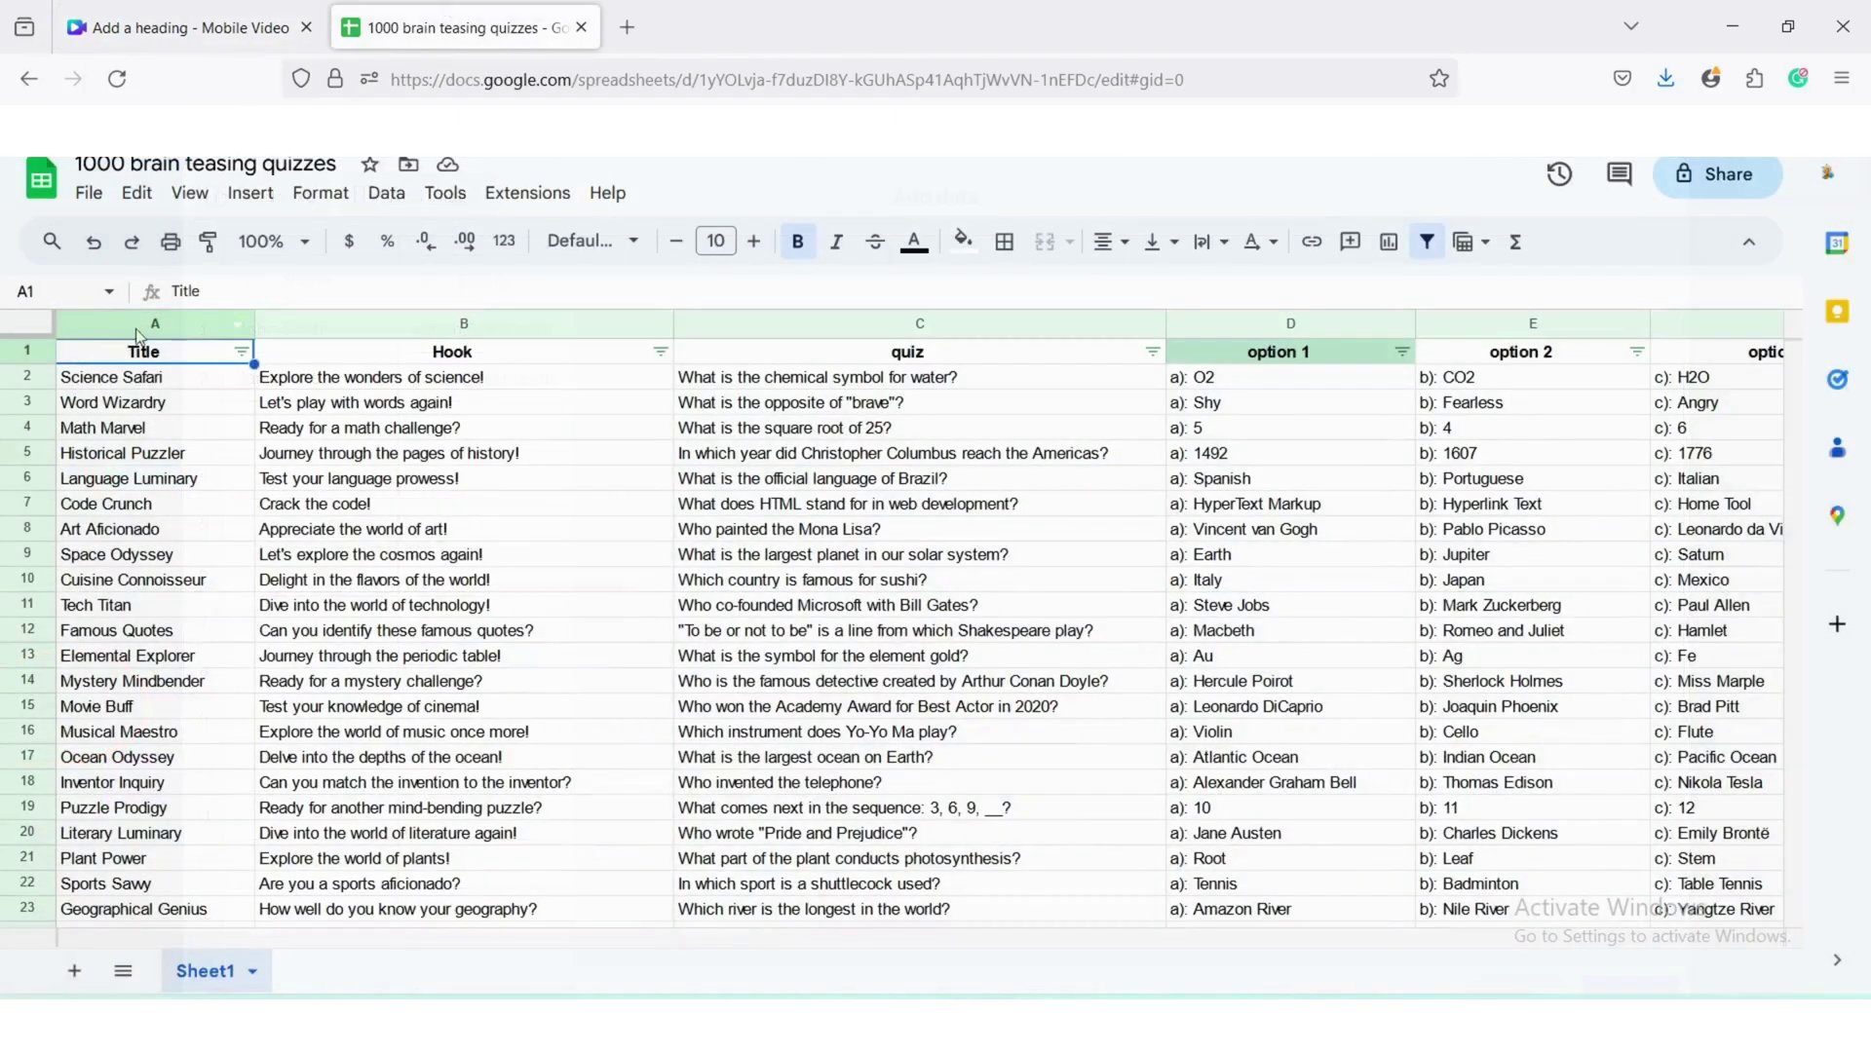
{"action": "left_click_drag", "start_coordinate": [70, 357], "coordinate": [1647, 647]}
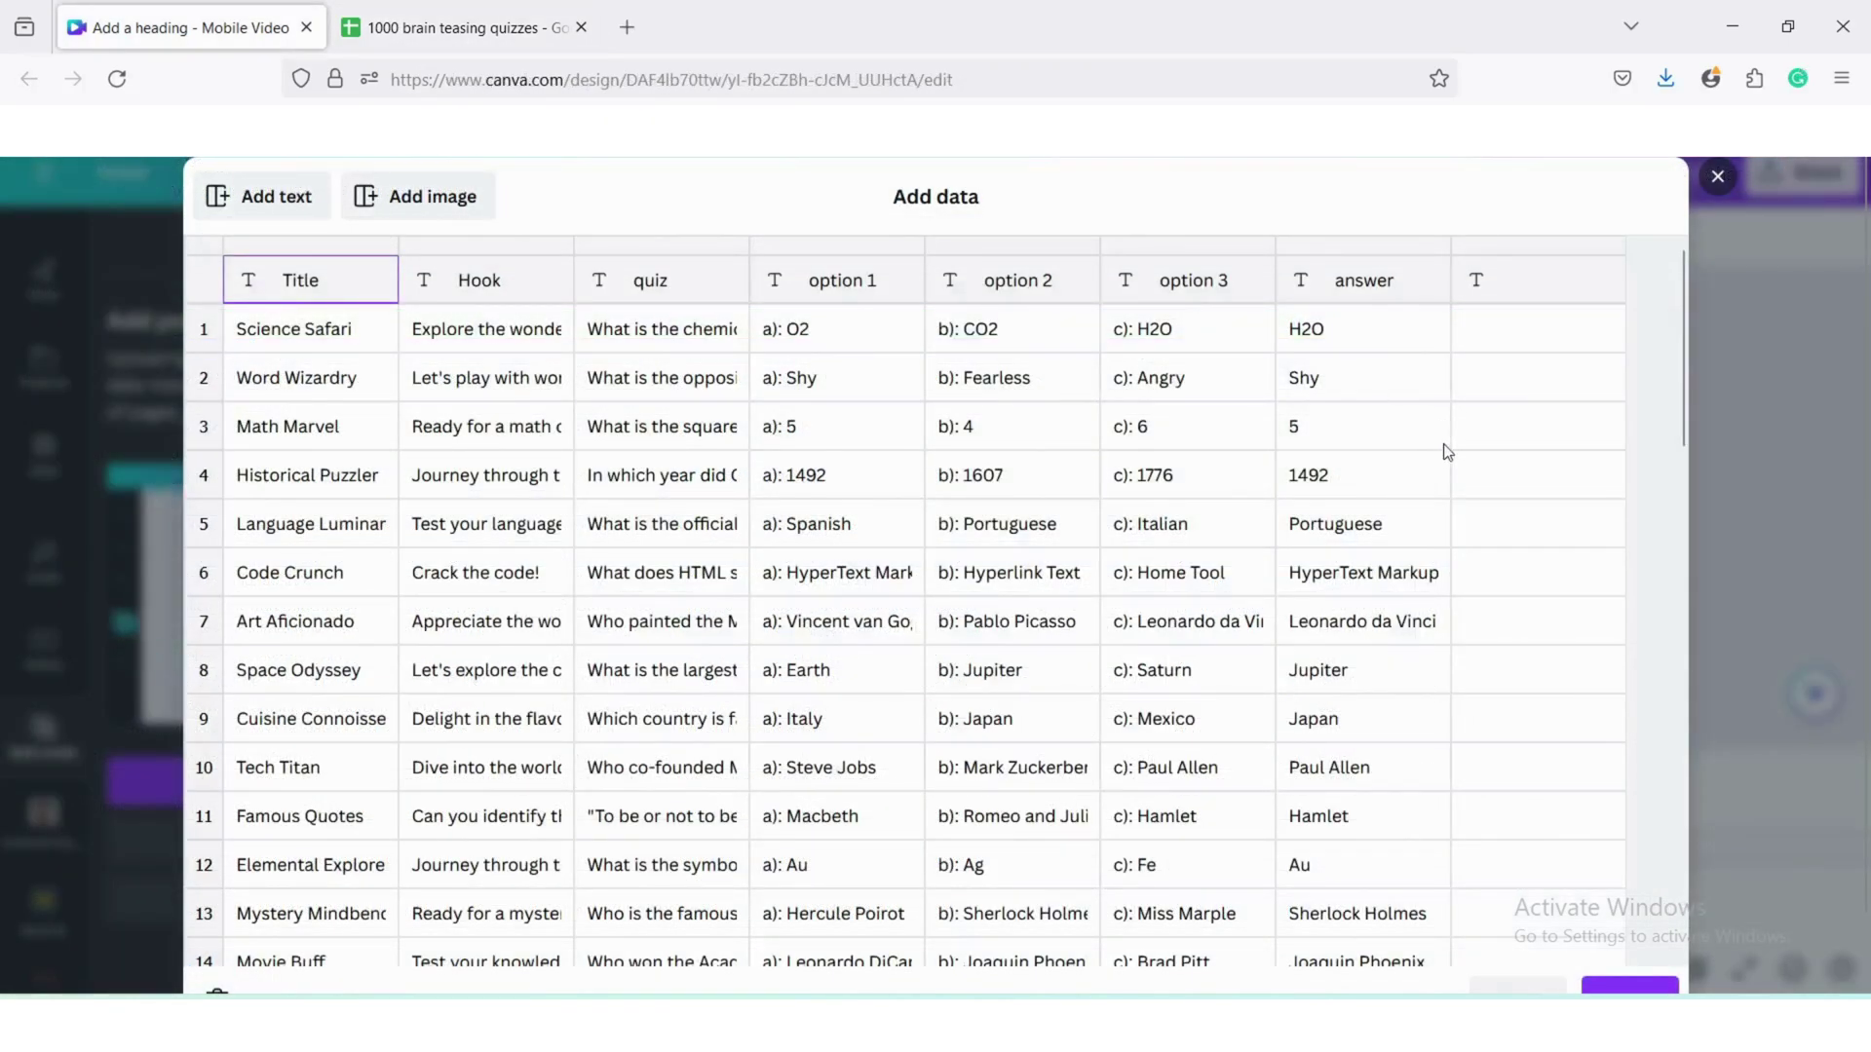
{"action": "scroll", "coordinate": [1446, 451], "scroll_direction": "down", "scroll_amount": 13}
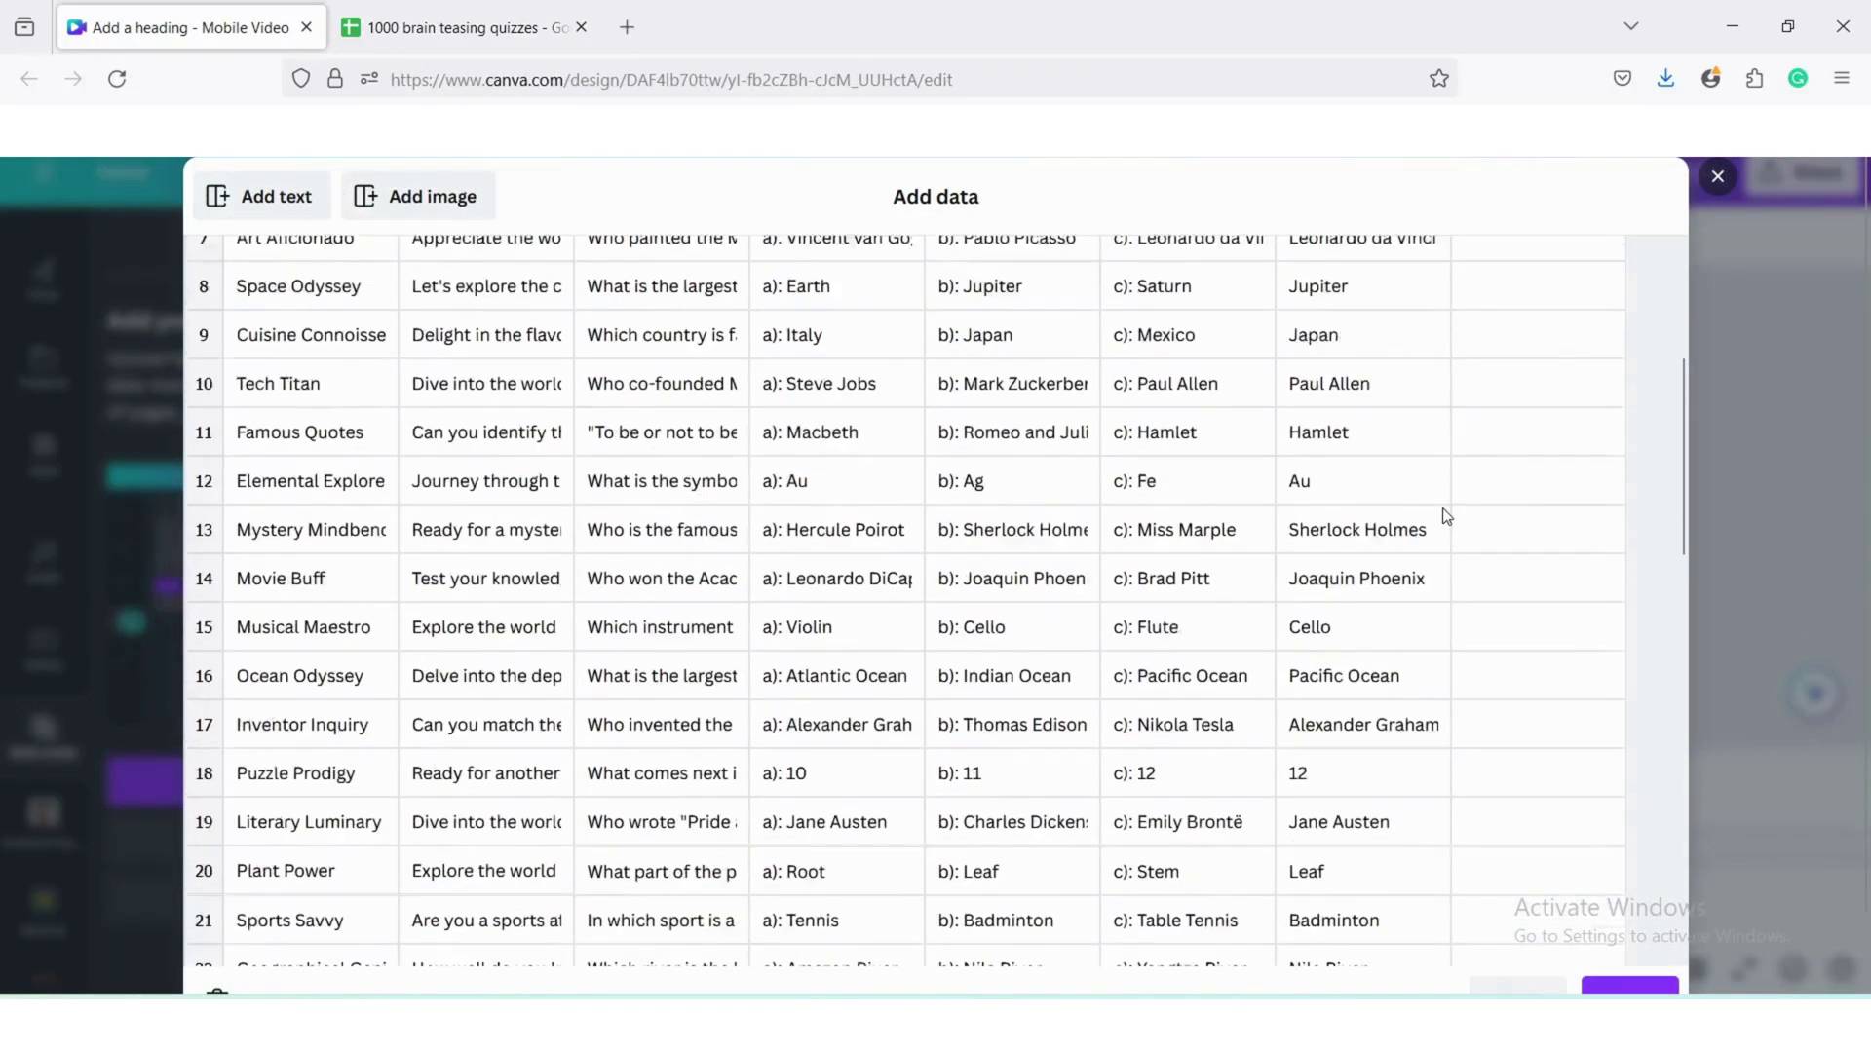
{"action": "scroll", "coordinate": [1656, 858], "scroll_direction": "down", "scroll_amount": 2}
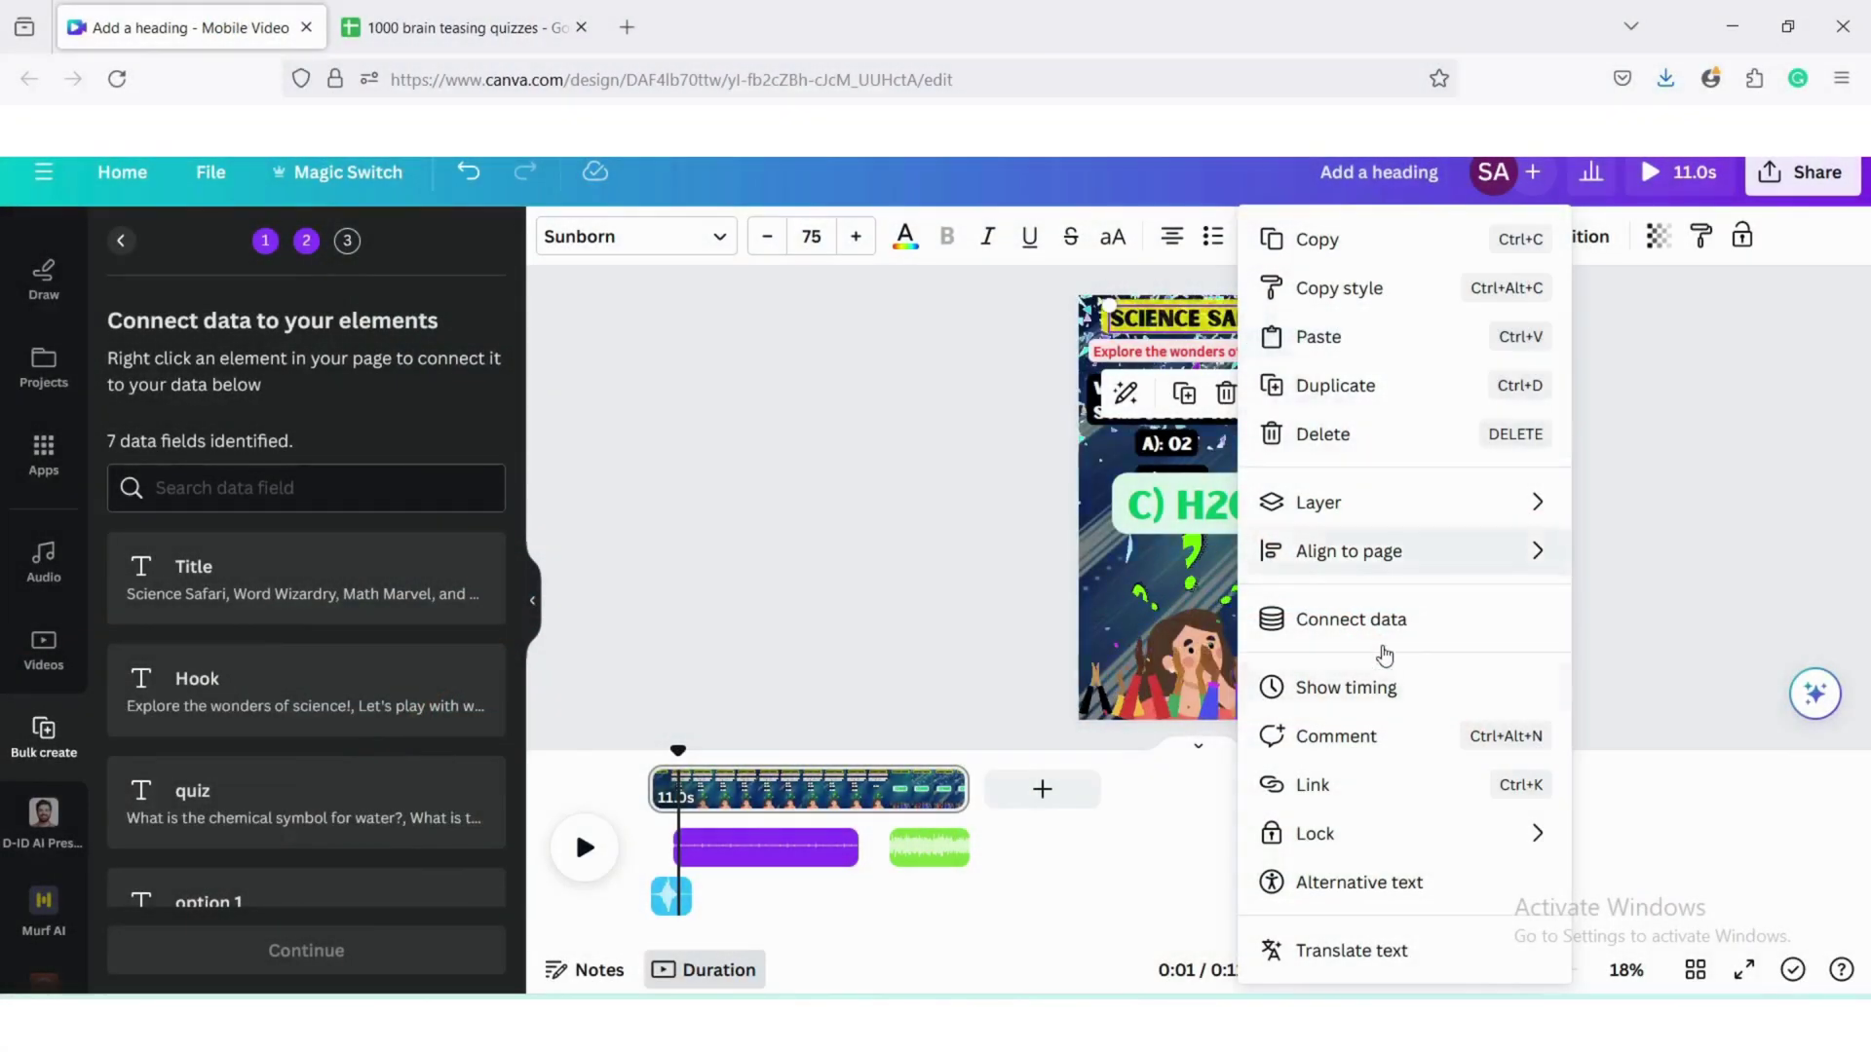
Step: Connect the heading to the Title field and the hook text to the Hook field
{"action": "left_click", "coordinate": [1352, 619]}
{"action": "left_click", "coordinate": [1359, 485]}
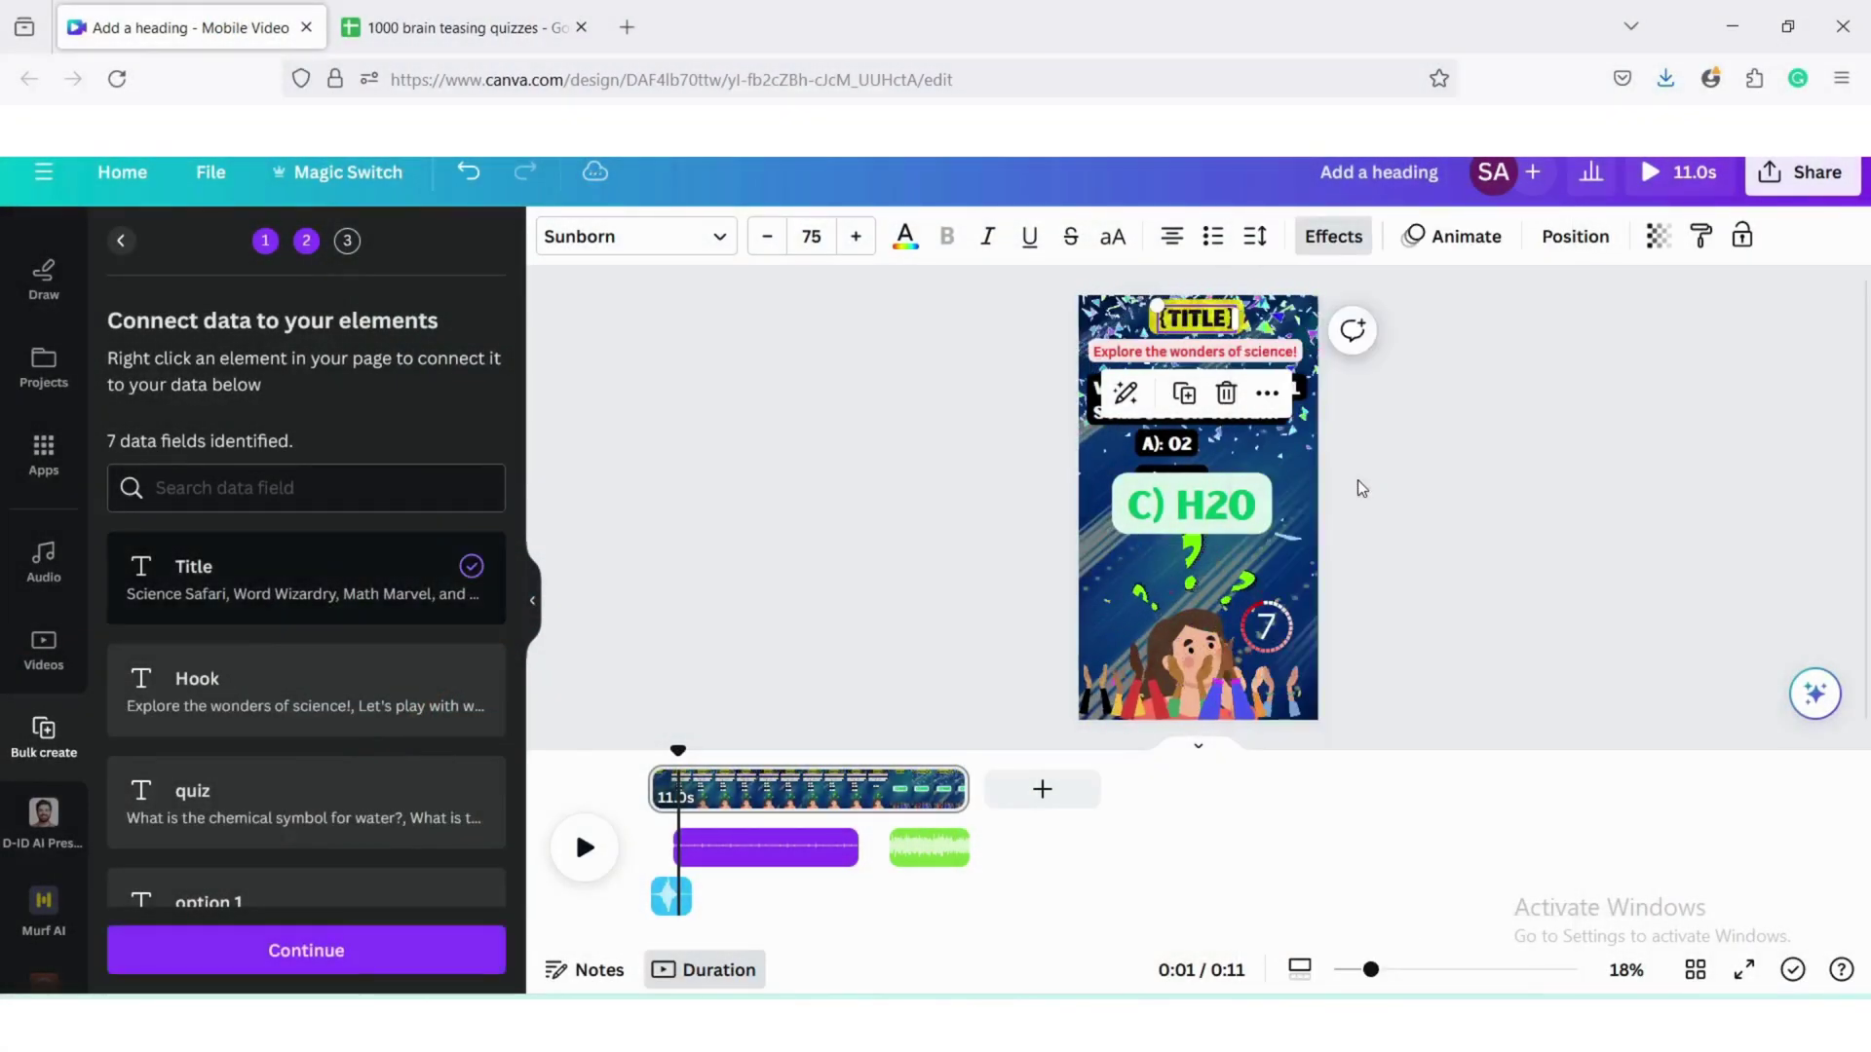
{"action": "right_click", "coordinate": [1241, 359]}
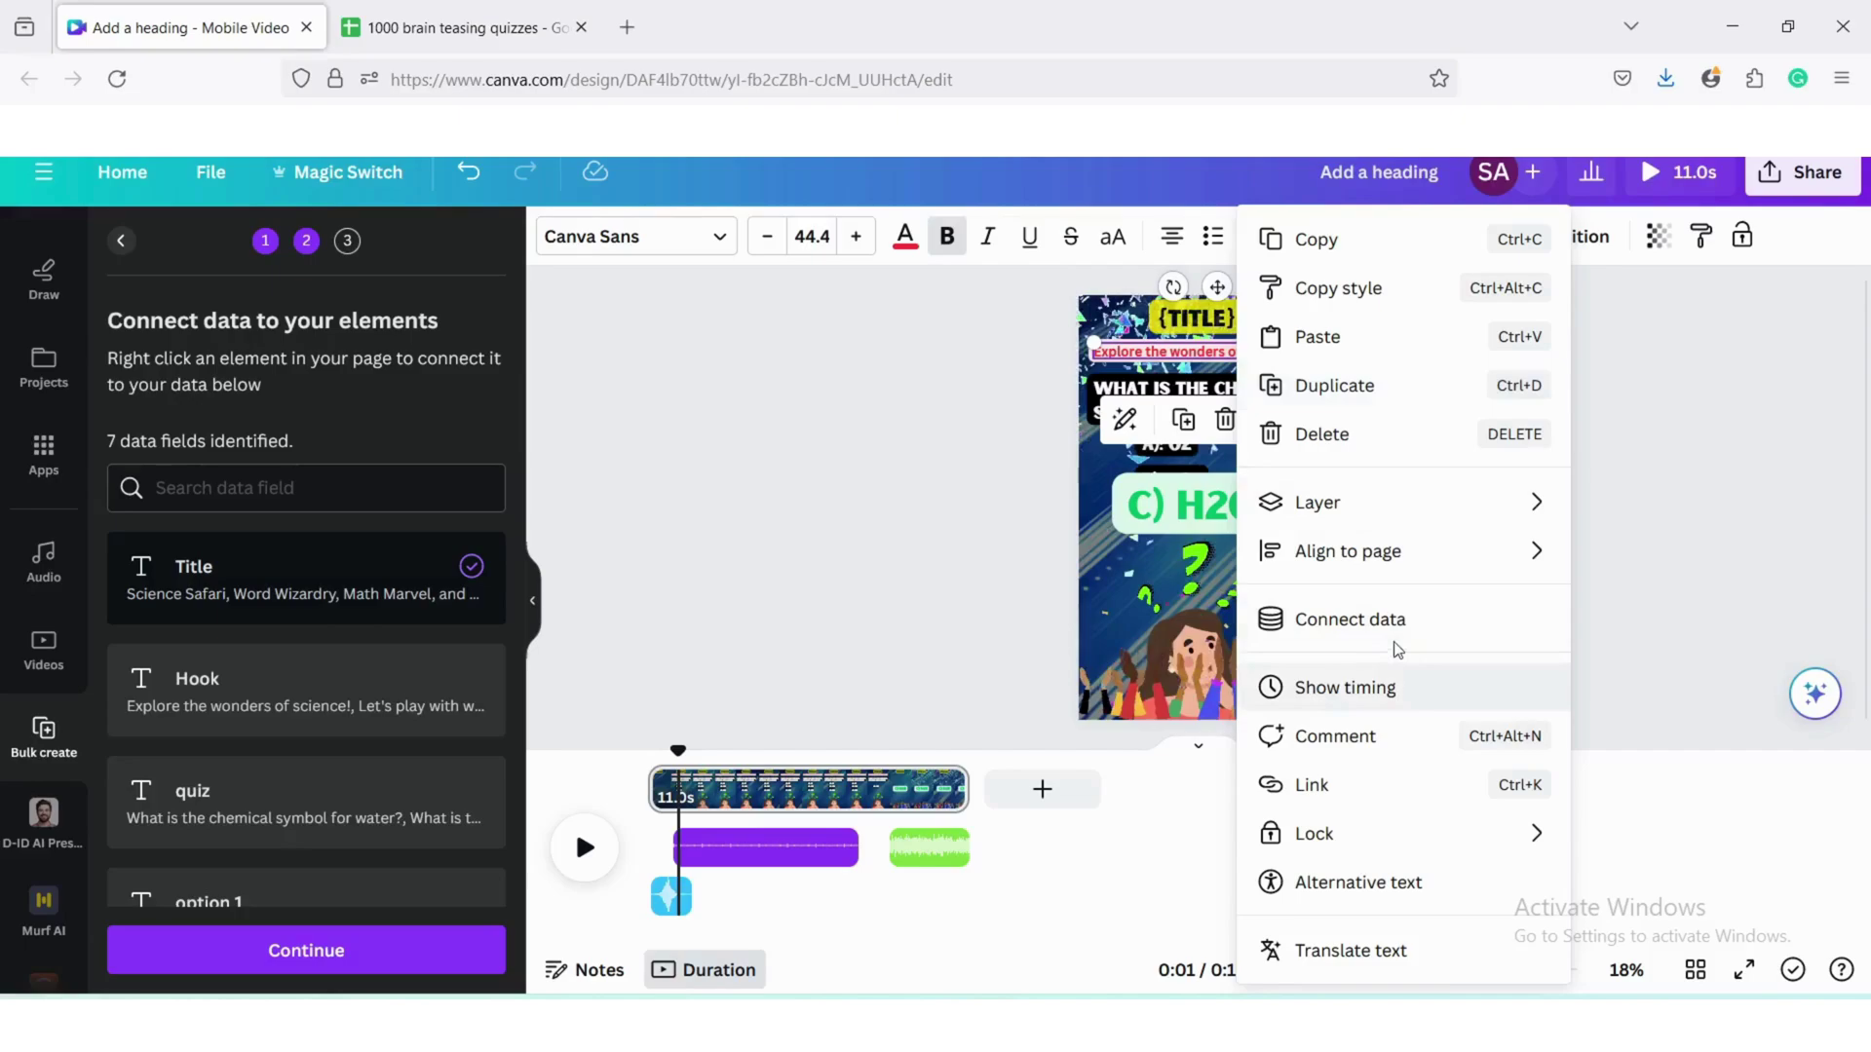
{"action": "left_click", "coordinate": [1364, 624]}
{"action": "left_click", "coordinate": [1335, 563]}
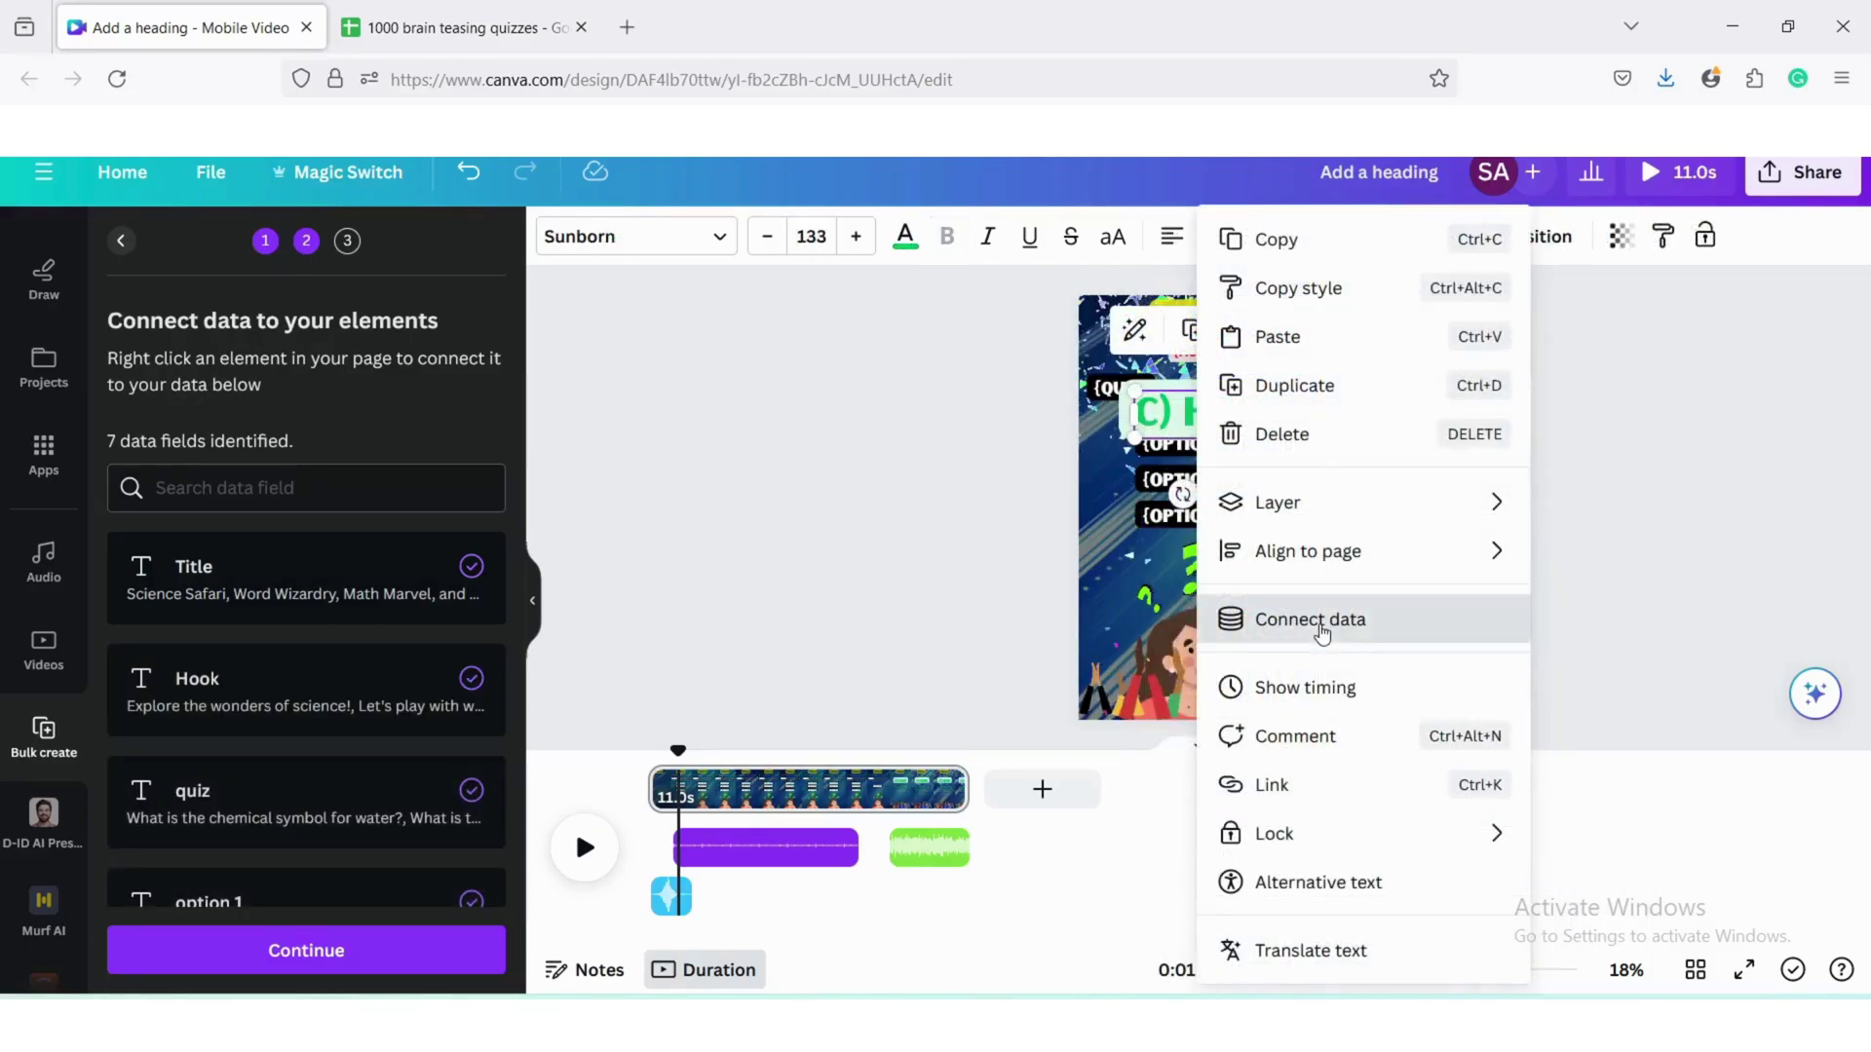
Step: Connect the answer text to its answer field, shrink the {ANSWER} box, and continue
{"action": "left_click", "coordinate": [1324, 626]}
{"action": "left_click", "coordinate": [1305, 850]}
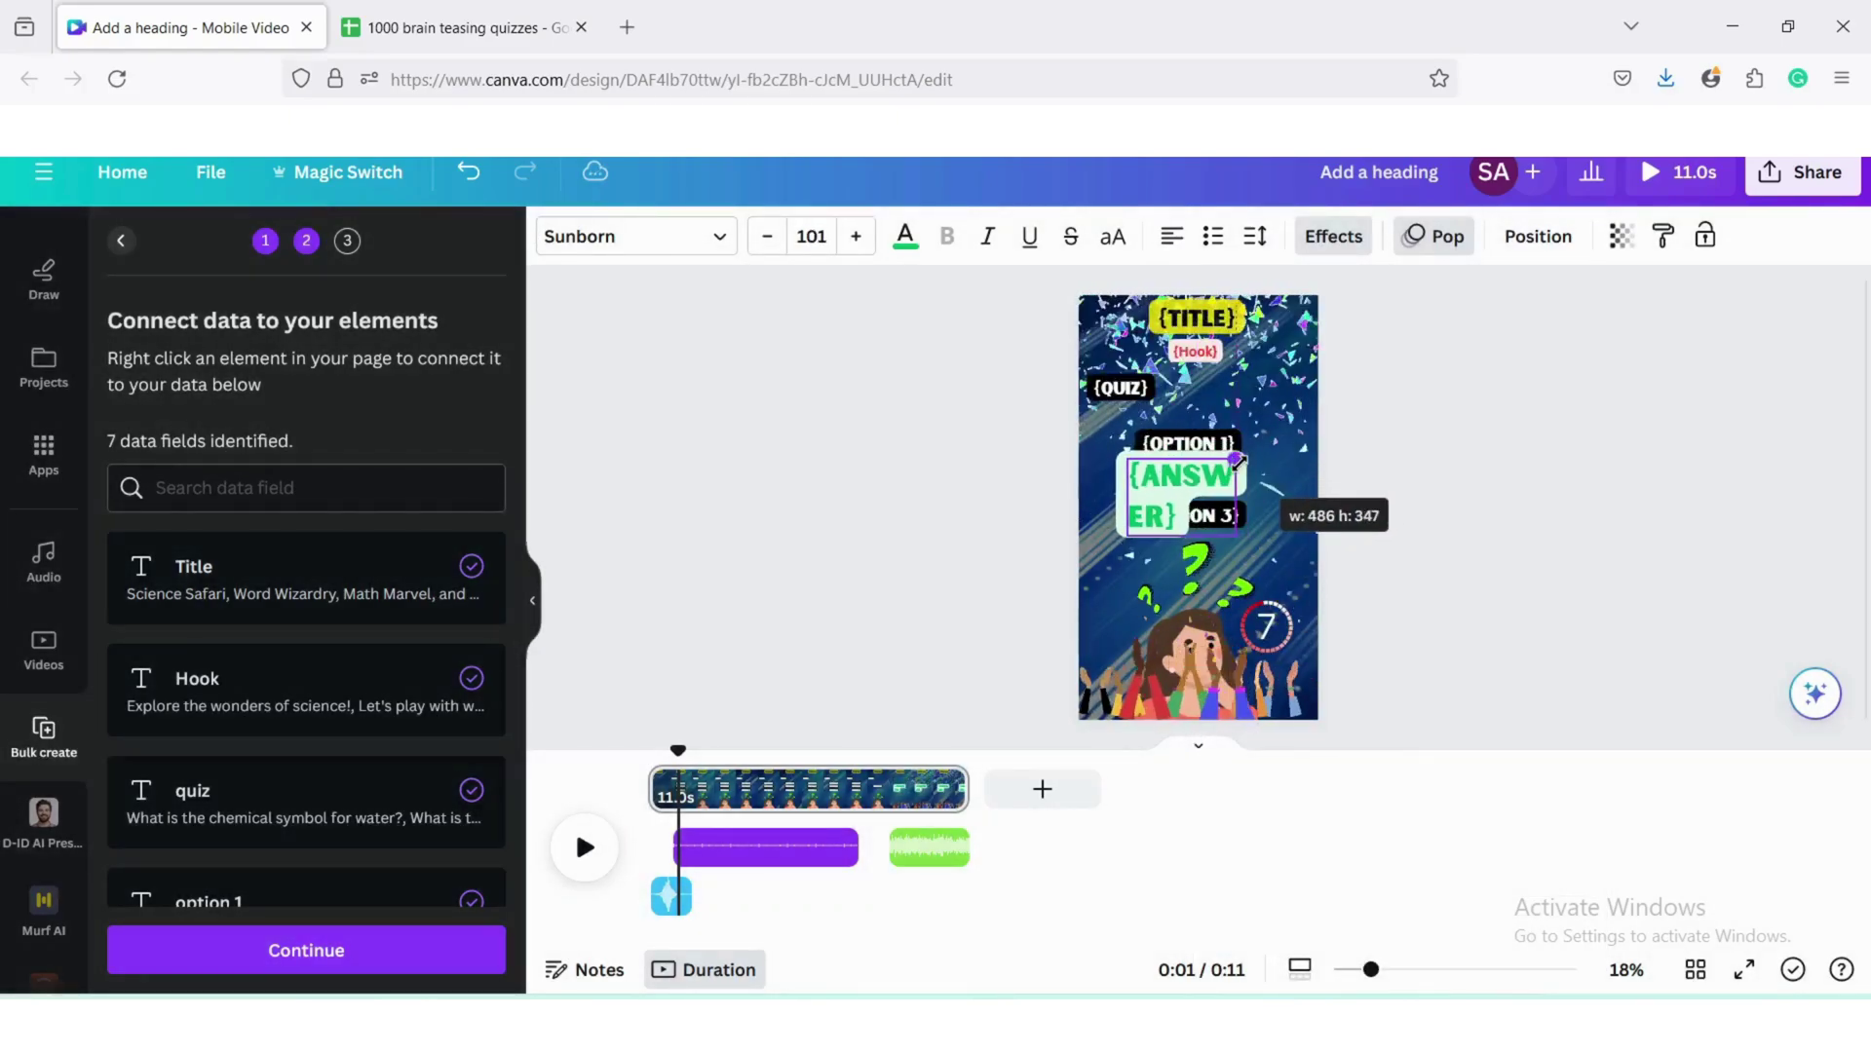
{"action": "left_click_drag", "start_coordinate": [1238, 460], "coordinate": [1272, 487]}
{"action": "left_click", "coordinate": [306, 950]}
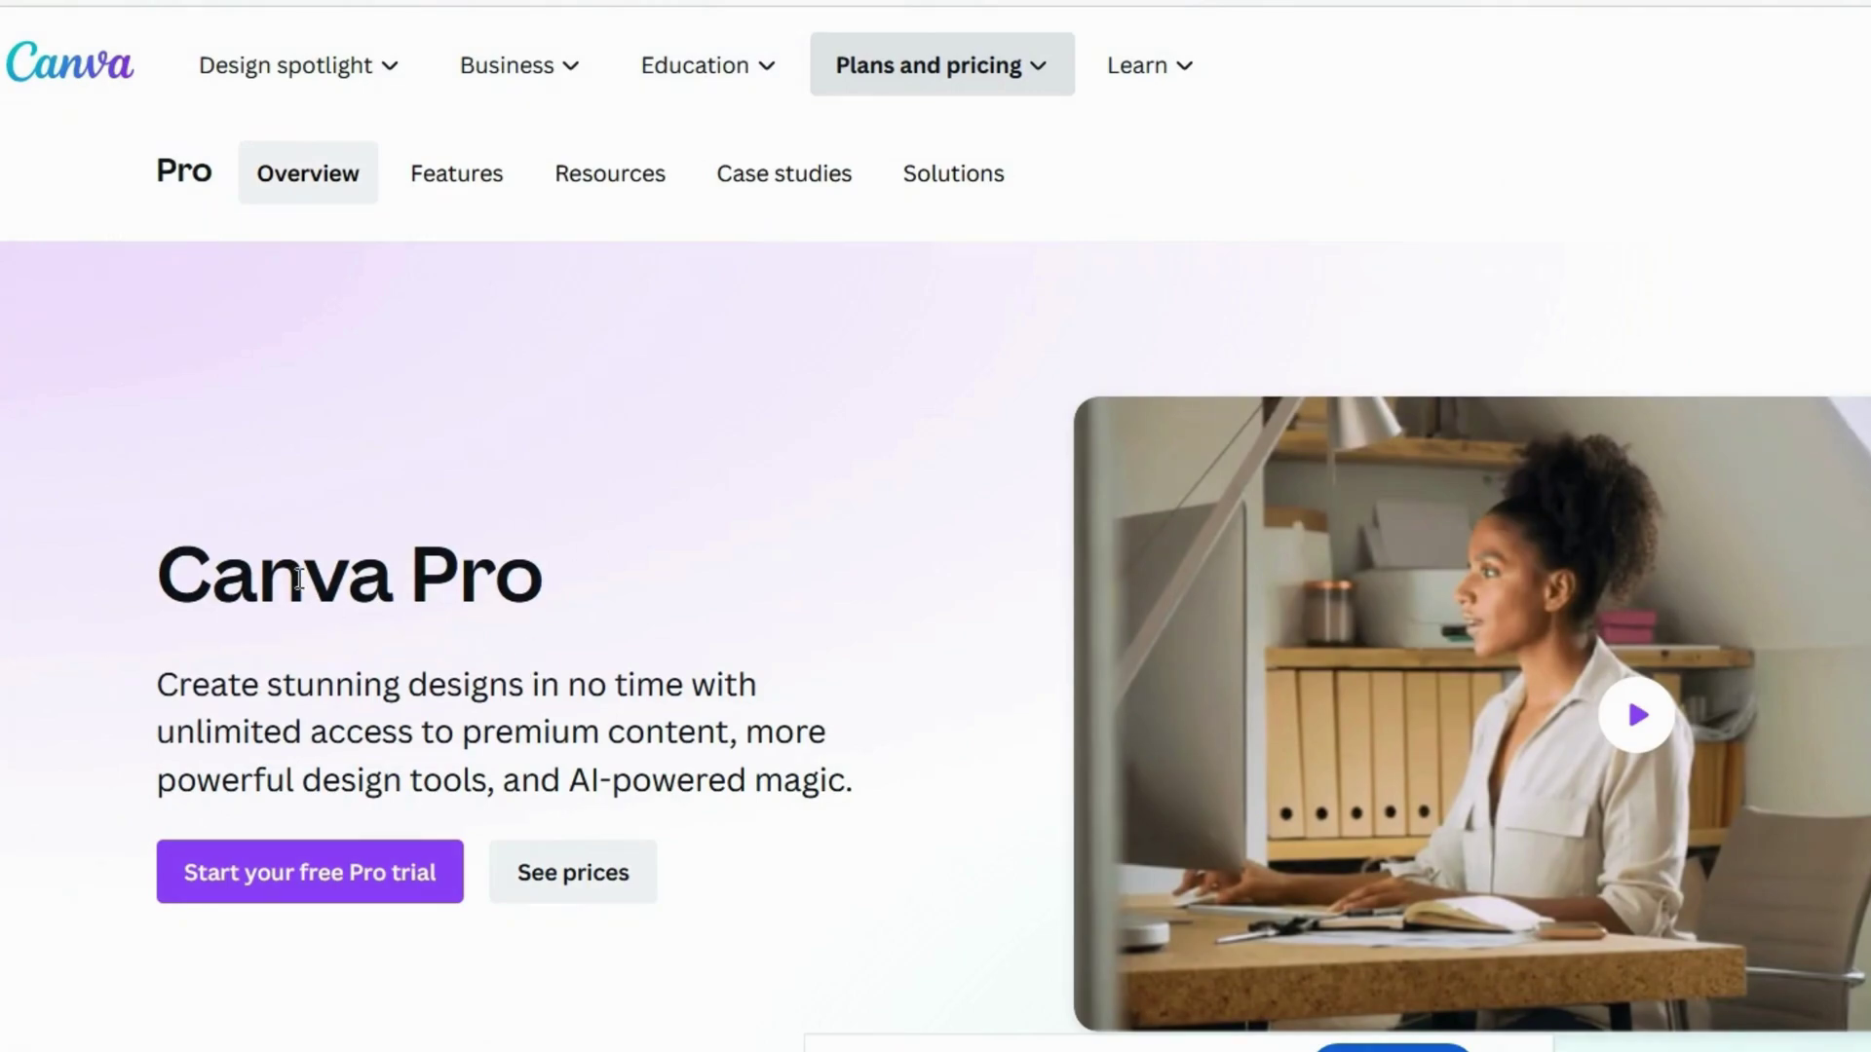
Step: Download all 49 pages as separate MP4 files and open the Bulk create set 1 folder
{"action": "left_click_drag", "start_coordinate": [506, 590], "coordinate": [571, 589]}
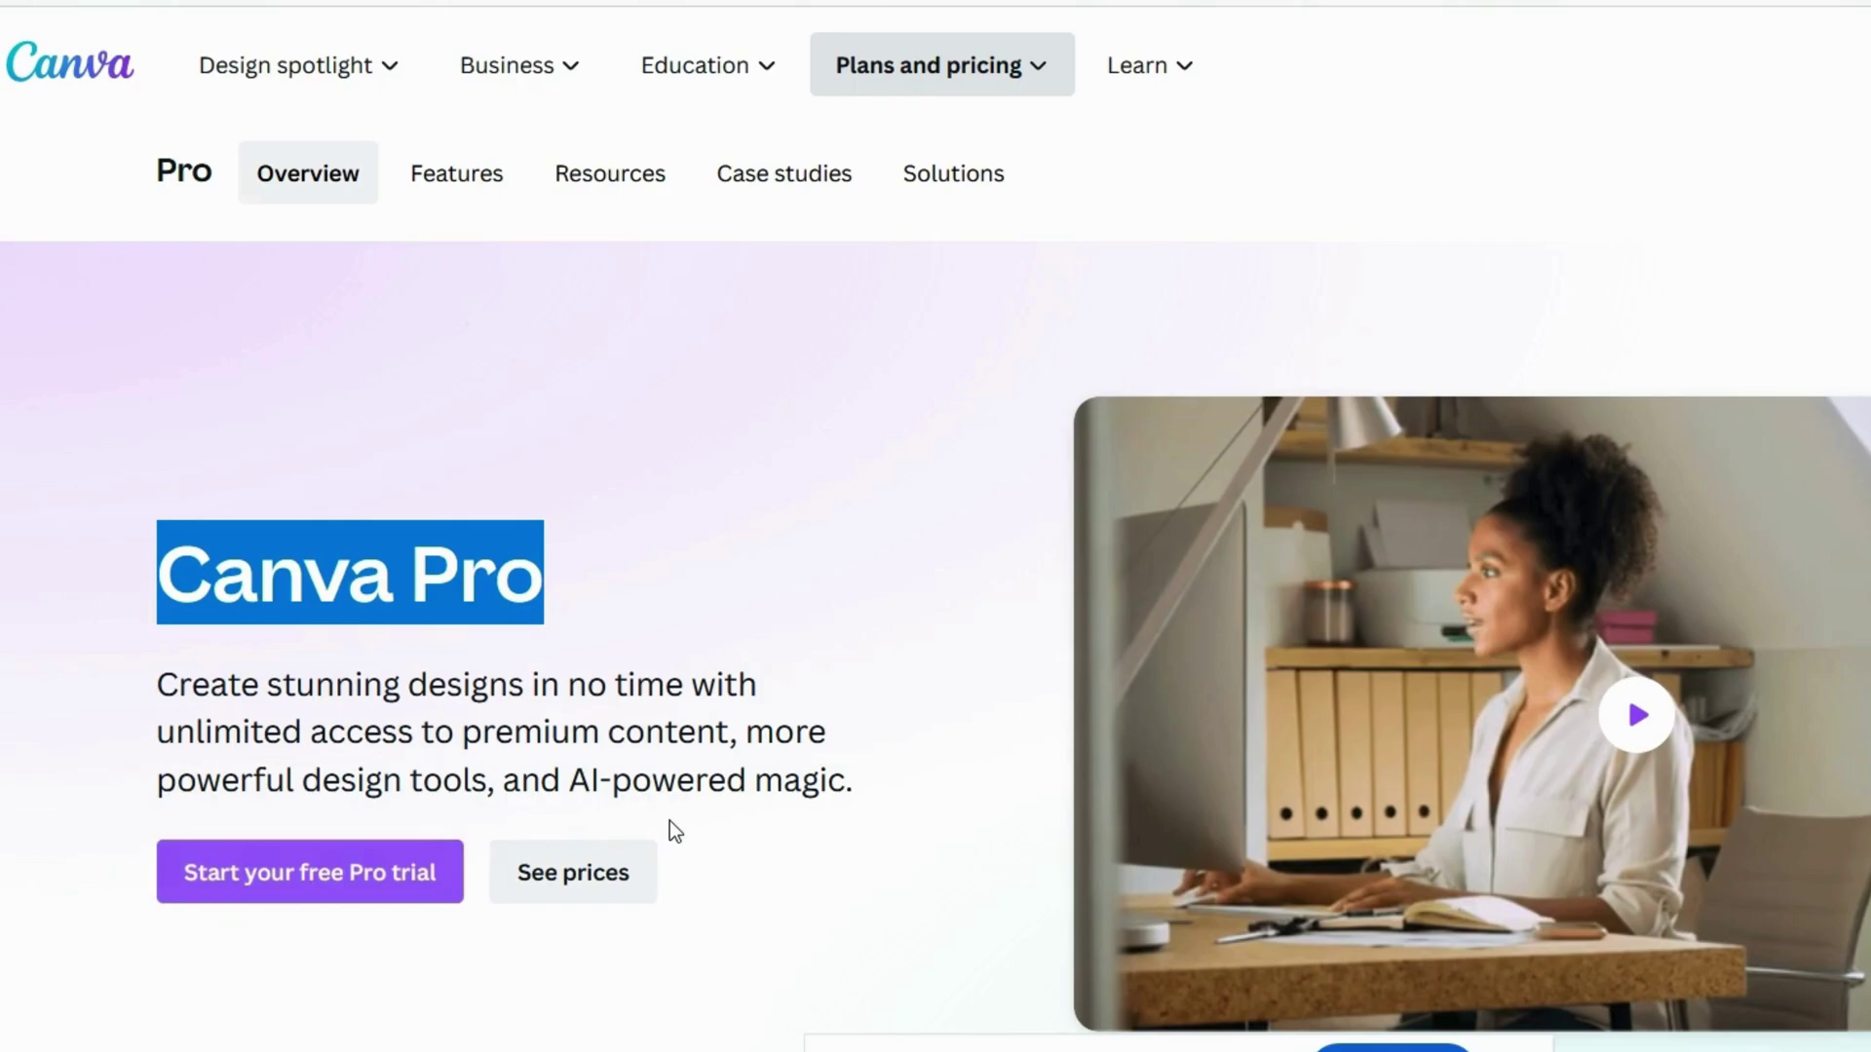
{"action": "scroll", "coordinate": [669, 820], "scroll_direction": "down", "scroll_amount": 10}
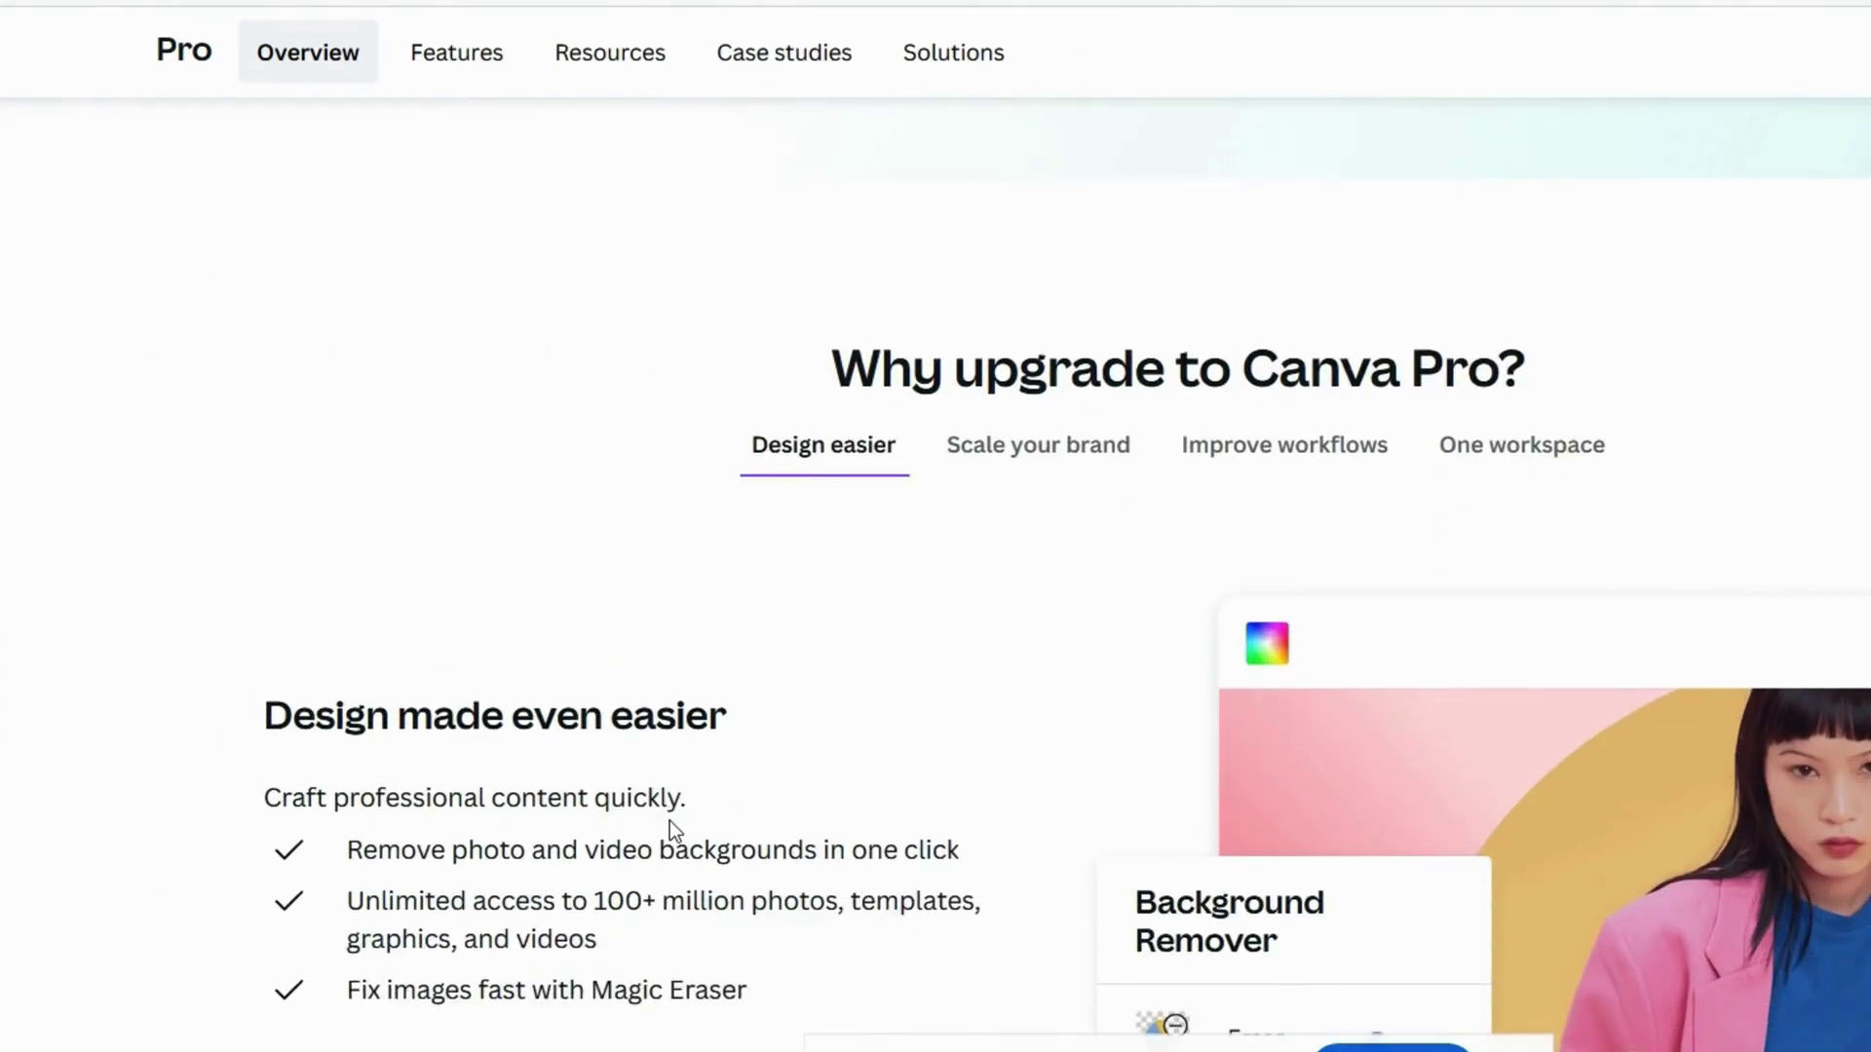
{"action": "scroll", "coordinate": [669, 820], "scroll_direction": "down", "scroll_amount": 5}
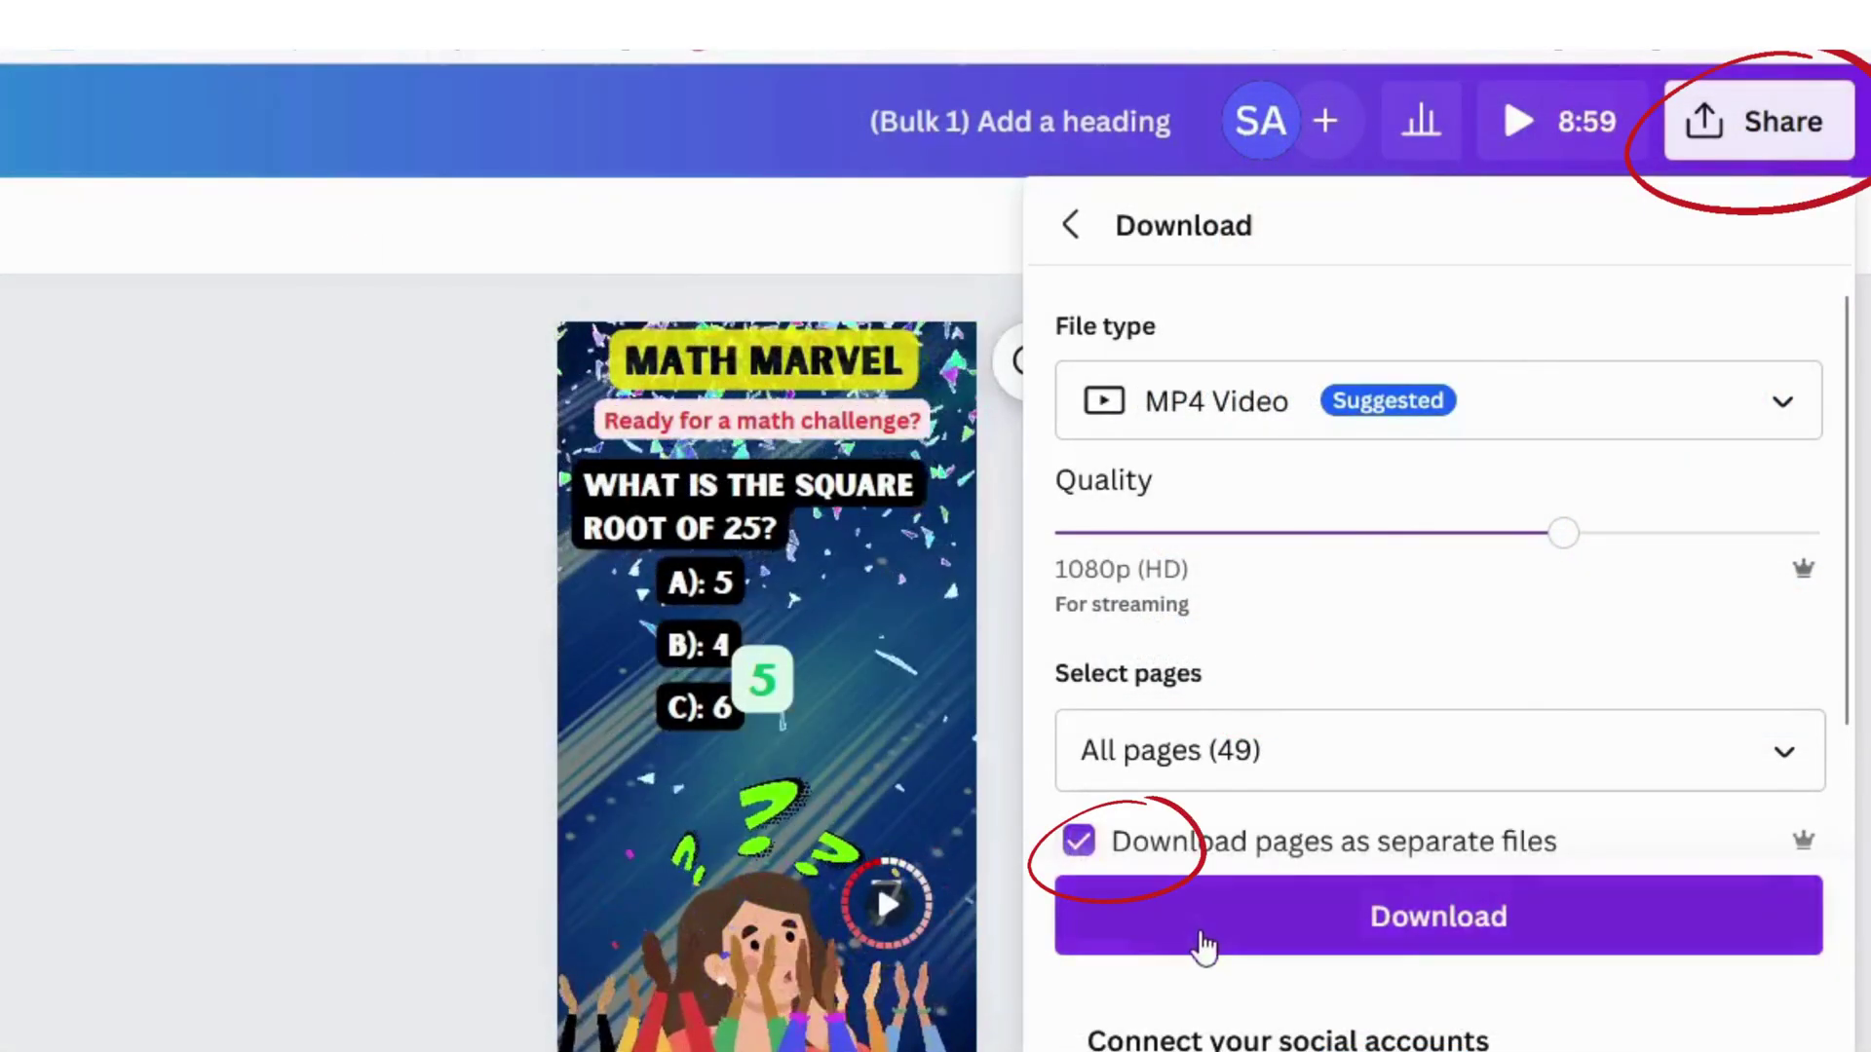
{"action": "left_click", "coordinate": [1200, 930]}
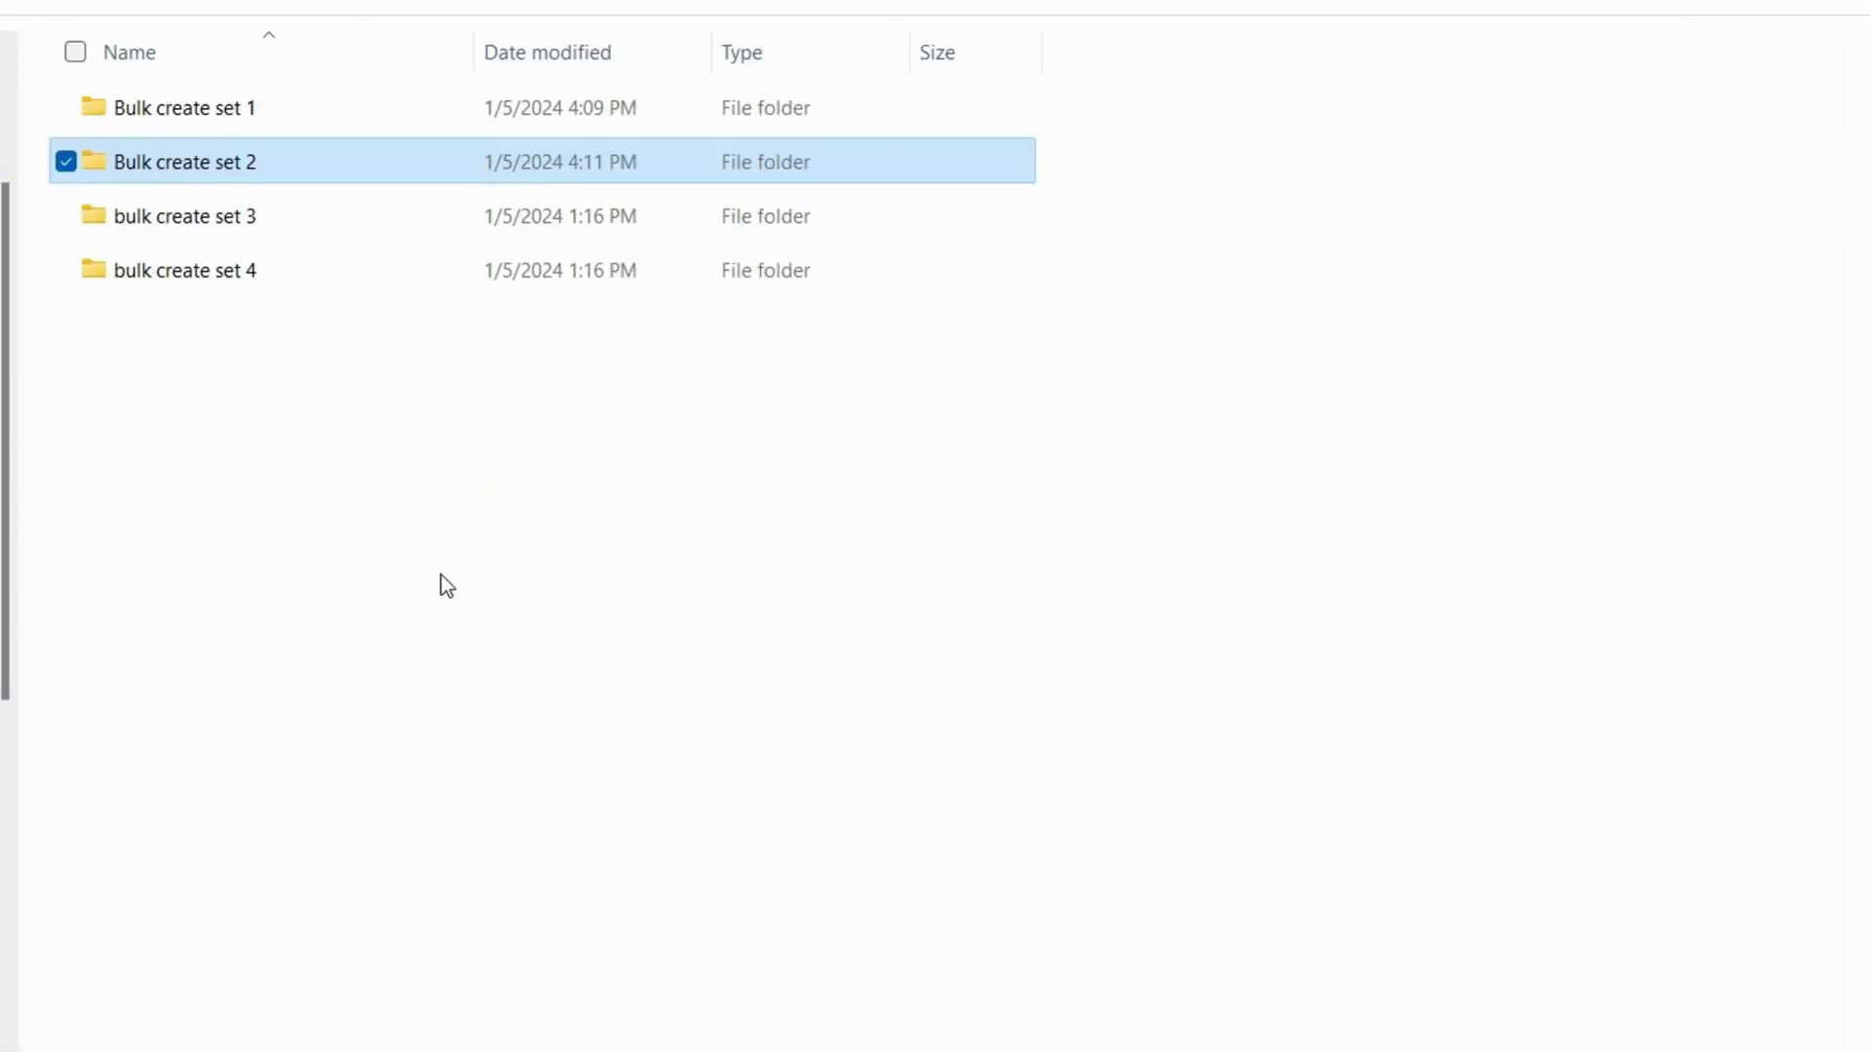
{"action": "double_click", "coordinate": [224, 112]}
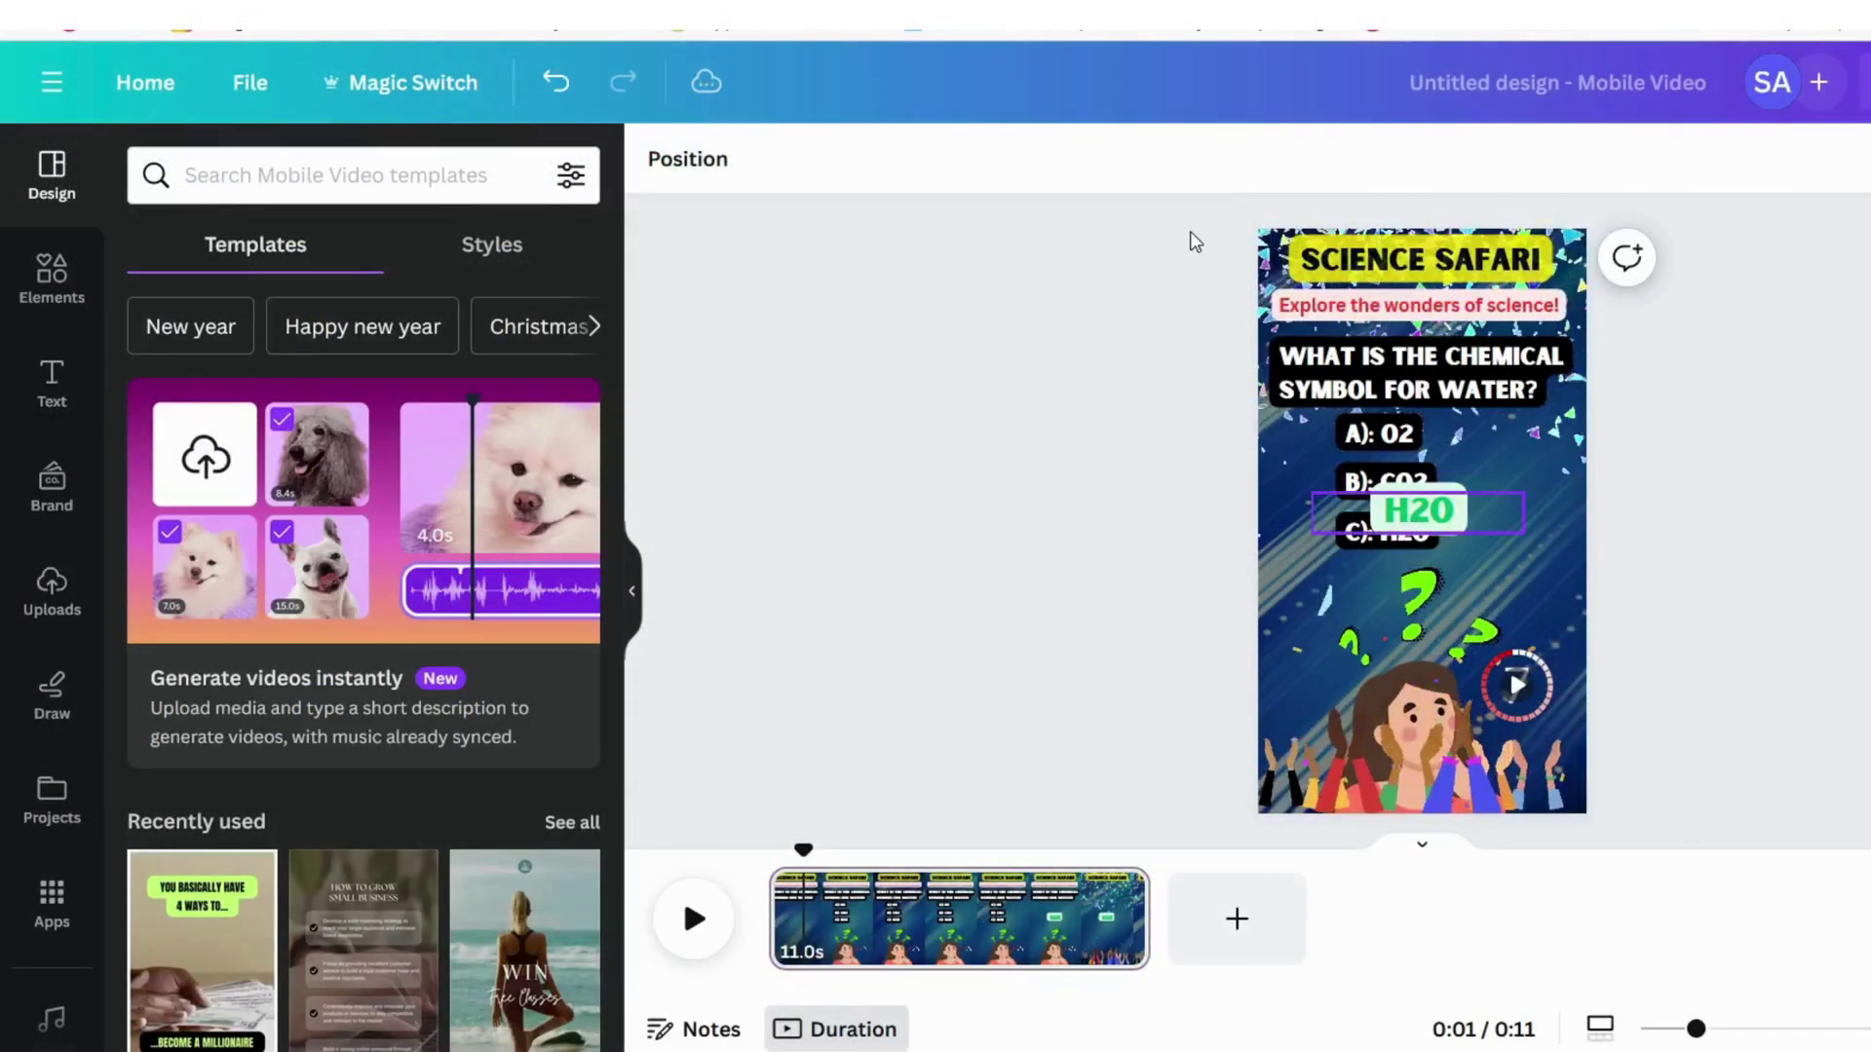
Step: Group all quiz elements, move them aside, and fit the yellow question-mark video behind with adjusted transparency
{"action": "left_click_drag", "start_coordinate": [1233, 238], "coordinate": [1592, 799]}
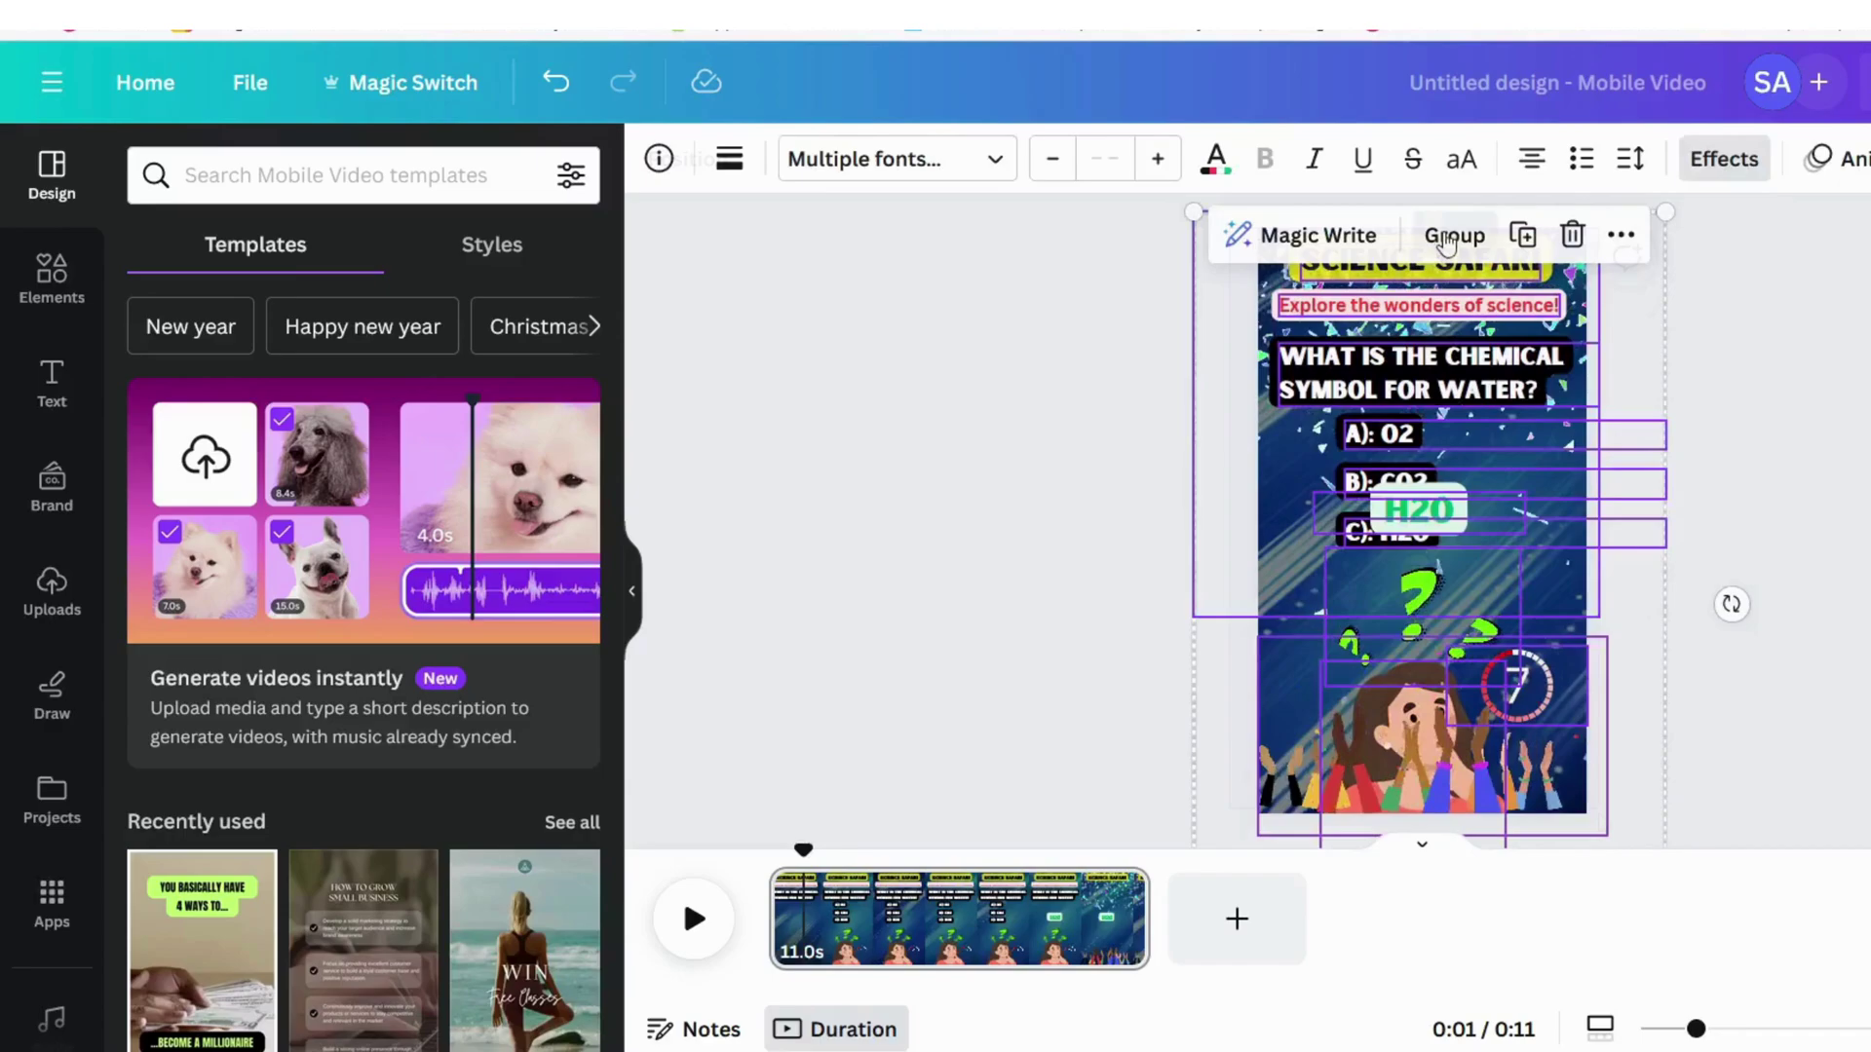
{"action": "key", "text": "ctrl+g"}
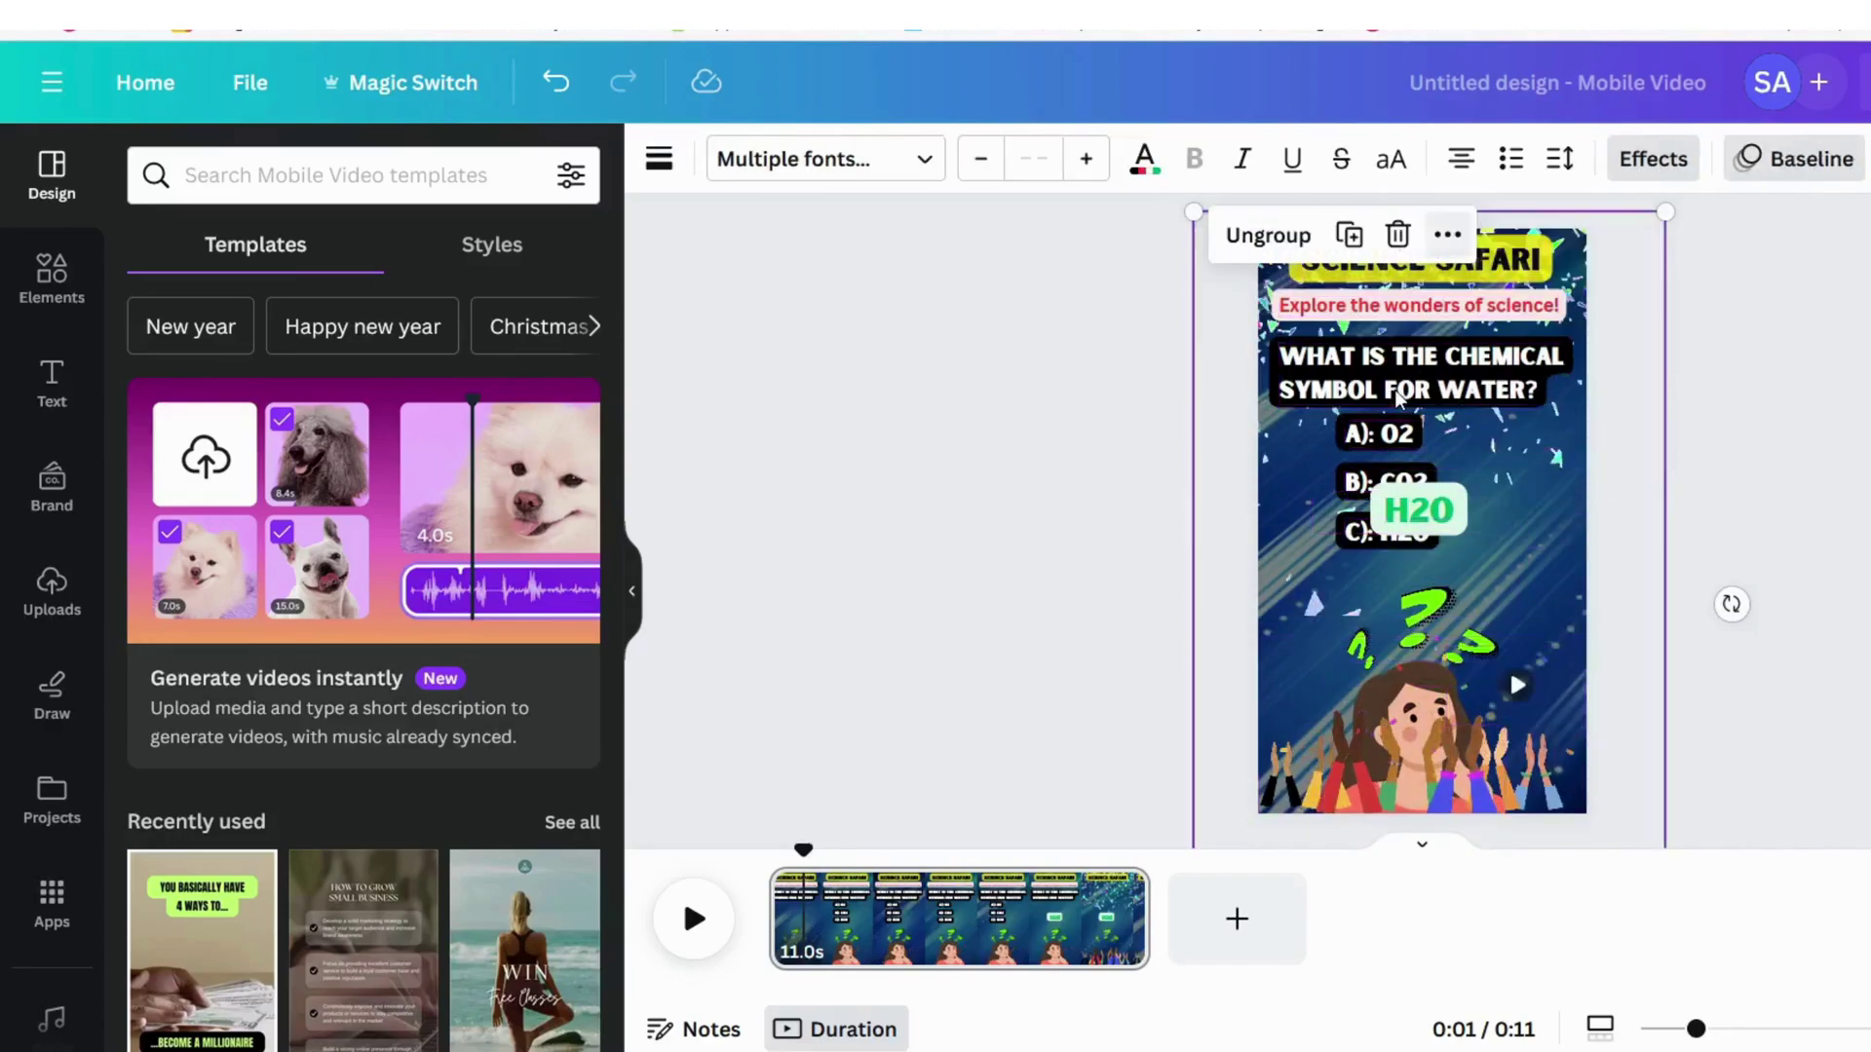
{"action": "left_click_drag", "start_coordinate": [1482, 397], "coordinate": [1725, 394]}
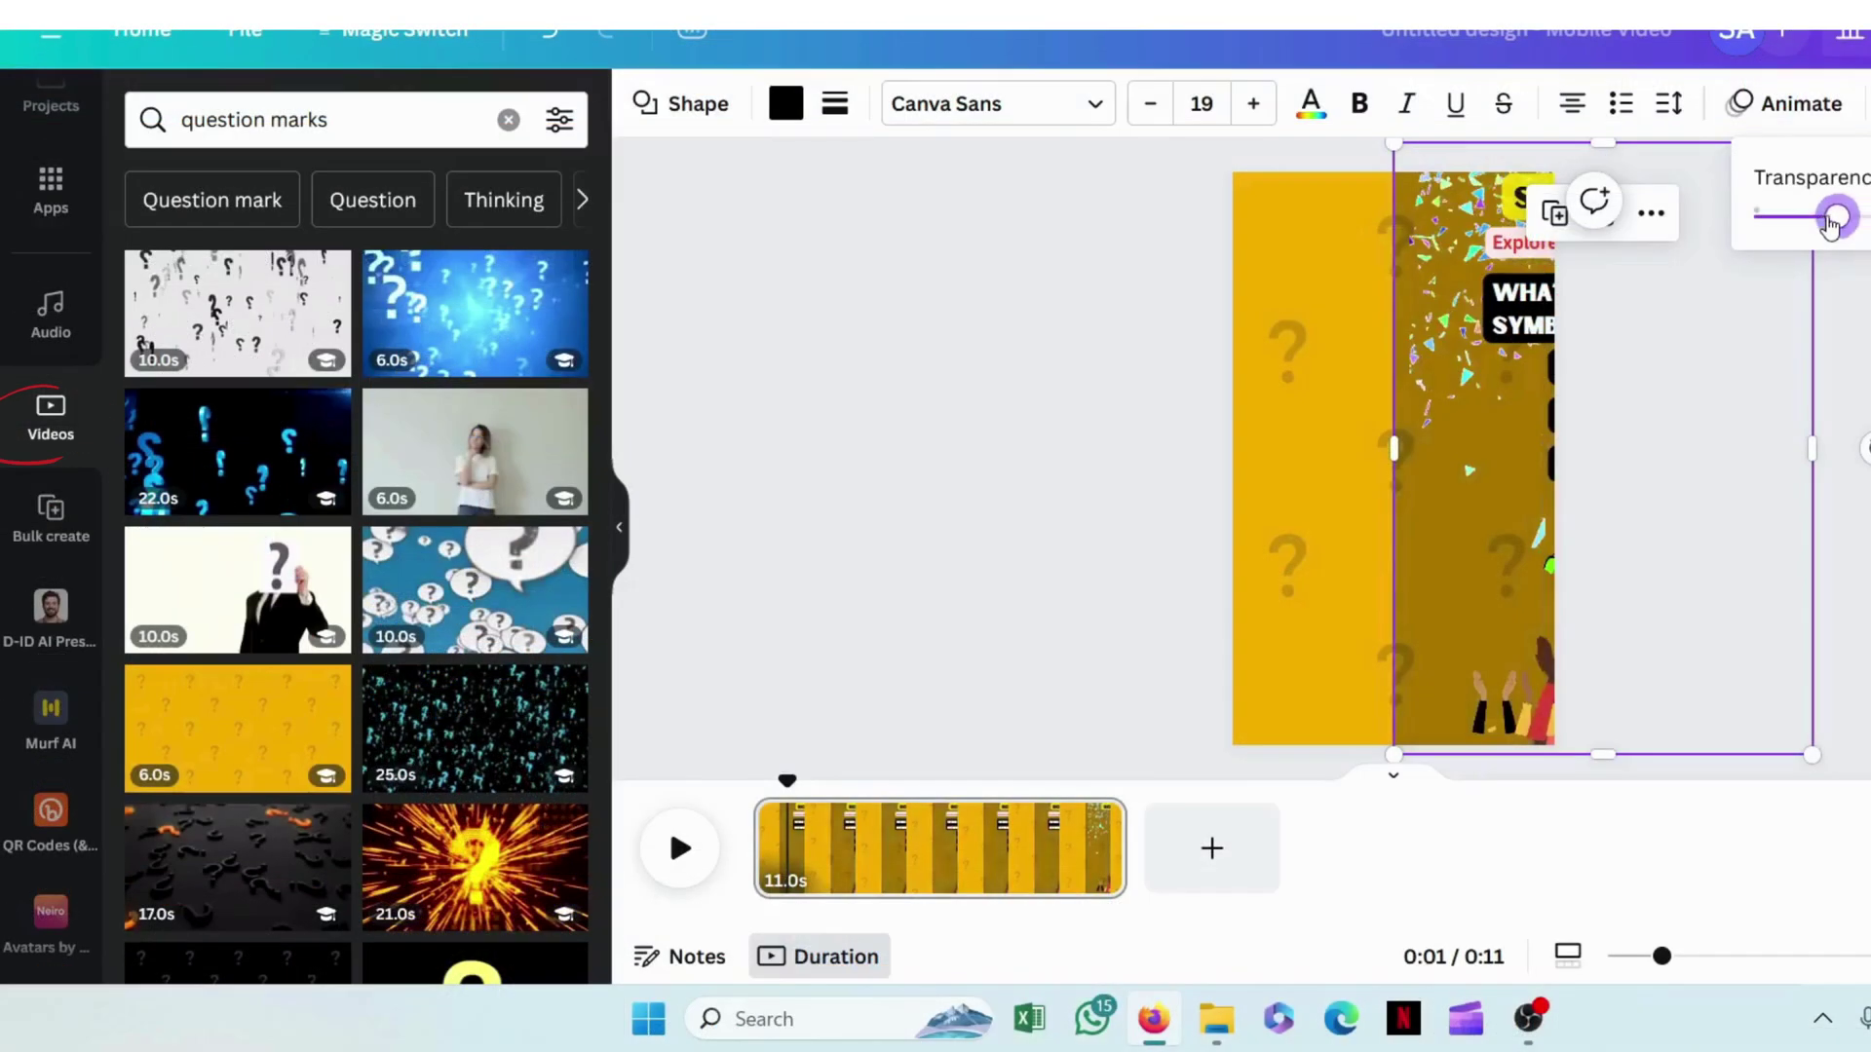
{"action": "left_click_drag", "start_coordinate": [1833, 213], "coordinate": [1794, 213]}
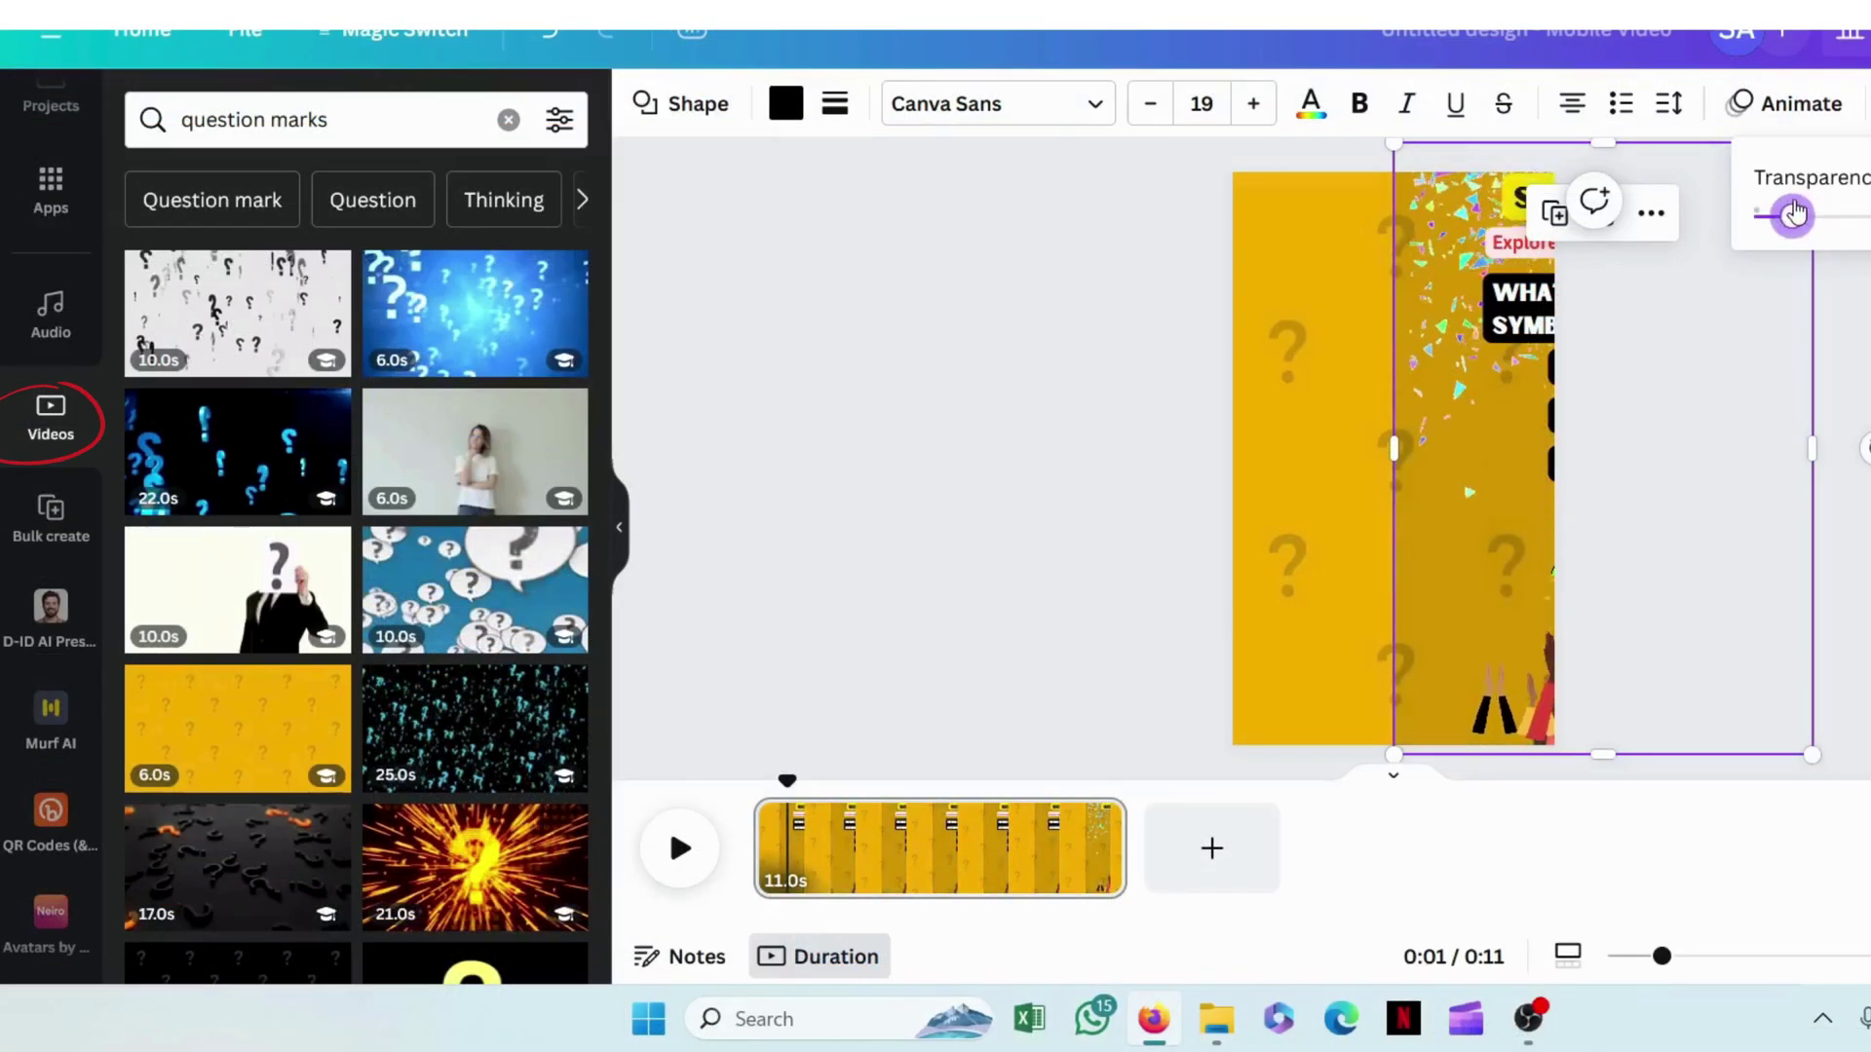
{"action": "left_click_drag", "start_coordinate": [1397, 619], "coordinate": [1169, 651]}
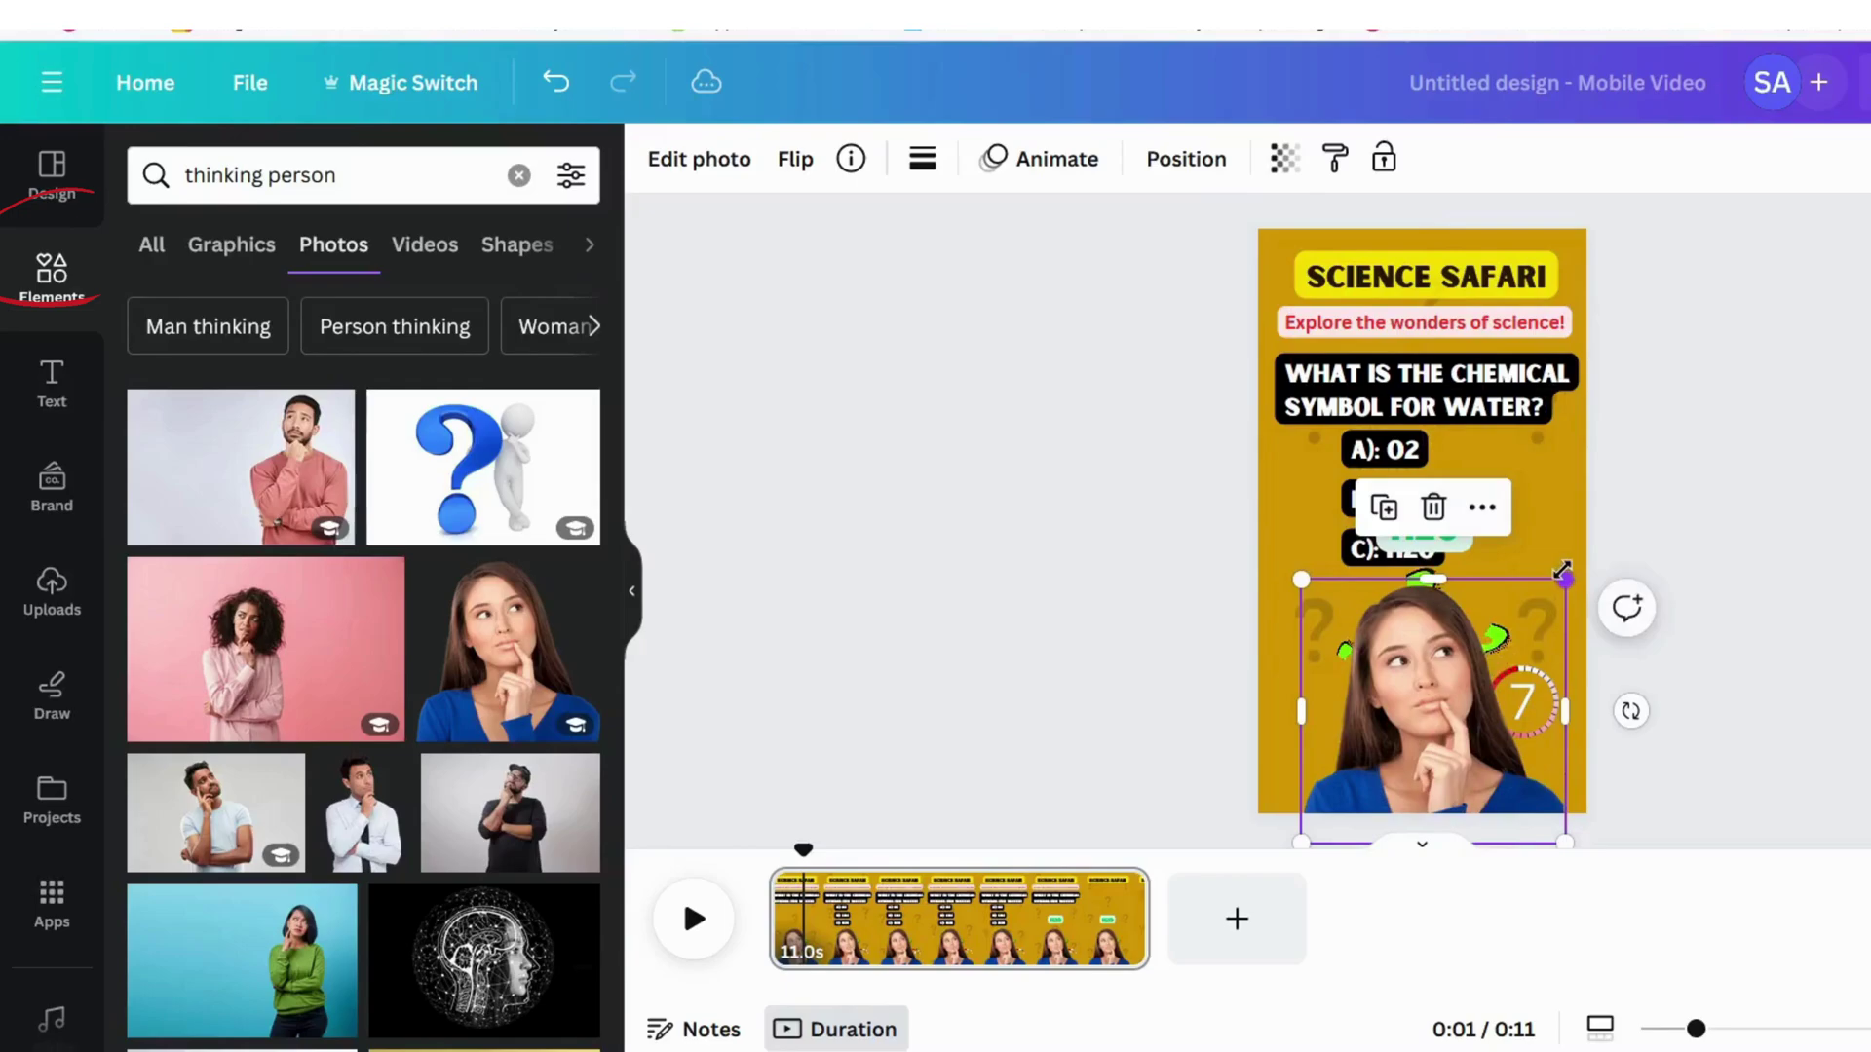
Step: Resize the thinking-woman photo by its corner so it sits at the bottom of the page
{"action": "left_click_drag", "start_coordinate": [1558, 570], "coordinate": [1497, 686]}
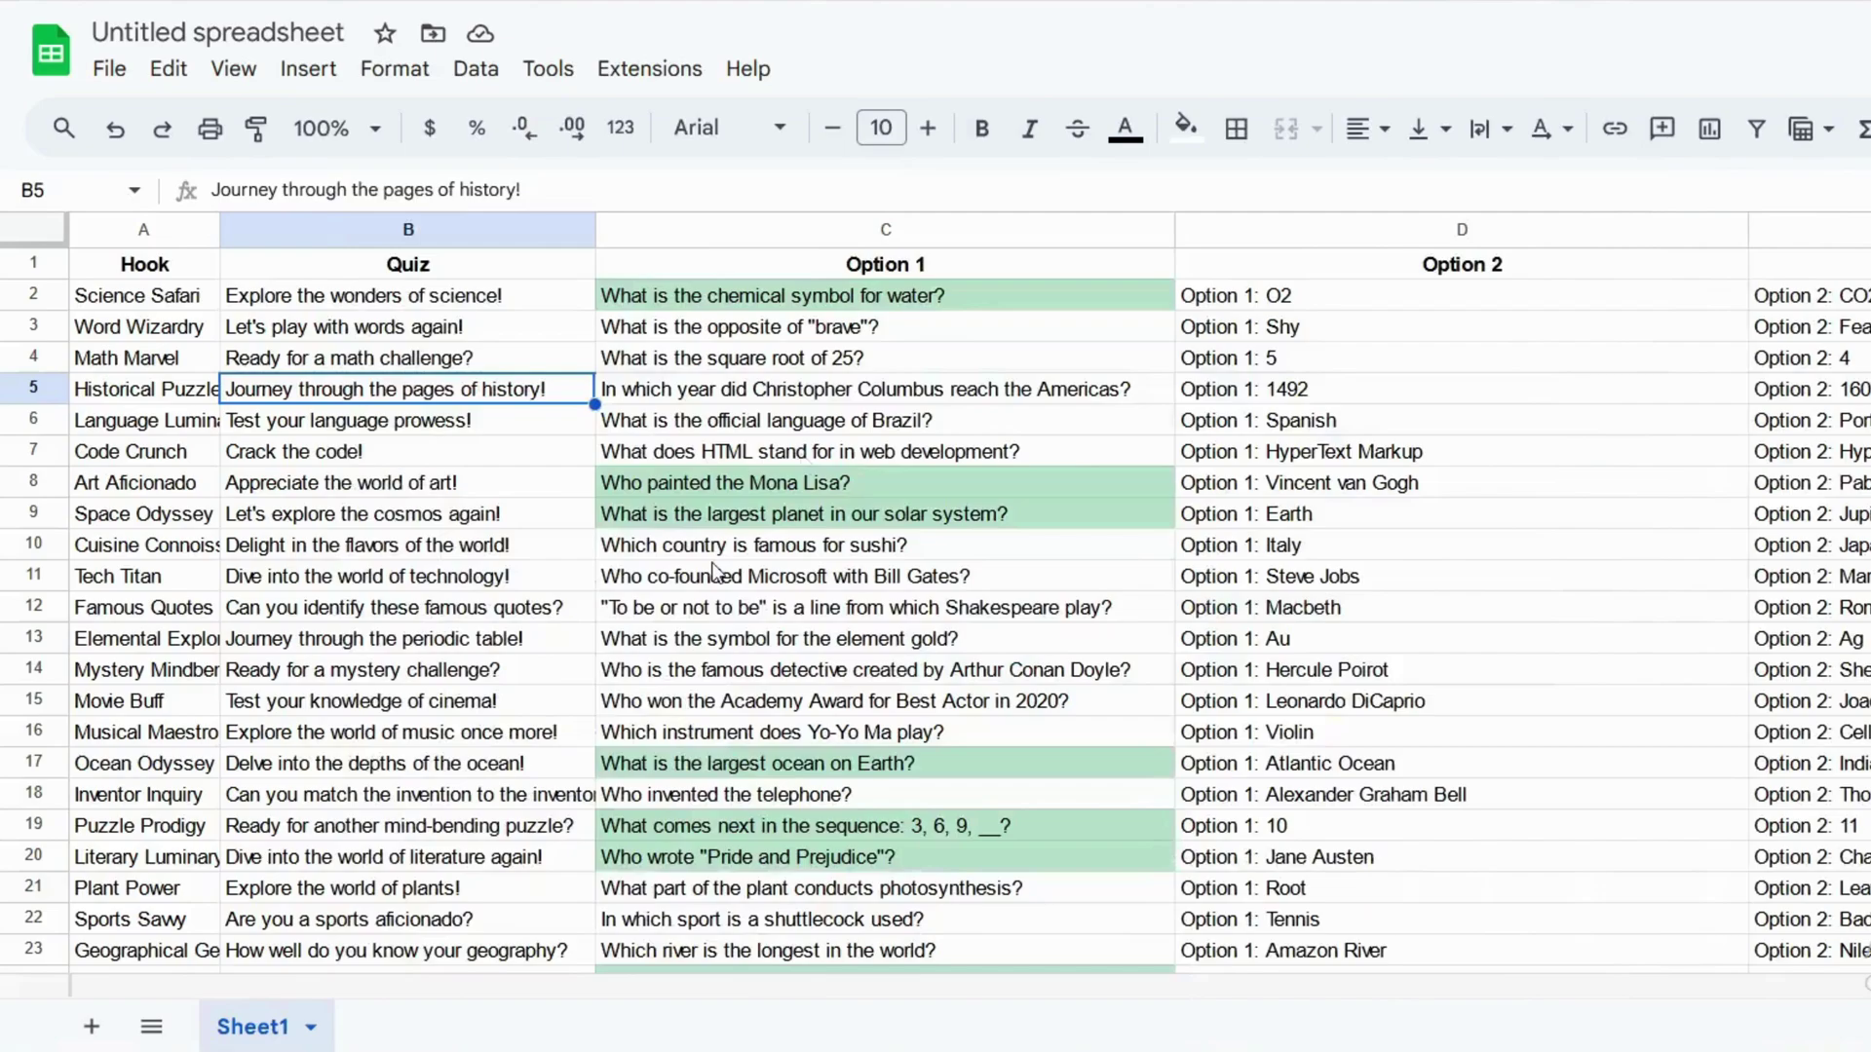
Step: Remove duplicate rows across all seven columns of the sheet, leaving 582 unique quiz rows
{"action": "scroll", "coordinate": [716, 570], "scroll_direction": "down", "scroll_amount": 5}
{"action": "scroll", "coordinate": [716, 570], "scroll_direction": "down", "scroll_amount": 10}
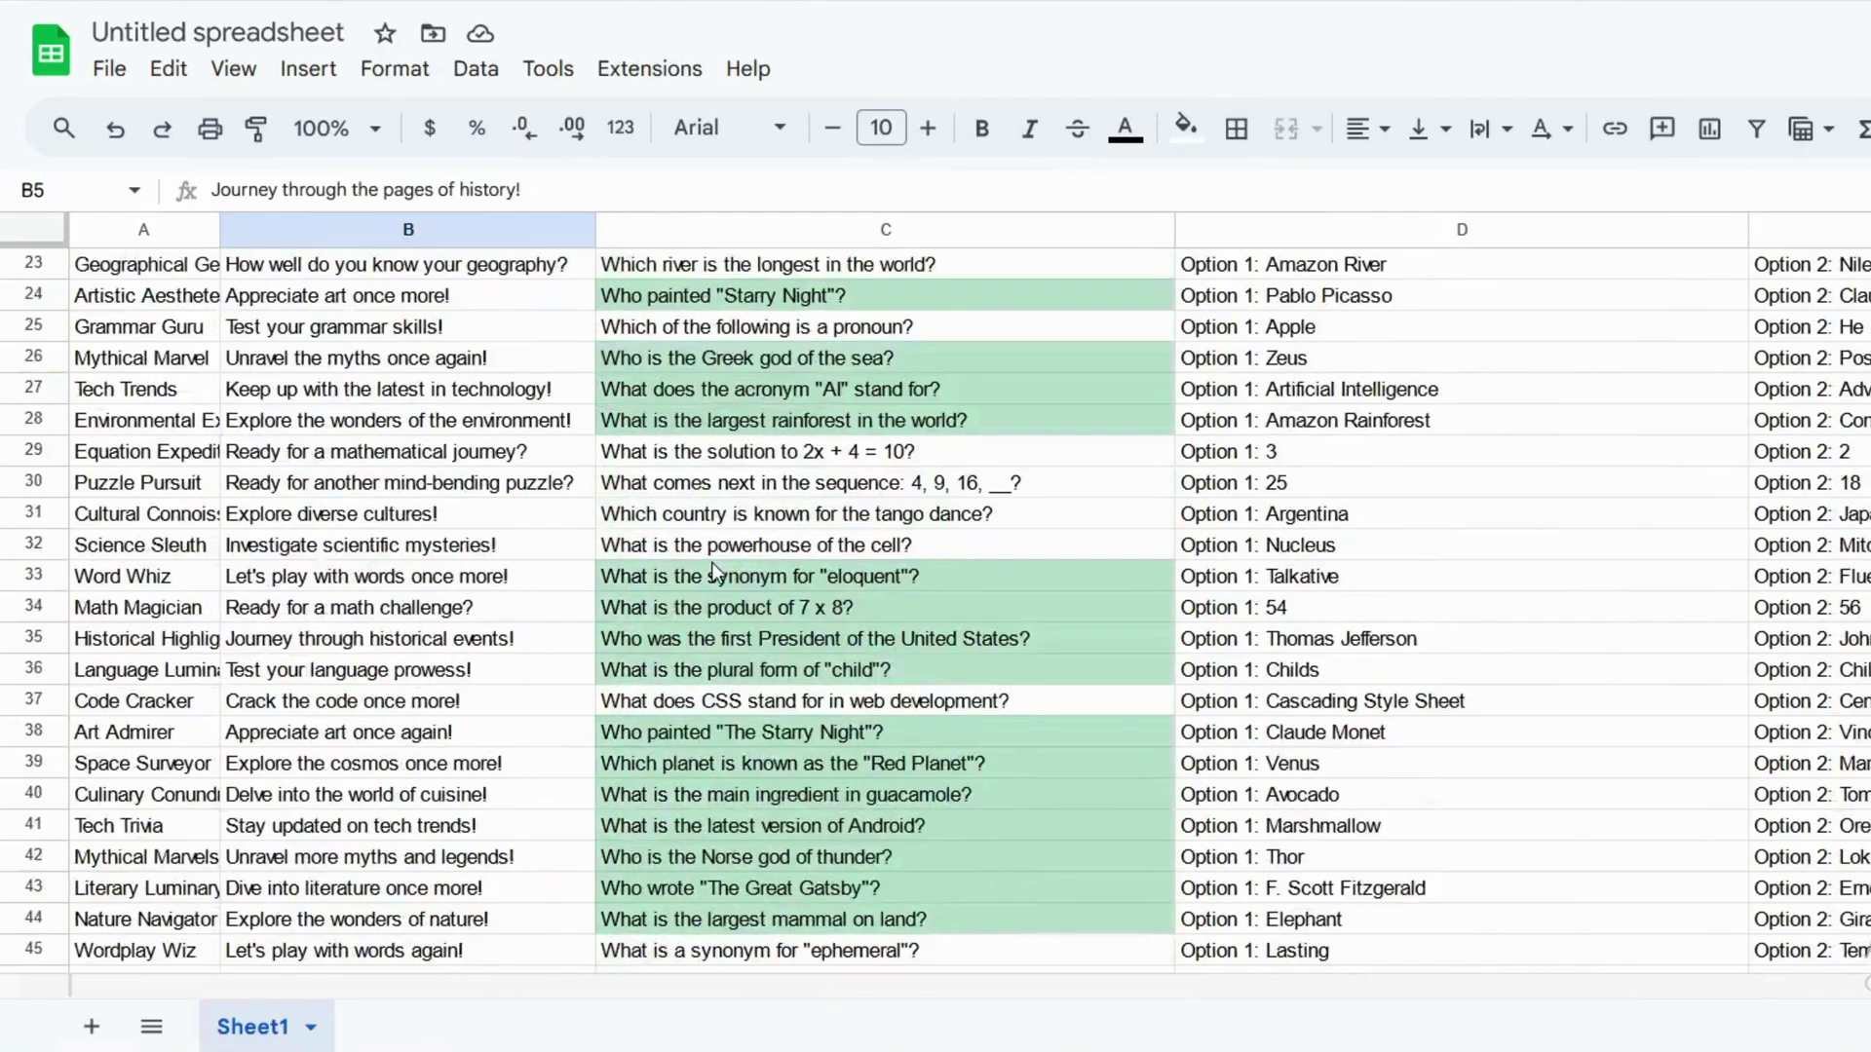
{"action": "scroll", "coordinate": [716, 573], "scroll_direction": "up", "scroll_amount": 14}
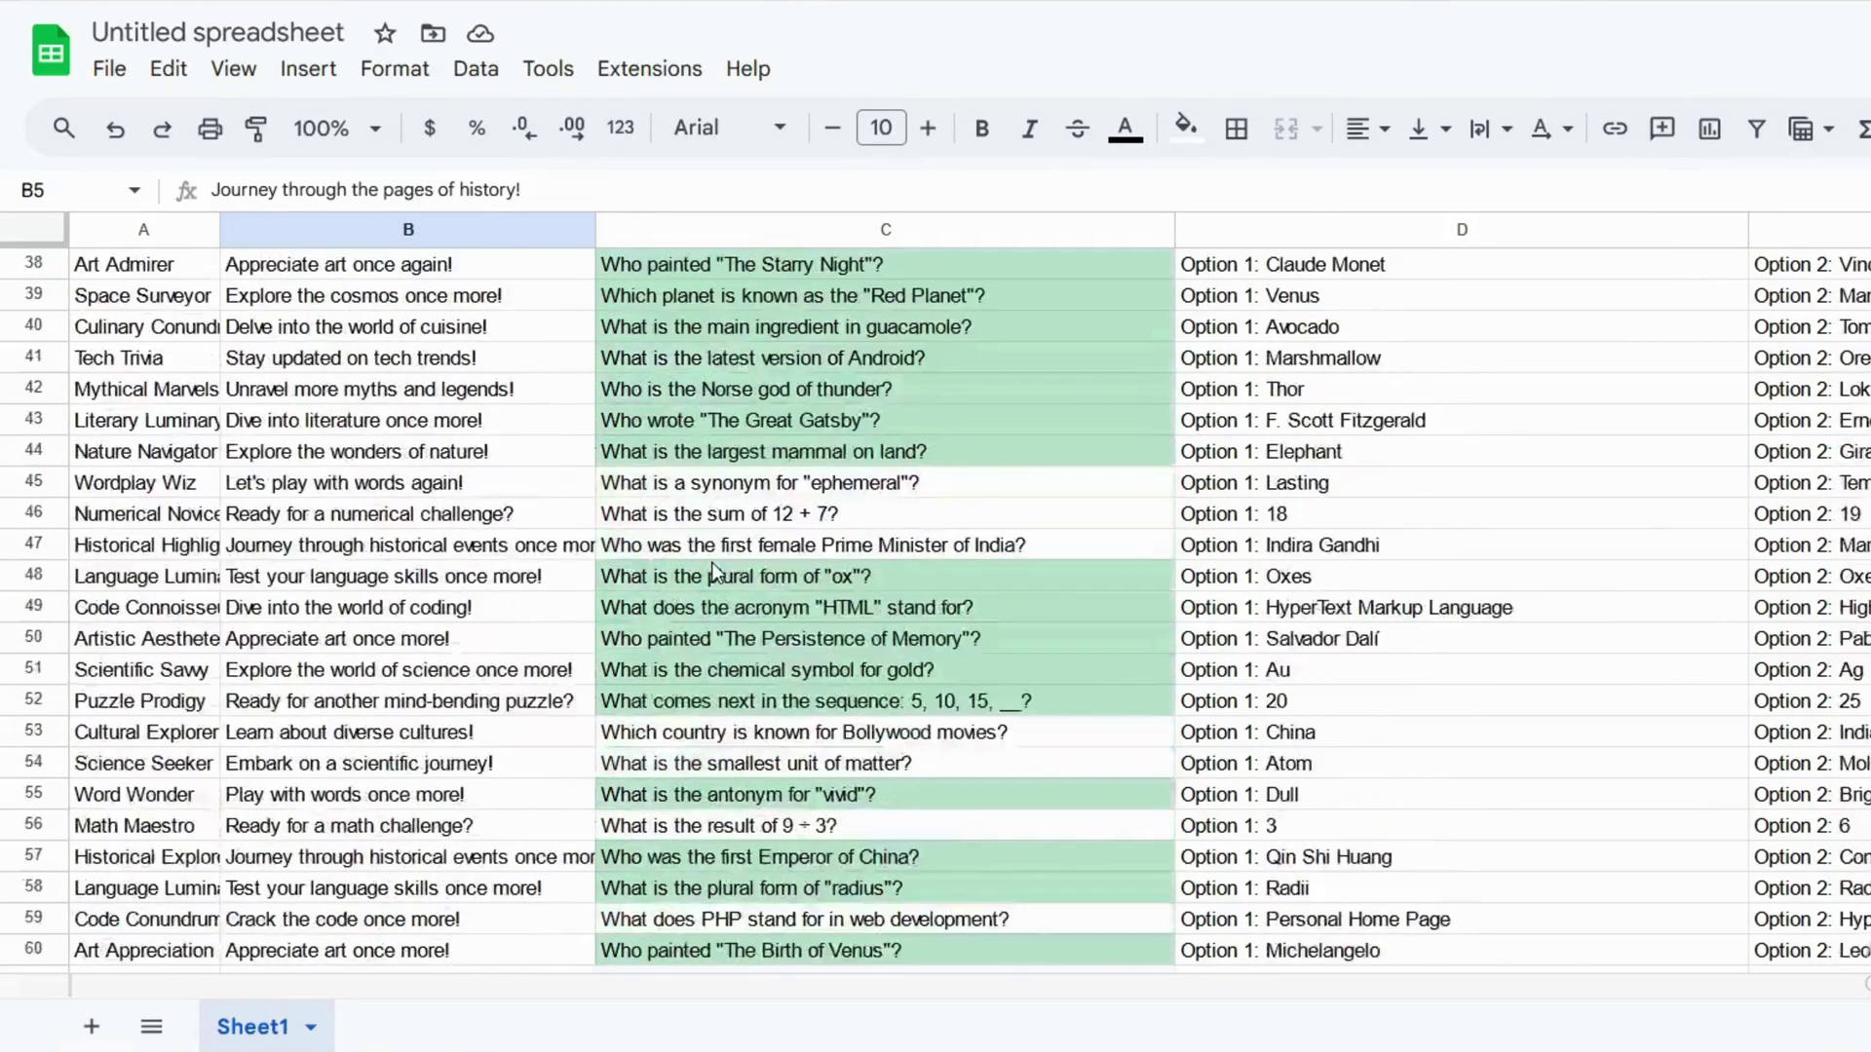
{"action": "scroll", "coordinate": [716, 573], "scroll_direction": "up", "scroll_amount": 1}
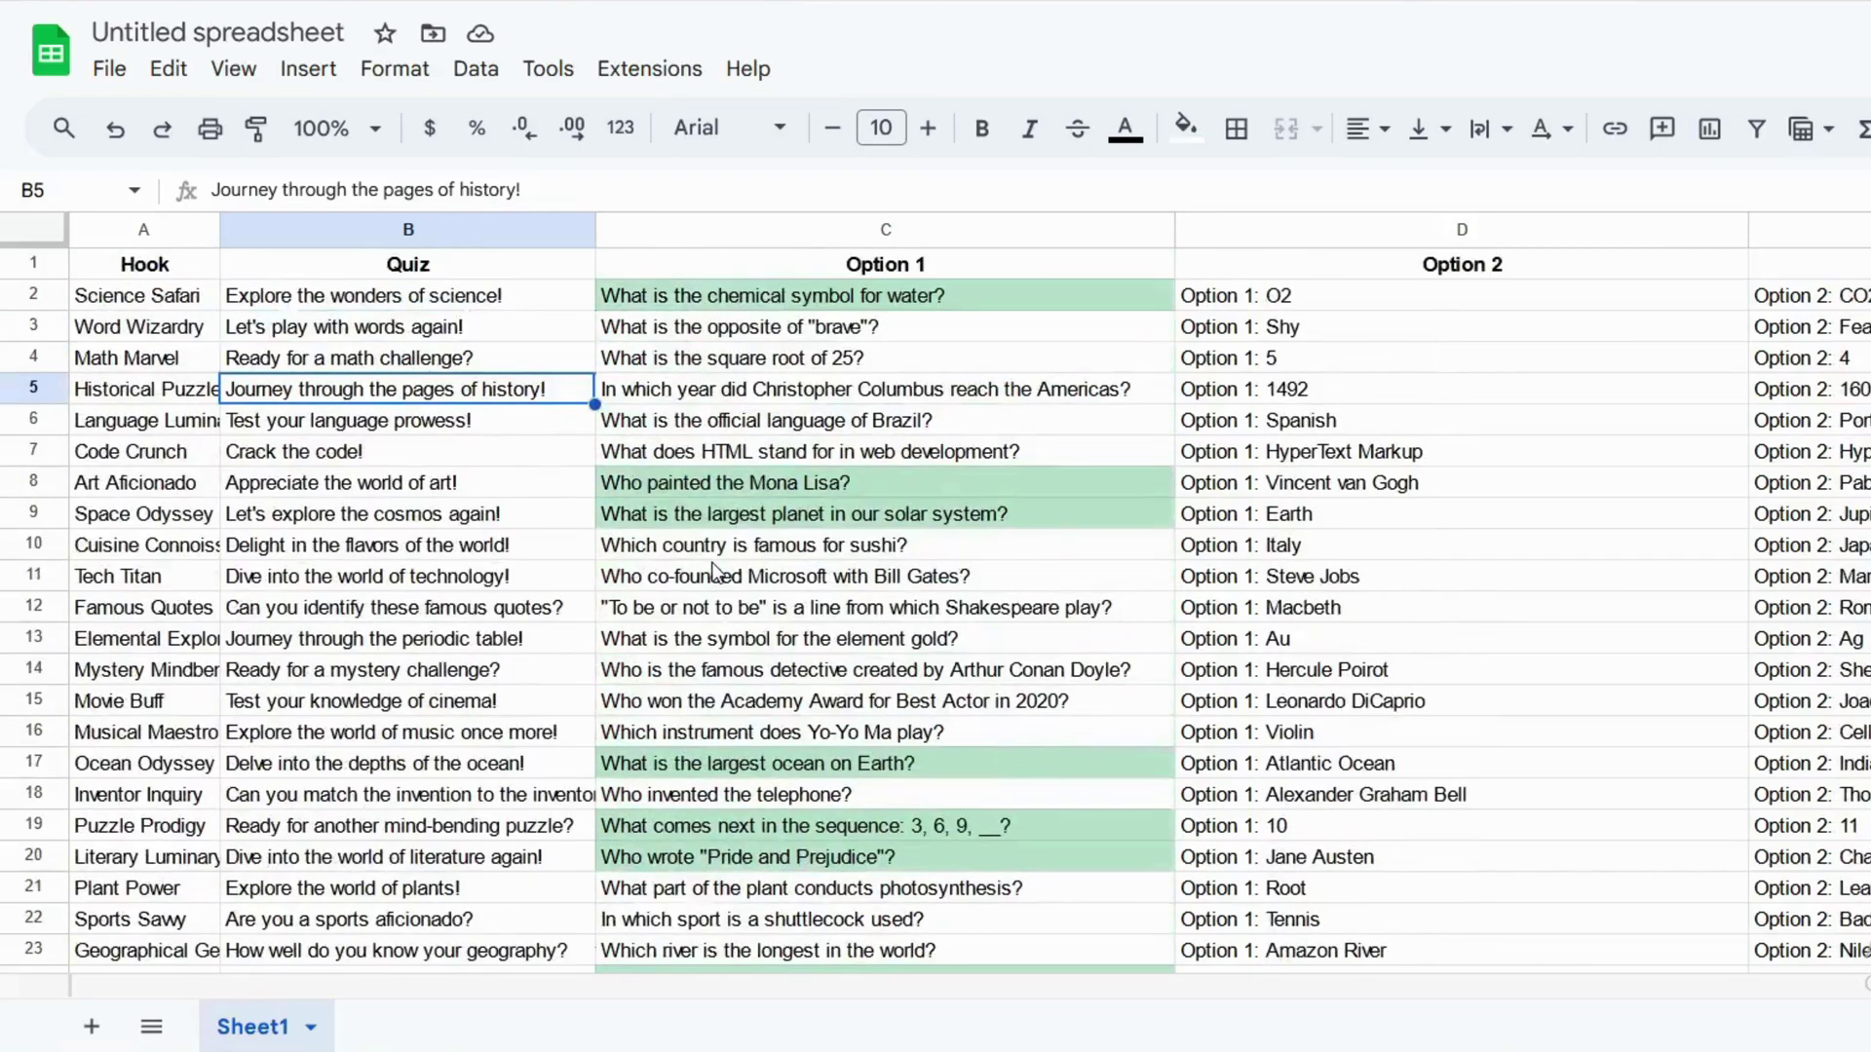
{"action": "key", "text": "ctrl+a"}
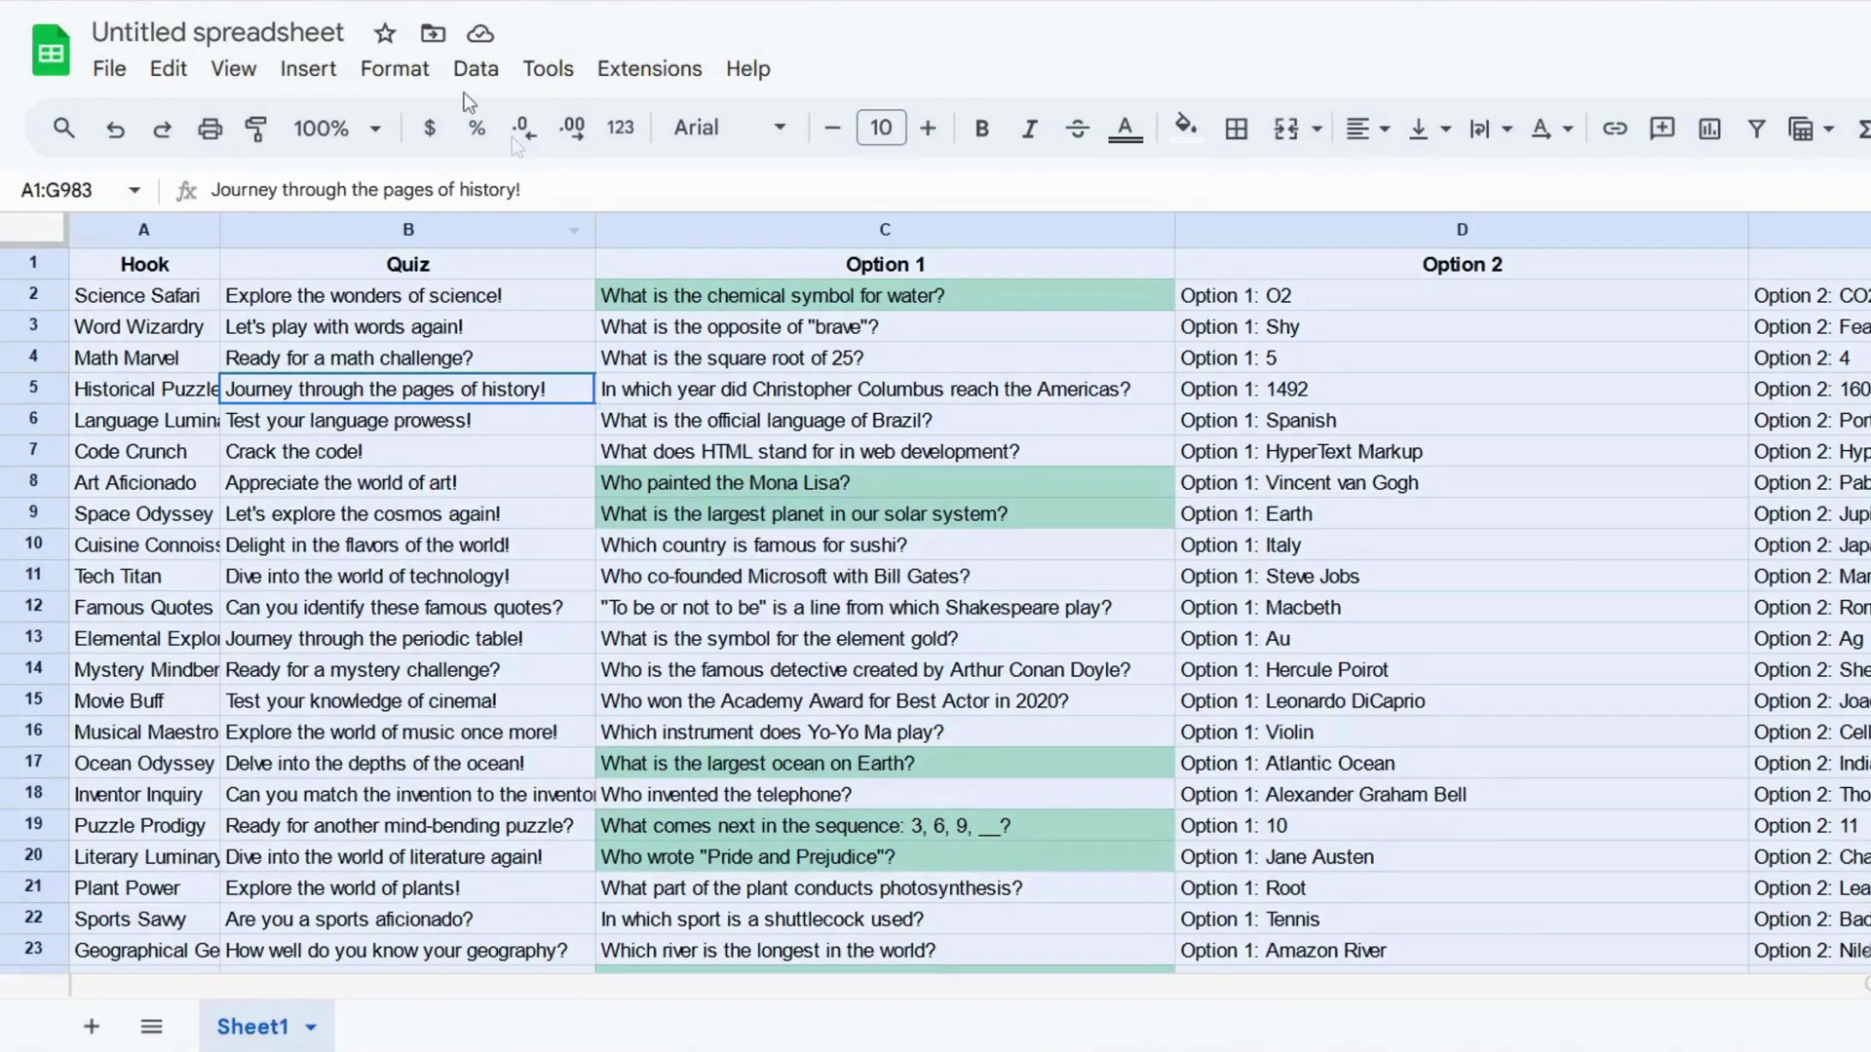
{"action": "left_click", "coordinate": [475, 68]}
{"action": "mouse_move", "coordinate": [635, 725]}
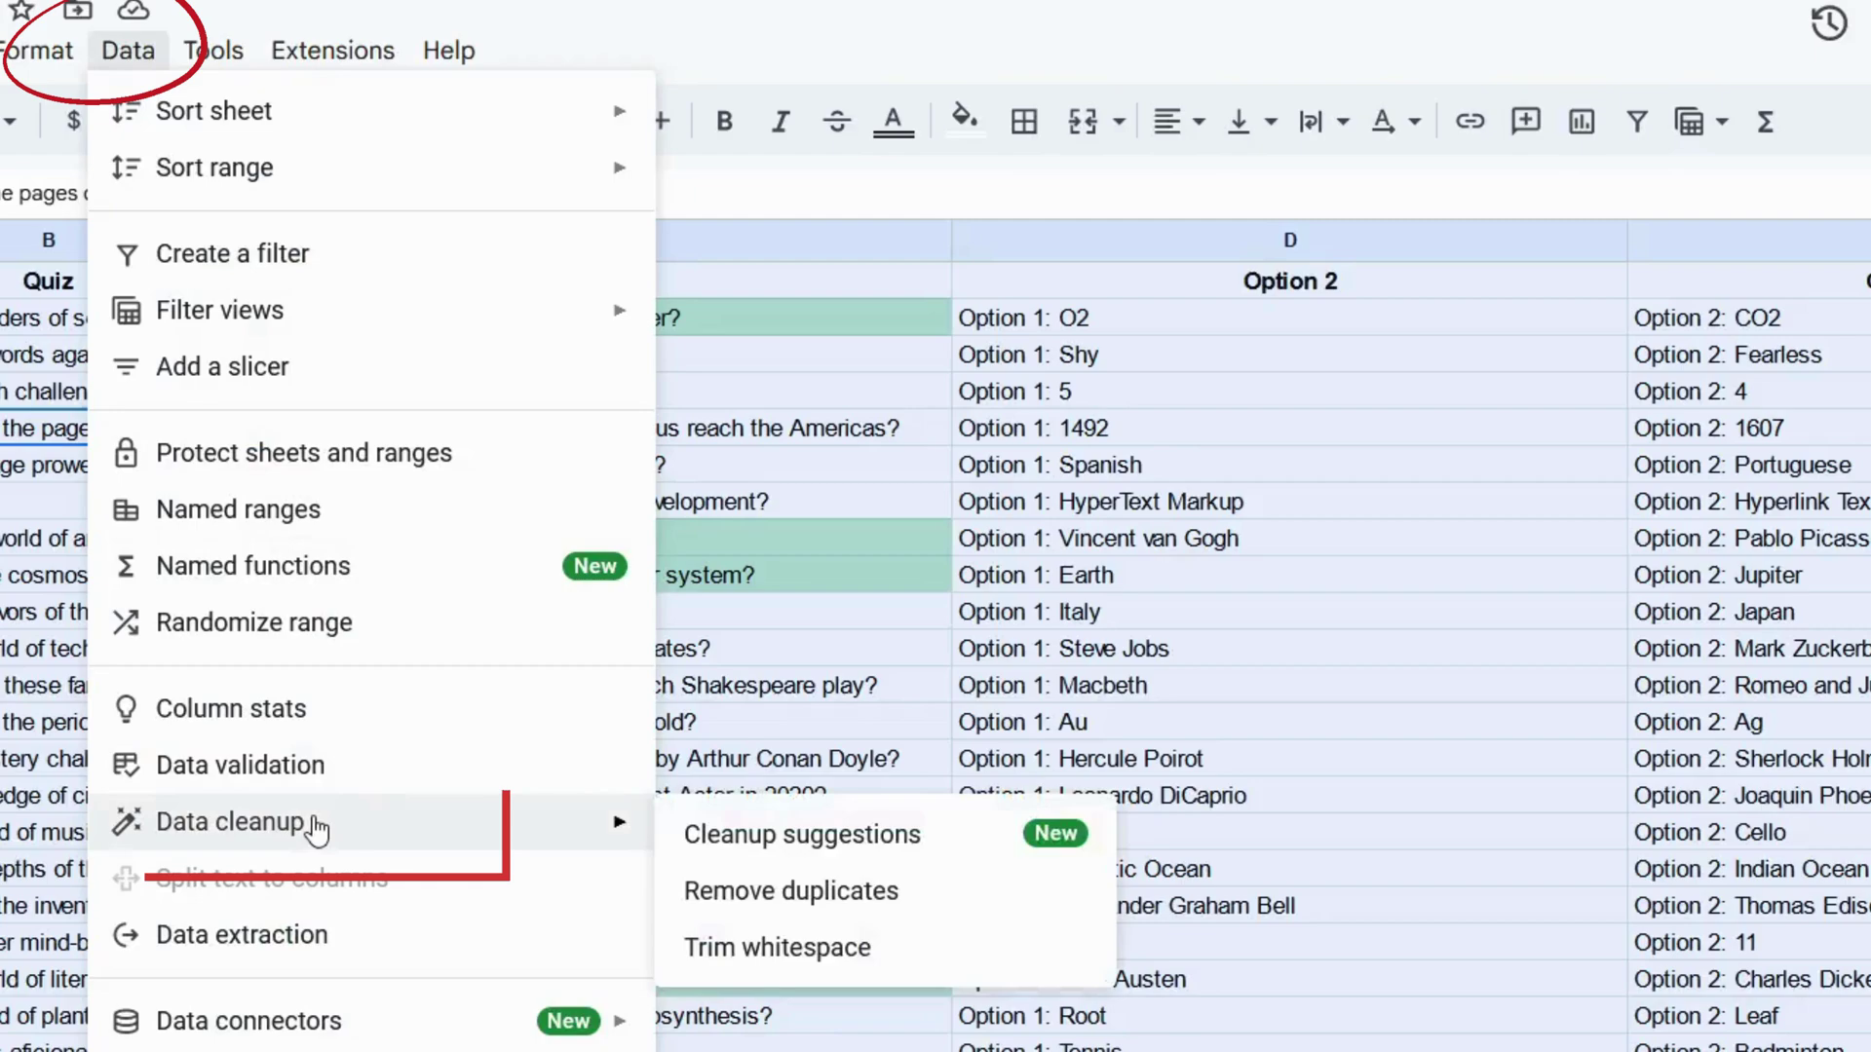
{"action": "left_click", "coordinate": [779, 889]}
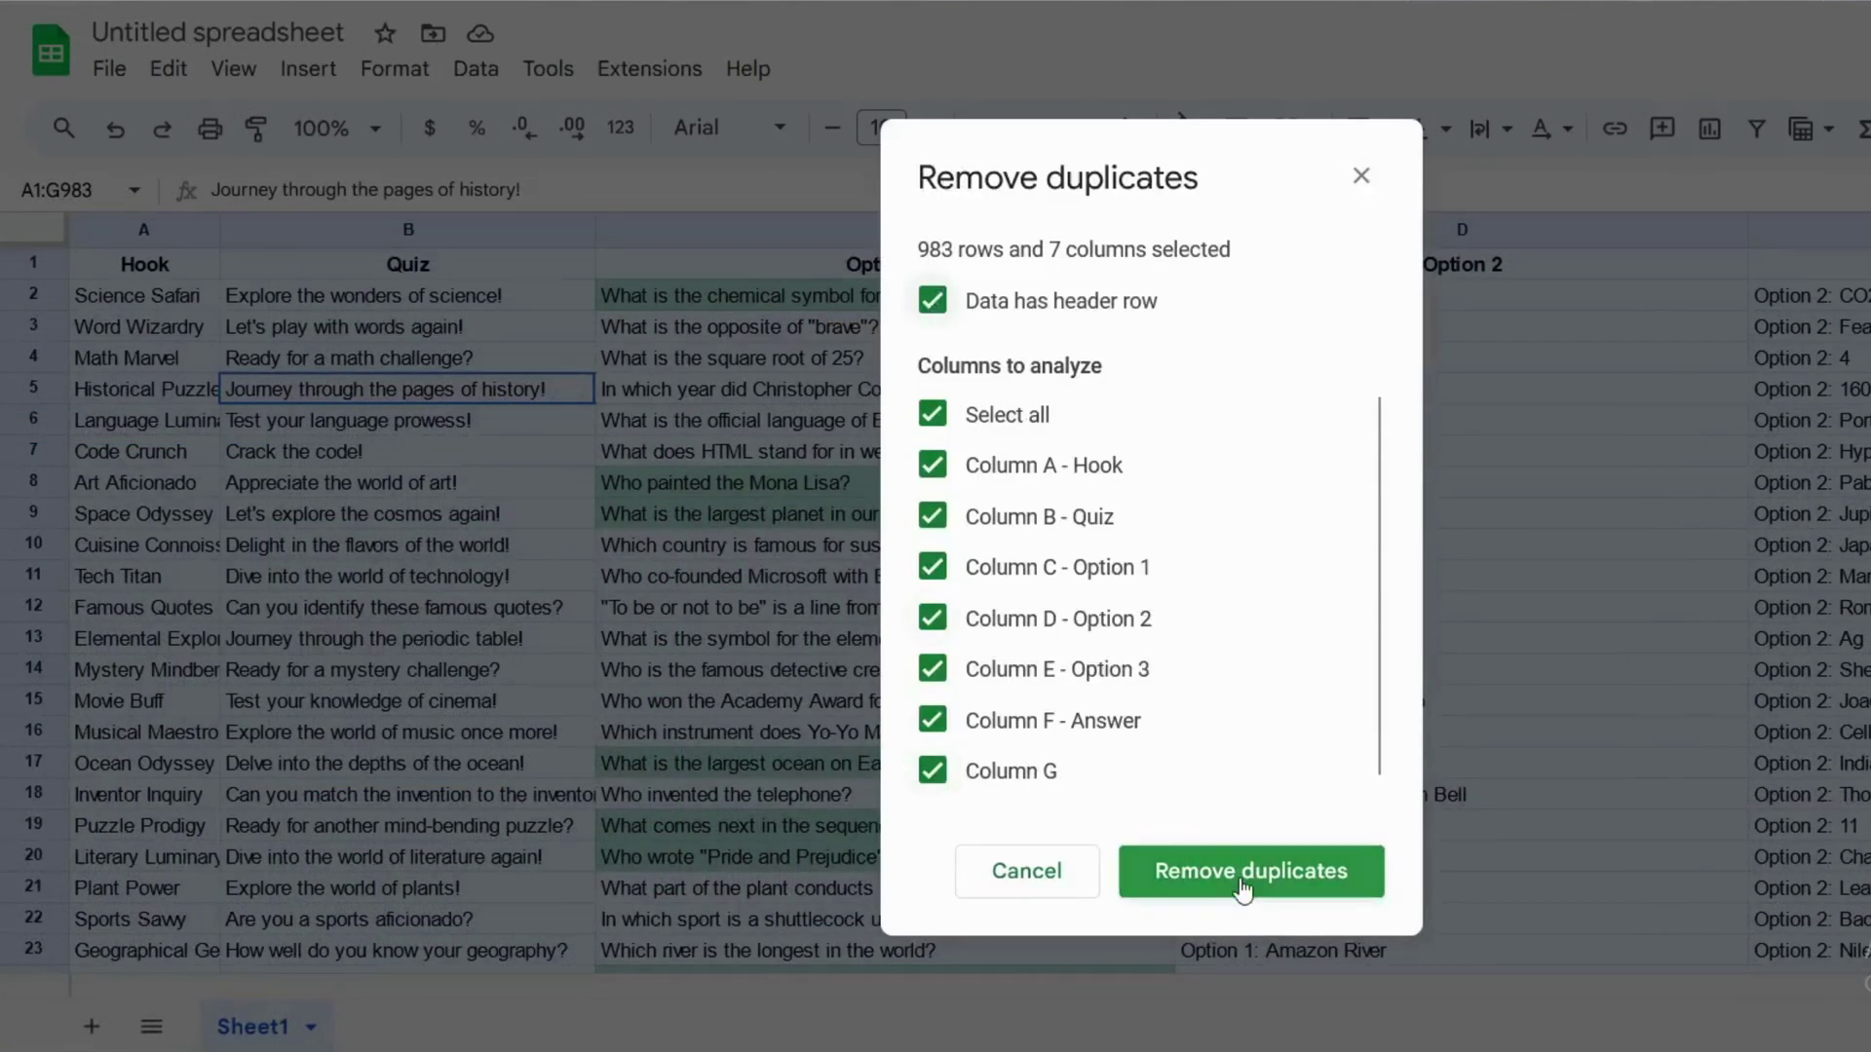
{"action": "left_click", "coordinate": [1242, 889]}
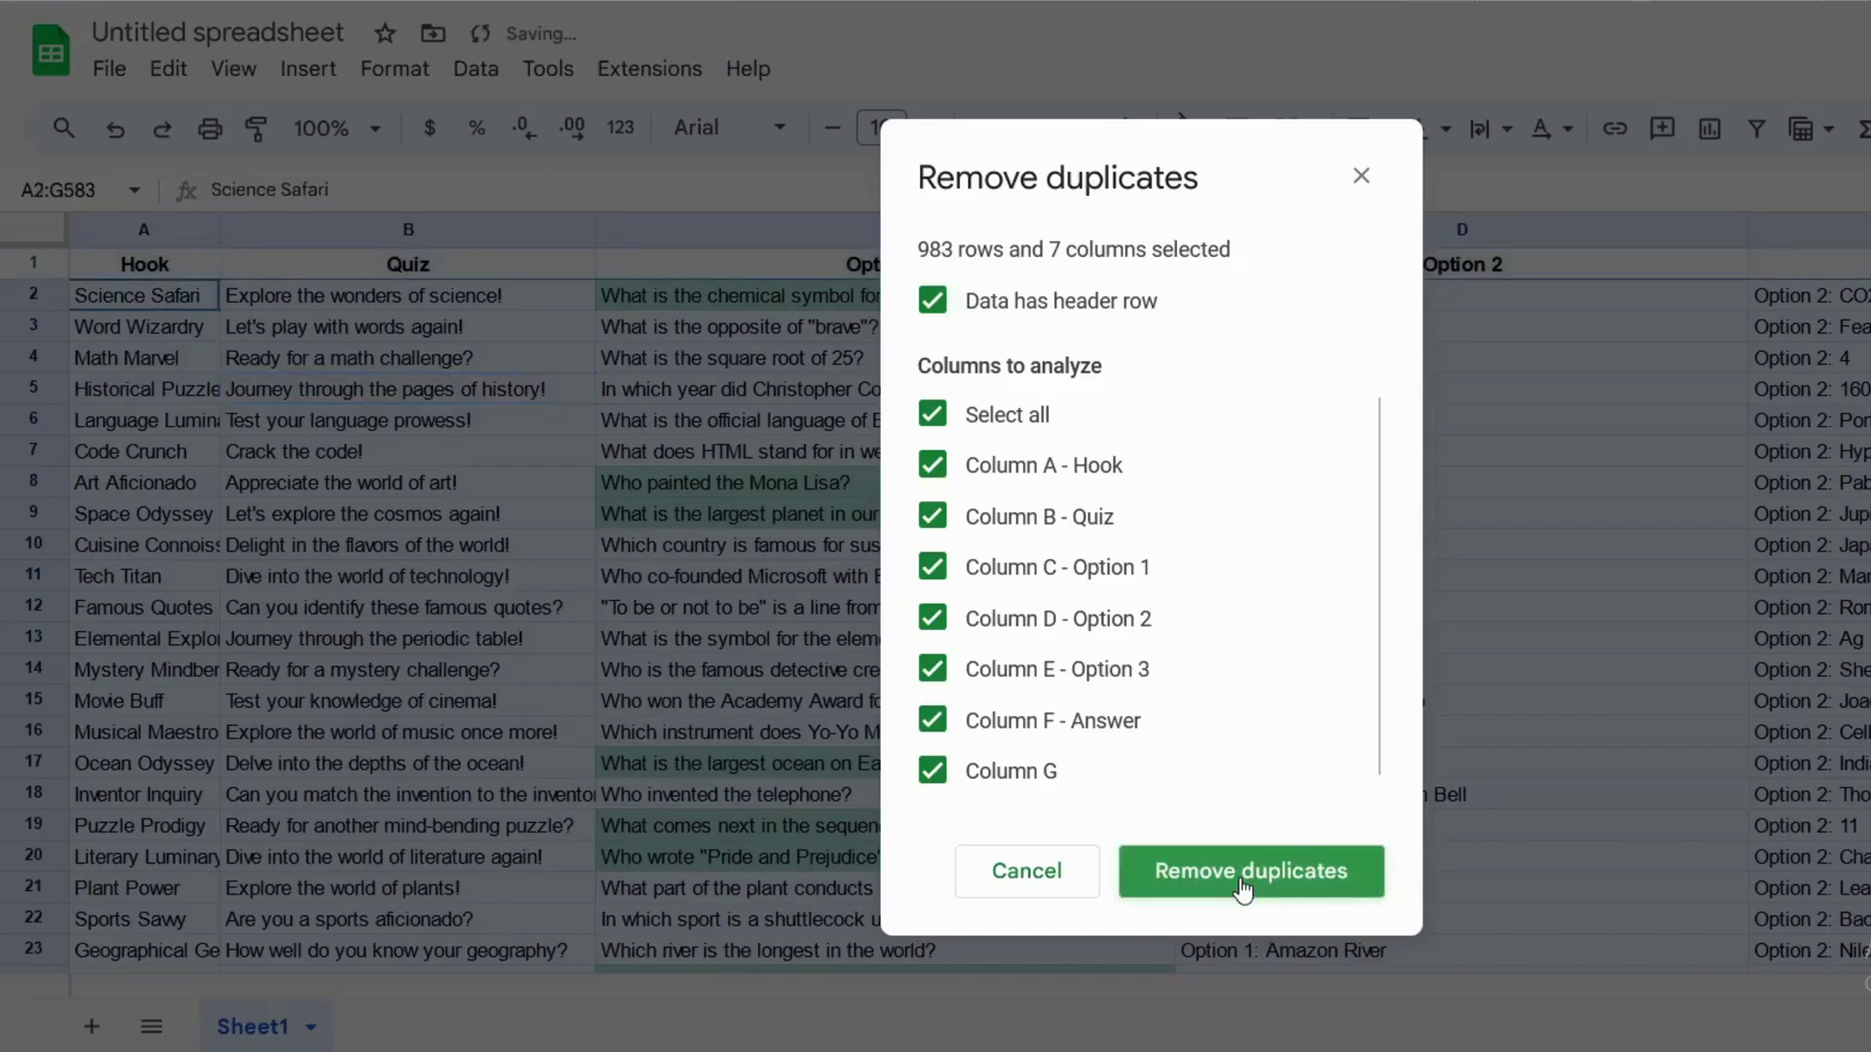